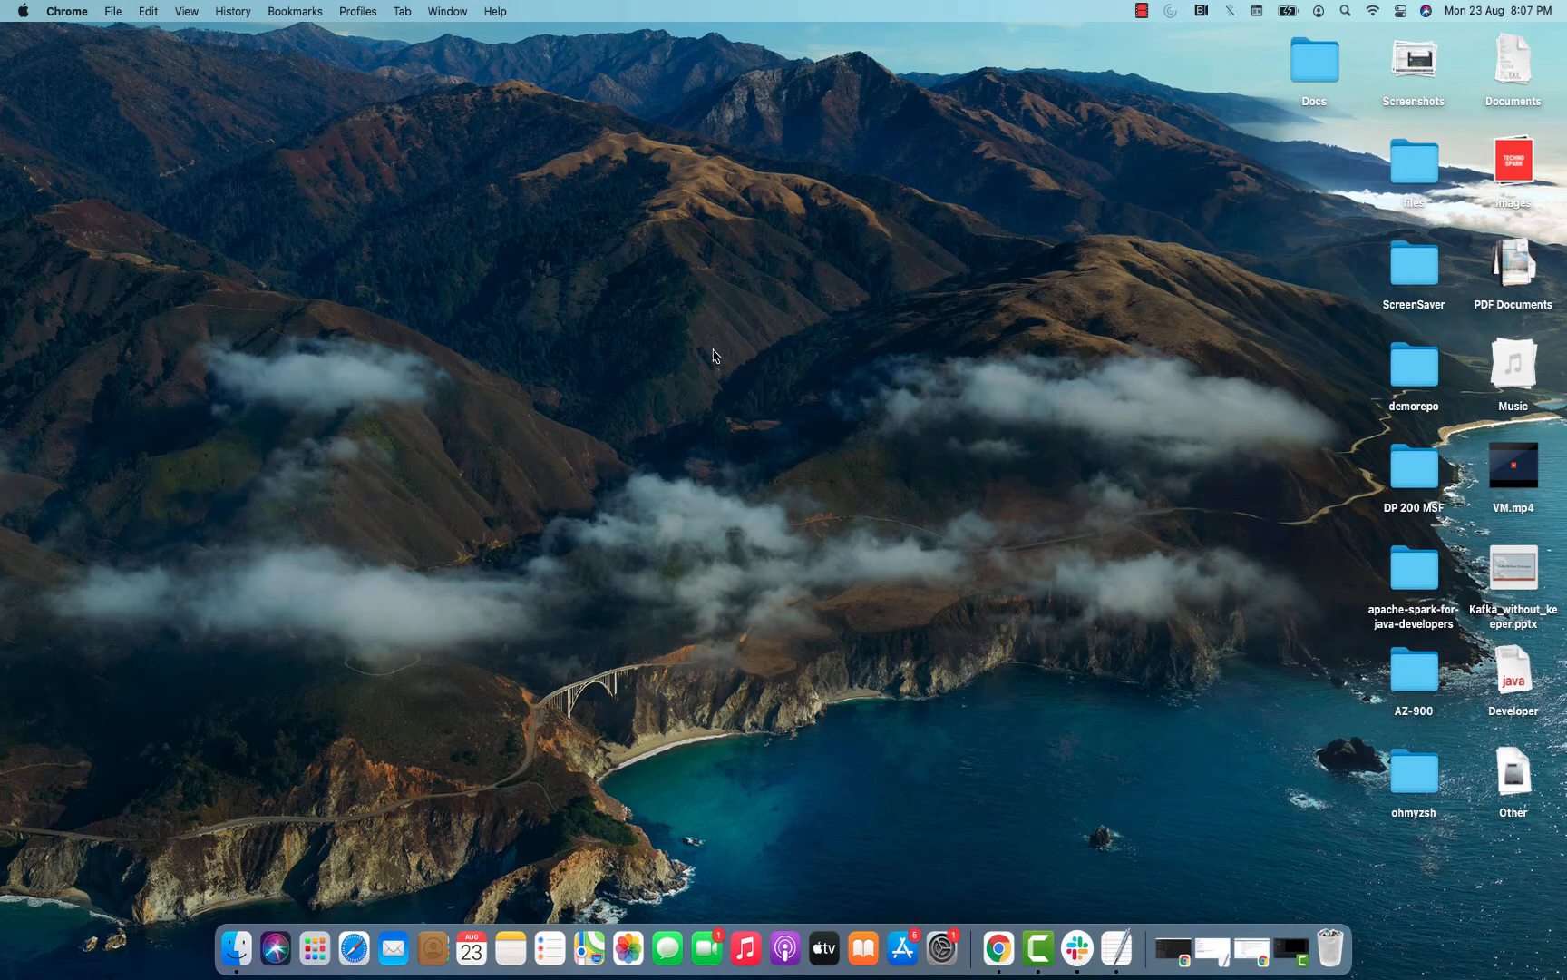
Switch to Chrome and review the three trial installation commands on the Cloudera CDP Private Cloud page.
{"action": "left_click", "coordinate": [998, 948]}
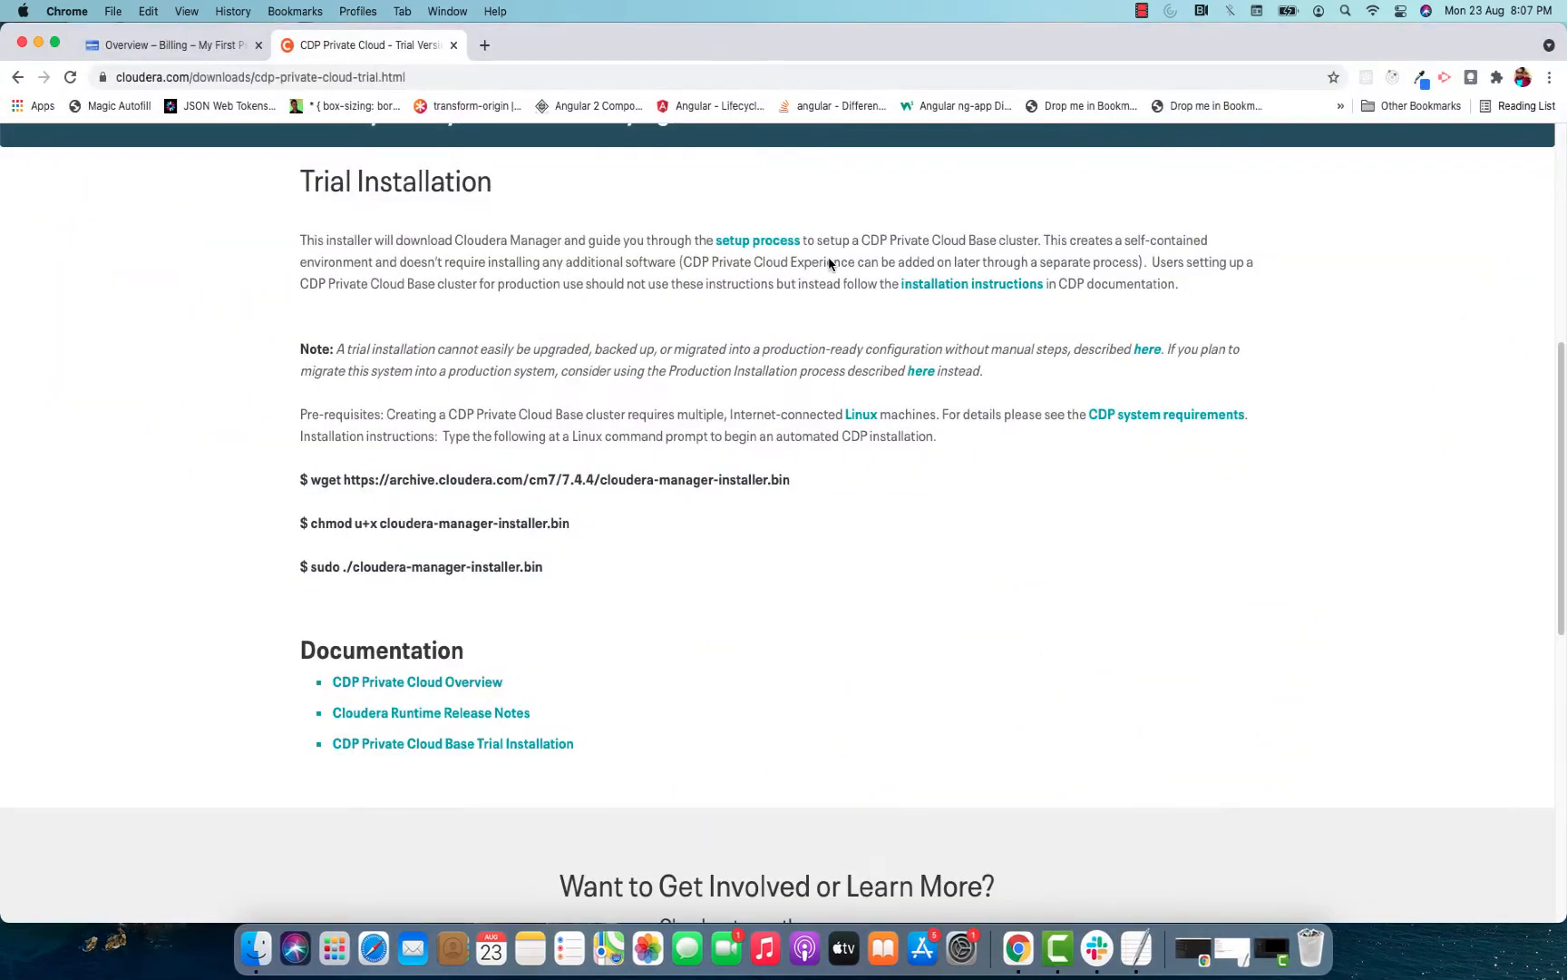
{"action": "scroll", "coordinate": [828, 263], "scroll_direction": "up", "scroll_amount": 10}
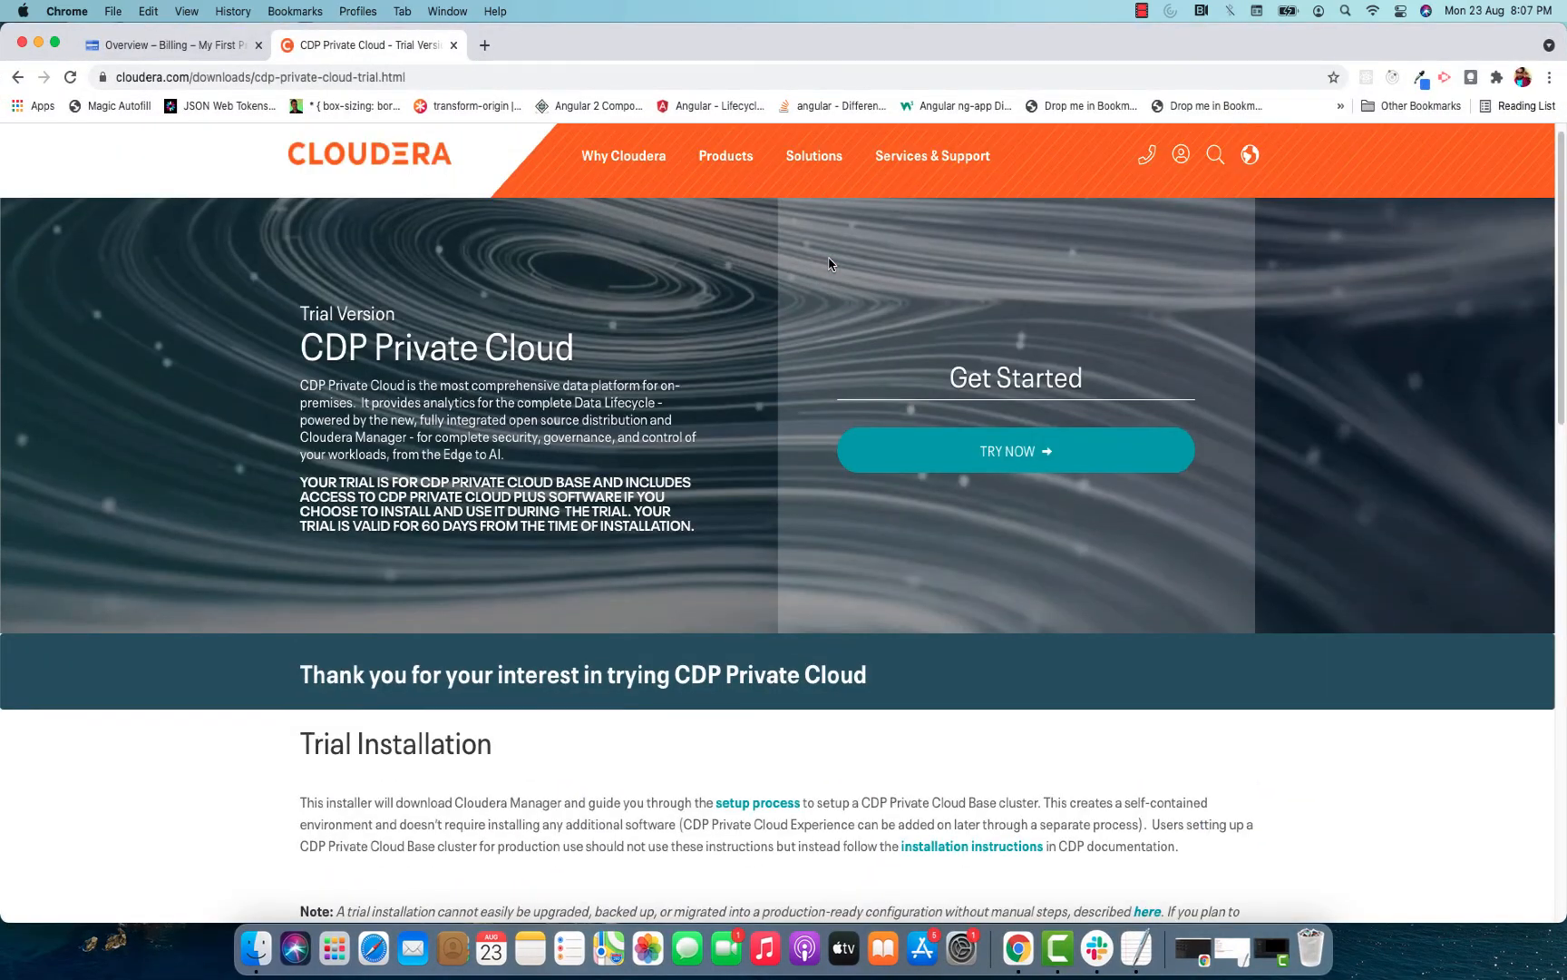
{"action": "scroll", "coordinate": [828, 263], "scroll_direction": "down", "scroll_amount": 5}
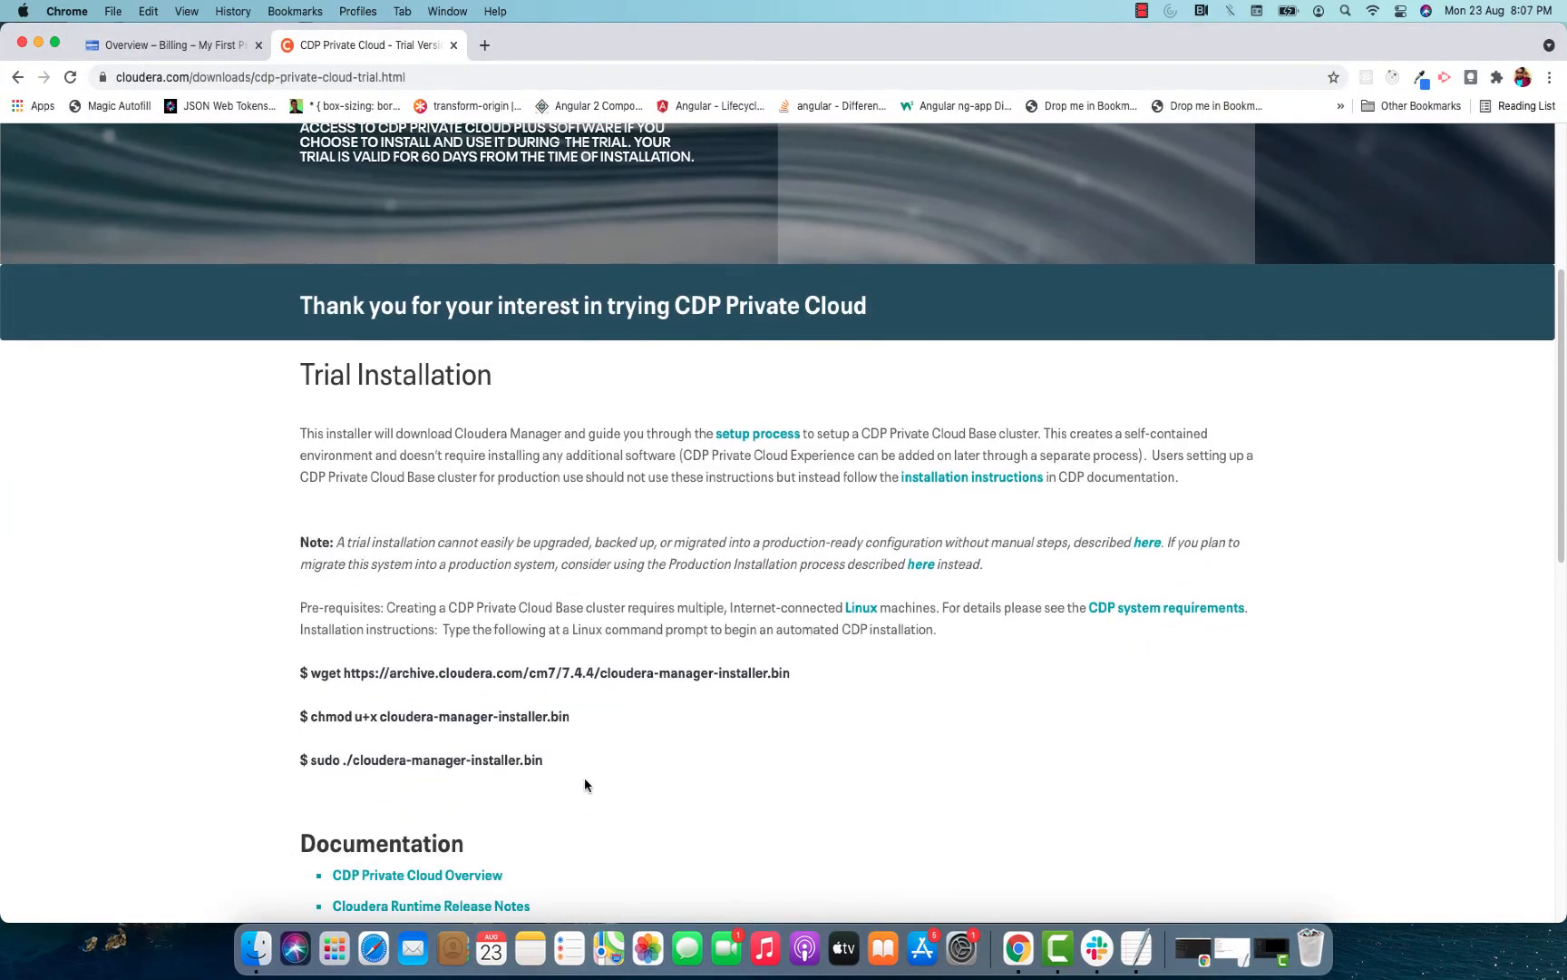
{"action": "left_click_drag", "start_coordinate": [544, 760], "coordinate": [291, 666]}
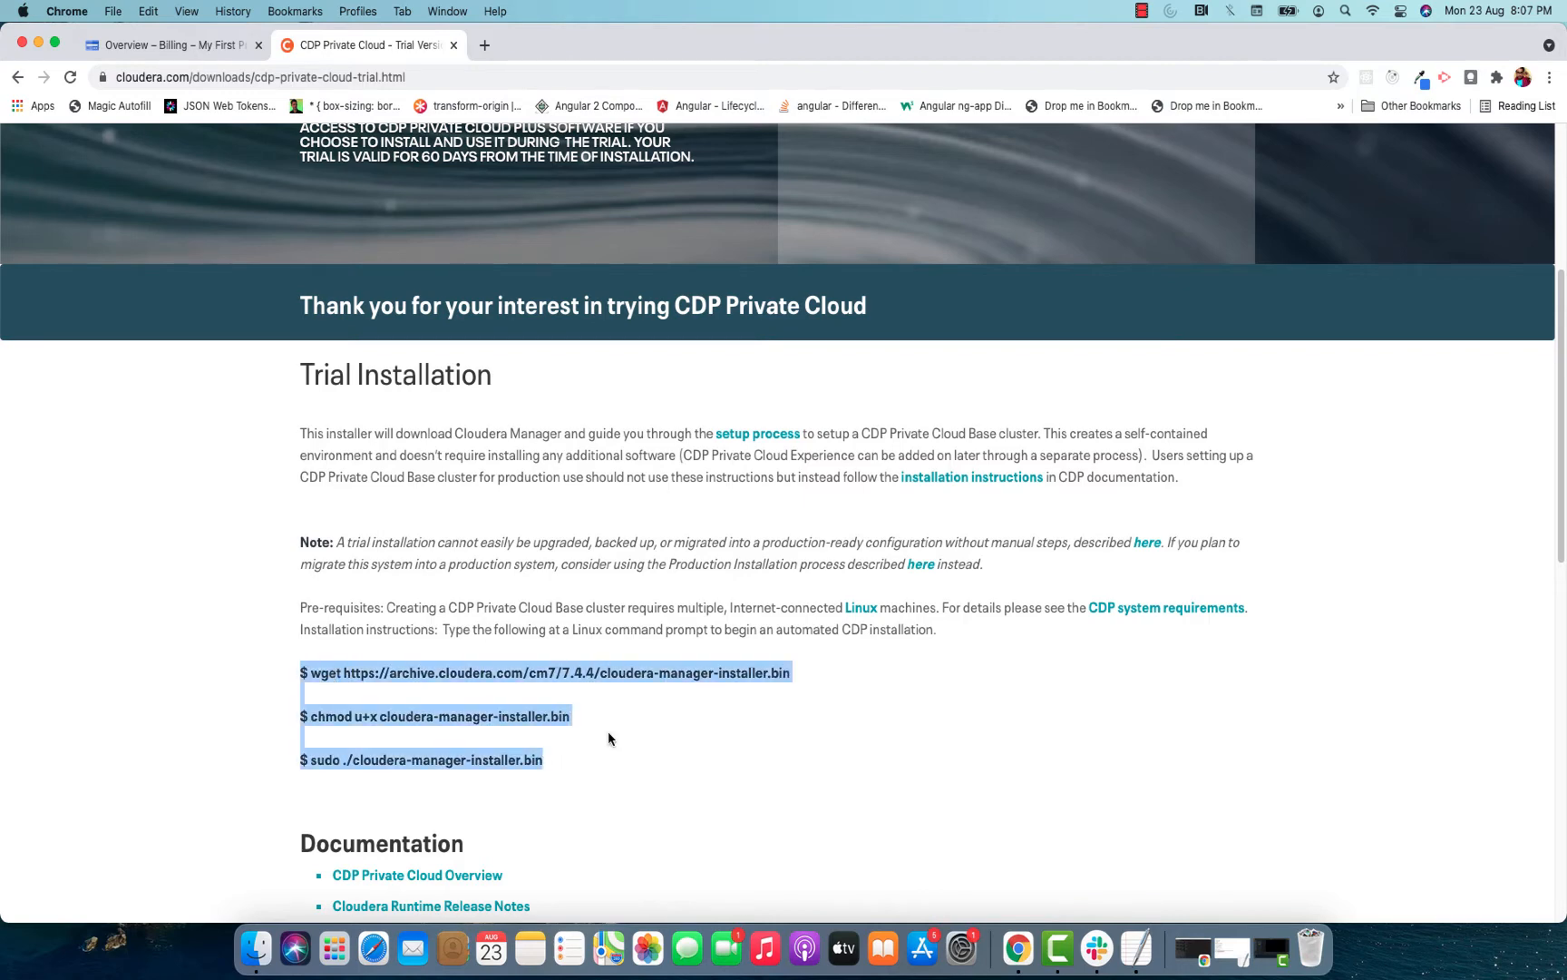
{"action": "left_click", "coordinate": [732, 734]}
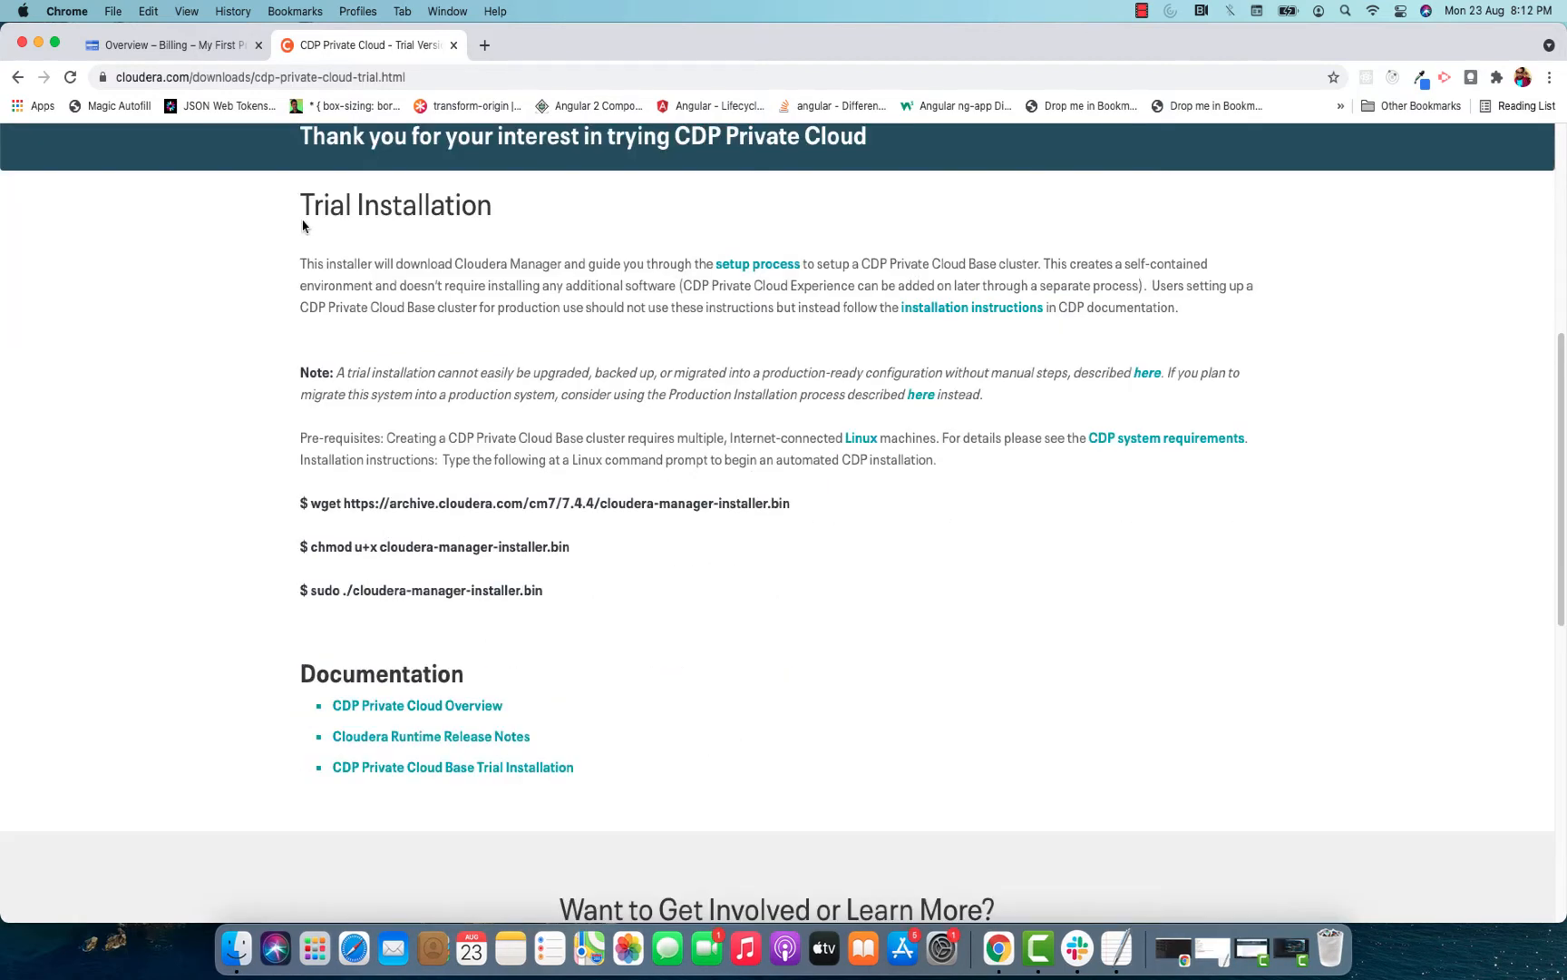
In the Google Cloud console, search for compute and open the Compute Engine VM instances page.
{"action": "left_click", "coordinate": [167, 54]}
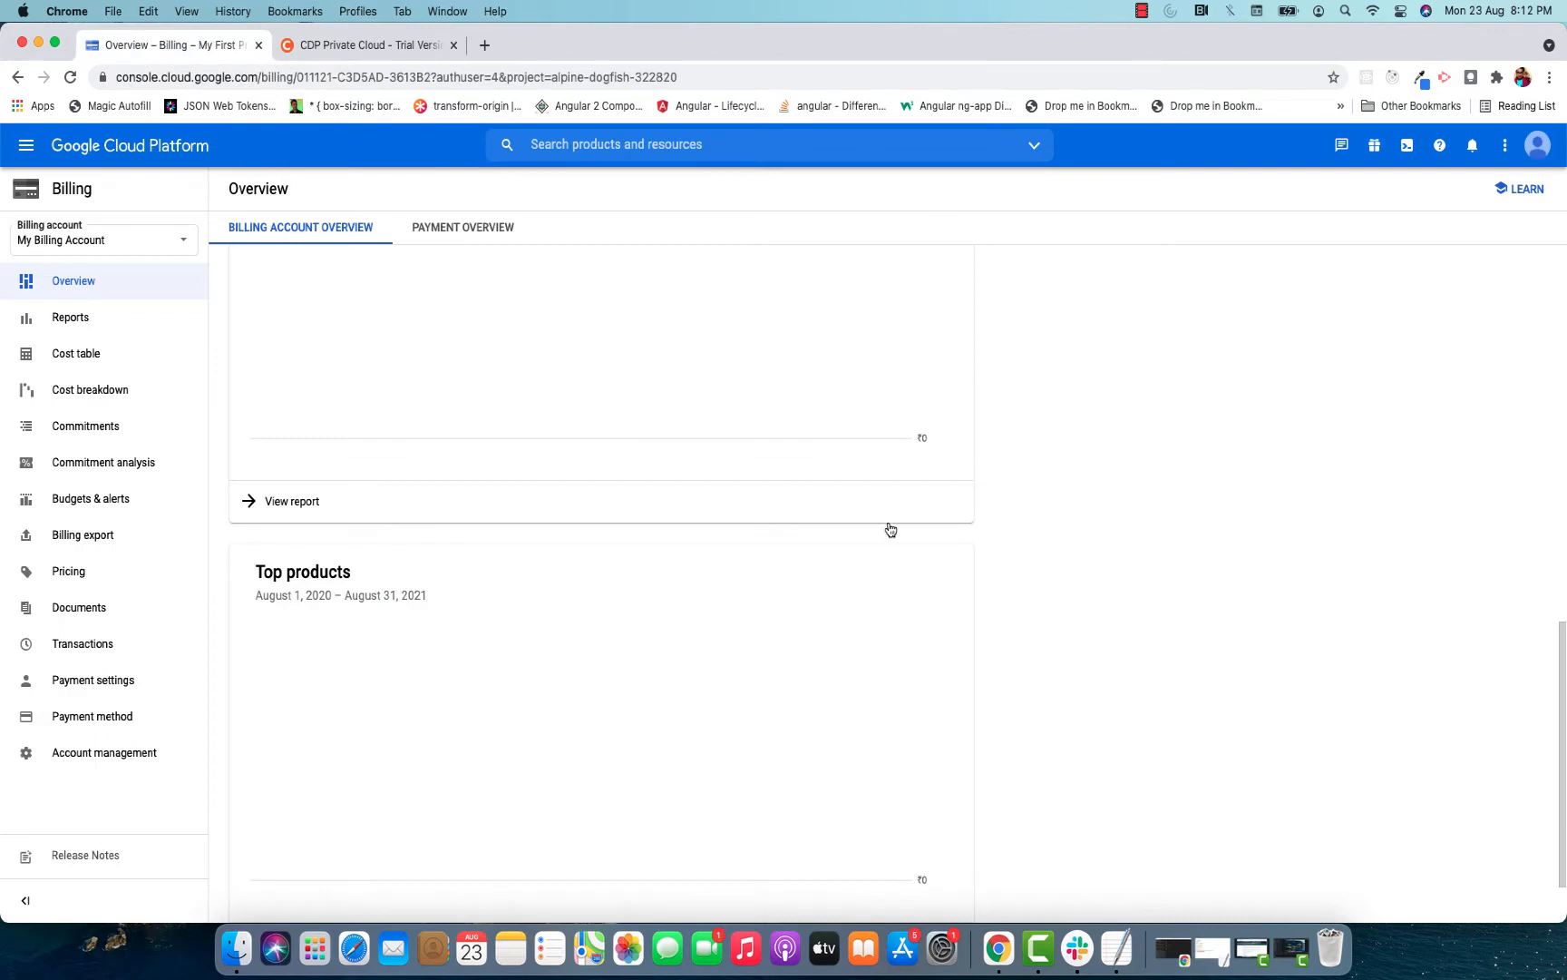
{"action": "left_click", "coordinate": [803, 141]}
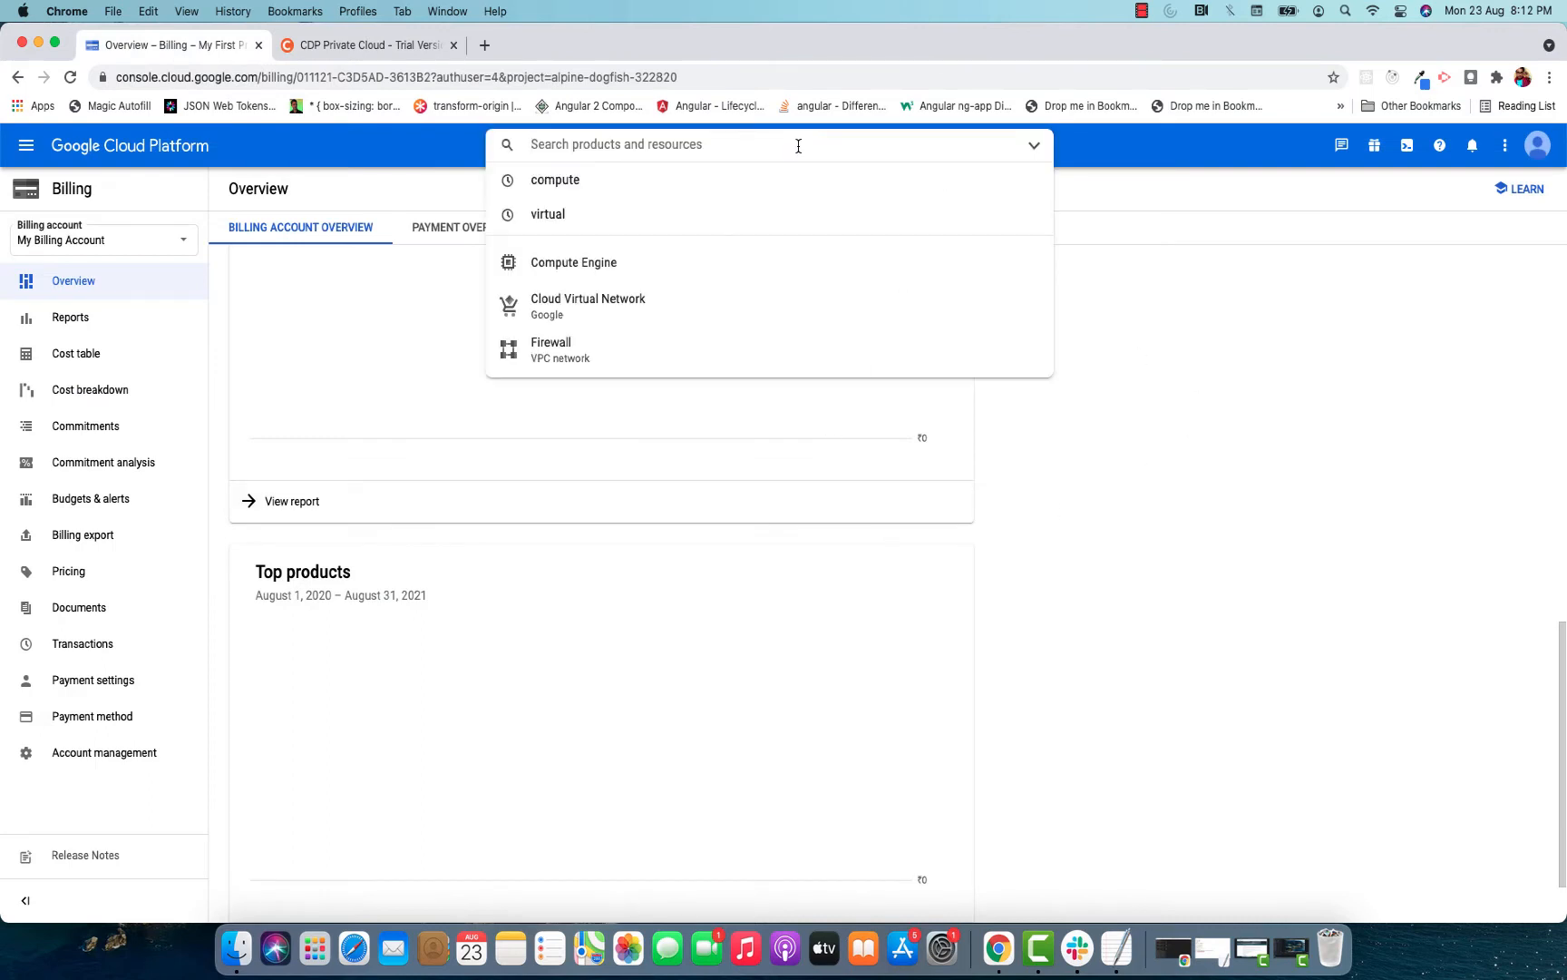
{"action": "type", "text": "compute"}
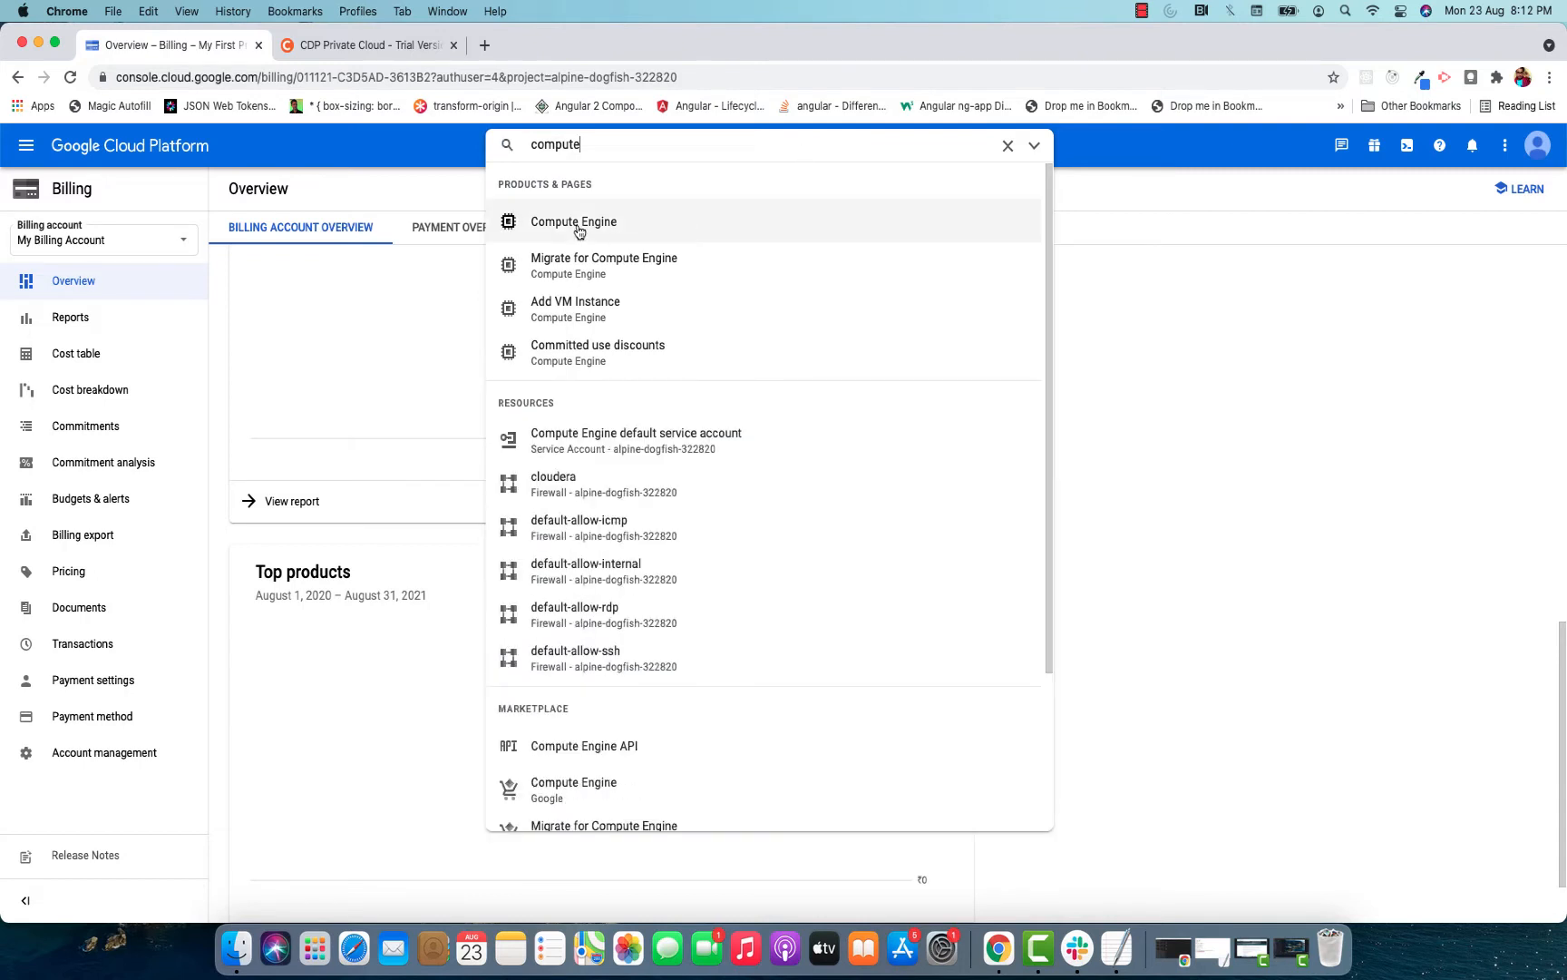
{"action": "left_click", "coordinate": [703, 230]}
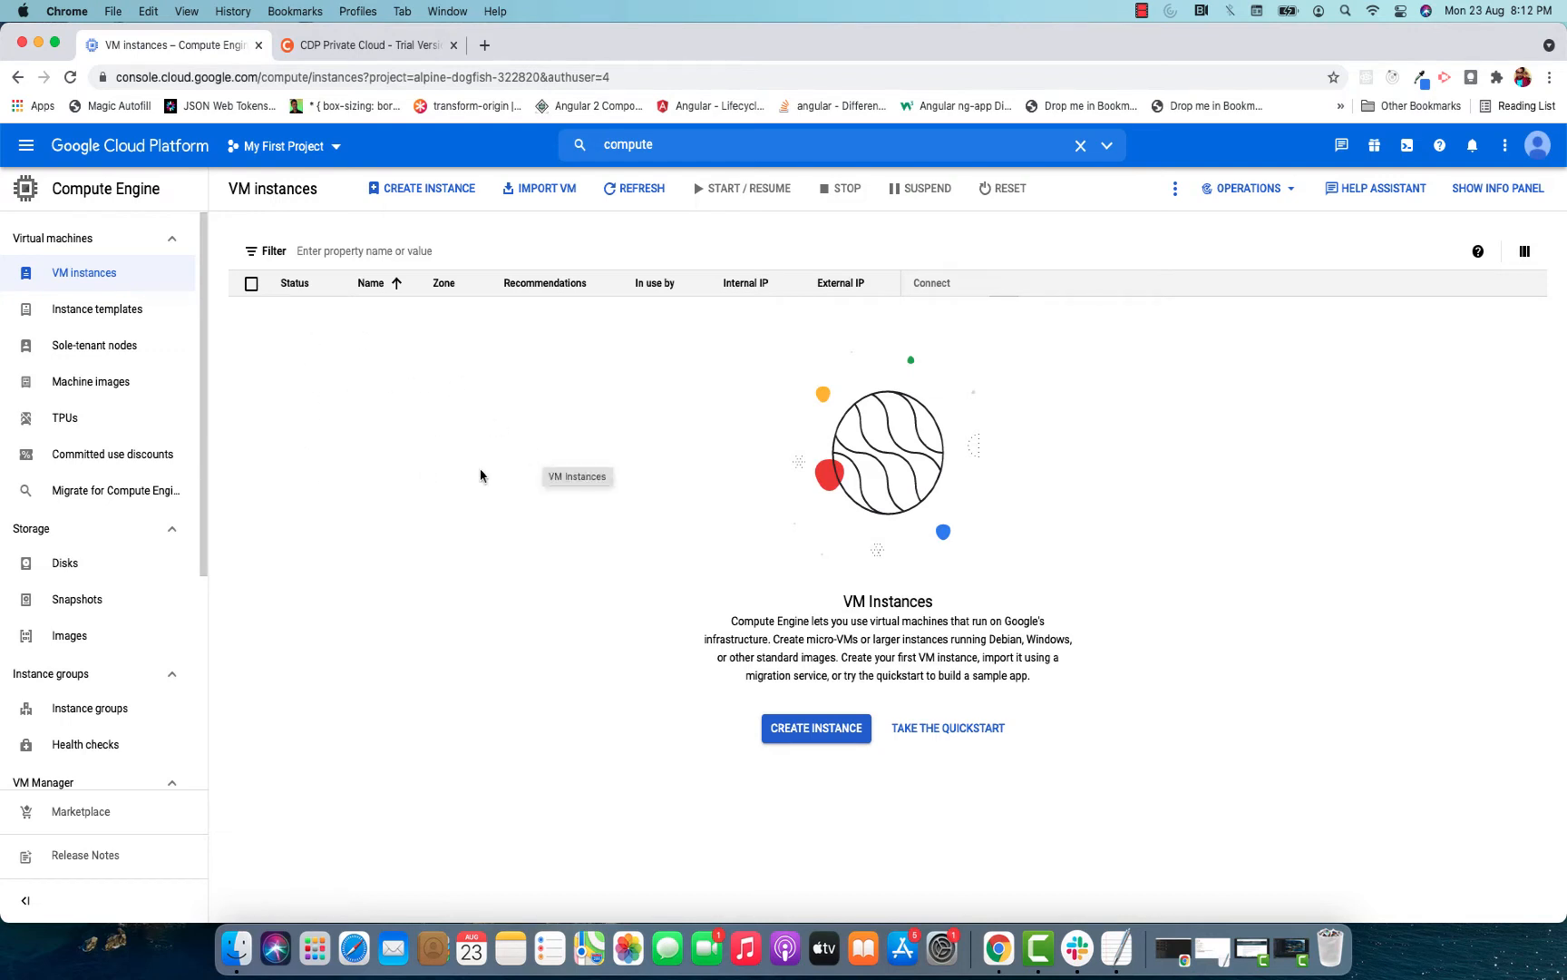
Start a new VM instance named vm1 in region us-central1 (Iowa), zone us-central1-a.
{"action": "left_click", "coordinate": [802, 742]}
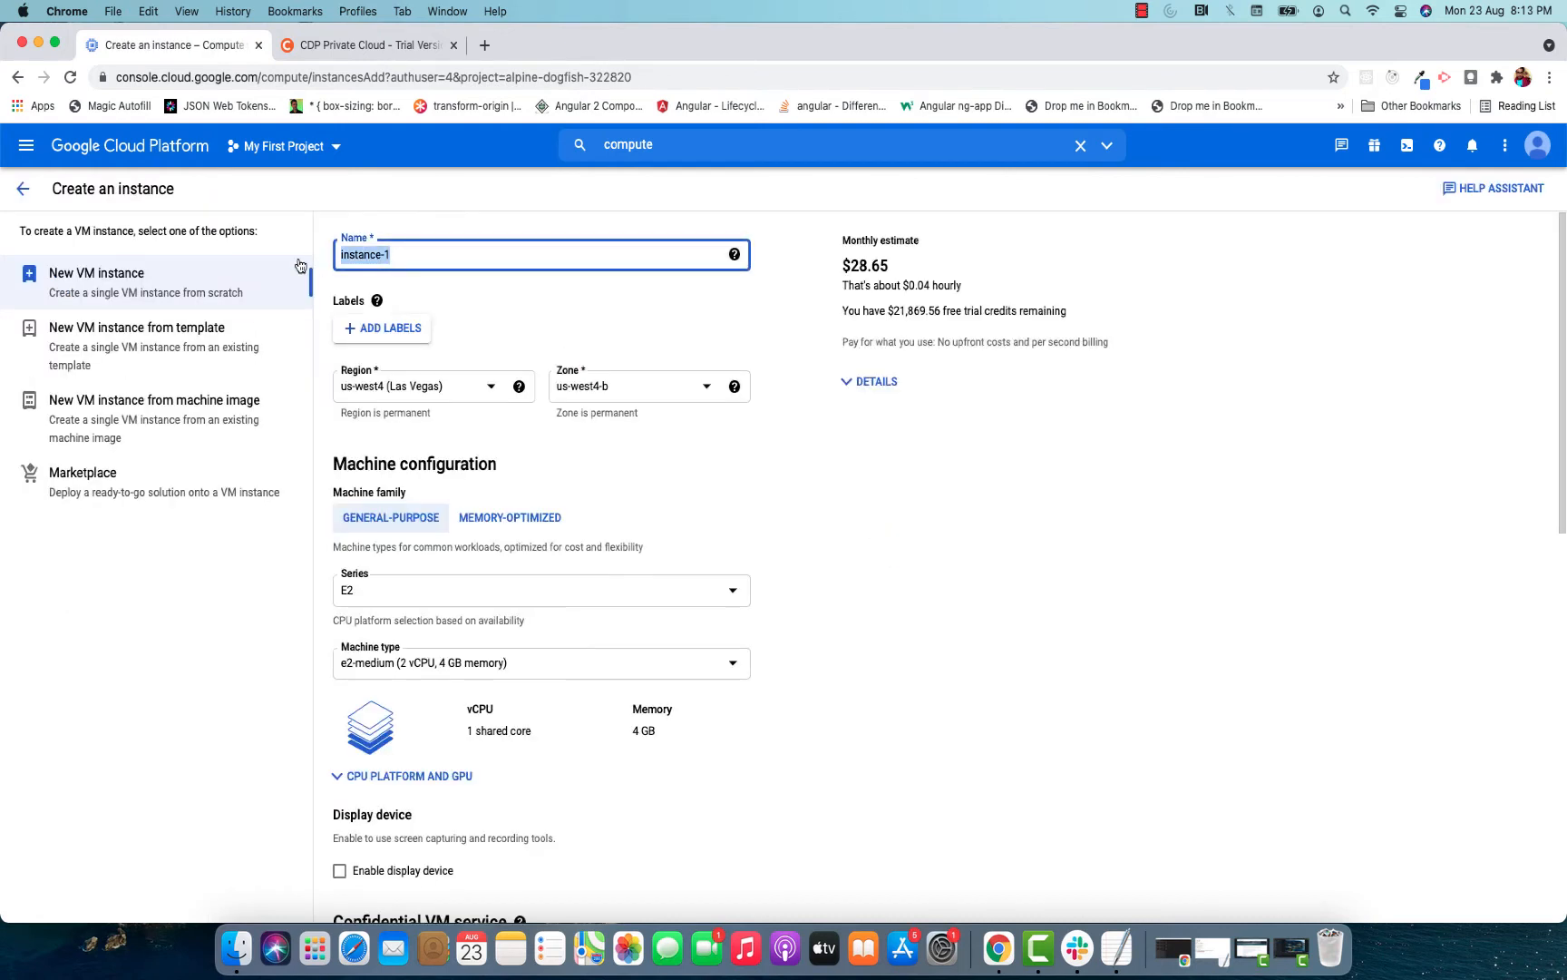
{"action": "type", "text": "vm1"}
{"action": "left_click", "coordinate": [430, 386]}
{"action": "scroll", "coordinate": [448, 426], "scroll_direction": "up", "scroll_amount": 3}
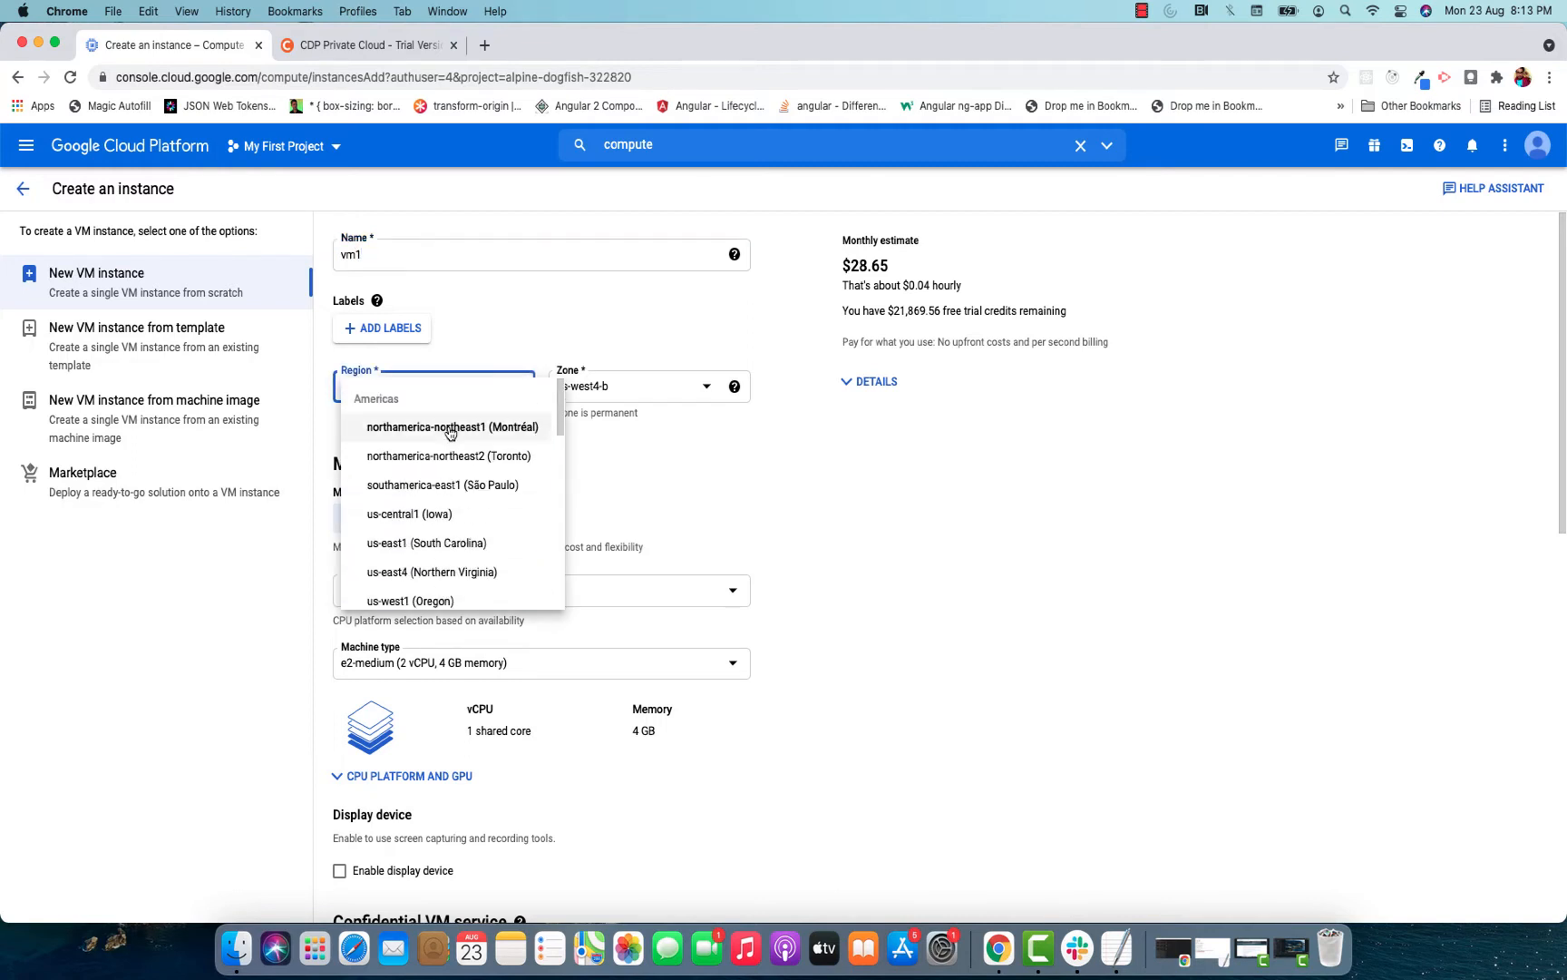
{"action": "left_click", "coordinate": [409, 513]}
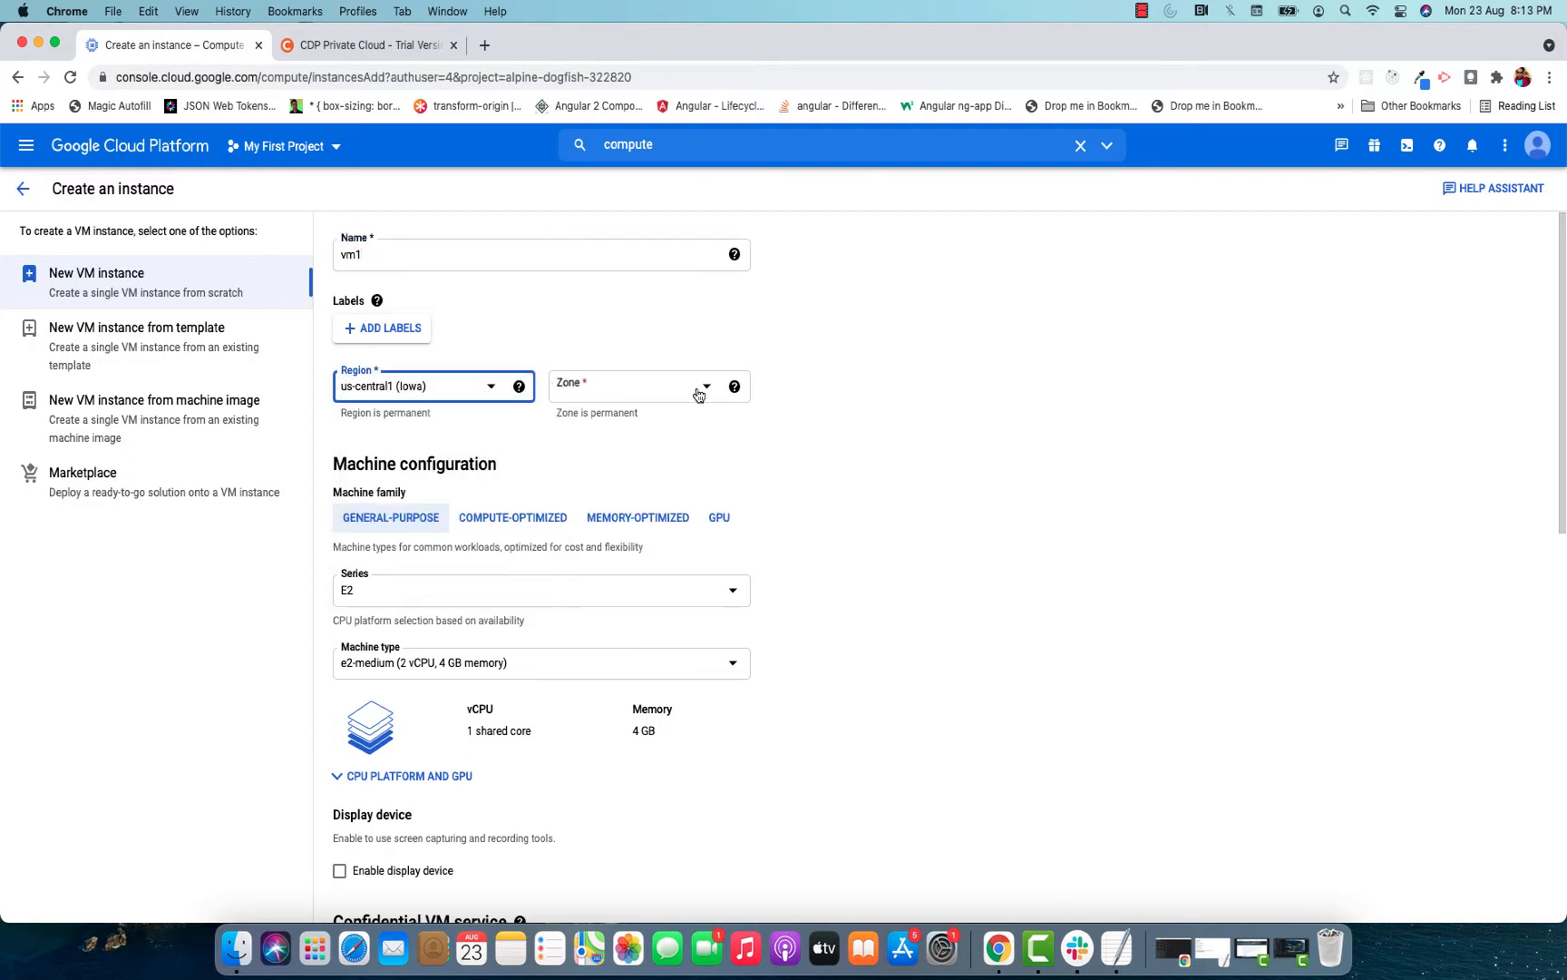
{"action": "left_click", "coordinate": [648, 403]}
{"action": "left_click", "coordinate": [644, 408]}
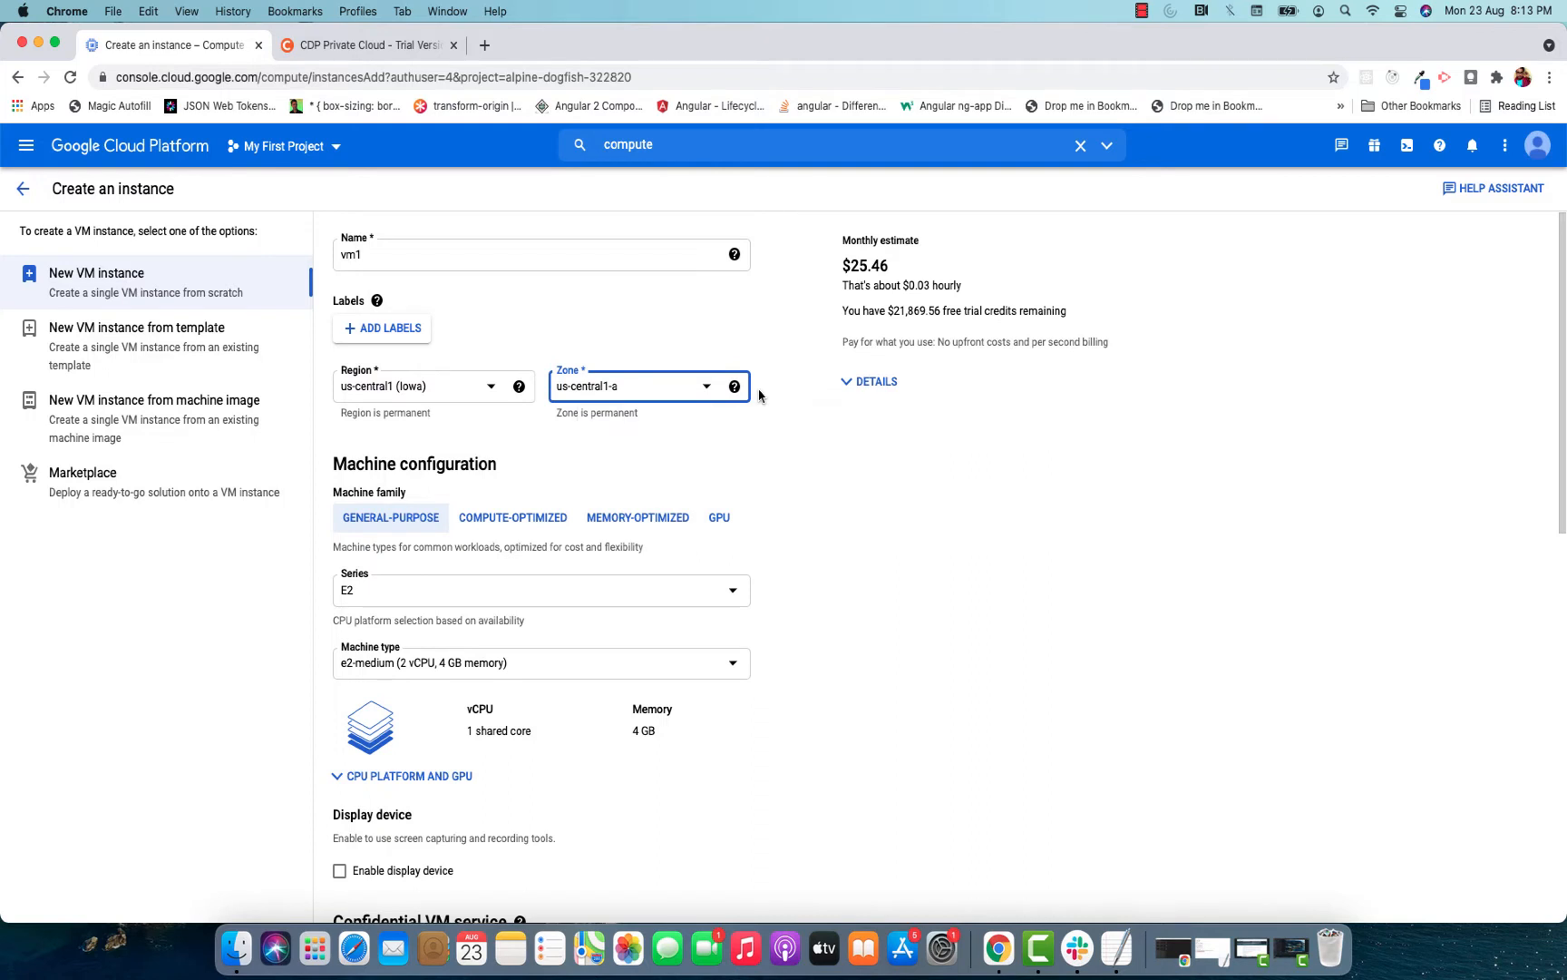
Set the machine type of vm1 to e2-highmem-4 (4 vCPU, 32 GB memory).
{"action": "scroll", "coordinate": [762, 395], "scroll_direction": "down", "scroll_amount": 5}
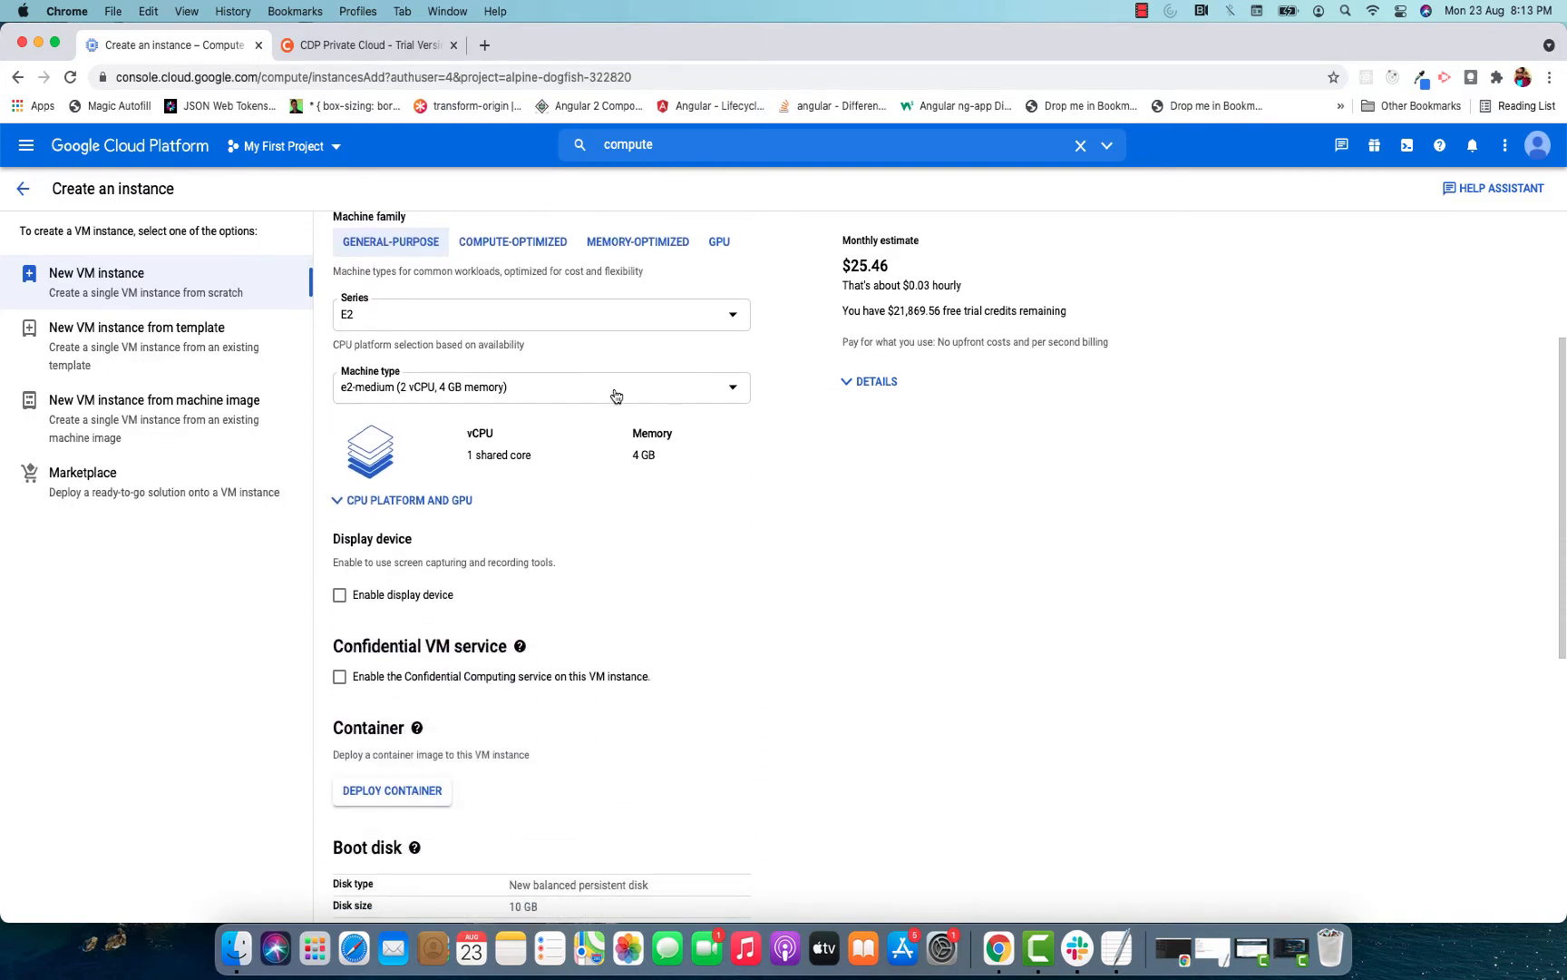
{"action": "left_click", "coordinate": [575, 401]}
{"action": "scroll", "coordinate": [602, 436], "scroll_direction": "down", "scroll_amount": 2}
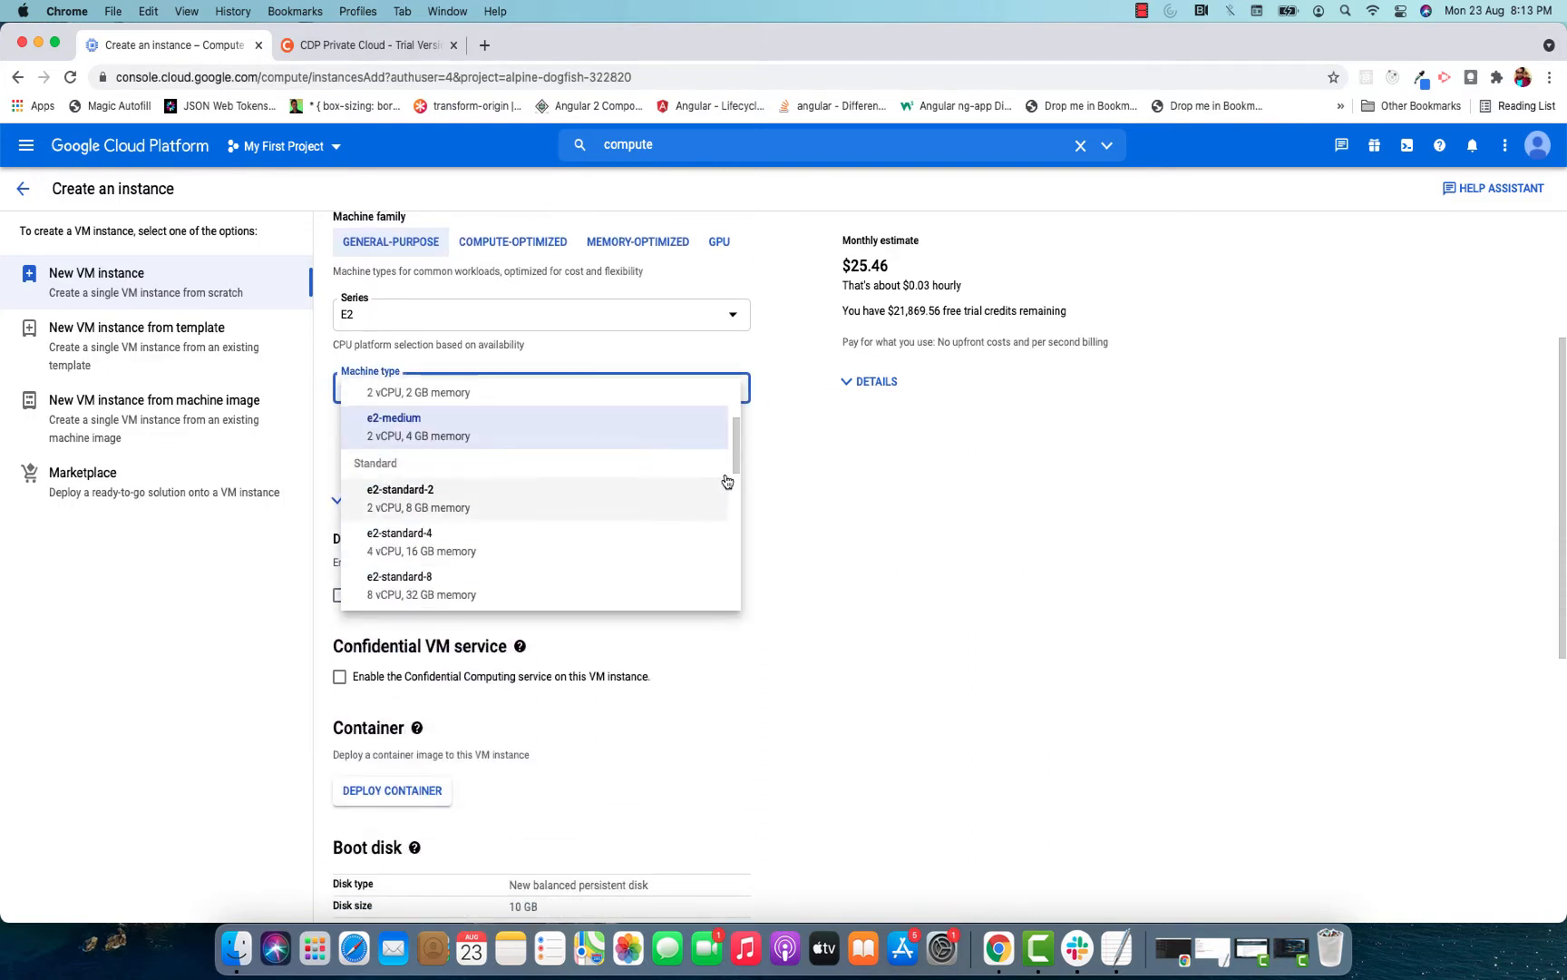
{"action": "left_click_drag", "start_coordinate": [735, 456], "coordinate": [738, 535]}
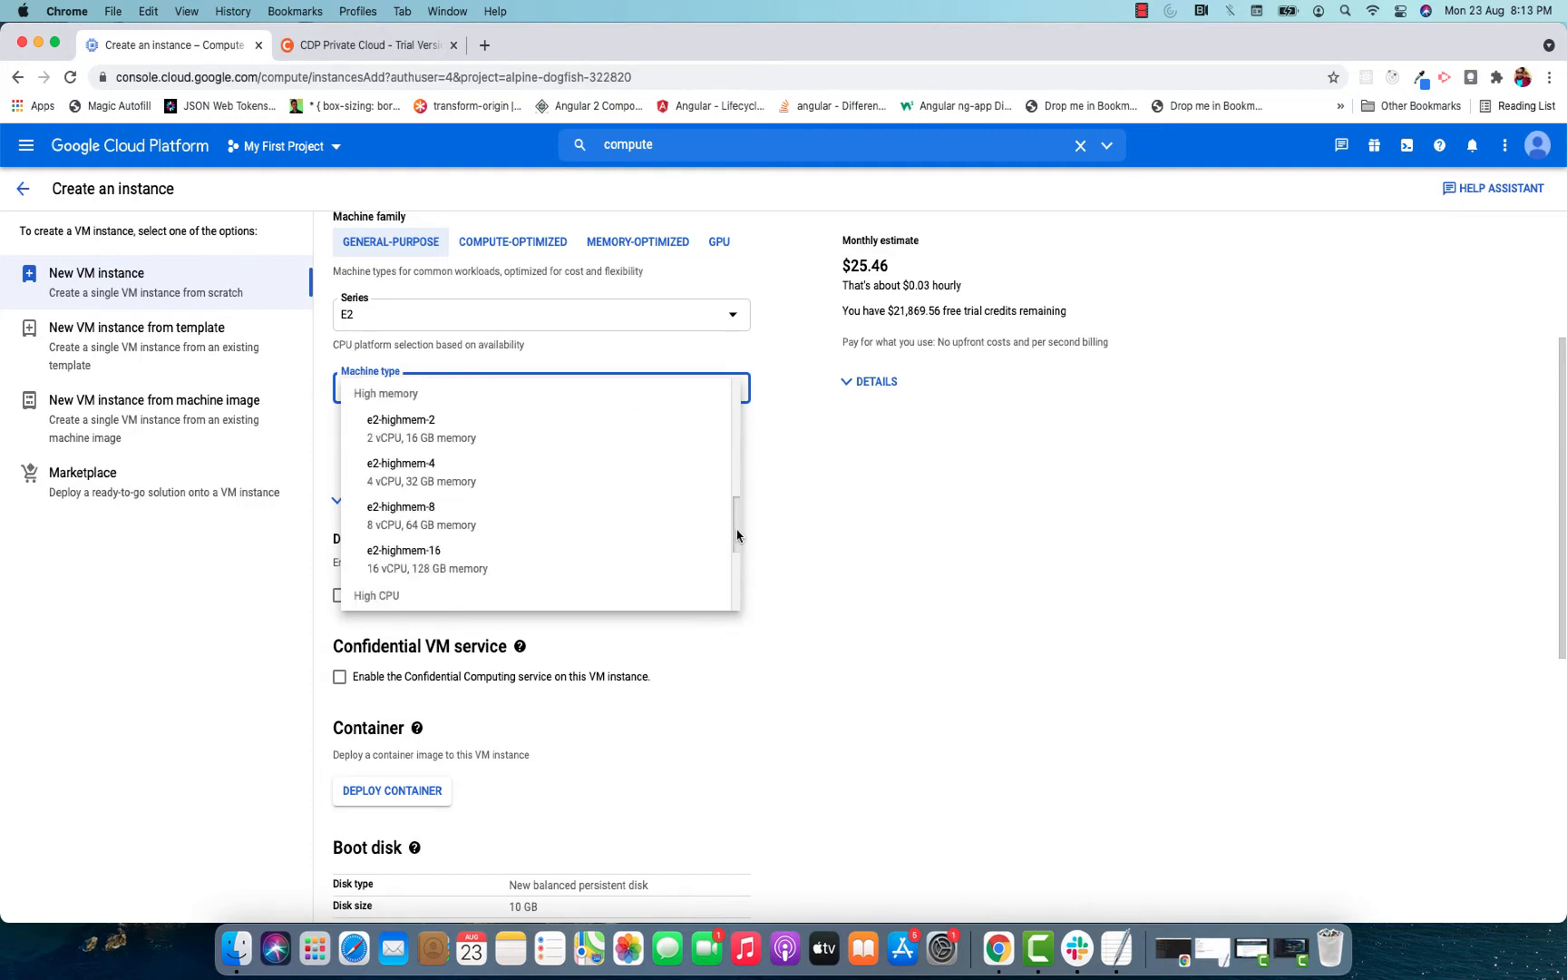
{"action": "left_click", "coordinate": [473, 484]}
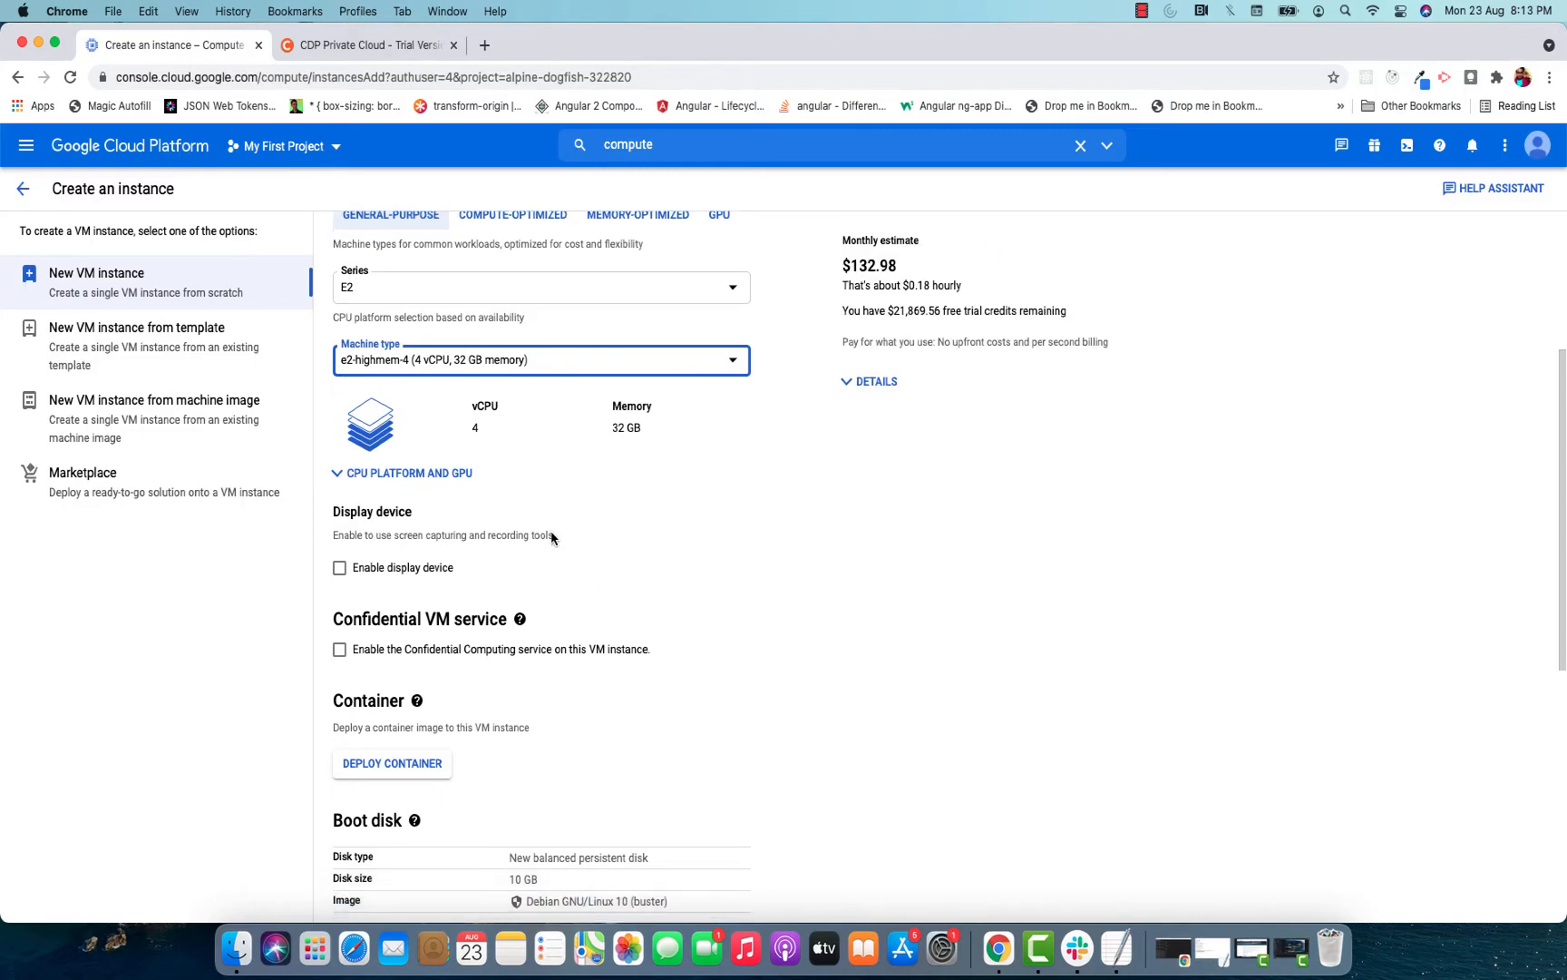
Change the boot disk to the CentOS 7 image with a size of 100 GB.
{"action": "scroll", "coordinate": [552, 538], "scroll_direction": "down", "scroll_amount": 5}
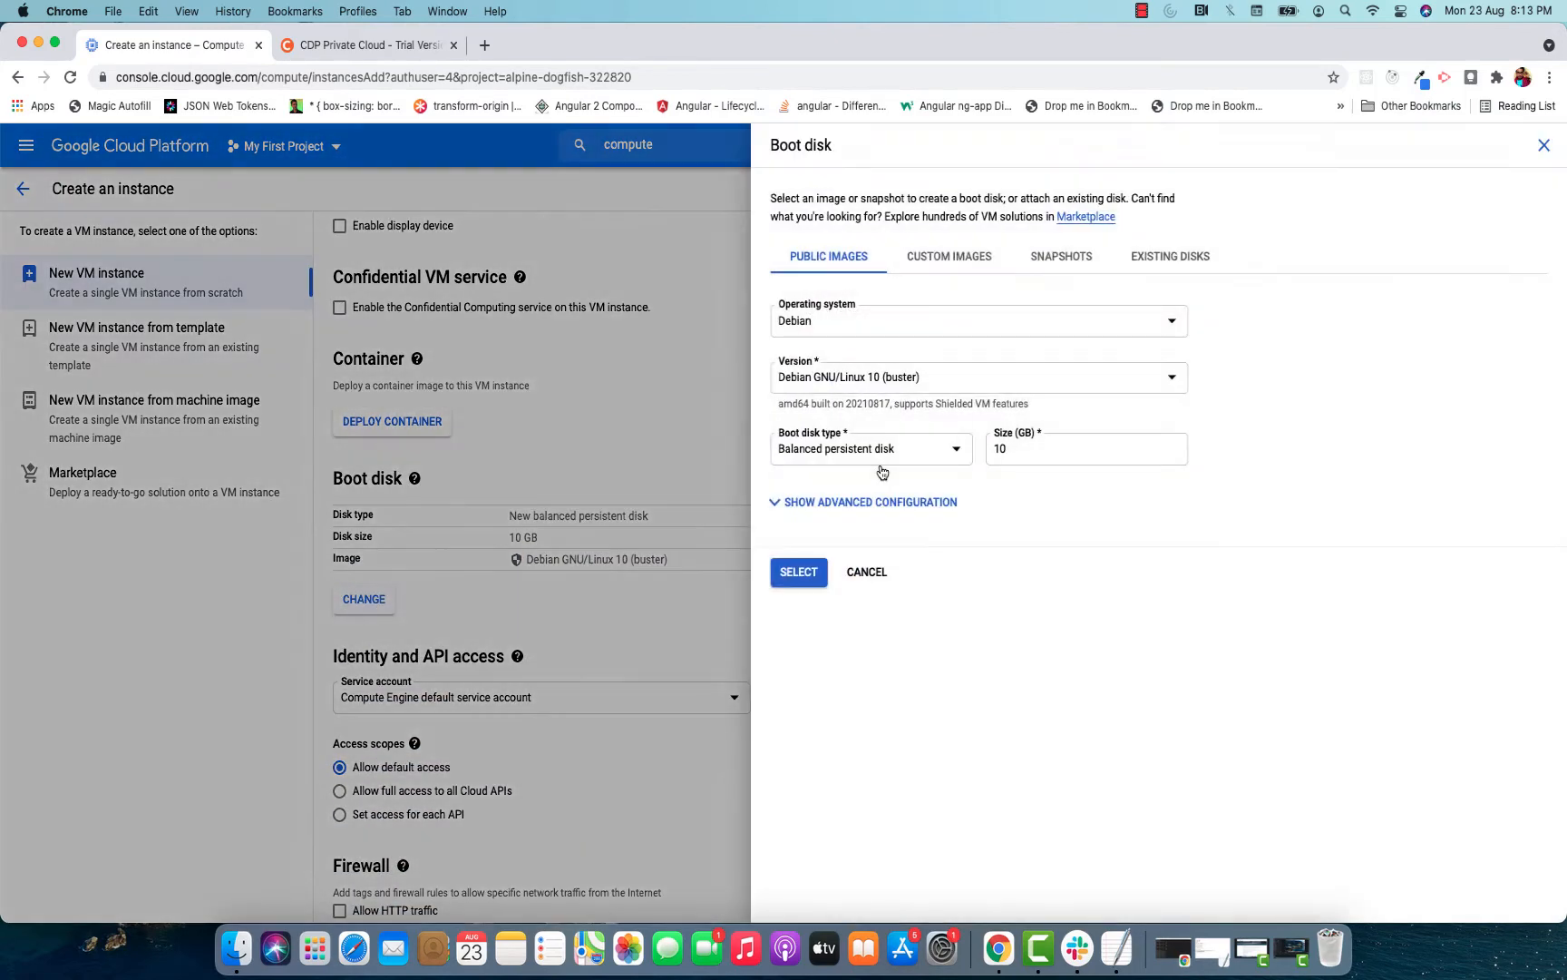
{"action": "left_click", "coordinate": [854, 331]}
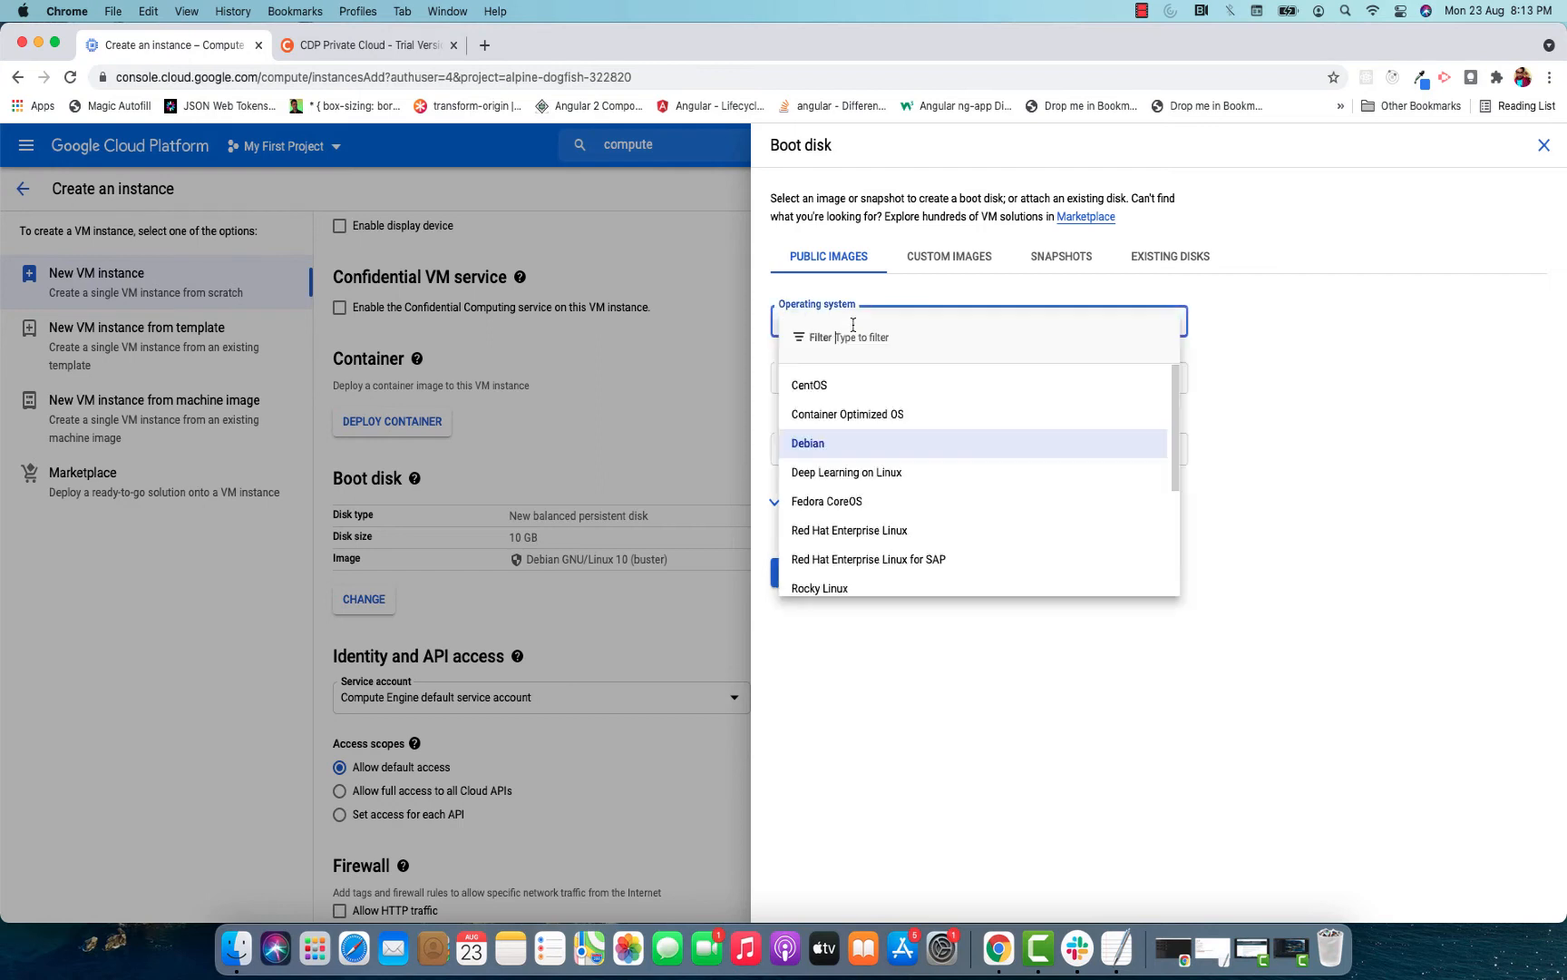
{"action": "left_click", "coordinate": [850, 386]}
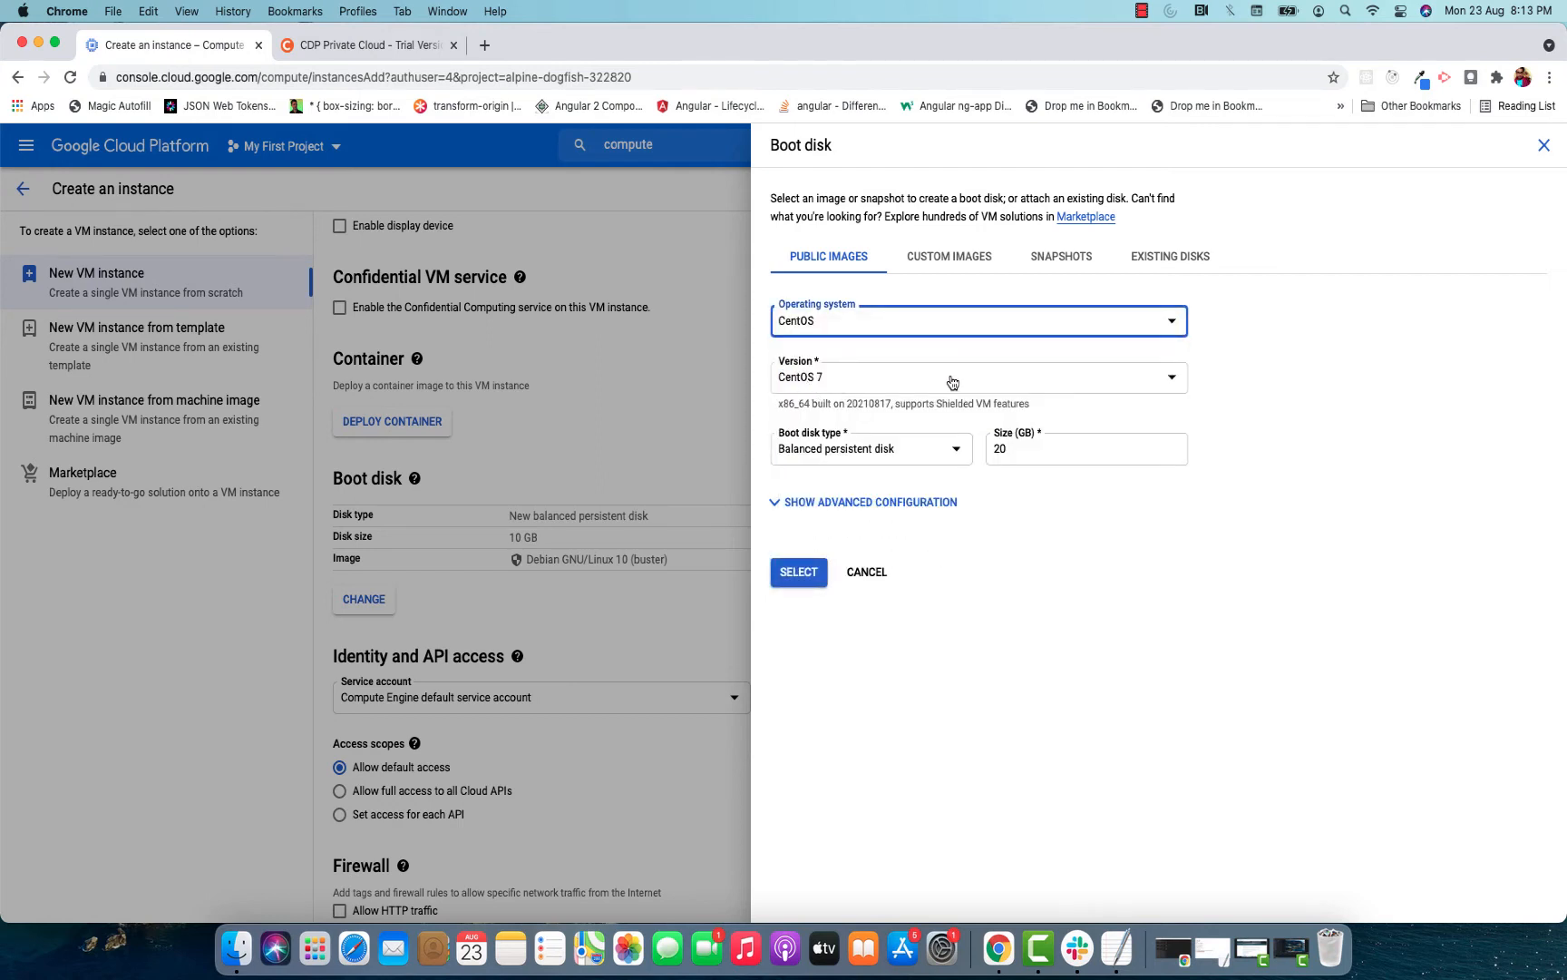
{"action": "double_click", "coordinate": [1020, 454]}
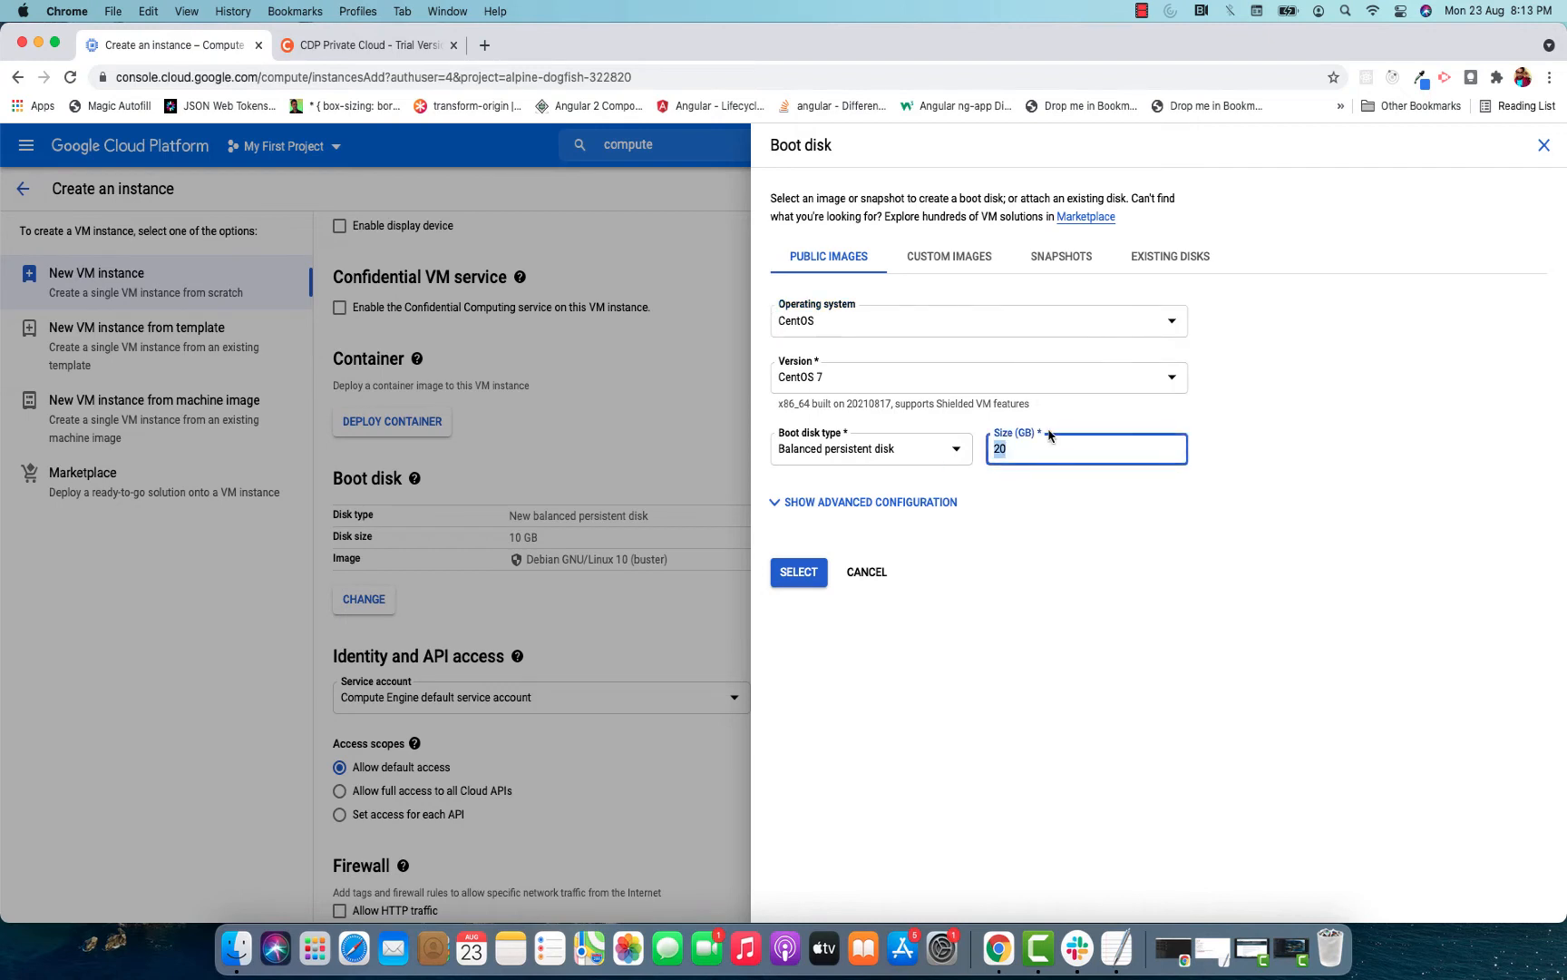
{"action": "type", "text": "100"}
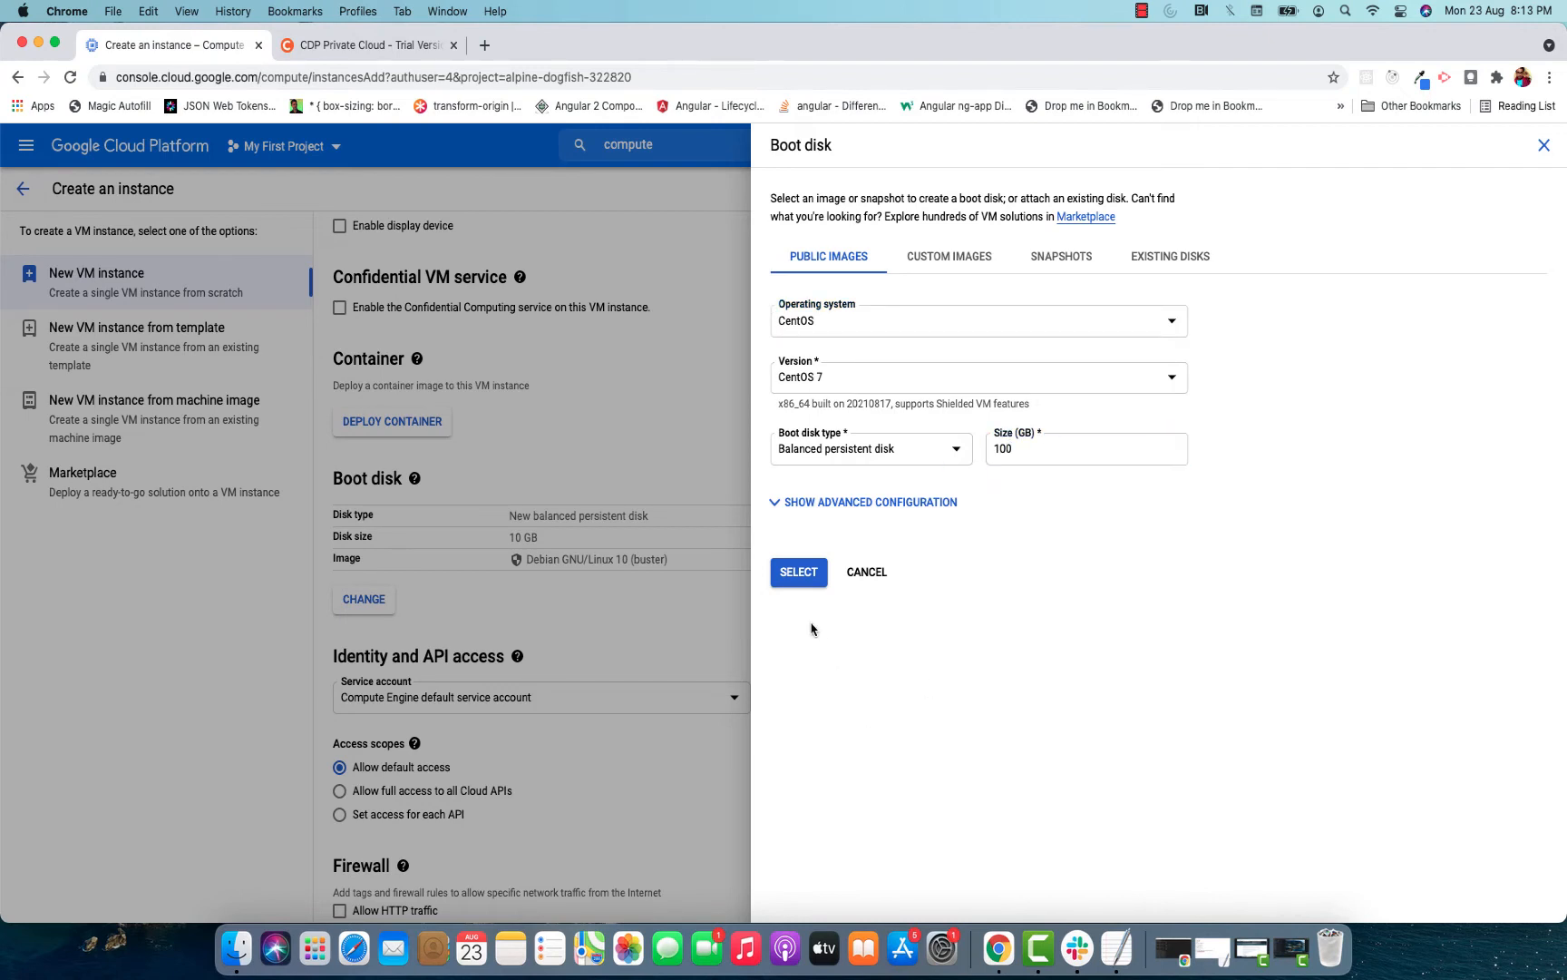
{"action": "left_click", "coordinate": [799, 572]}
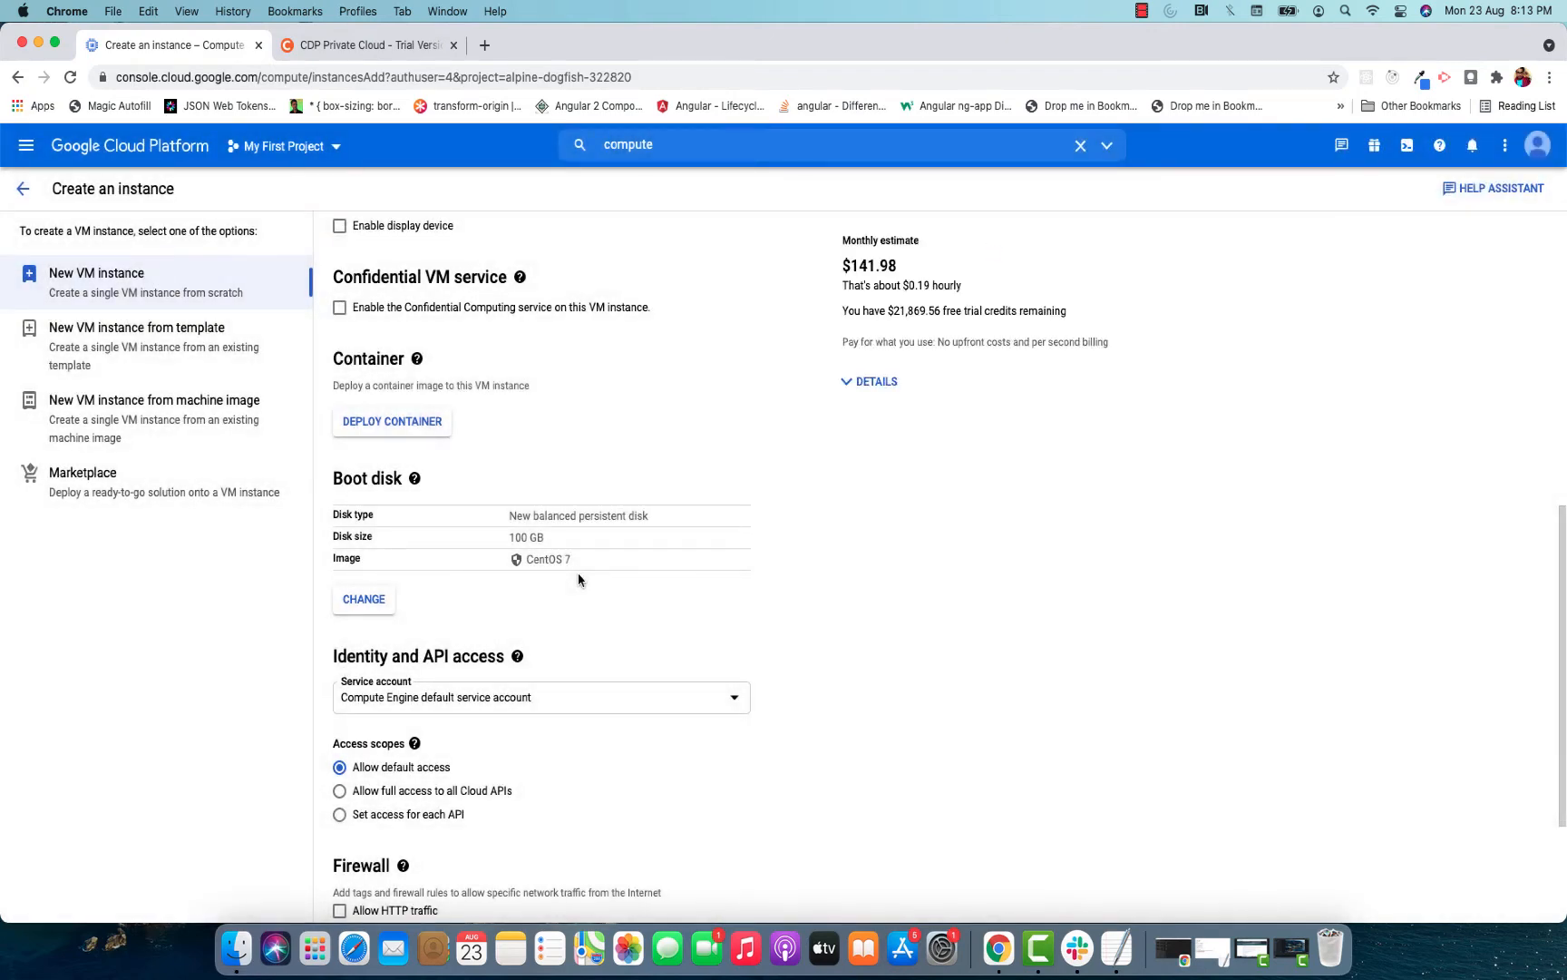
Expand the networking, disks, security, management and sole-tenancy options and check the monthly cost estimate.
{"action": "scroll", "coordinate": [578, 577], "scroll_direction": "down", "scroll_amount": 5}
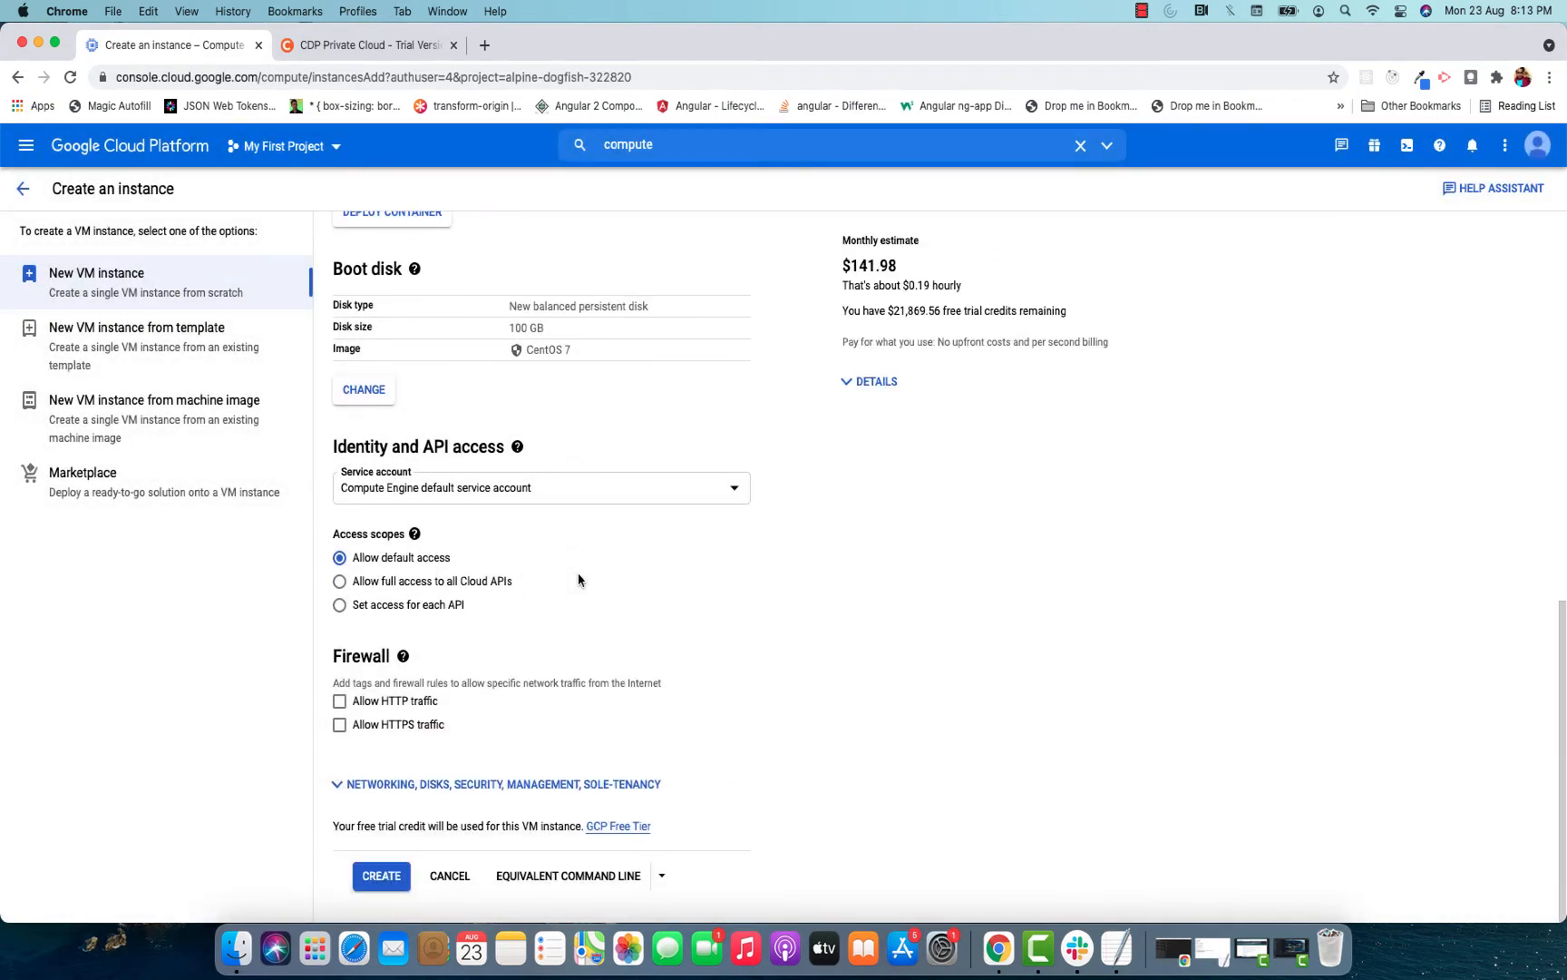
{"action": "left_click", "coordinate": [501, 786]}
{"action": "scroll", "coordinate": [678, 612], "scroll_direction": "down", "scroll_amount": 5}
{"action": "scroll", "coordinate": [679, 612], "scroll_direction": "up", "scroll_amount": 4}
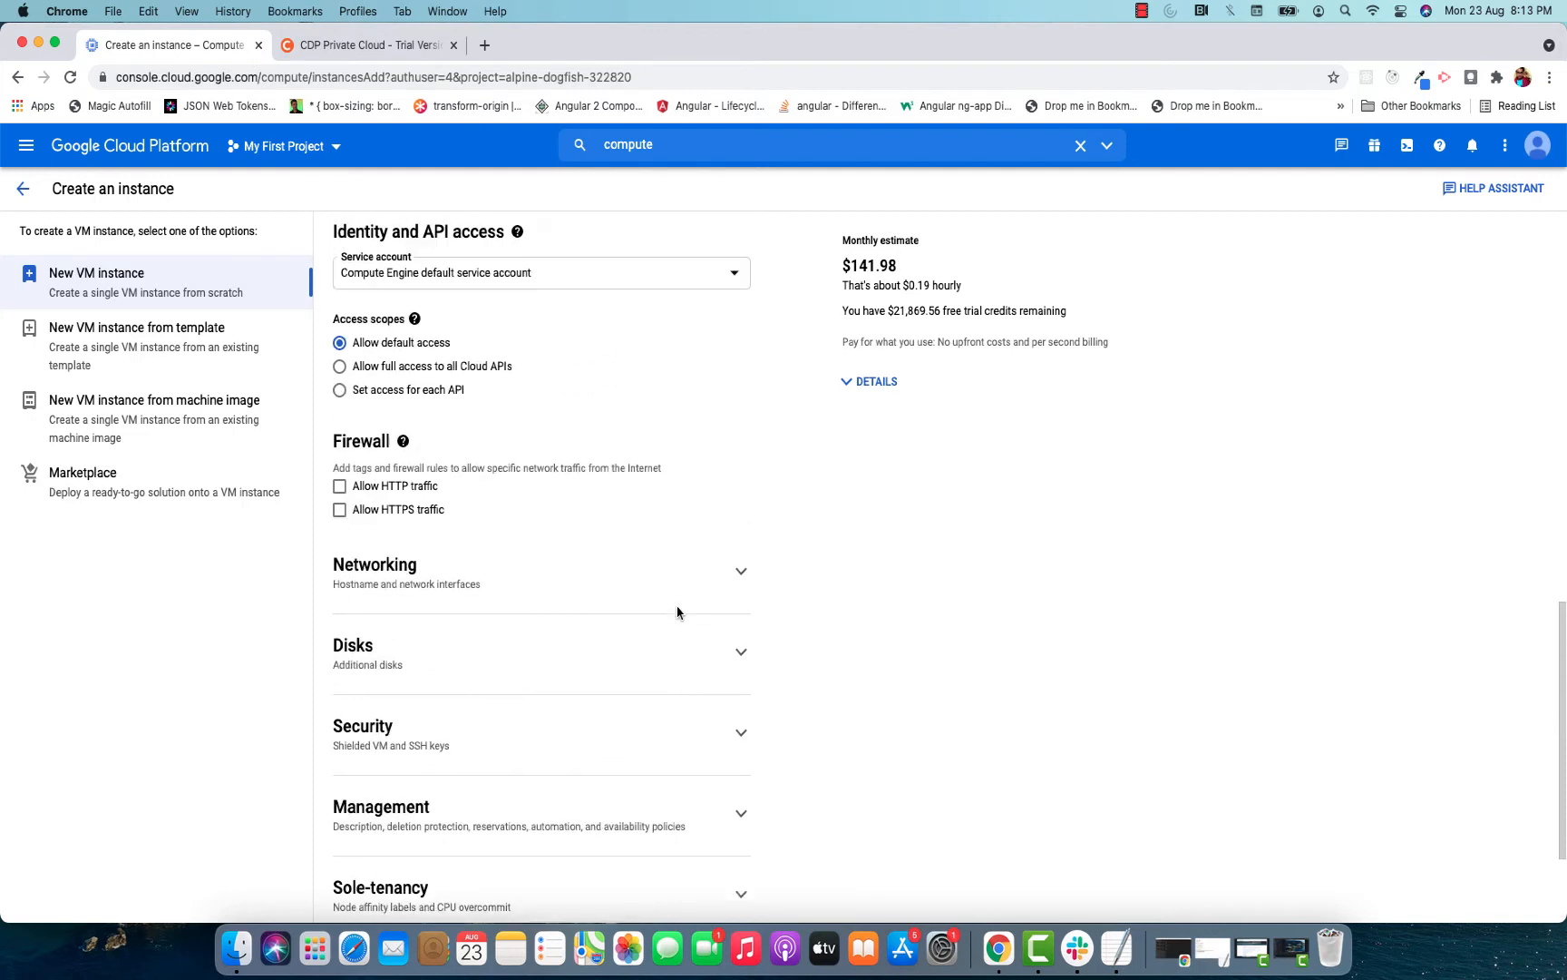
{"action": "left_click_drag", "start_coordinate": [901, 270], "coordinate": [857, 268]}
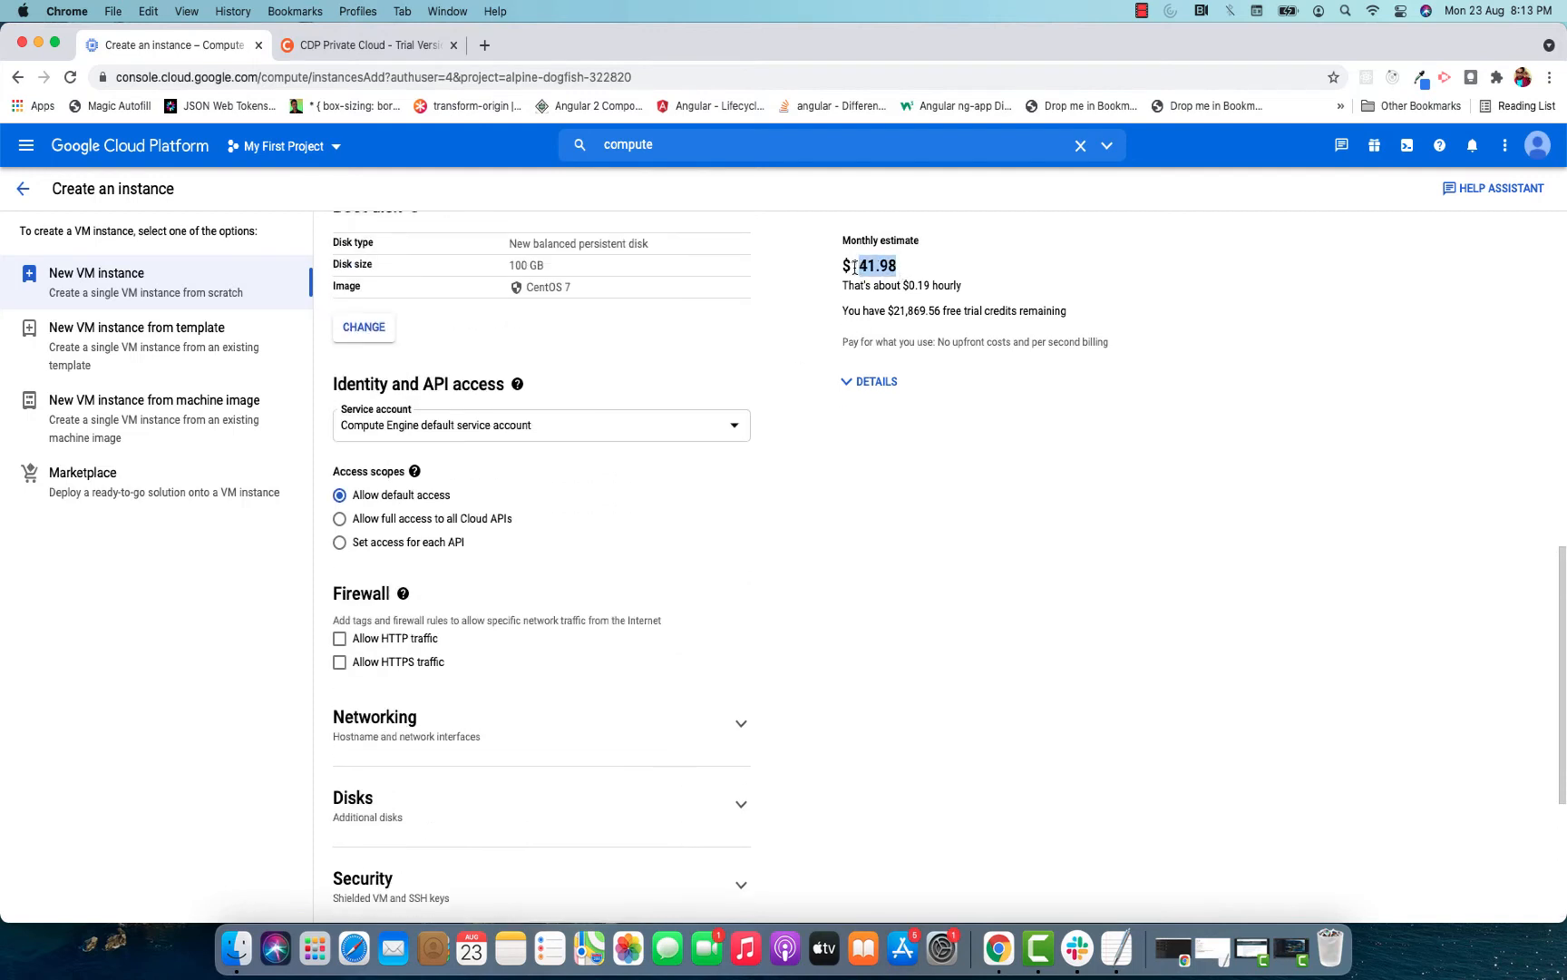
{"action": "left_click", "coordinate": [855, 268]}
{"action": "scroll", "coordinate": [569, 587], "scroll_direction": "down", "scroll_amount": 5}
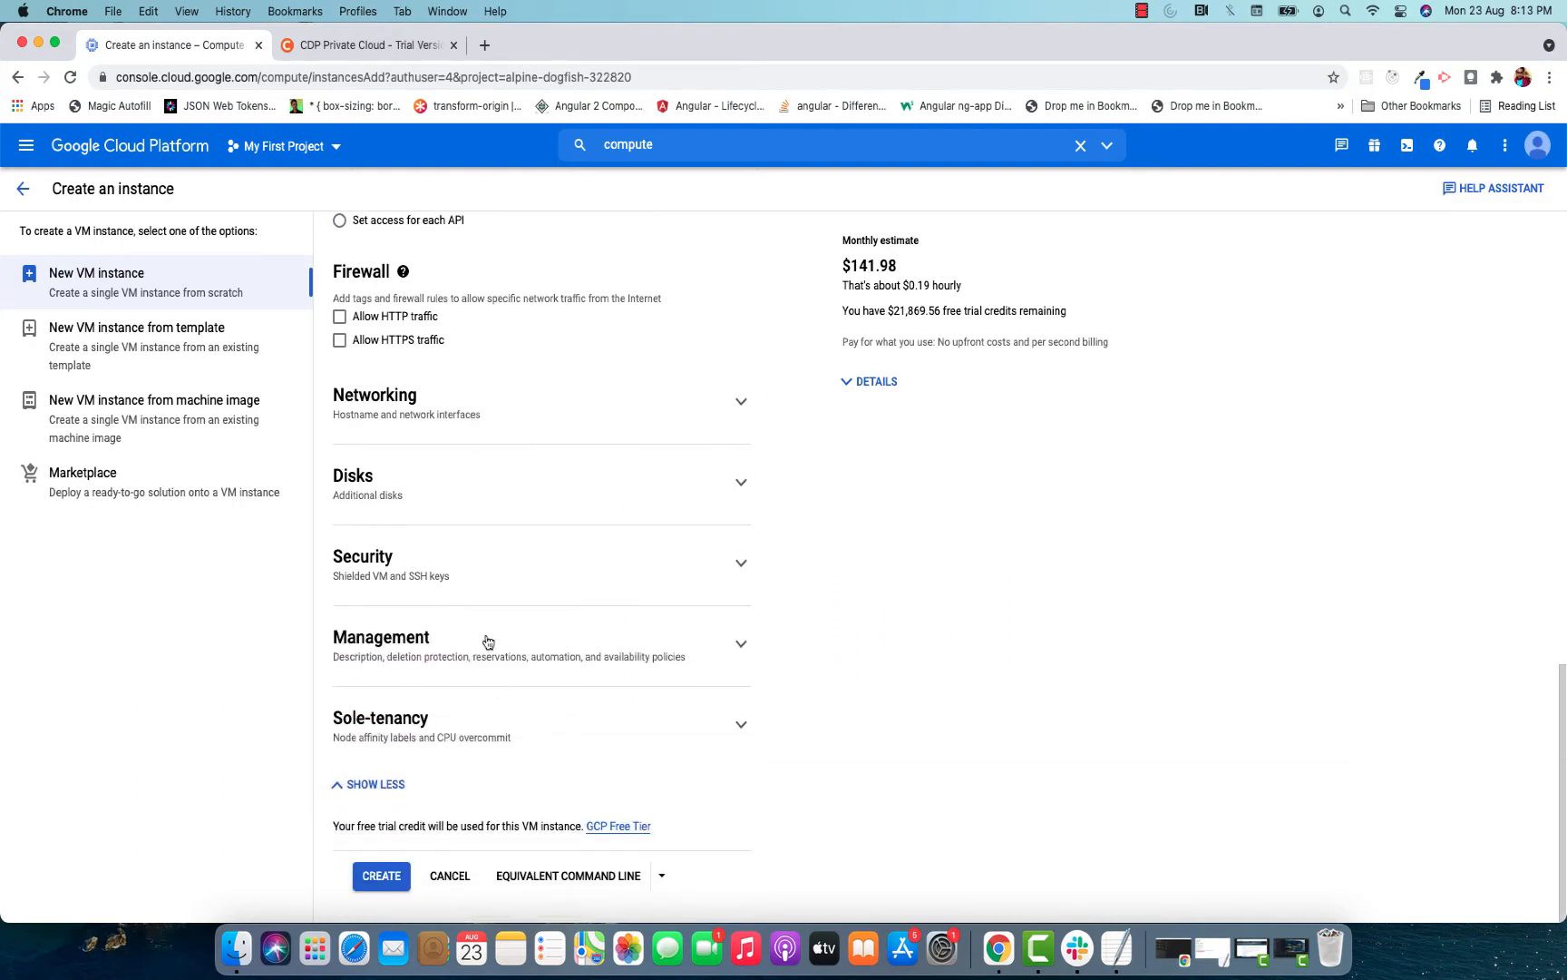
Turn on preemptibility in the availability policy of the Management settings.
{"action": "left_click", "coordinate": [526, 646]}
{"action": "left_click", "coordinate": [590, 644]}
{"action": "left_click", "coordinate": [531, 650]}
{"action": "scroll", "coordinate": [654, 624], "scroll_direction": "down", "scroll_amount": 7}
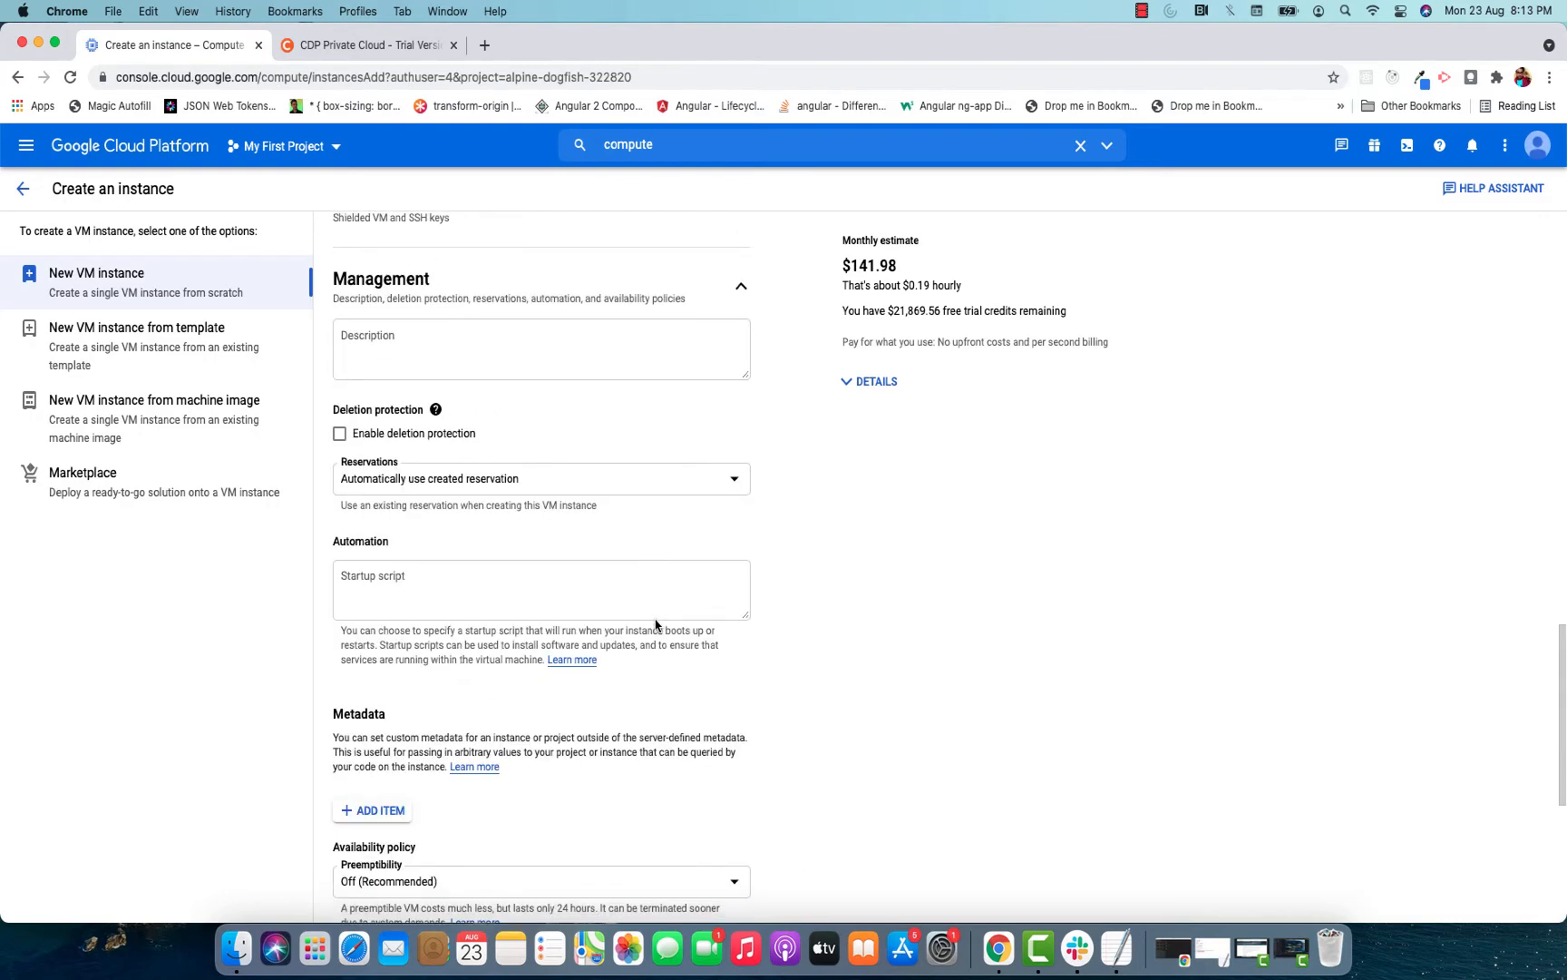
{"action": "scroll", "coordinate": [418, 607], "scroll_direction": "down", "scroll_amount": 3}
{"action": "left_click", "coordinate": [438, 537]}
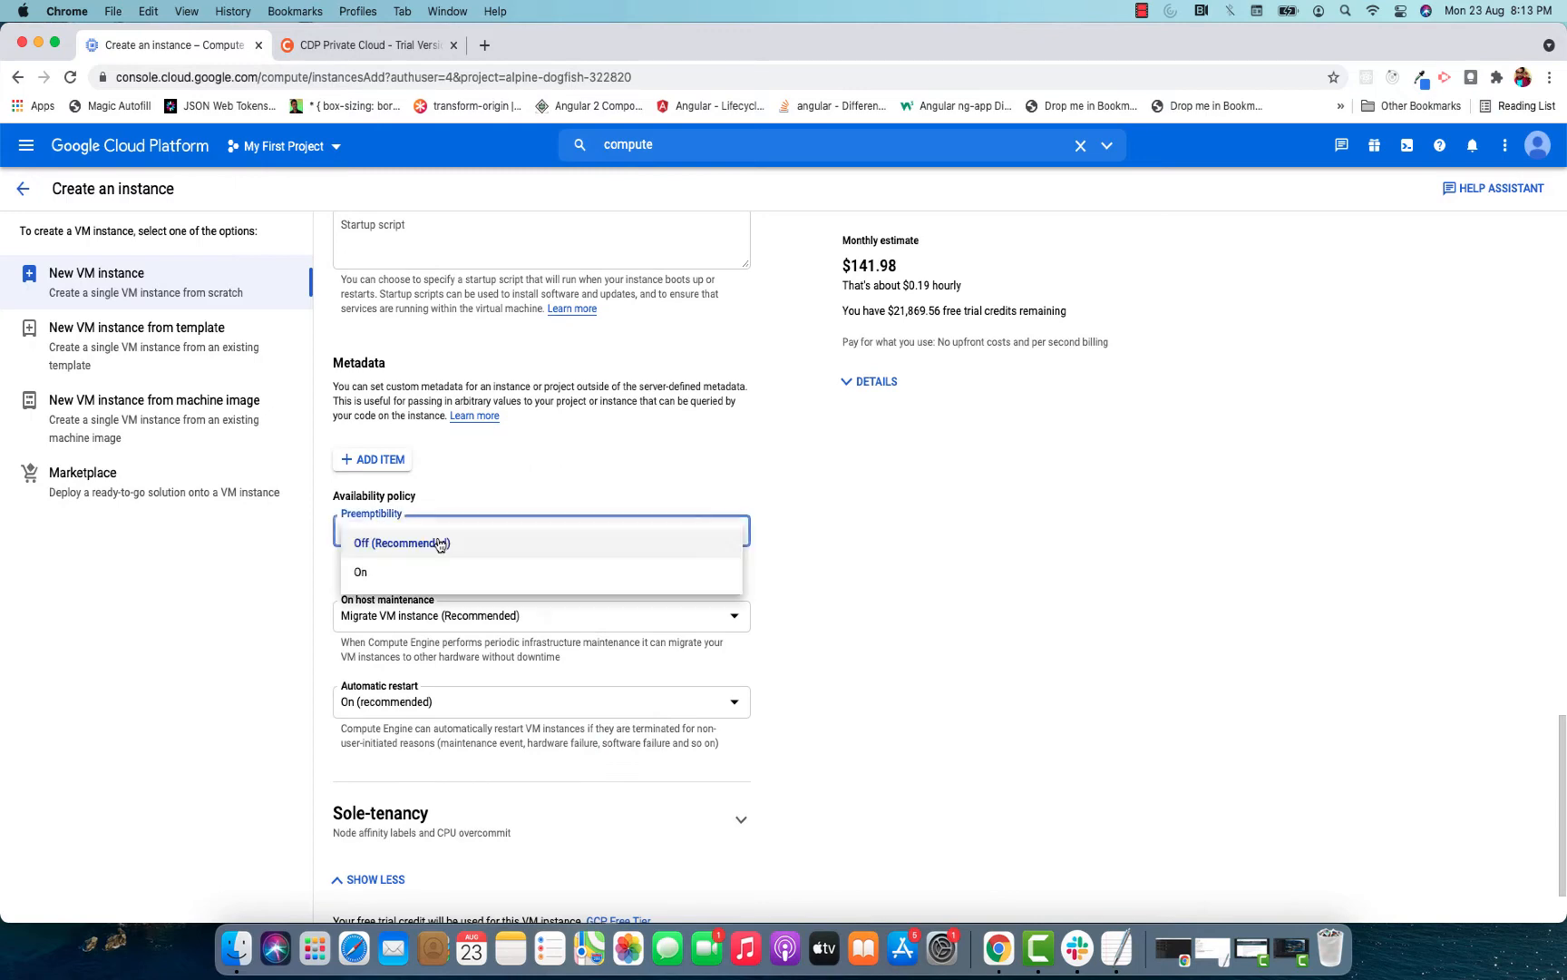
{"action": "left_click", "coordinate": [435, 574]}
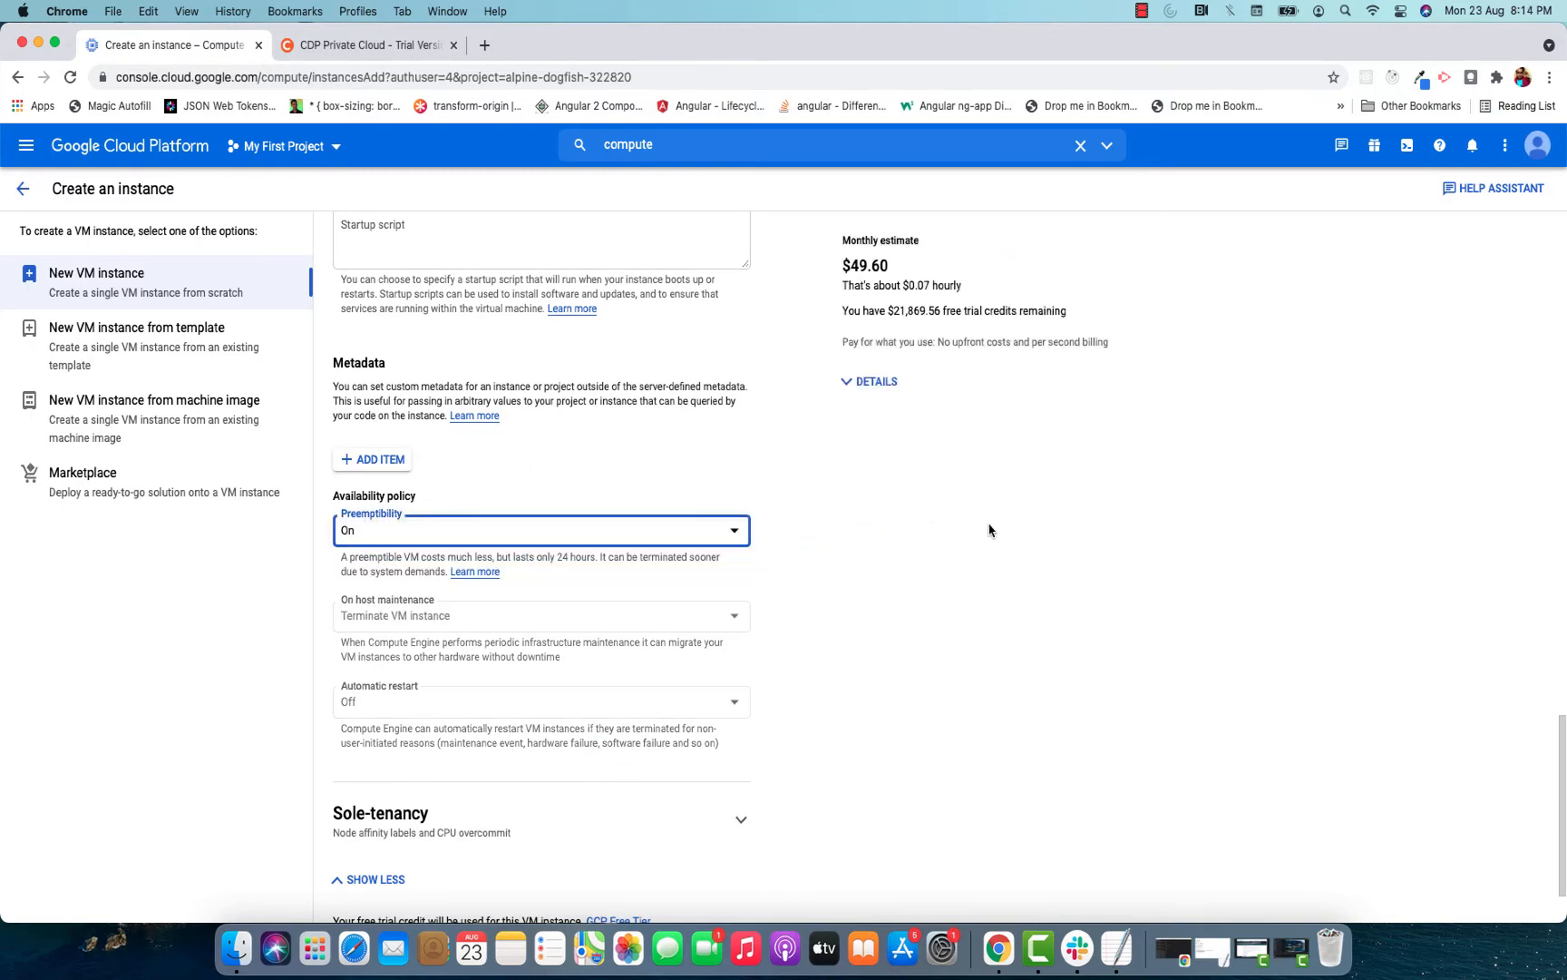
Check the updated monthly estimate and create the vm1 instance.
{"action": "scroll", "coordinate": [988, 530], "scroll_direction": "up", "scroll_amount": 15}
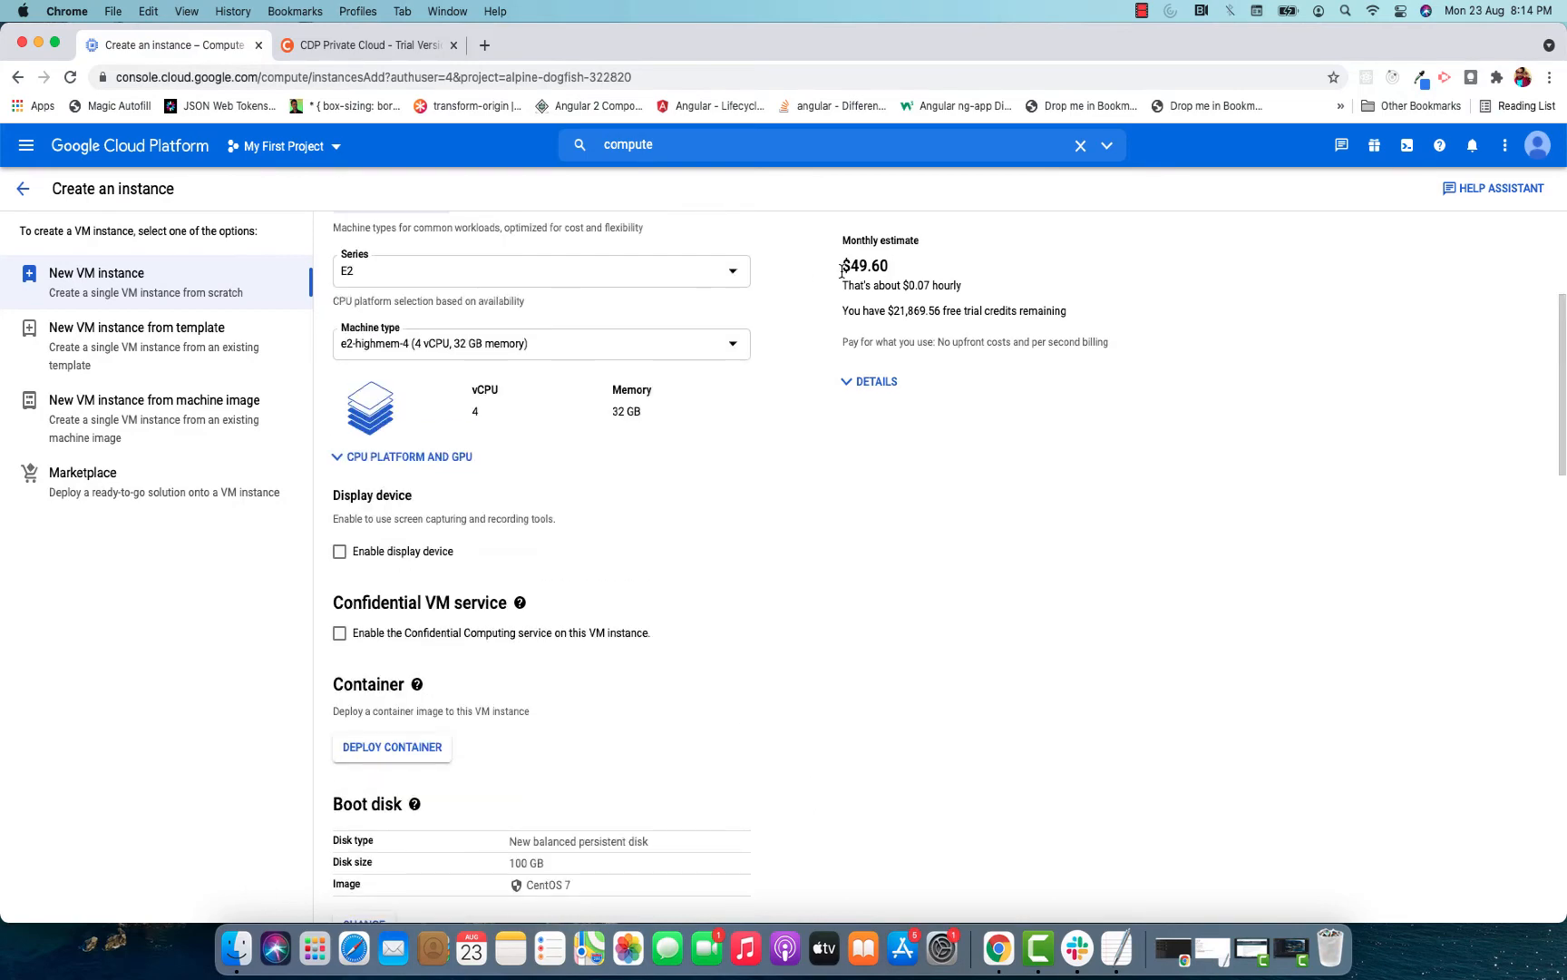
{"action": "left_click_drag", "start_coordinate": [884, 265], "coordinate": [854, 285]}
{"action": "scroll", "coordinate": [821, 470], "scroll_direction": "down", "scroll_amount": 15}
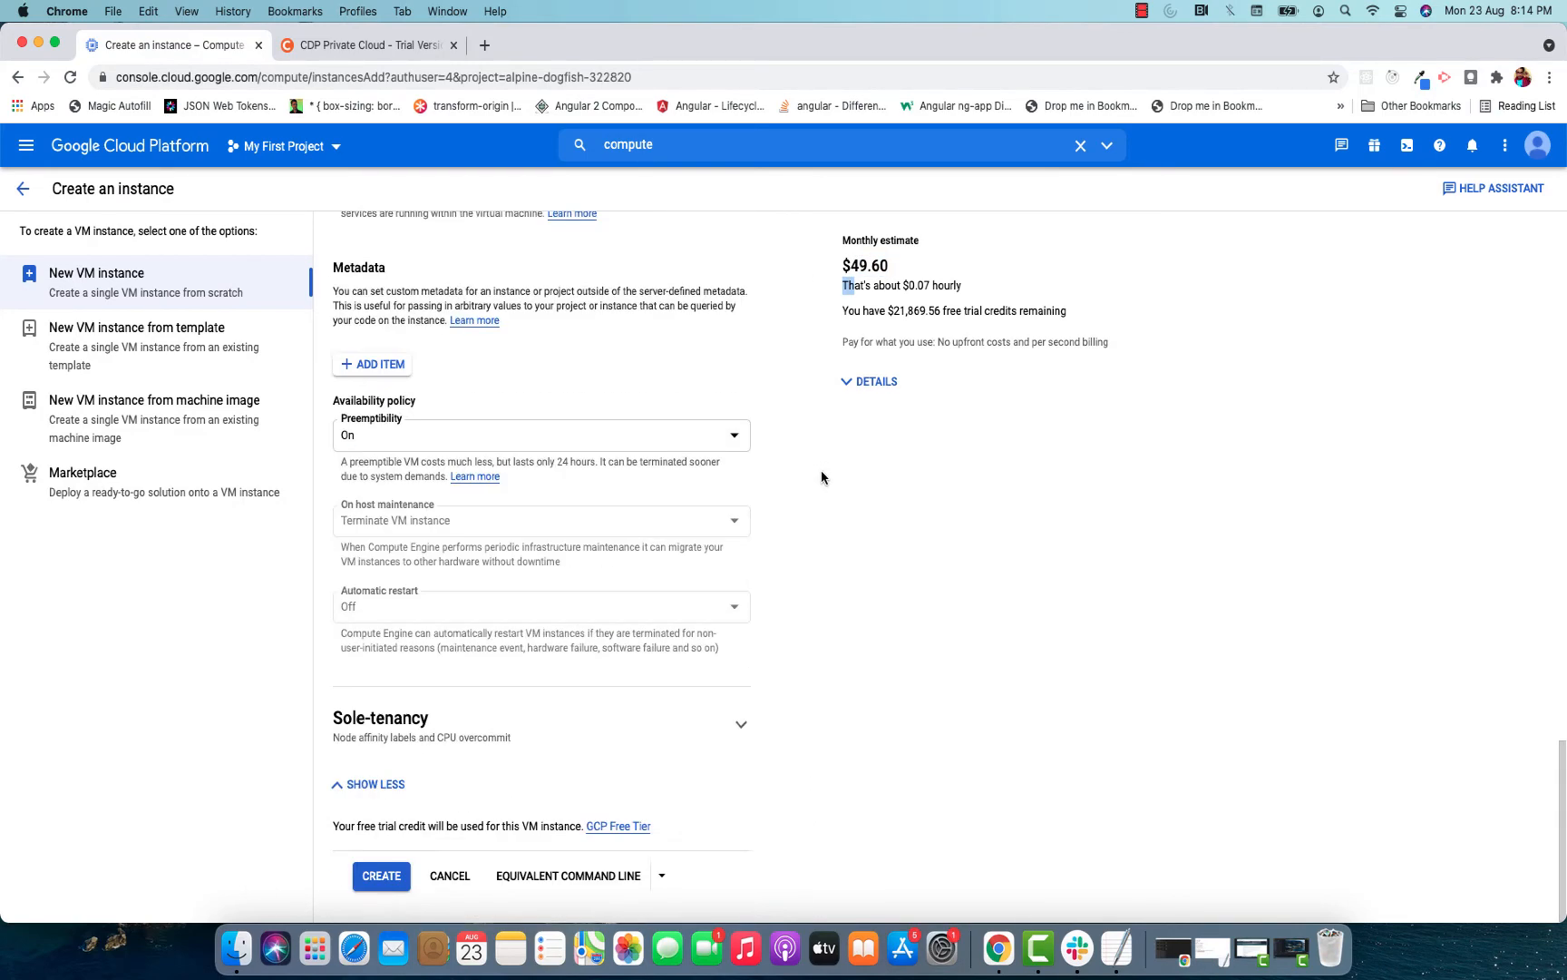
{"action": "left_click", "coordinate": [372, 878]}
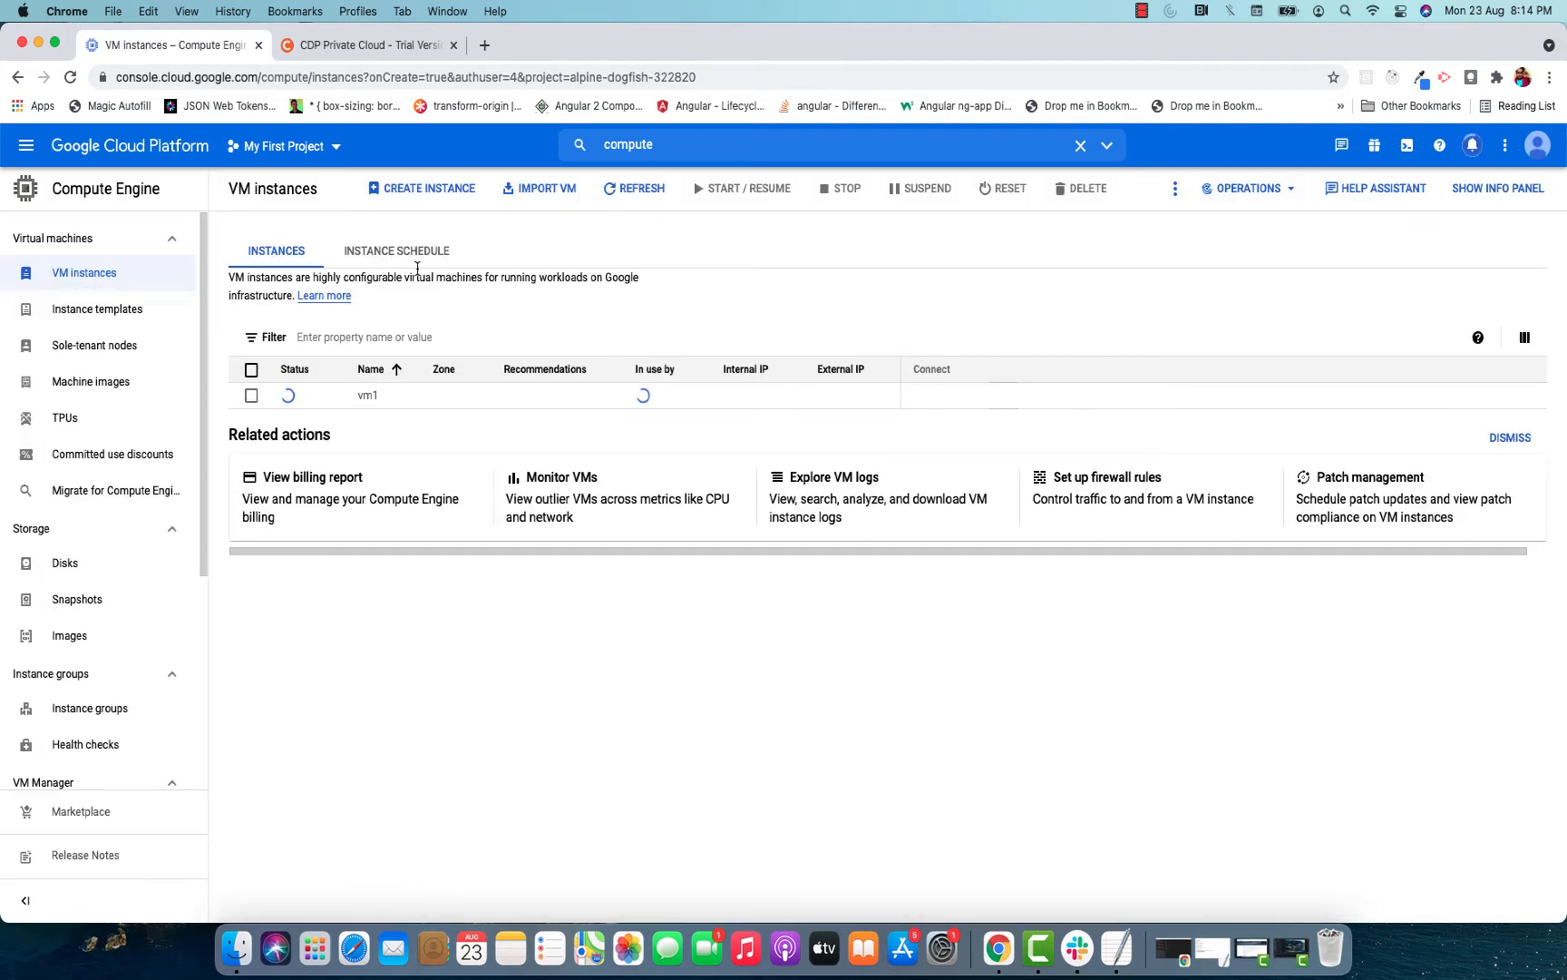
Start a new VM instance named vm2 in region us-central1 (Iowa), zone us-central1-a.
{"action": "left_click", "coordinate": [419, 189]}
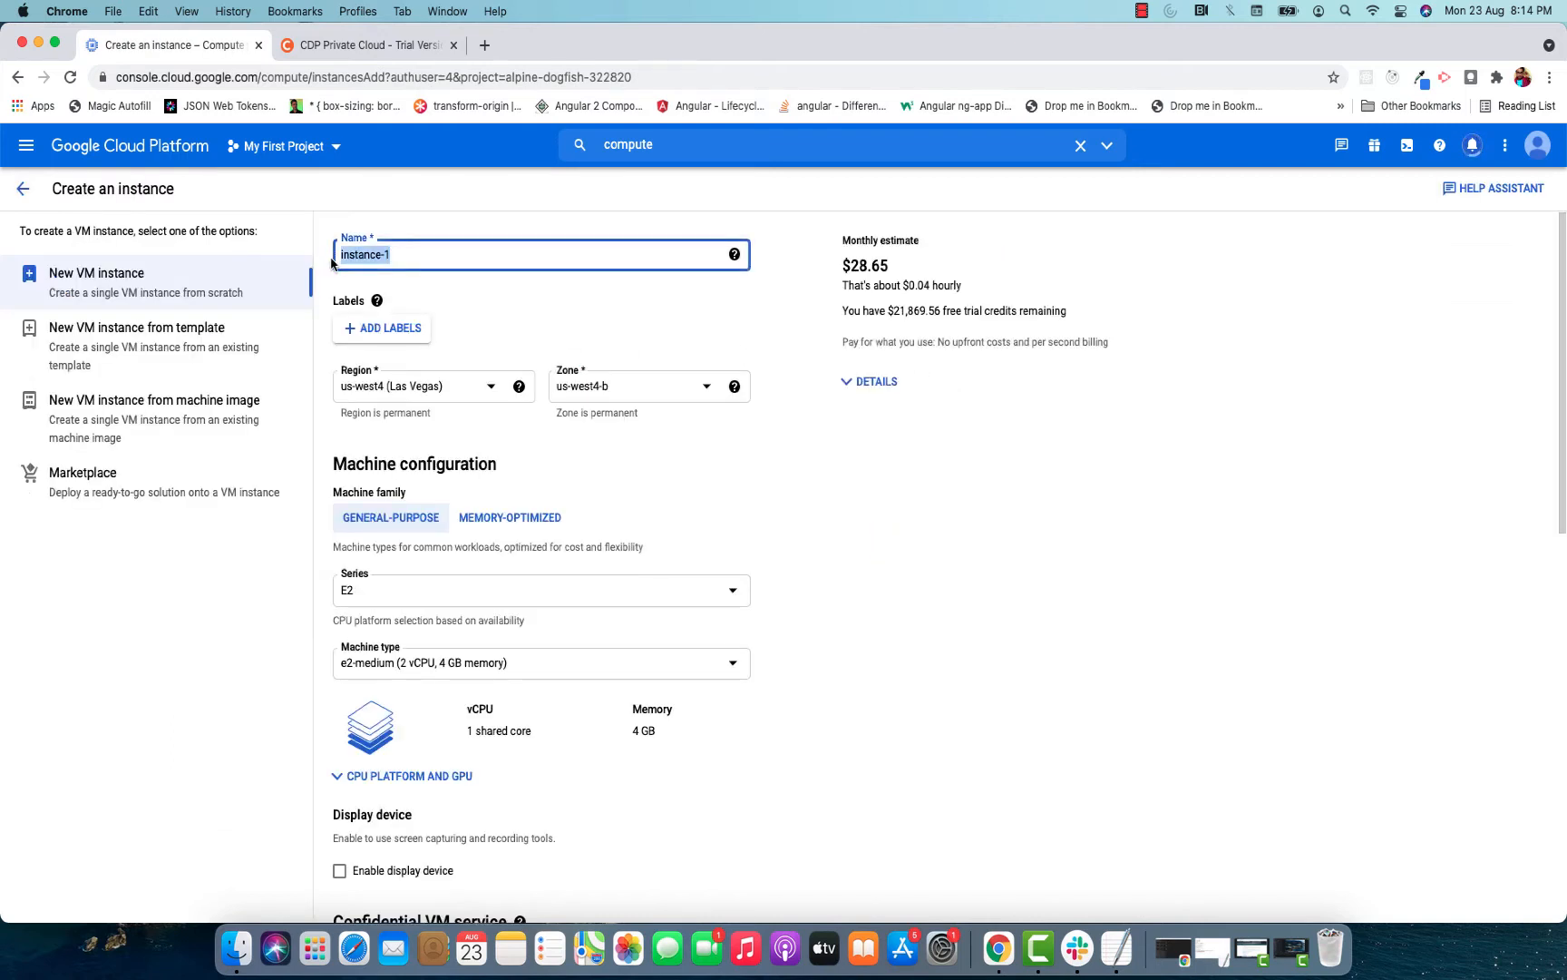
{"action": "type", "text": "vm2"}
{"action": "left_click", "coordinate": [415, 385]}
{"action": "scroll", "coordinate": [438, 419], "scroll_direction": "up", "scroll_amount": 3}
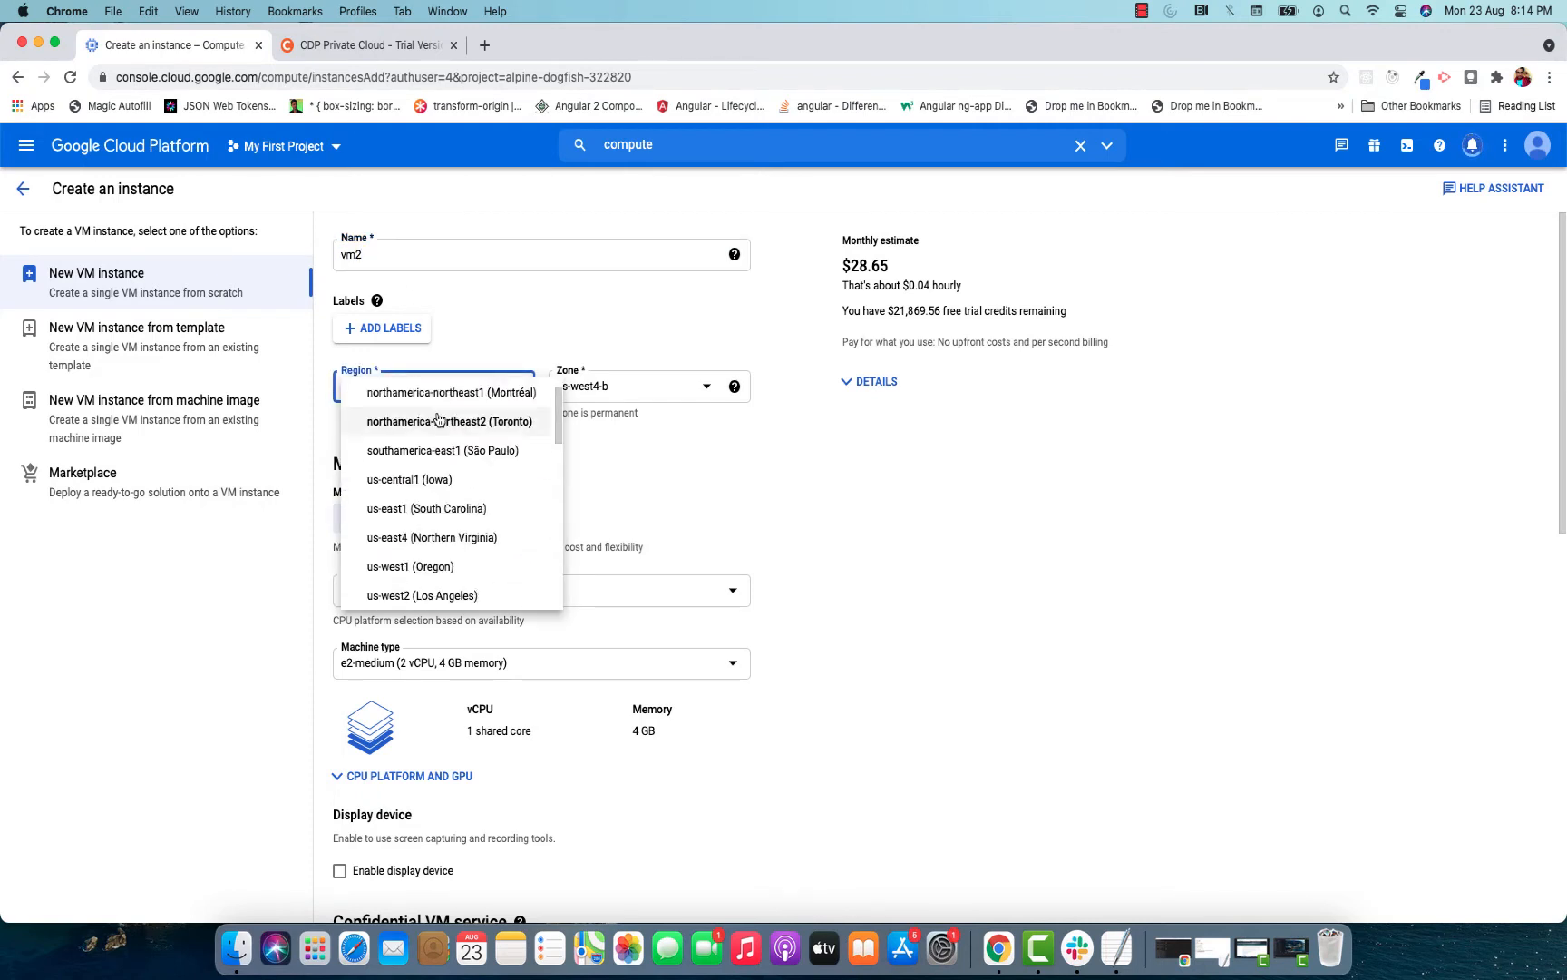
{"action": "left_click", "coordinate": [458, 480]}
{"action": "left_click", "coordinate": [656, 388]}
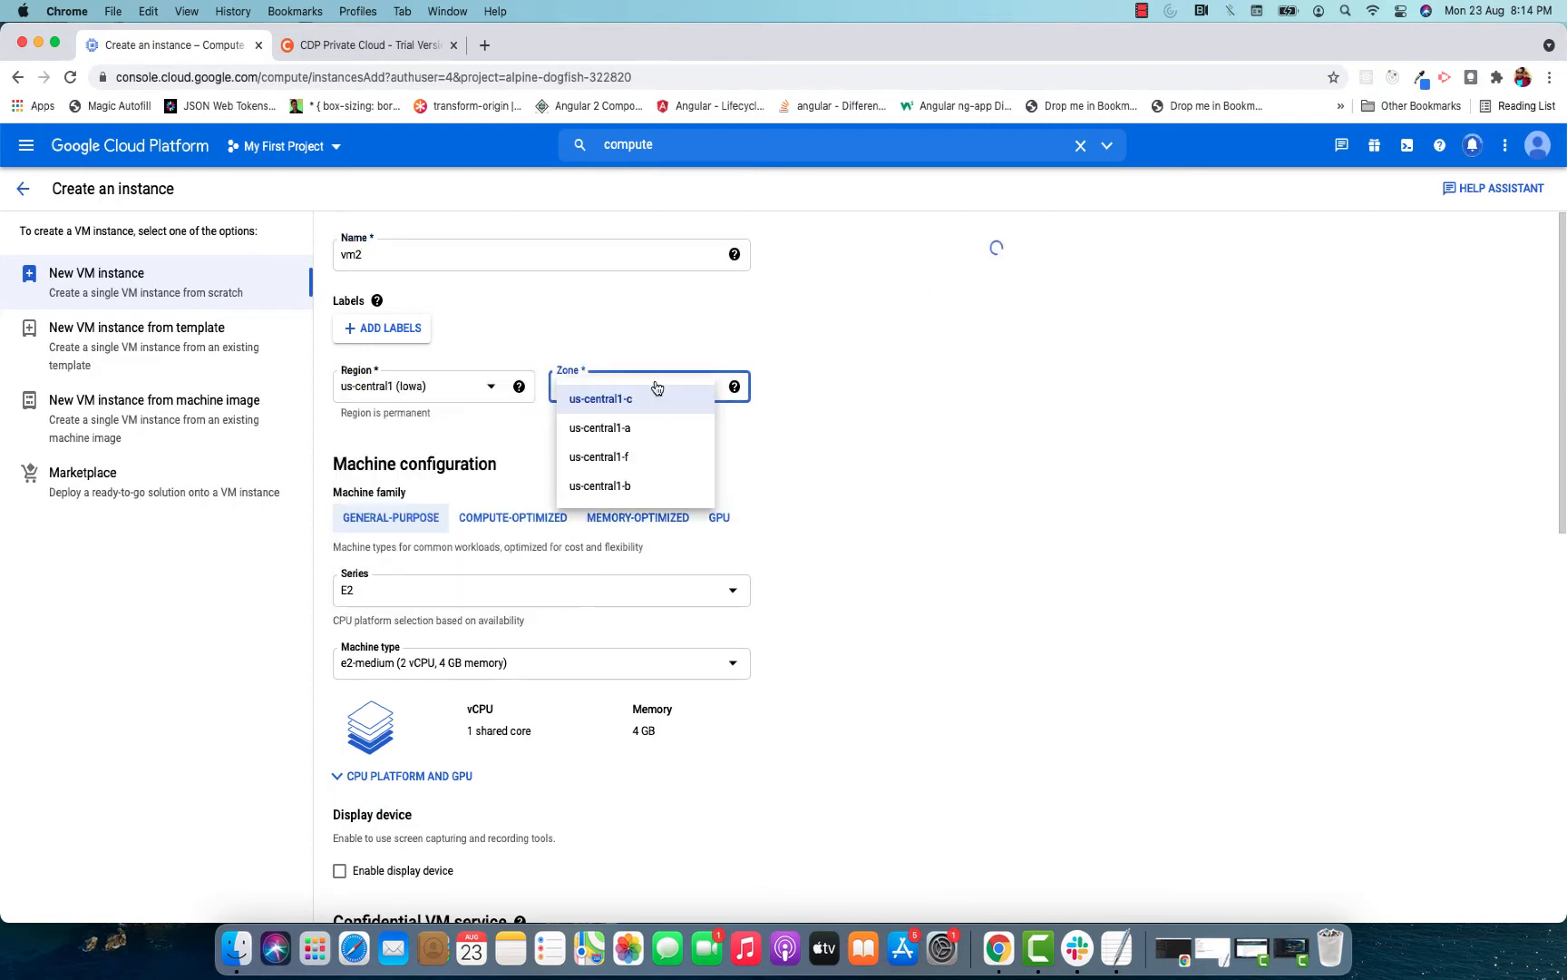
{"action": "left_click", "coordinate": [625, 429]}
Set vm2's machine type to e2-highmem-4 with 4 vCPU and 32 GB memory.
{"action": "scroll", "coordinate": [811, 423], "scroll_direction": "down", "scroll_amount": 2}
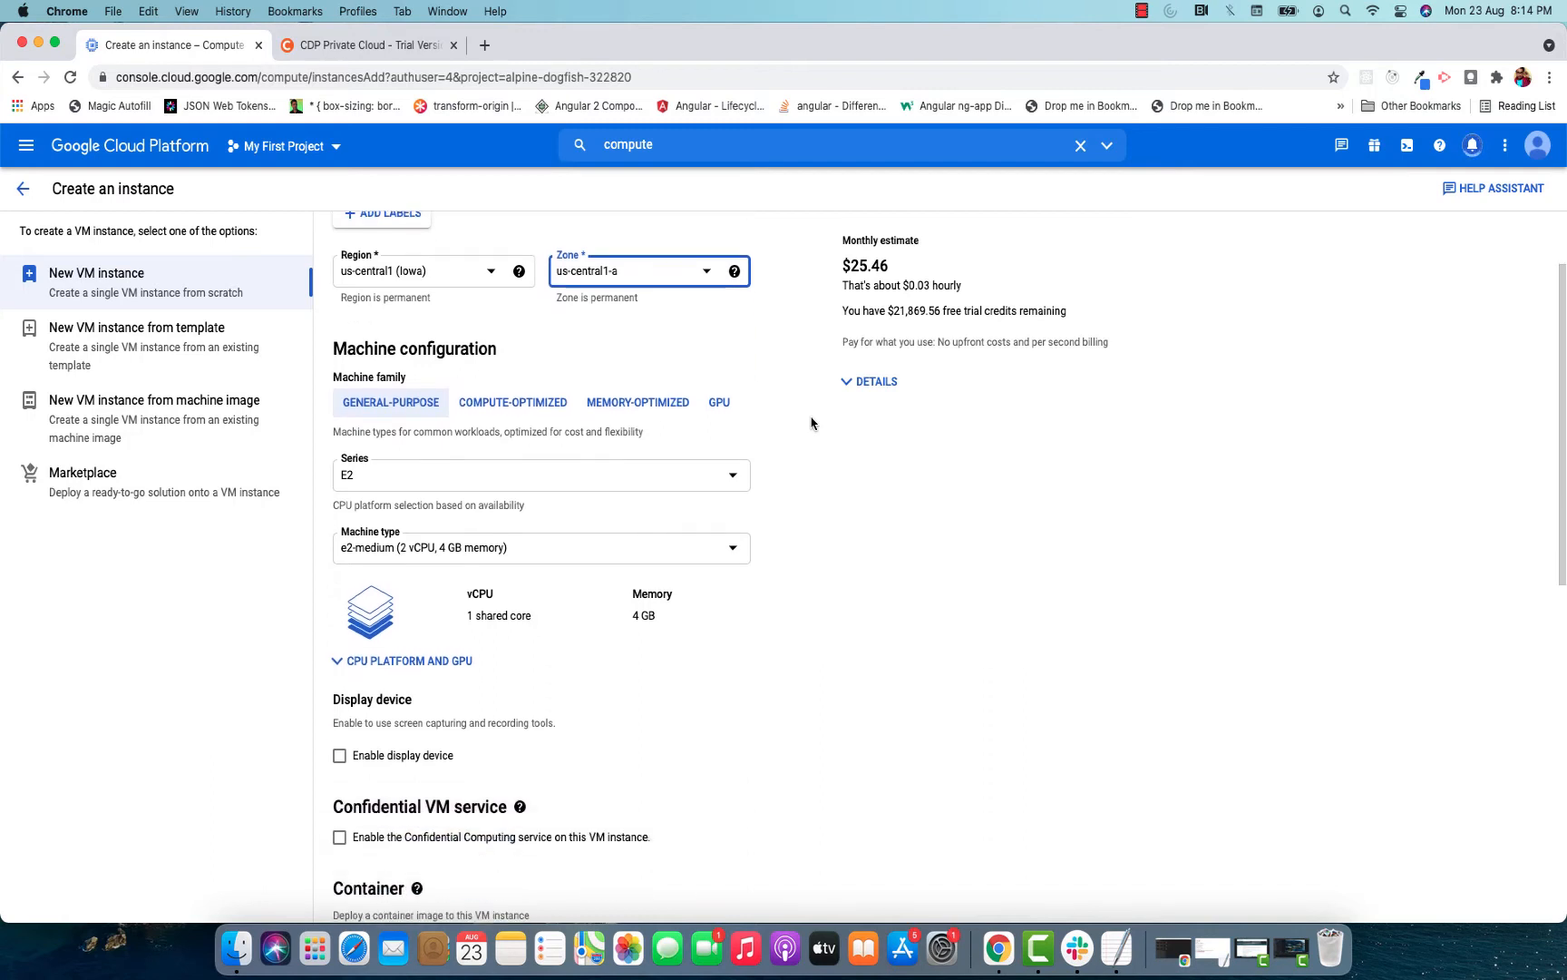
{"action": "left_click", "coordinate": [487, 542]}
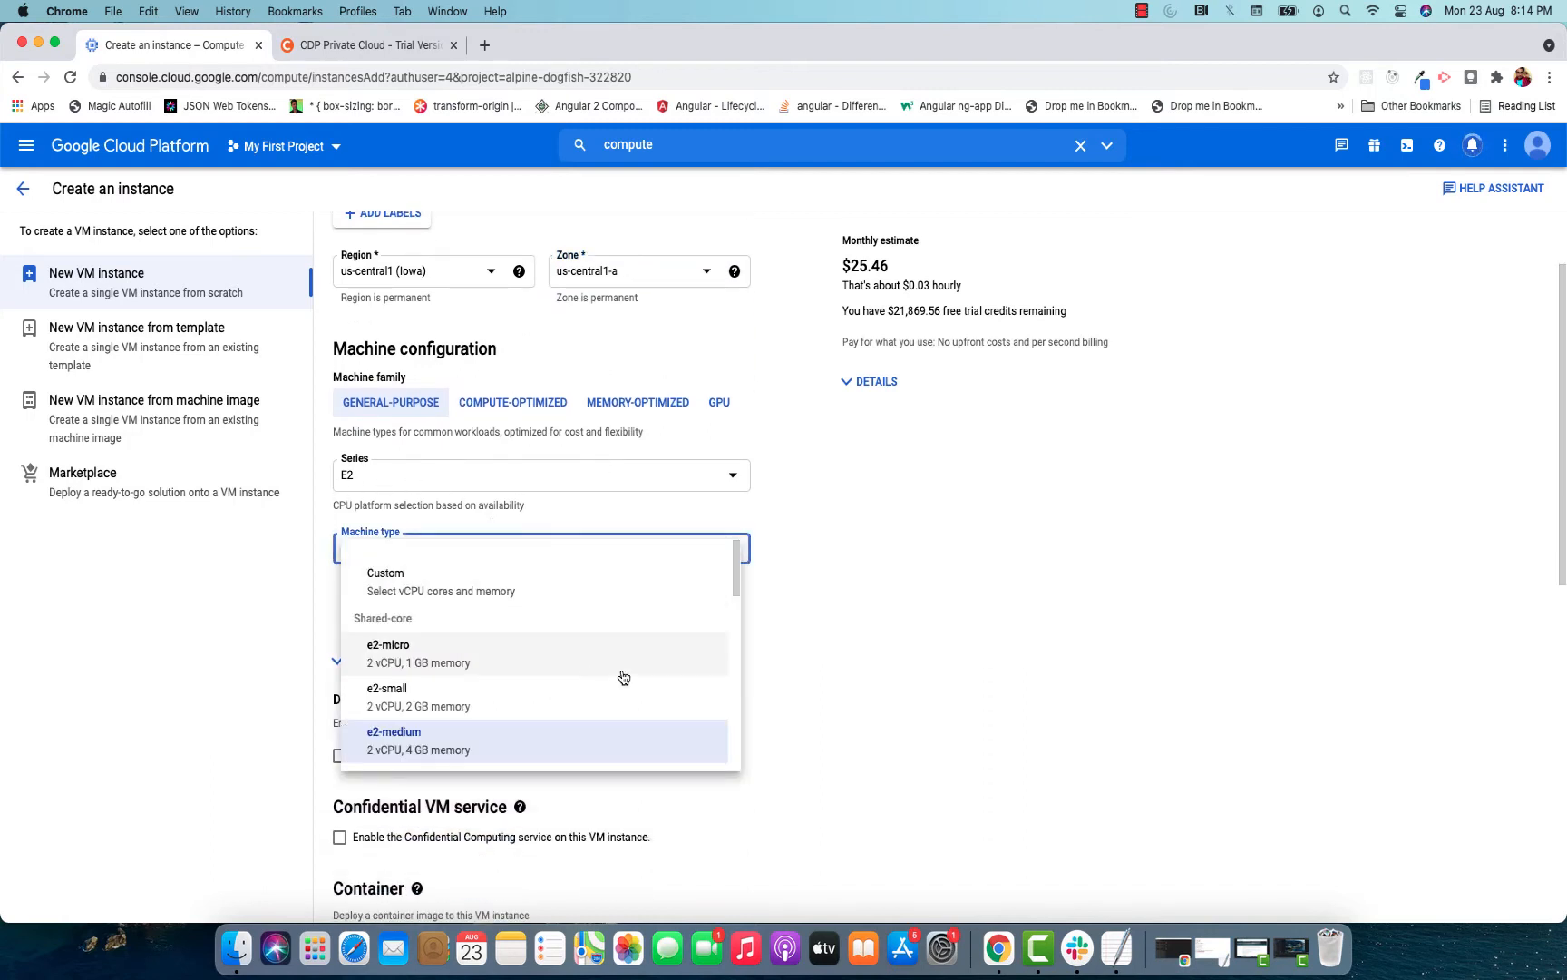
{"action": "scroll", "coordinate": [630, 672], "scroll_direction": "down", "scroll_amount": 5}
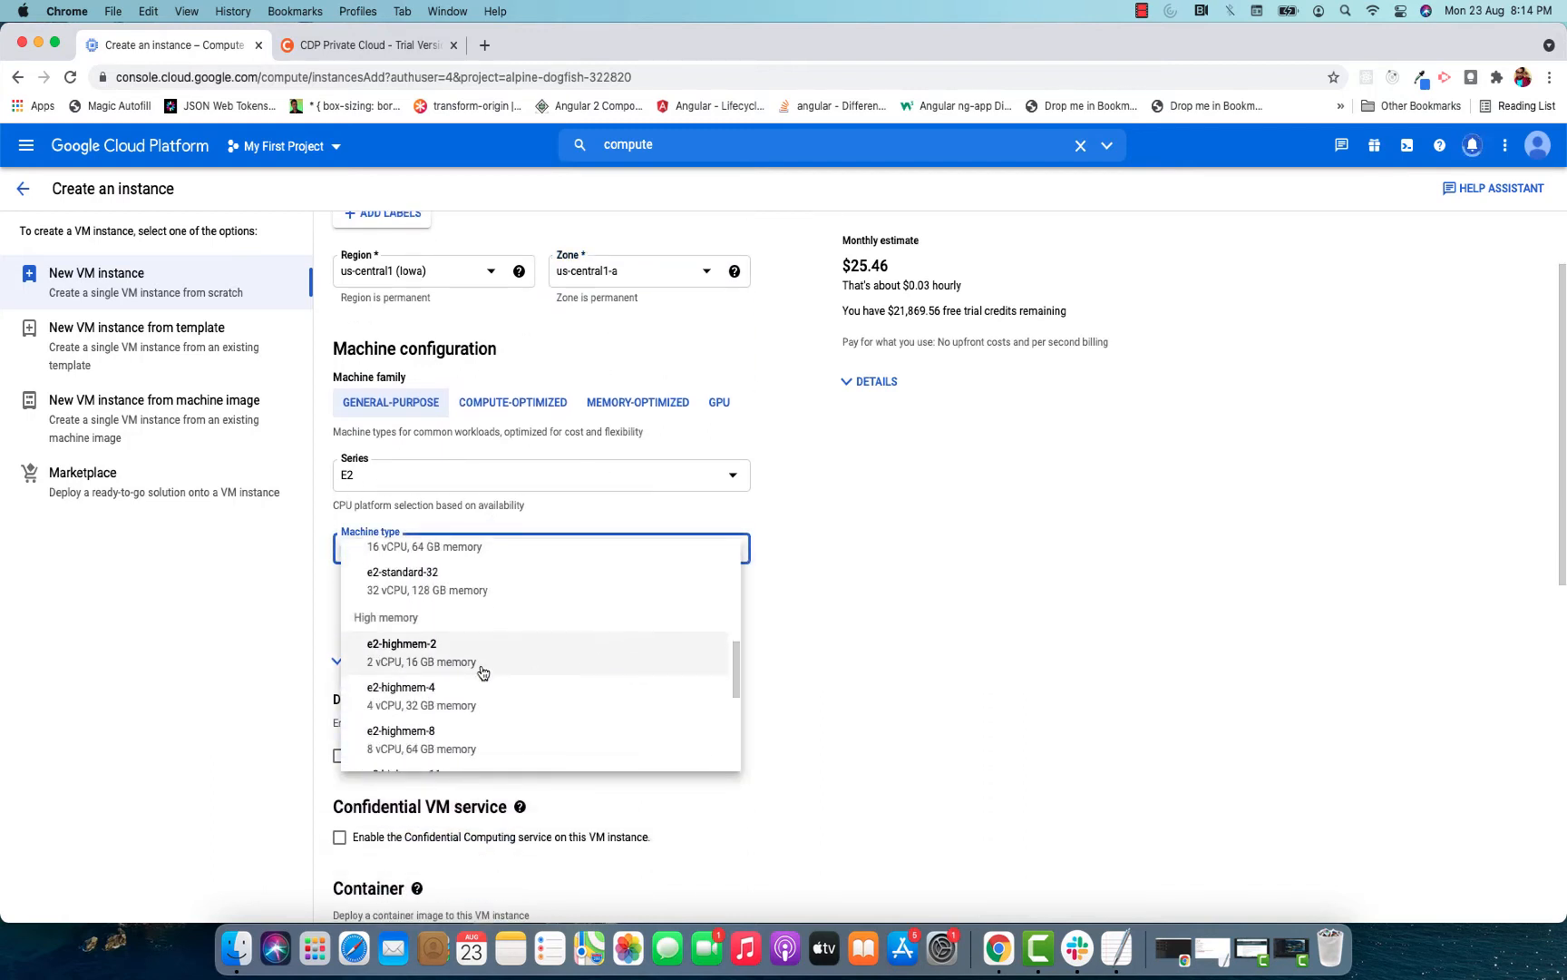
{"action": "left_click", "coordinate": [413, 713]}
Change vm2's boot disk to the CentOS 7 image with a size of 100 GB.
{"action": "scroll", "coordinate": [798, 589], "scroll_direction": "down", "scroll_amount": 5}
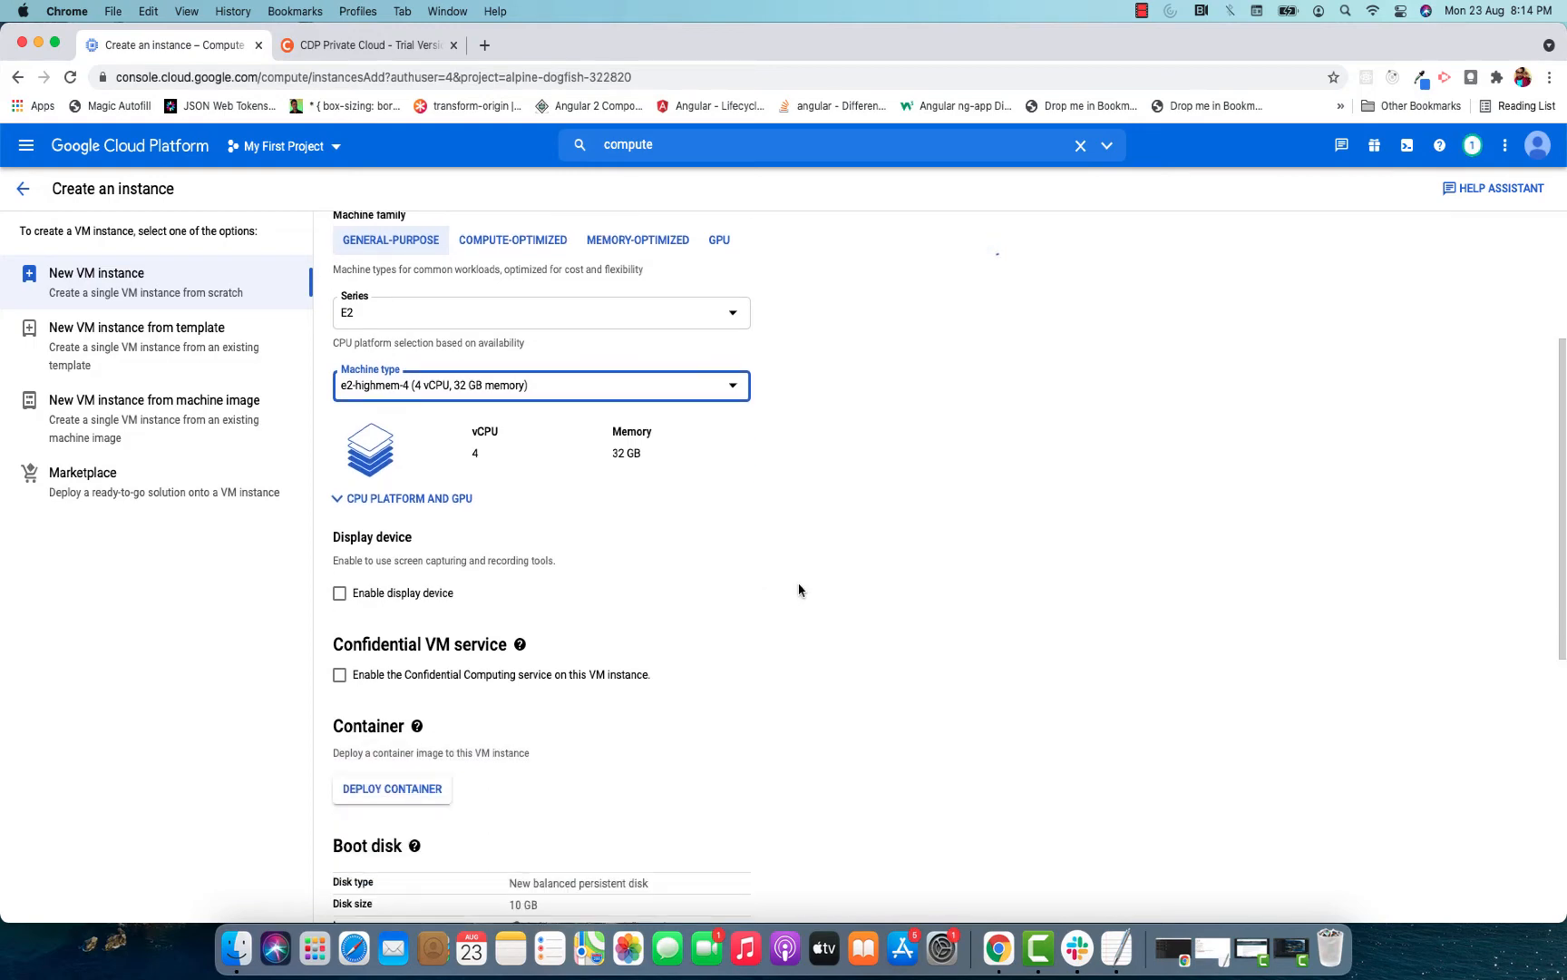
{"action": "left_click", "coordinate": [362, 796]}
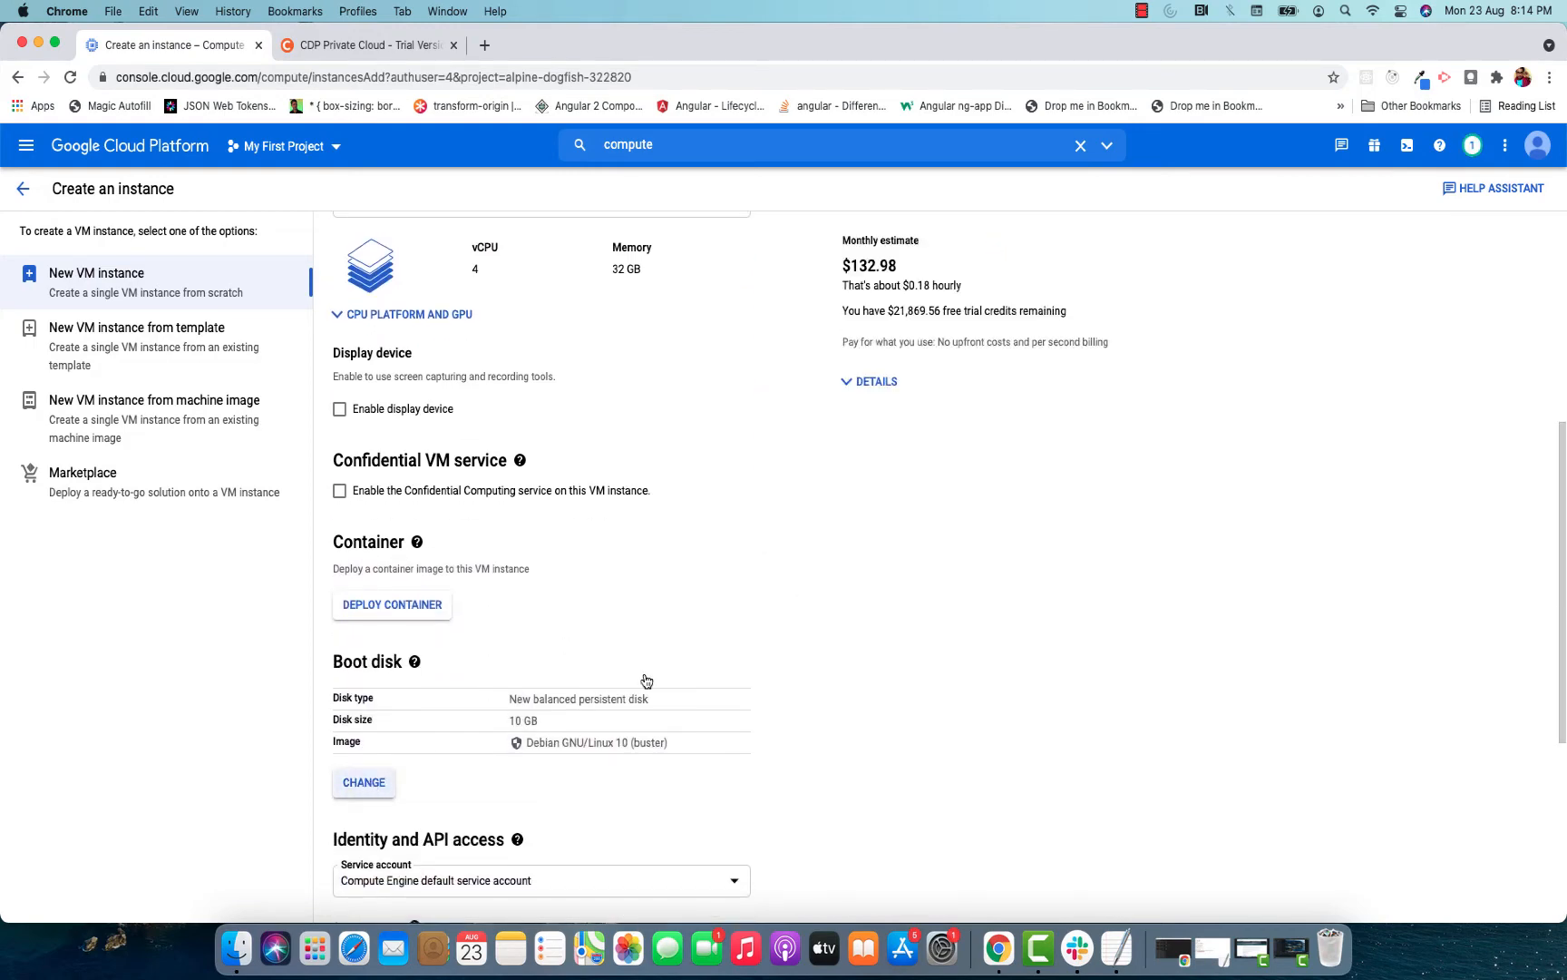
{"action": "left_click", "coordinate": [839, 329]}
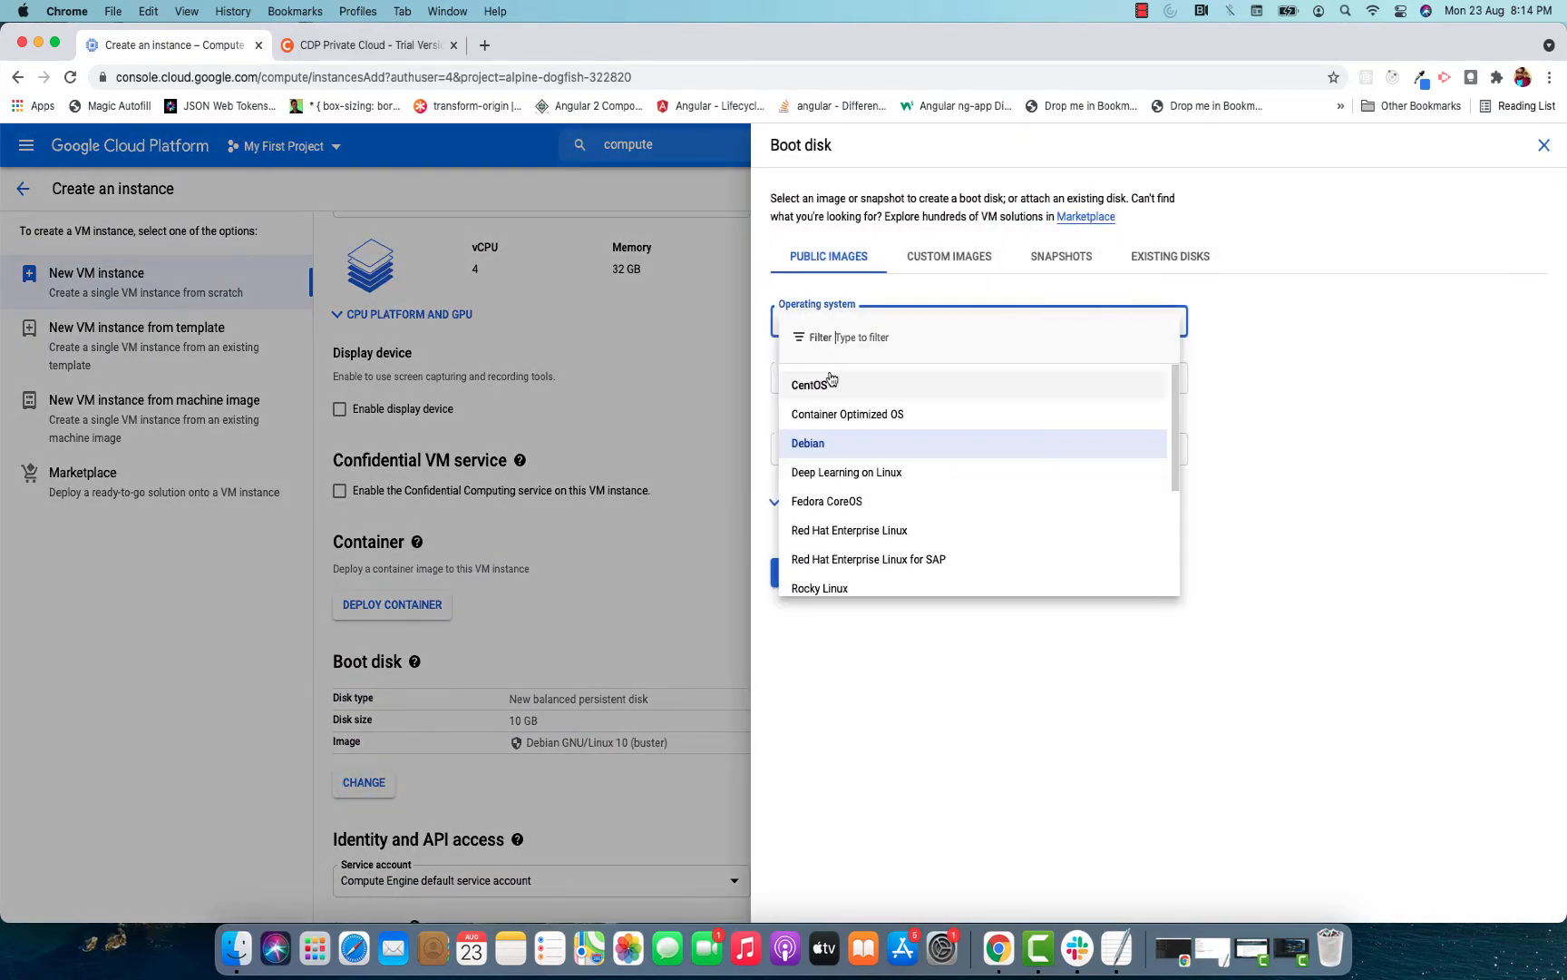
{"action": "left_click", "coordinate": [828, 375]}
{"action": "left_click_drag", "start_coordinate": [1022, 450], "coordinate": [975, 456]}
{"action": "type", "text": "100"}
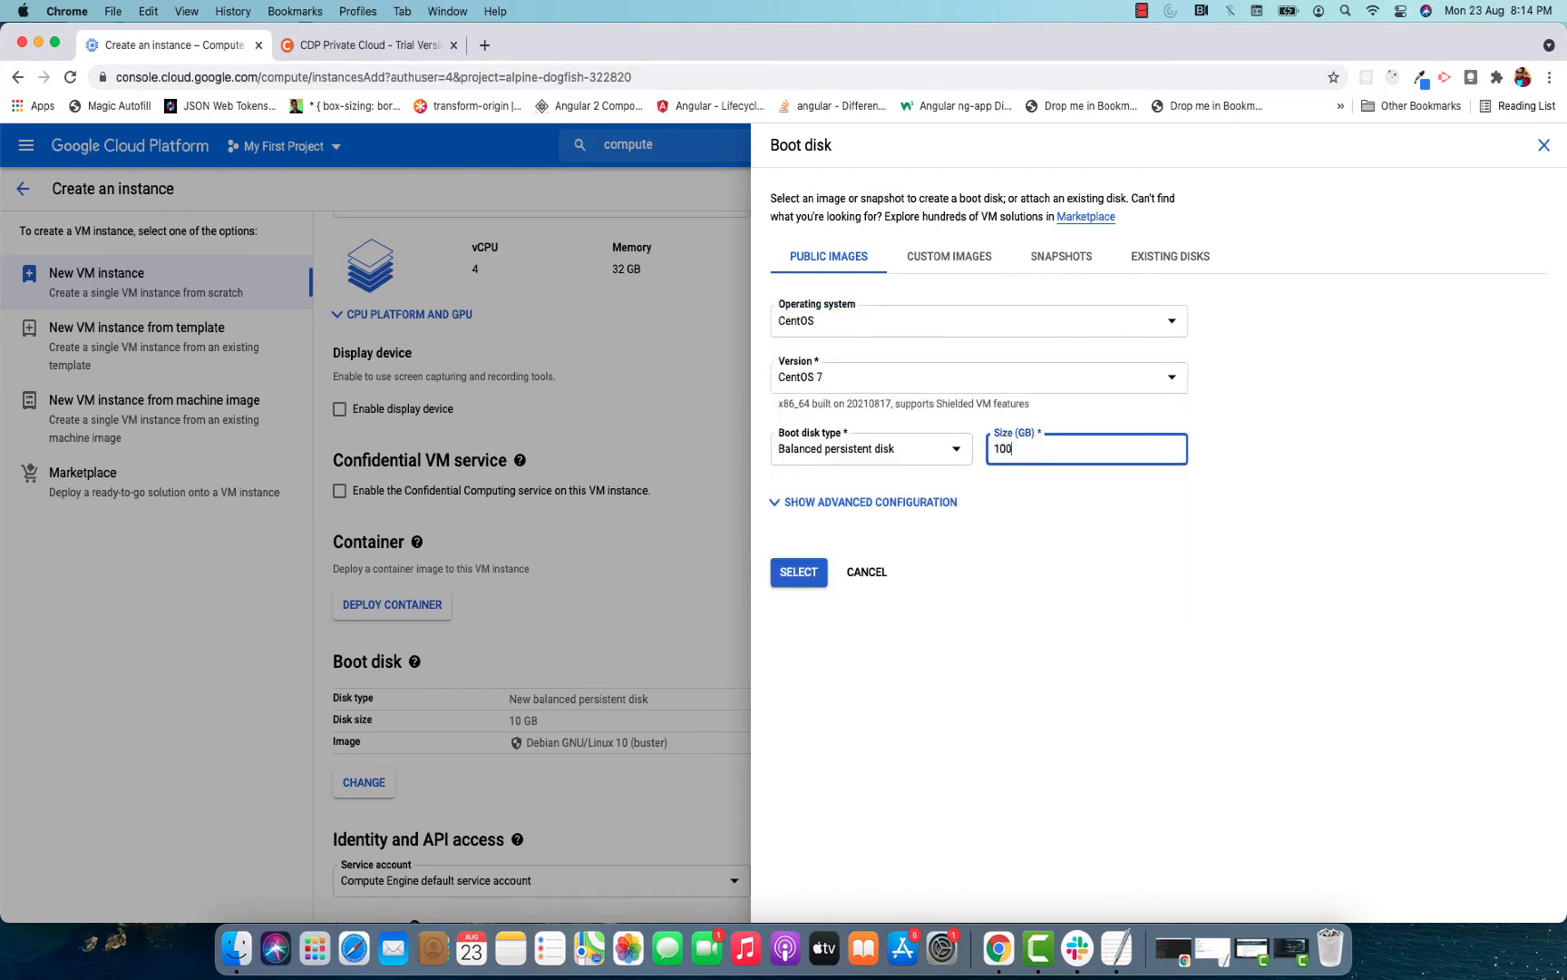
{"action": "left_click", "coordinate": [799, 571]}
Turn on preemptibility in vm2's availability policy under the Management settings and create the instance.
{"action": "scroll", "coordinate": [526, 522], "scroll_direction": "down", "scroll_amount": 5}
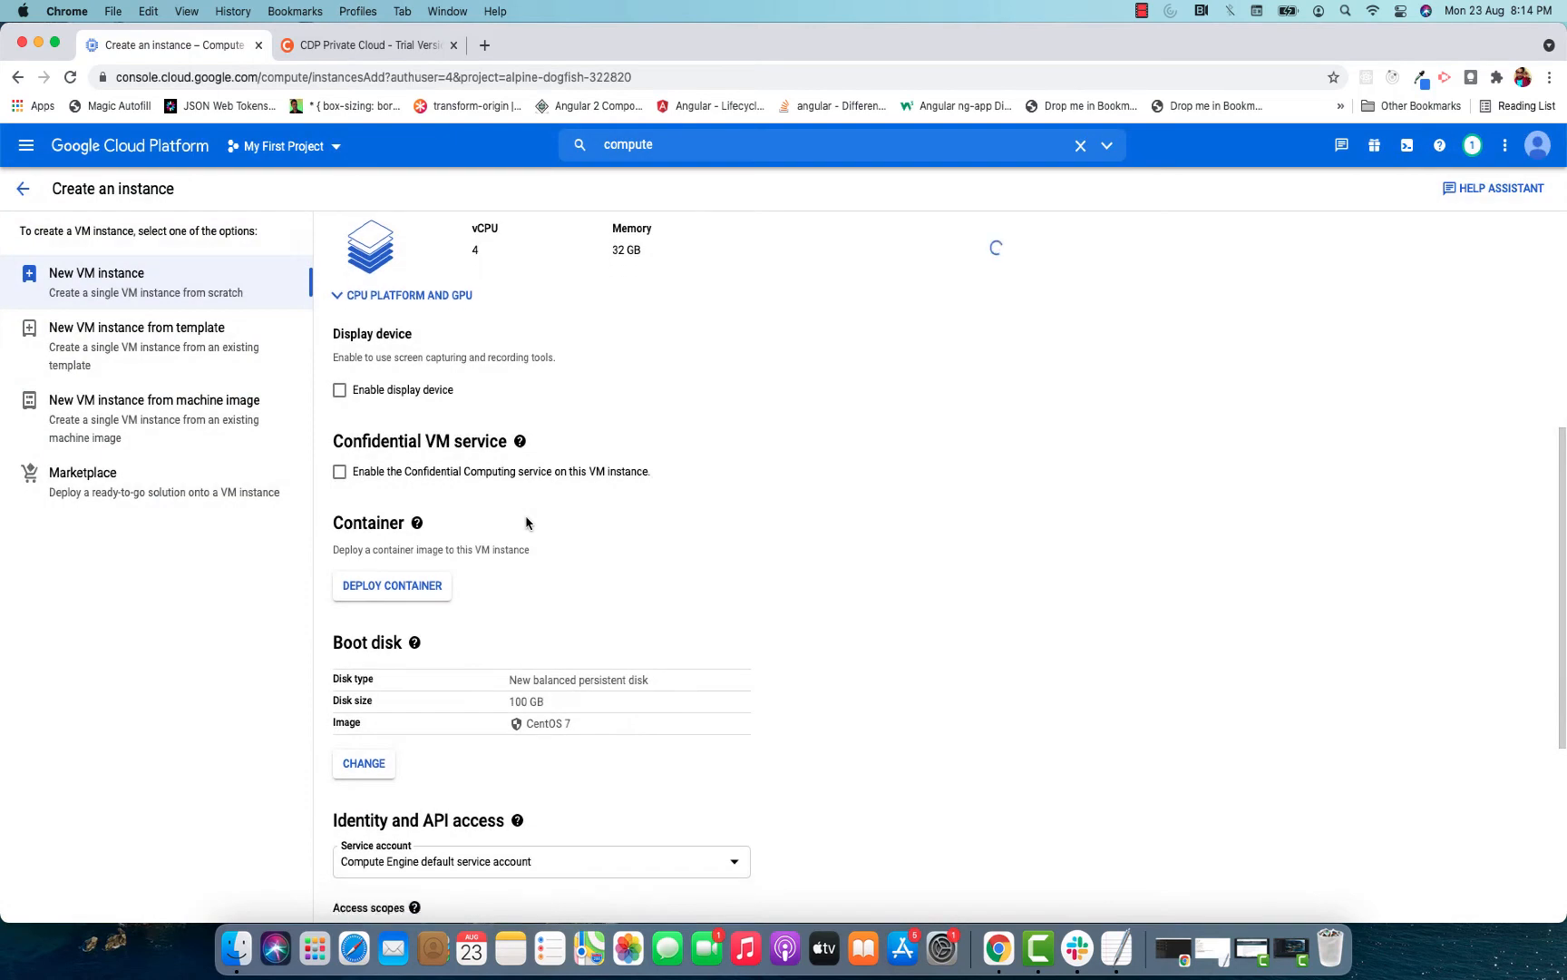
{"action": "left_click", "coordinate": [510, 798]}
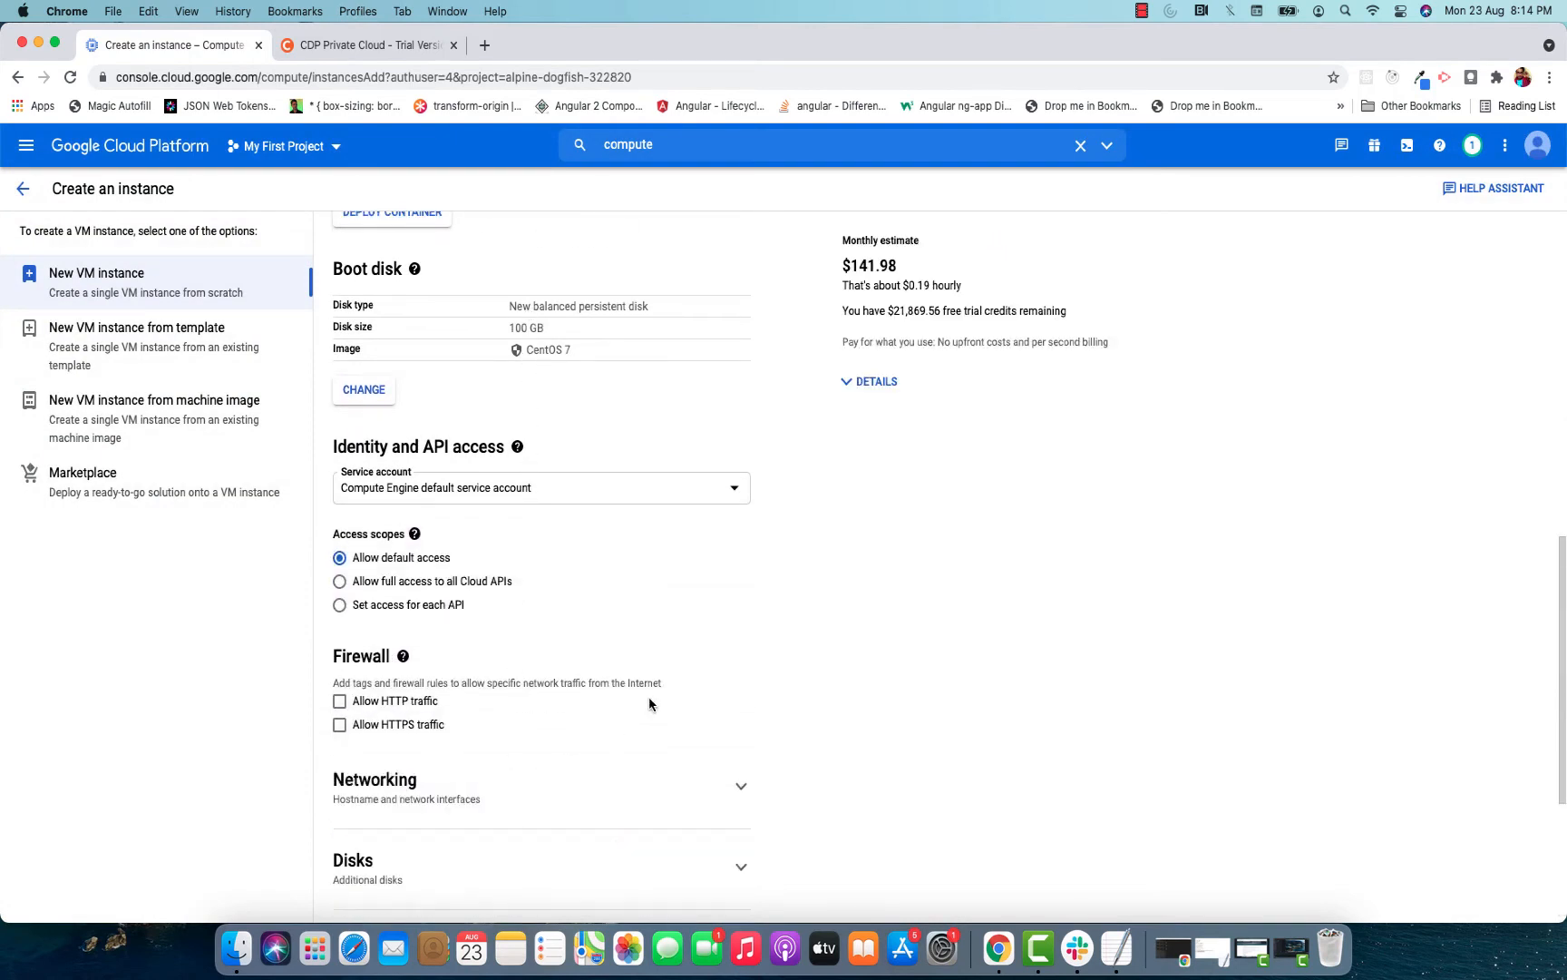
{"action": "scroll", "coordinate": [707, 651], "scroll_direction": "down", "scroll_amount": 3}
{"action": "scroll", "coordinate": [707, 651], "scroll_direction": "down", "scroll_amount": 2}
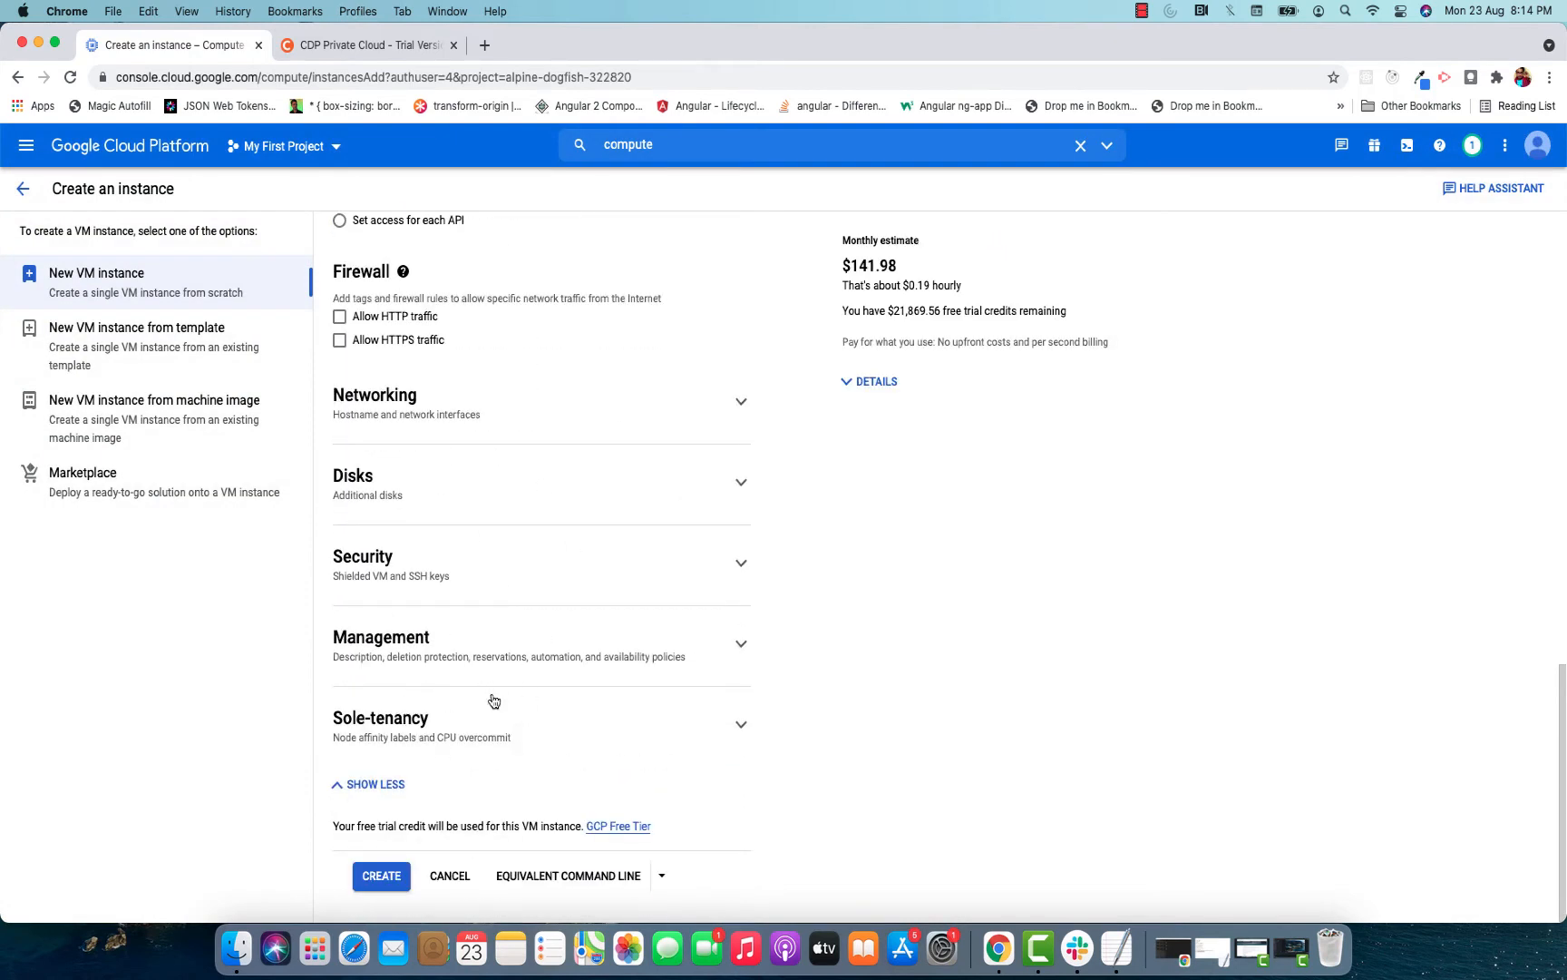
{"action": "left_click", "coordinate": [465, 648]}
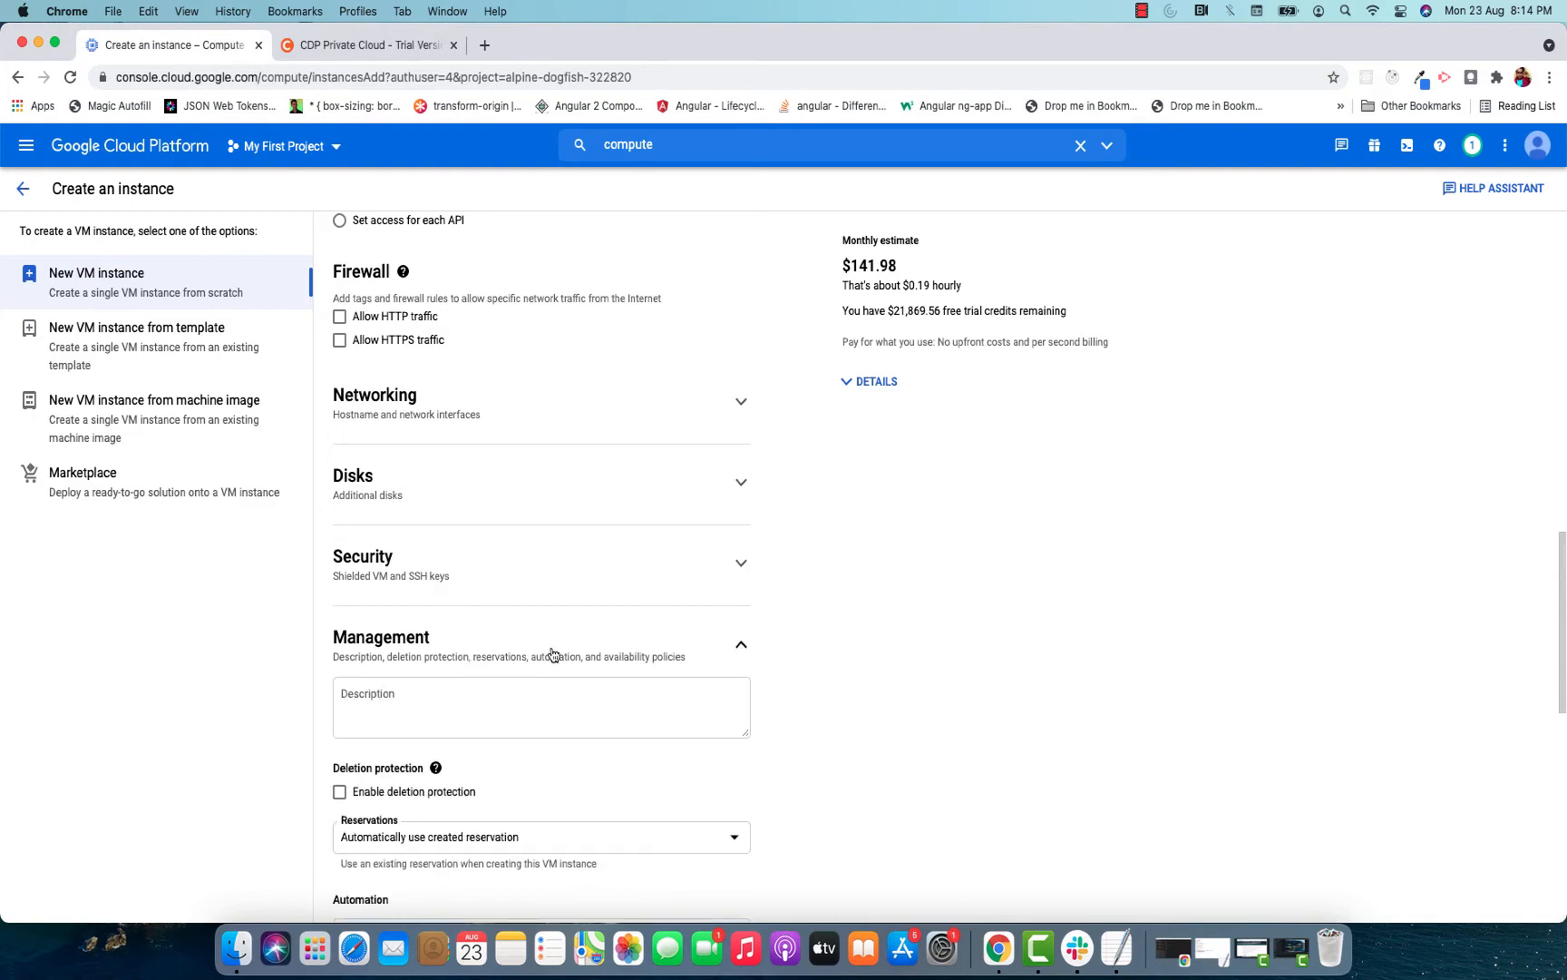
{"action": "scroll", "coordinate": [552, 653], "scroll_direction": "down", "scroll_amount": 7}
{"action": "scroll", "coordinate": [552, 653], "scroll_direction": "down", "scroll_amount": 1}
{"action": "left_click", "coordinate": [461, 606]}
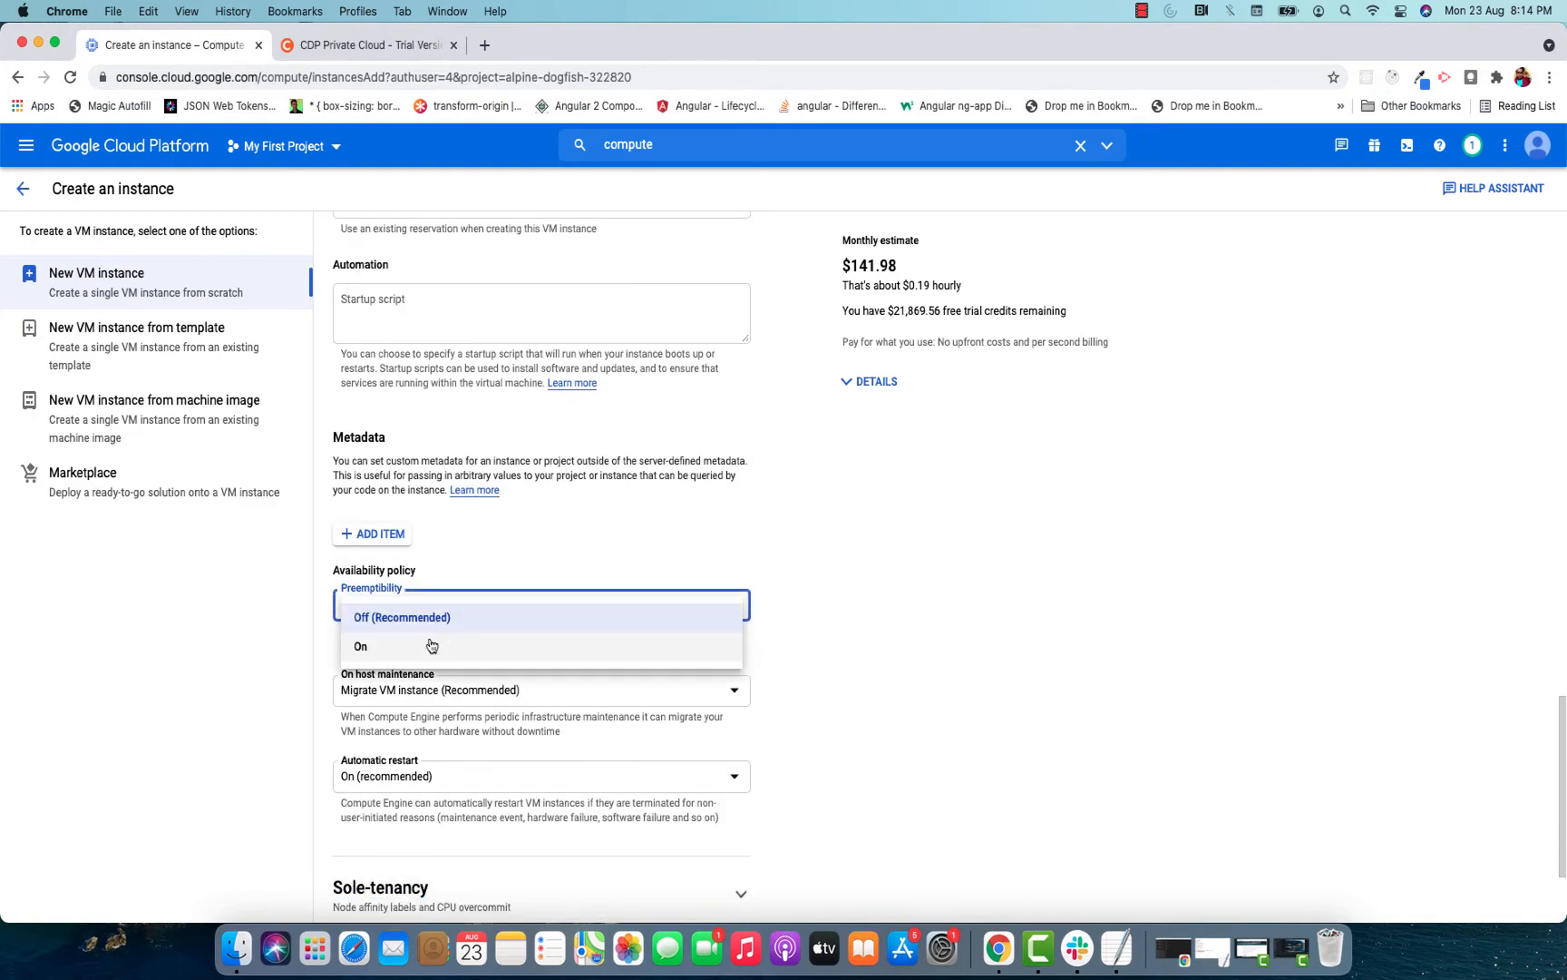
{"action": "left_click", "coordinate": [430, 644]}
{"action": "scroll", "coordinate": [769, 644], "scroll_direction": "down", "scroll_amount": 3}
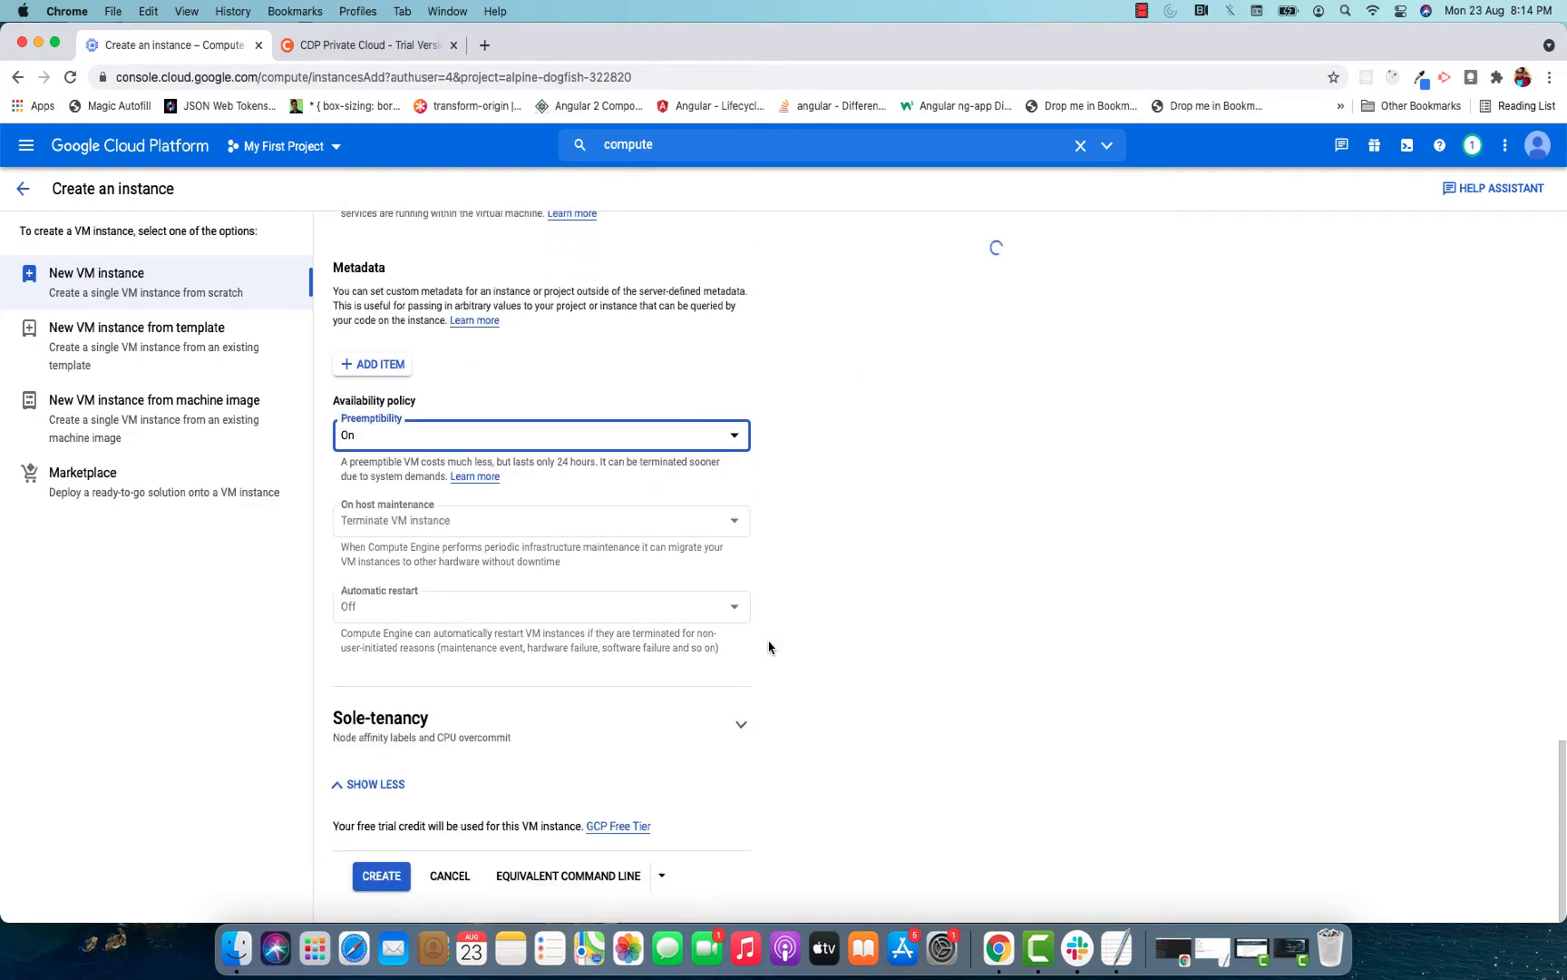
{"action": "left_click", "coordinate": [374, 876]}
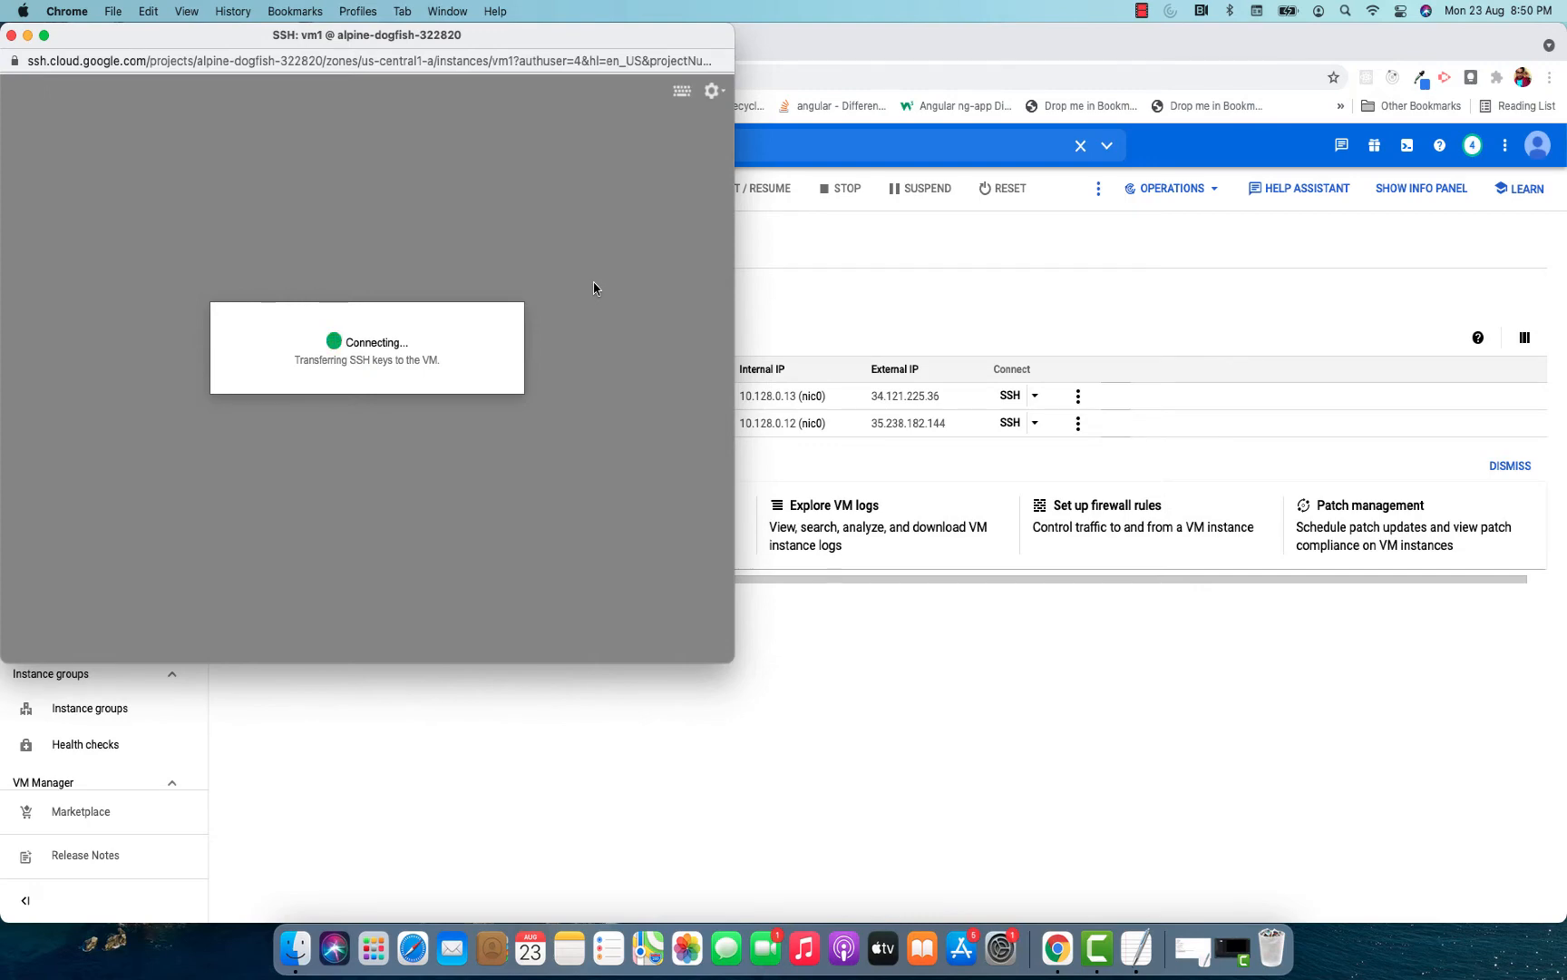
Copy the command sudo adduser hadoop from the abc.txt notes in TextEdit and run it in the maximized vm1 SSH session.
{"action": "left_click", "coordinate": [1136, 948]}
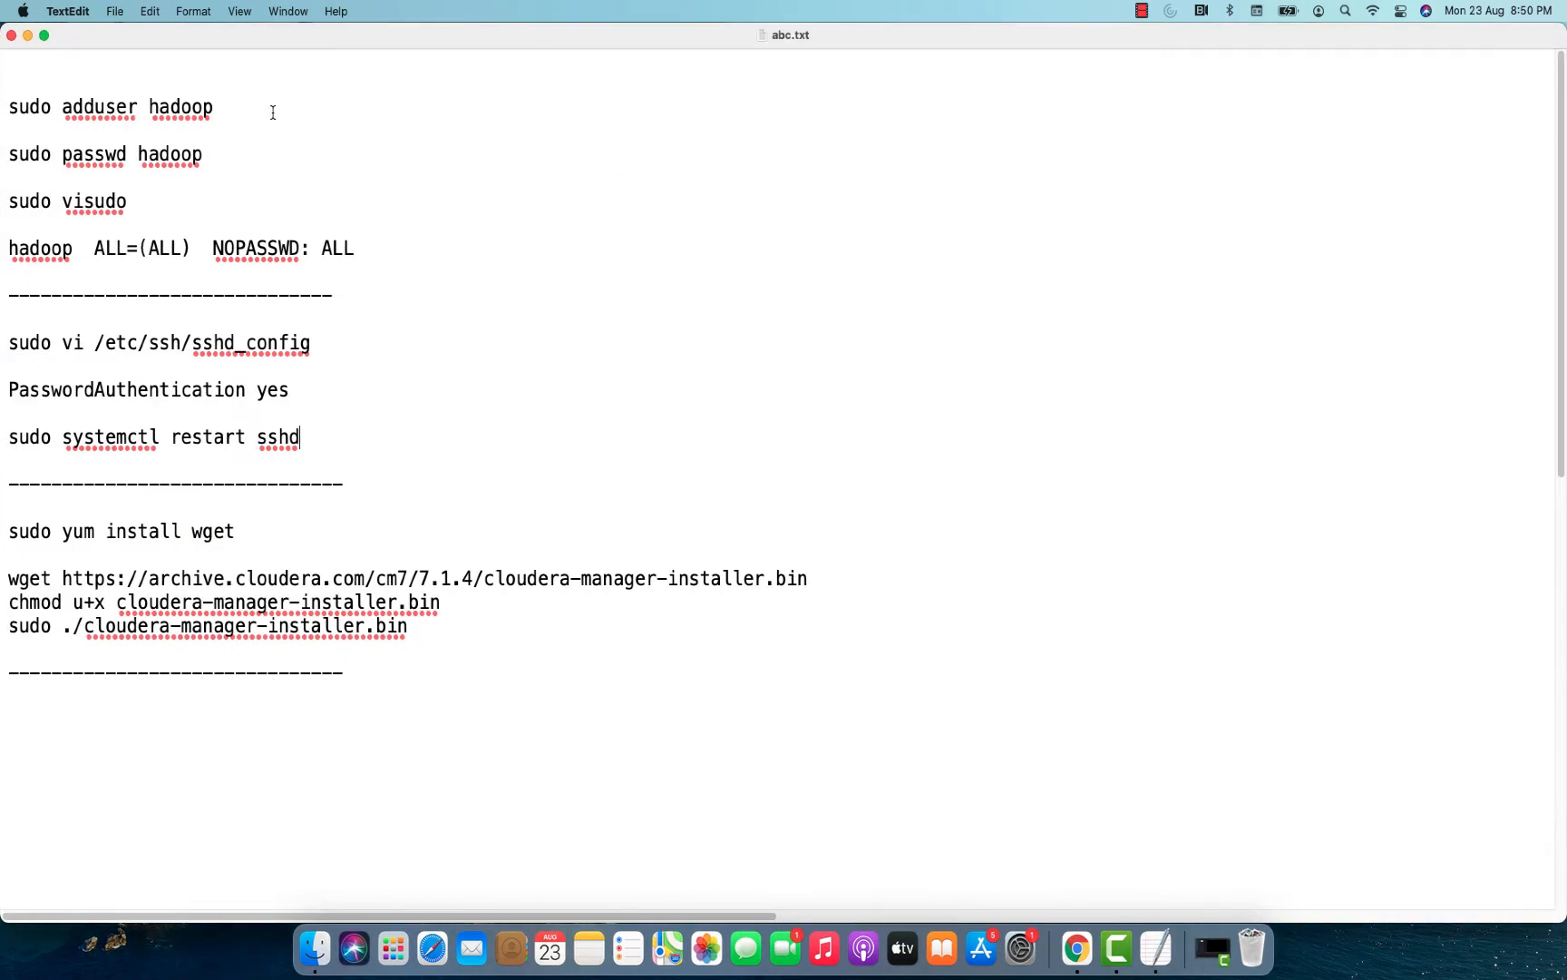
{"action": "left_click_drag", "start_coordinate": [227, 109], "coordinate": [3, 109]}
{"action": "key", "text": "super+c"}
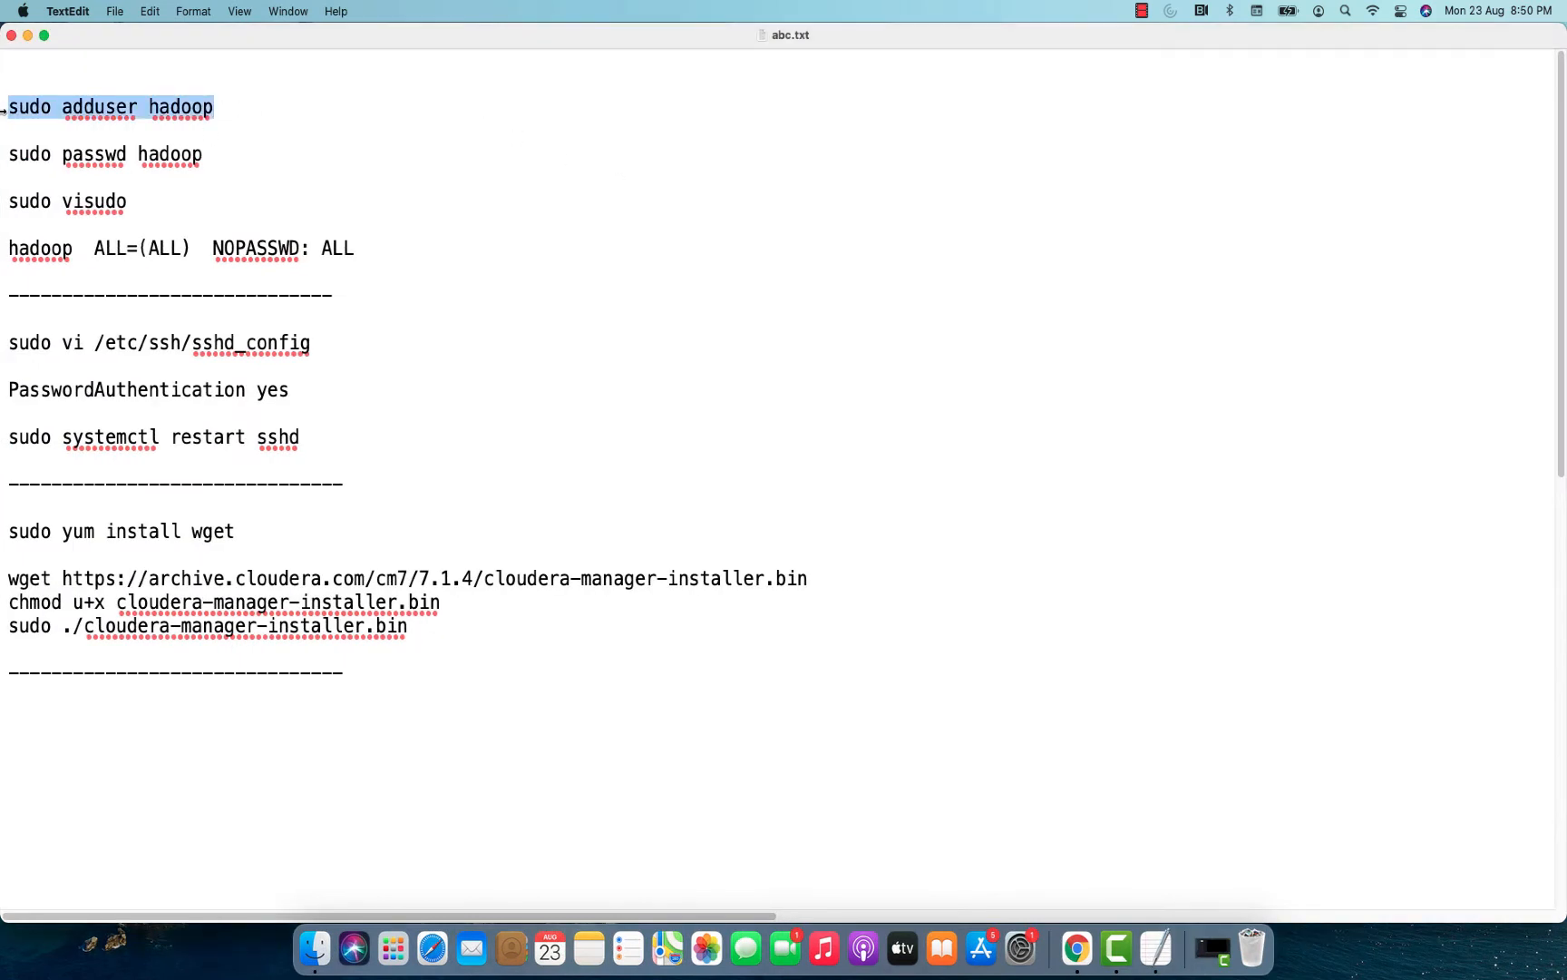
{"action": "key", "text": "super+Tab"}
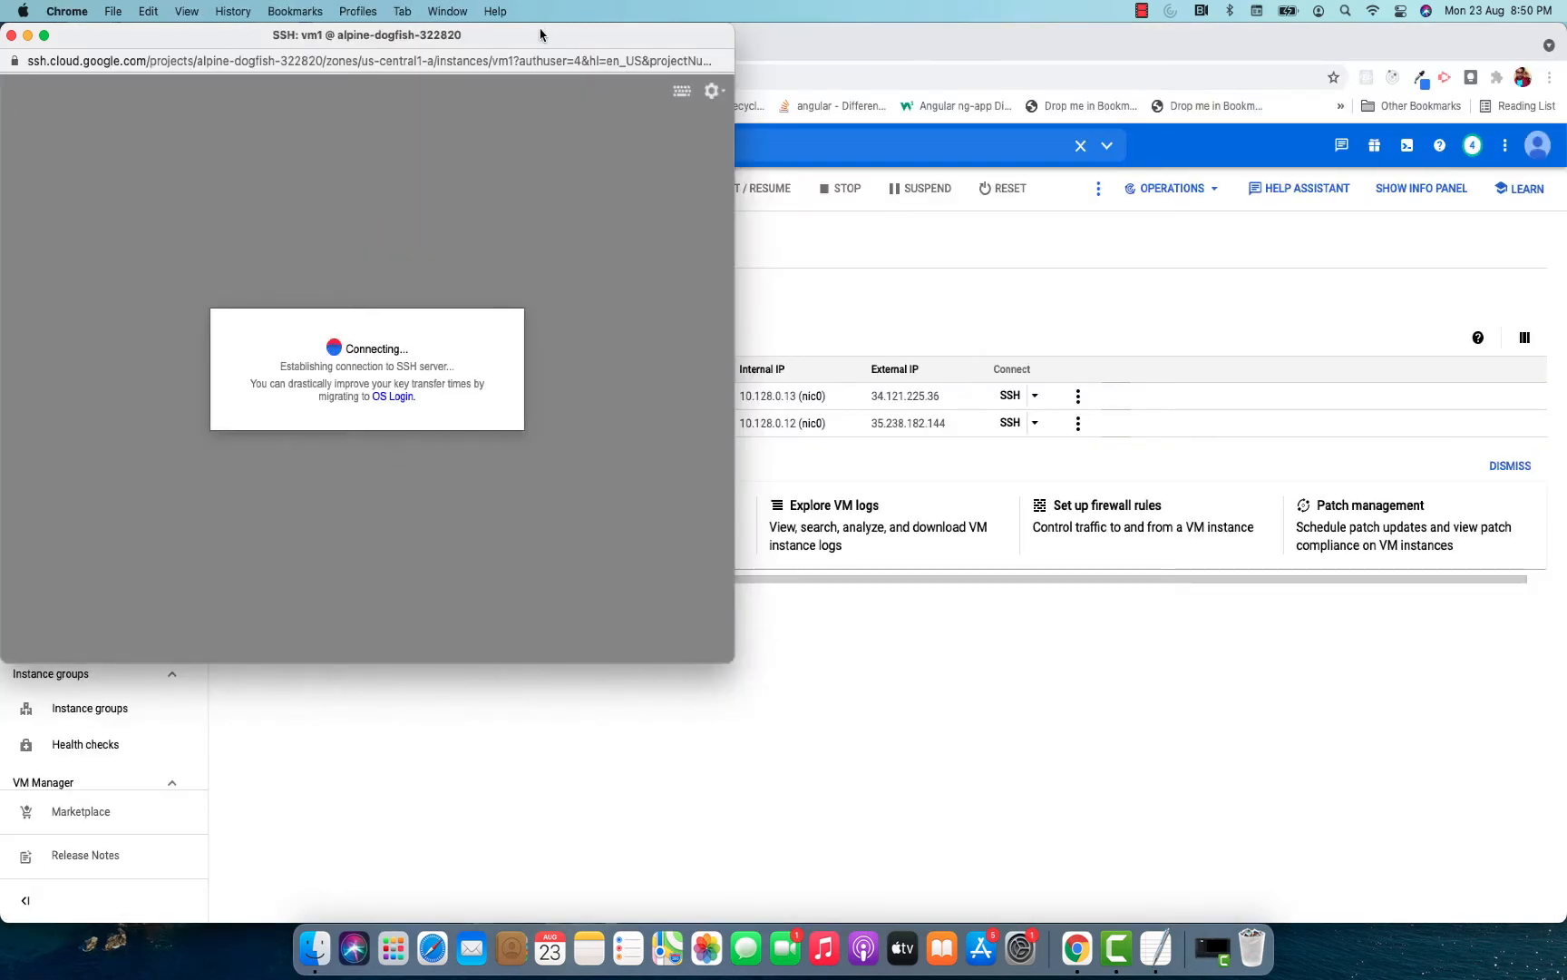
{"action": "double_click", "coordinate": [541, 40]}
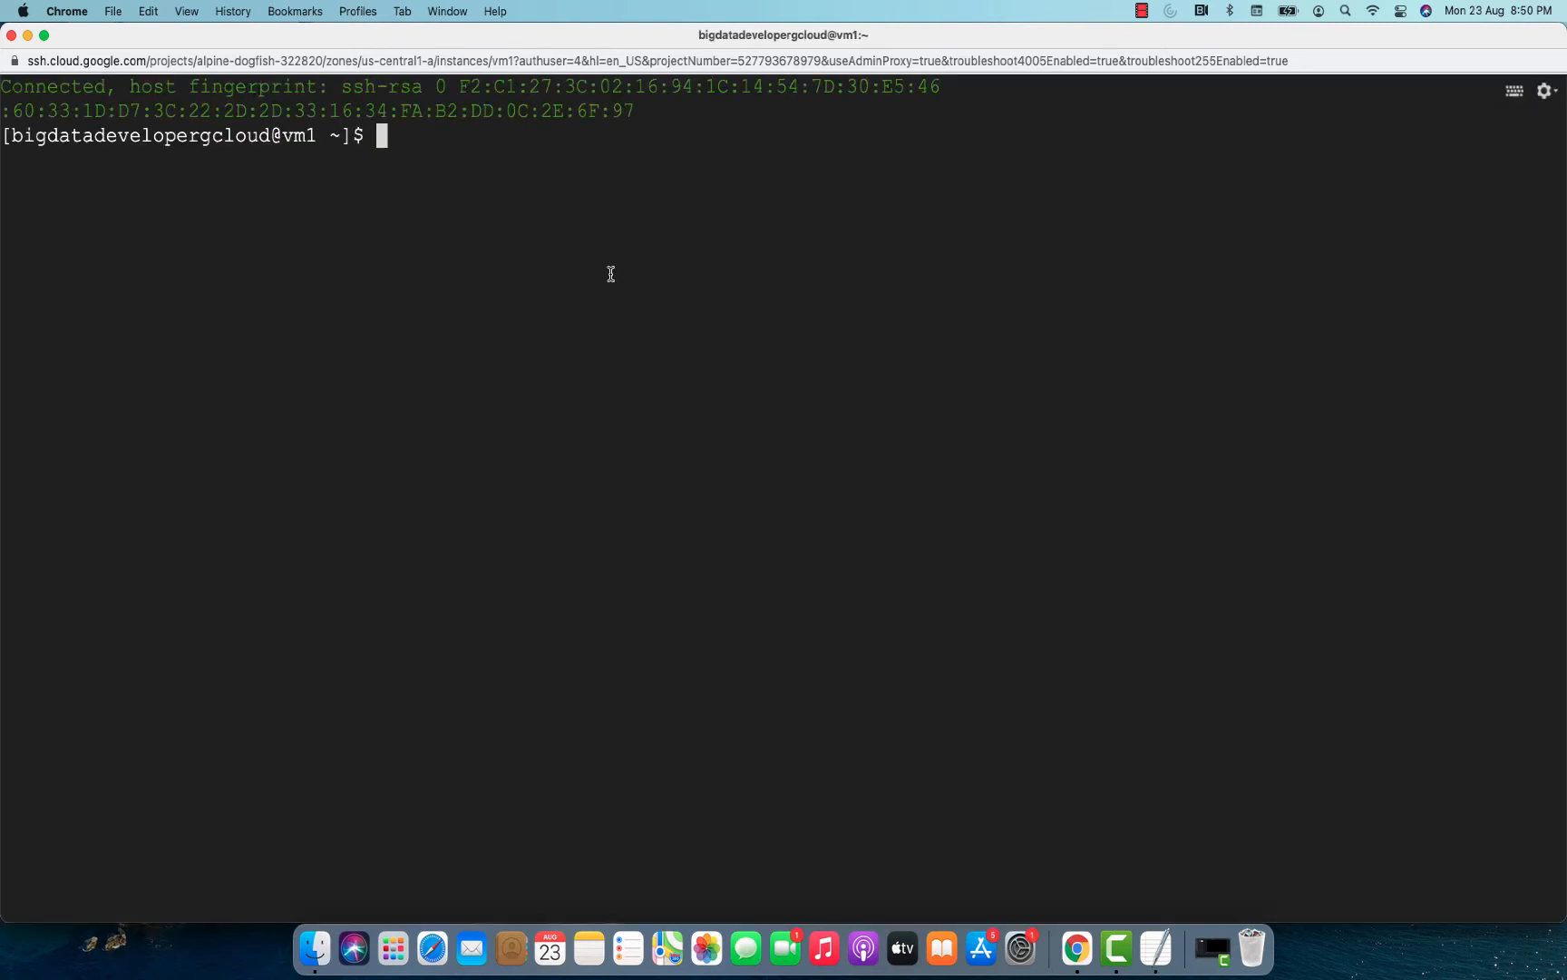
{"action": "key", "text": "super+v"}
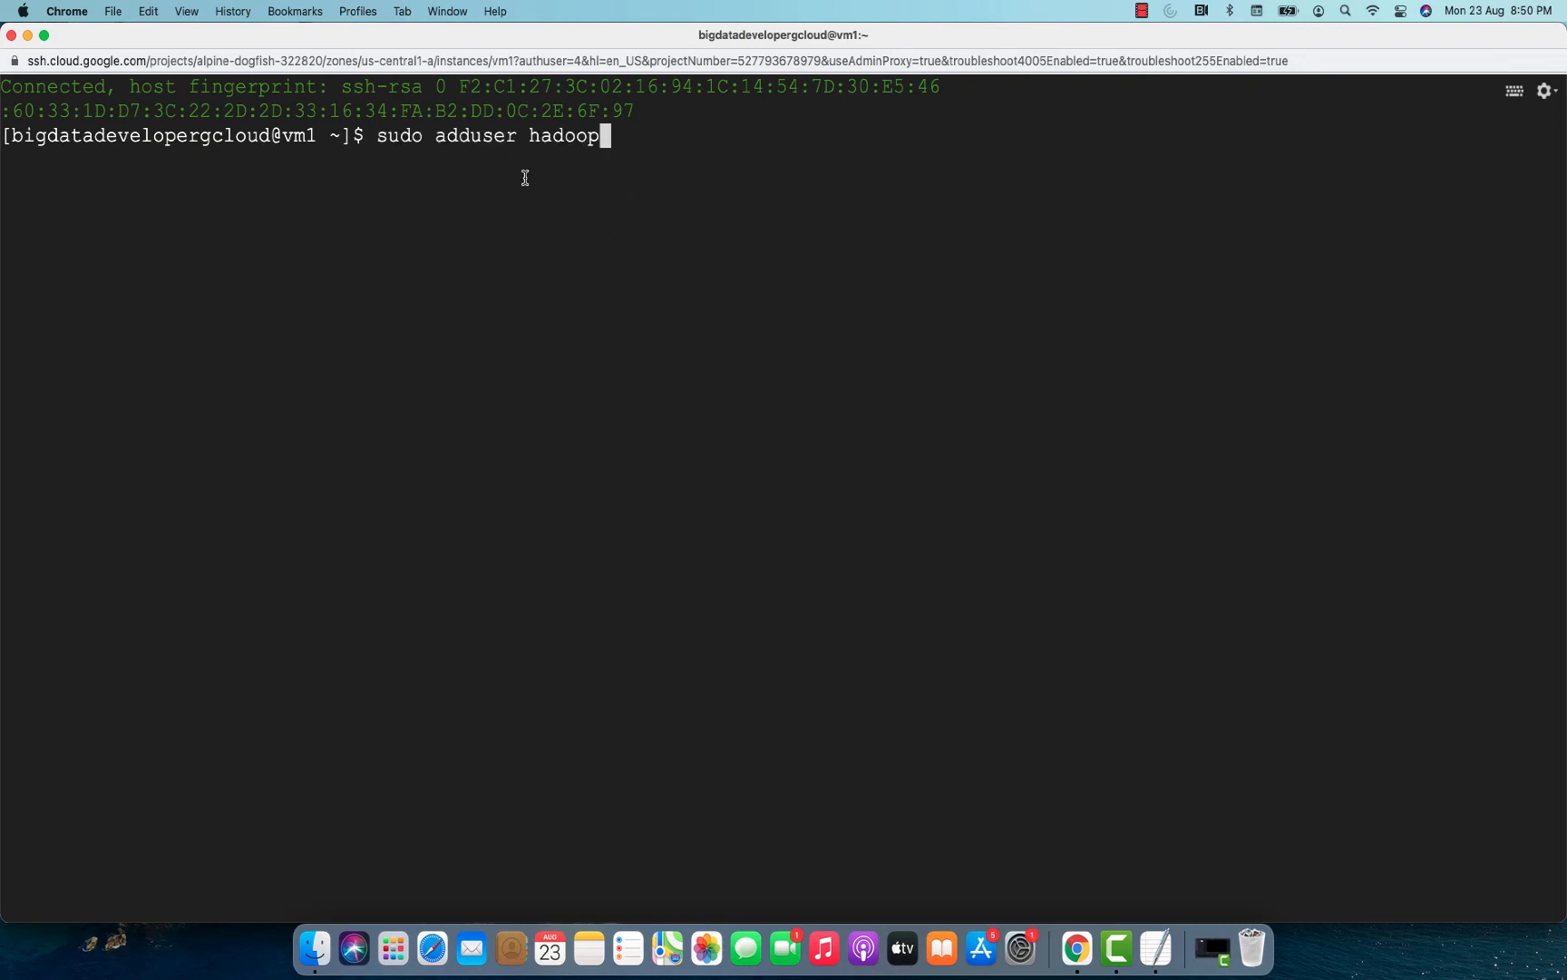
{"action": "key", "text": "Return"}
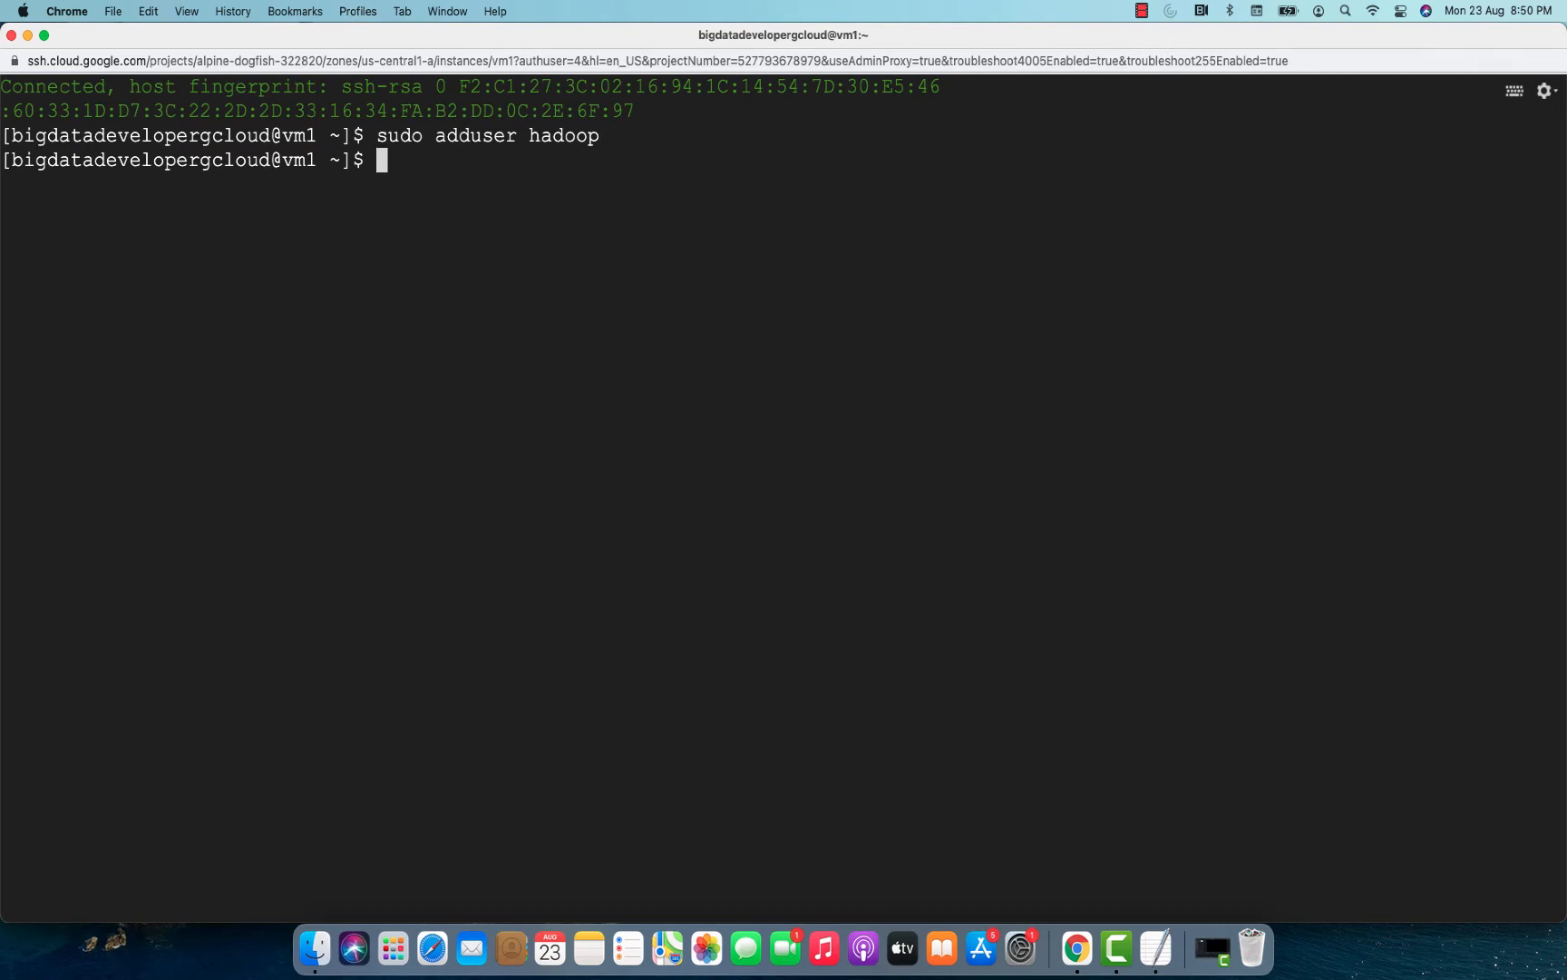
Copy sudo passwd hadoop from the notes, run it on vm1 and enter the new password for the hadoop user.
{"action": "key", "text": "super+Tab"}
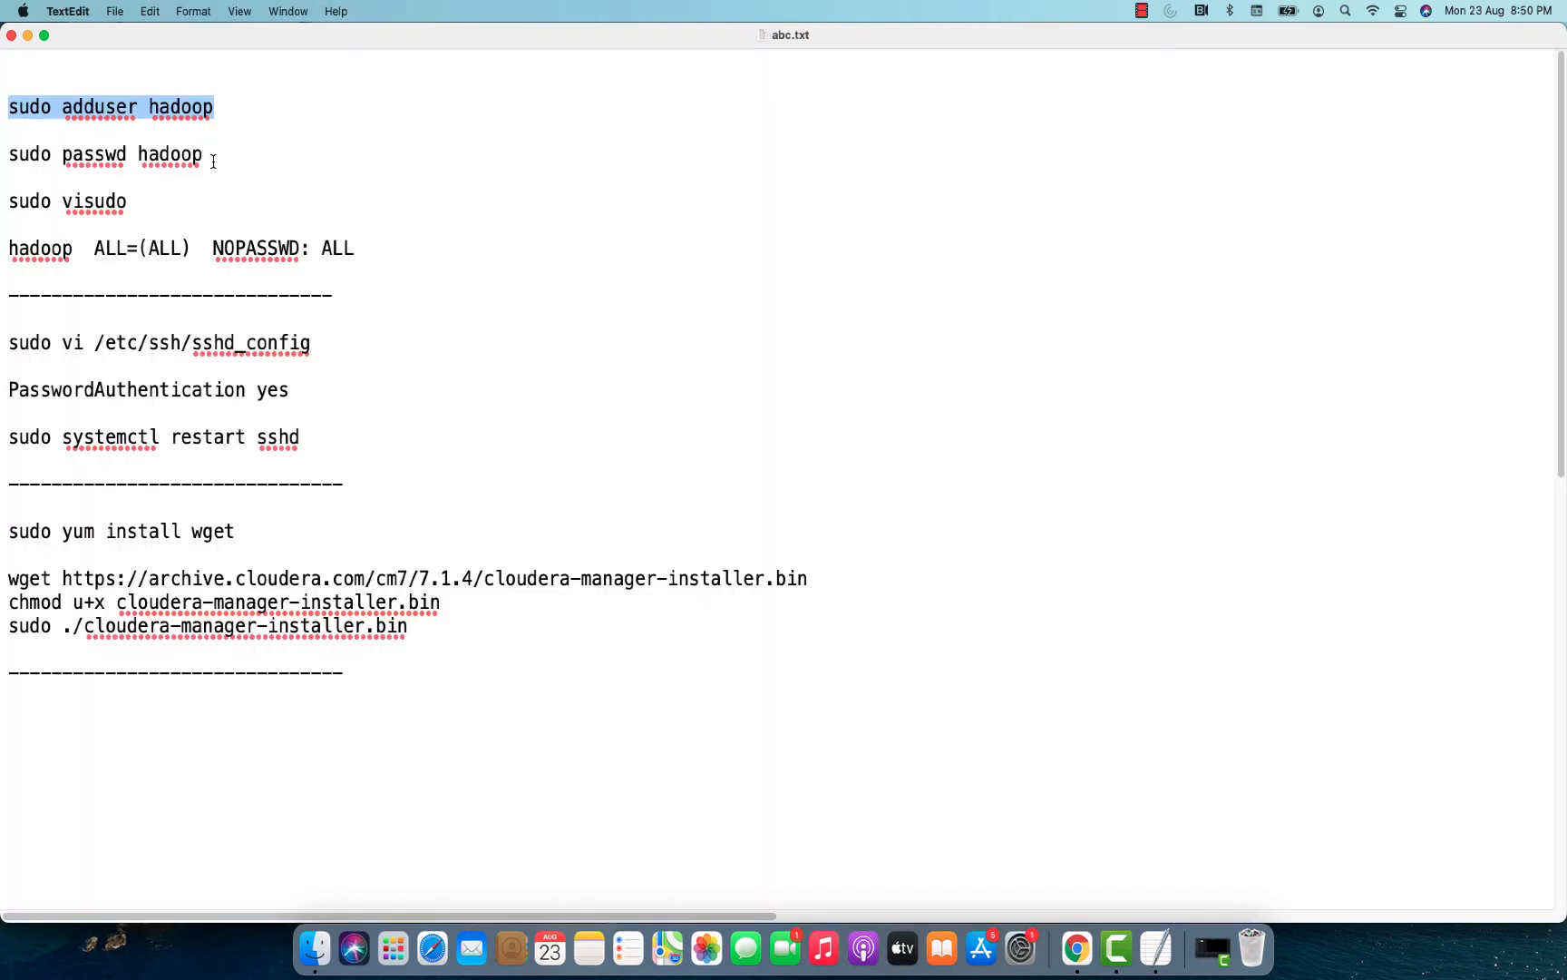
{"action": "left_click_drag", "start_coordinate": [215, 155], "coordinate": [3, 155]}
{"action": "key", "text": "super+c"}
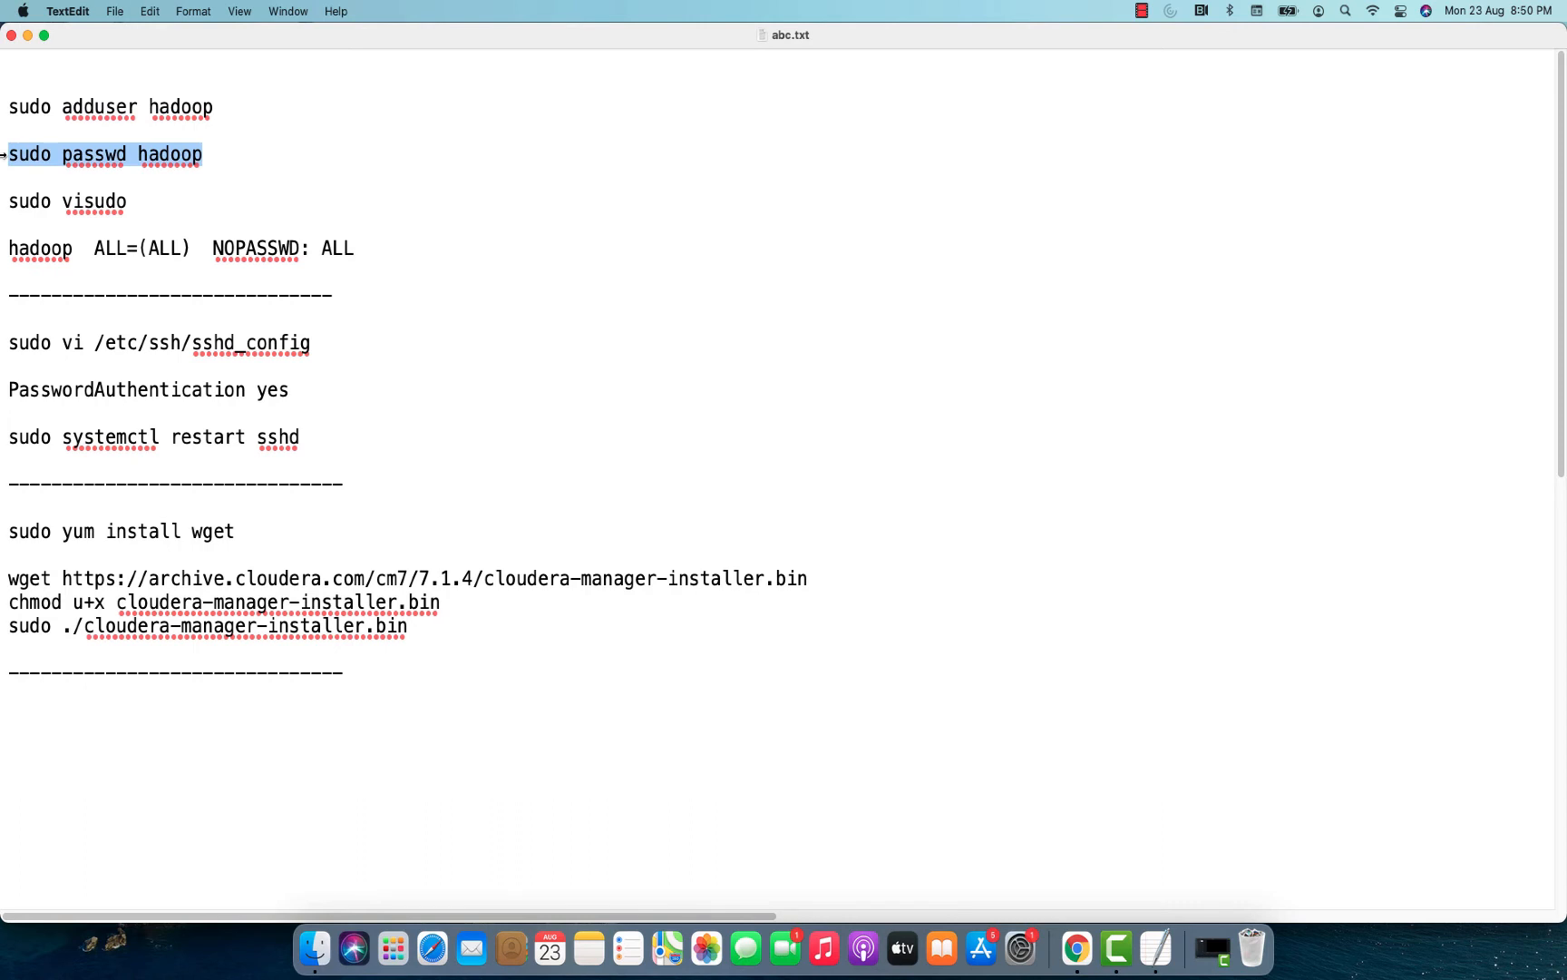
{"action": "key", "text": "super+Tab"}
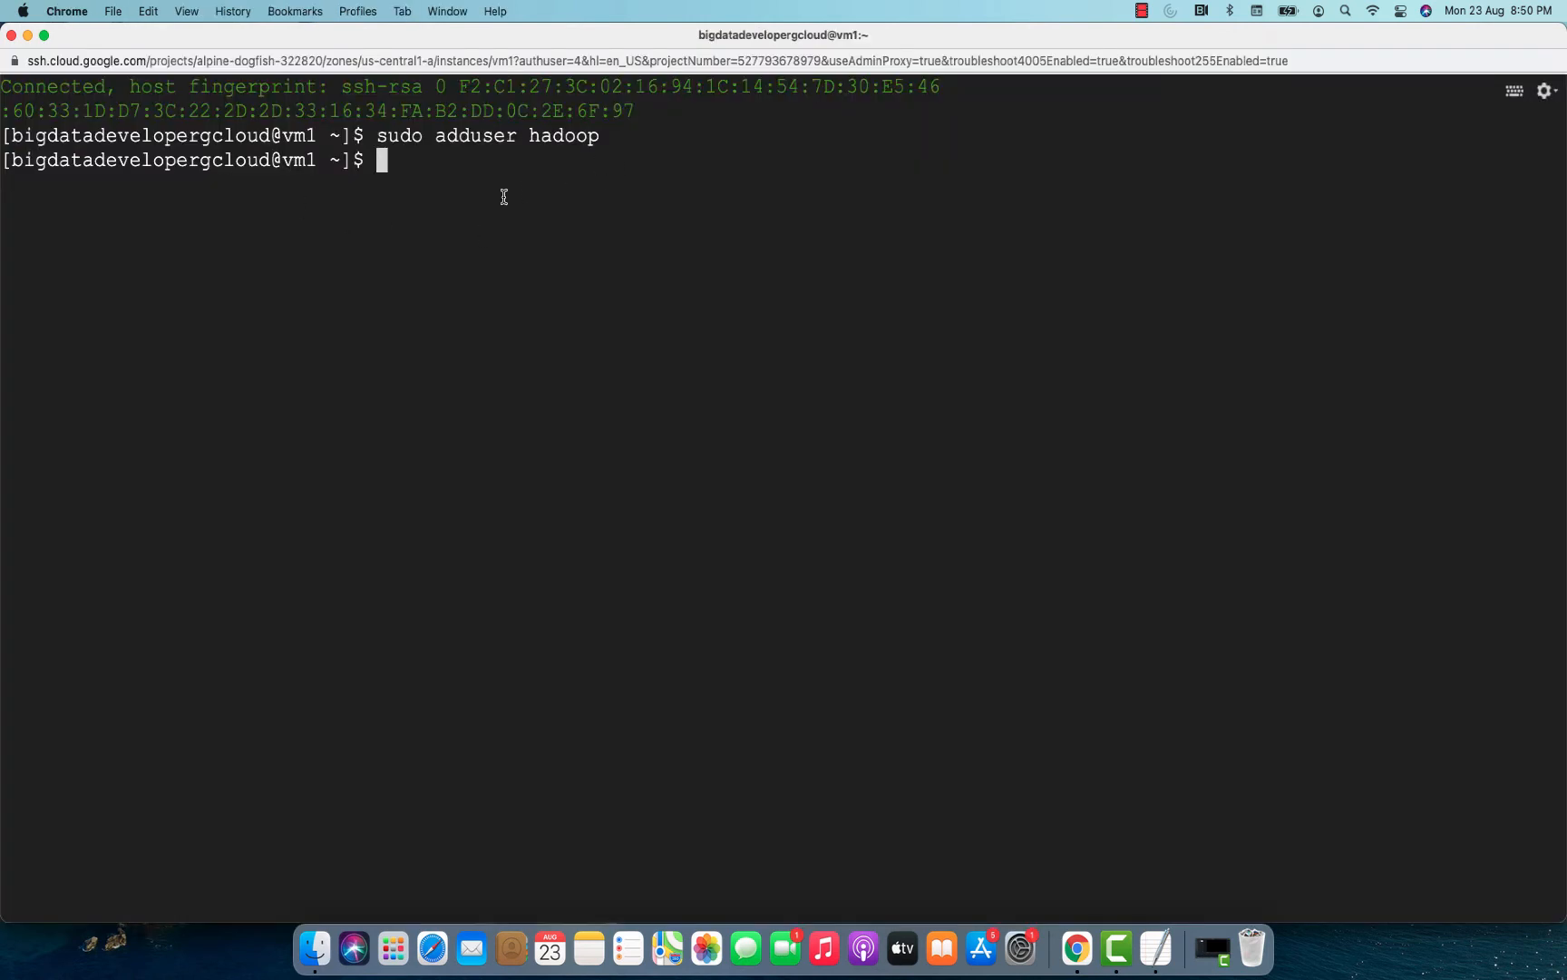
{"action": "key", "text": "super+v"}
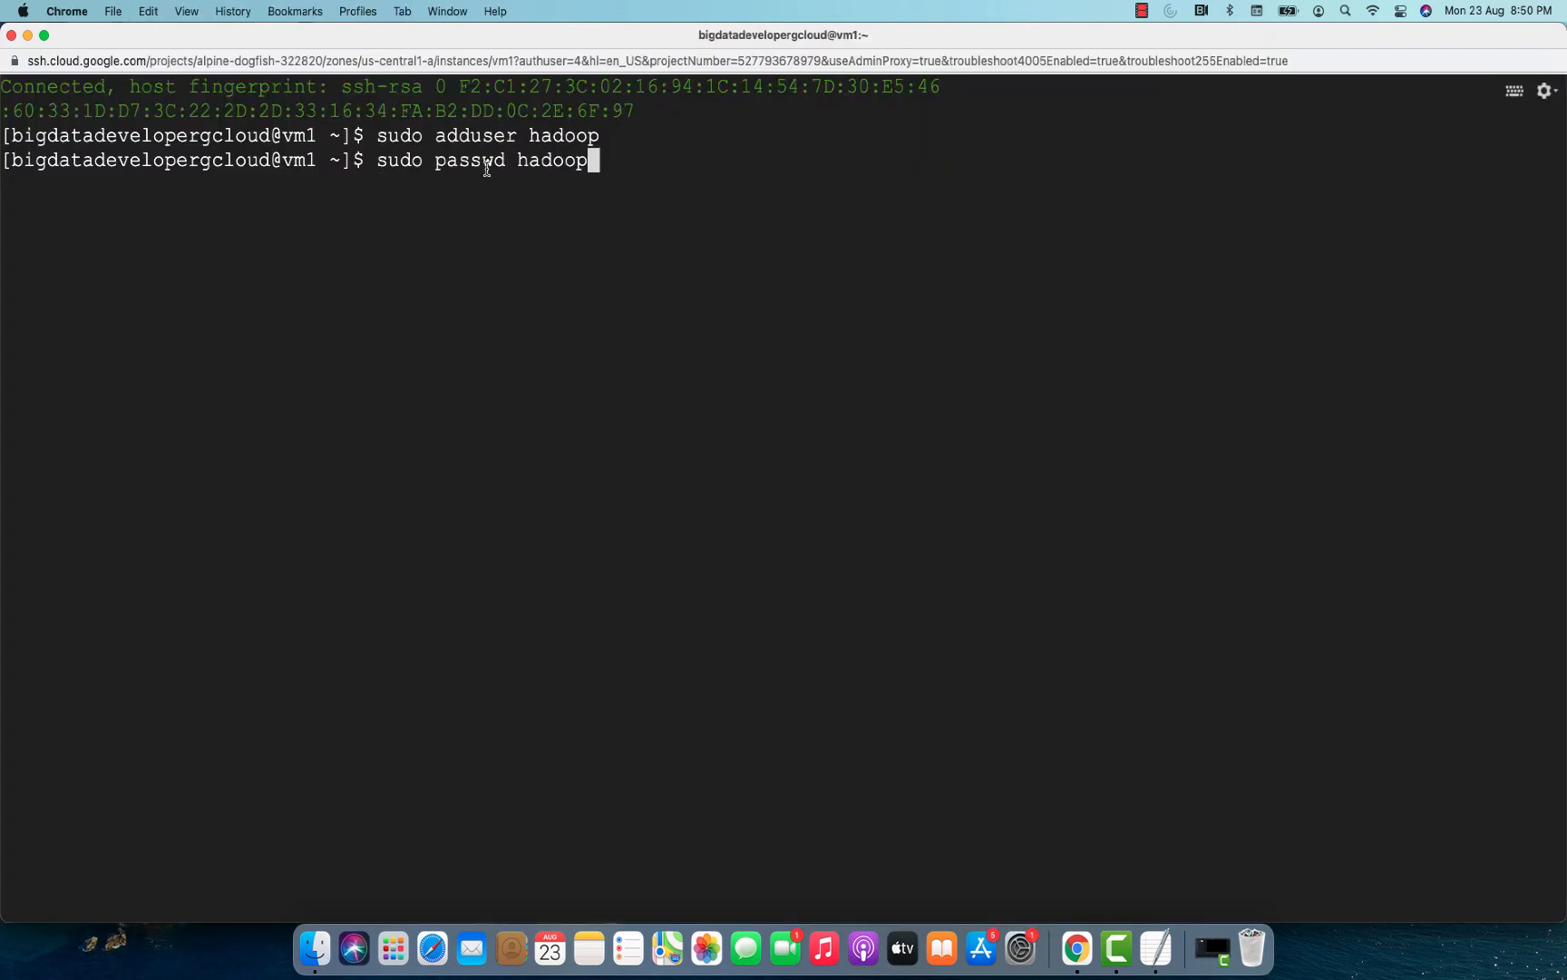
{"action": "double_click", "coordinate": [480, 163]}
{"action": "key", "text": "super+x"}
{"action": "double_click", "coordinate": [544, 162]}
{"action": "key", "text": "super+x"}
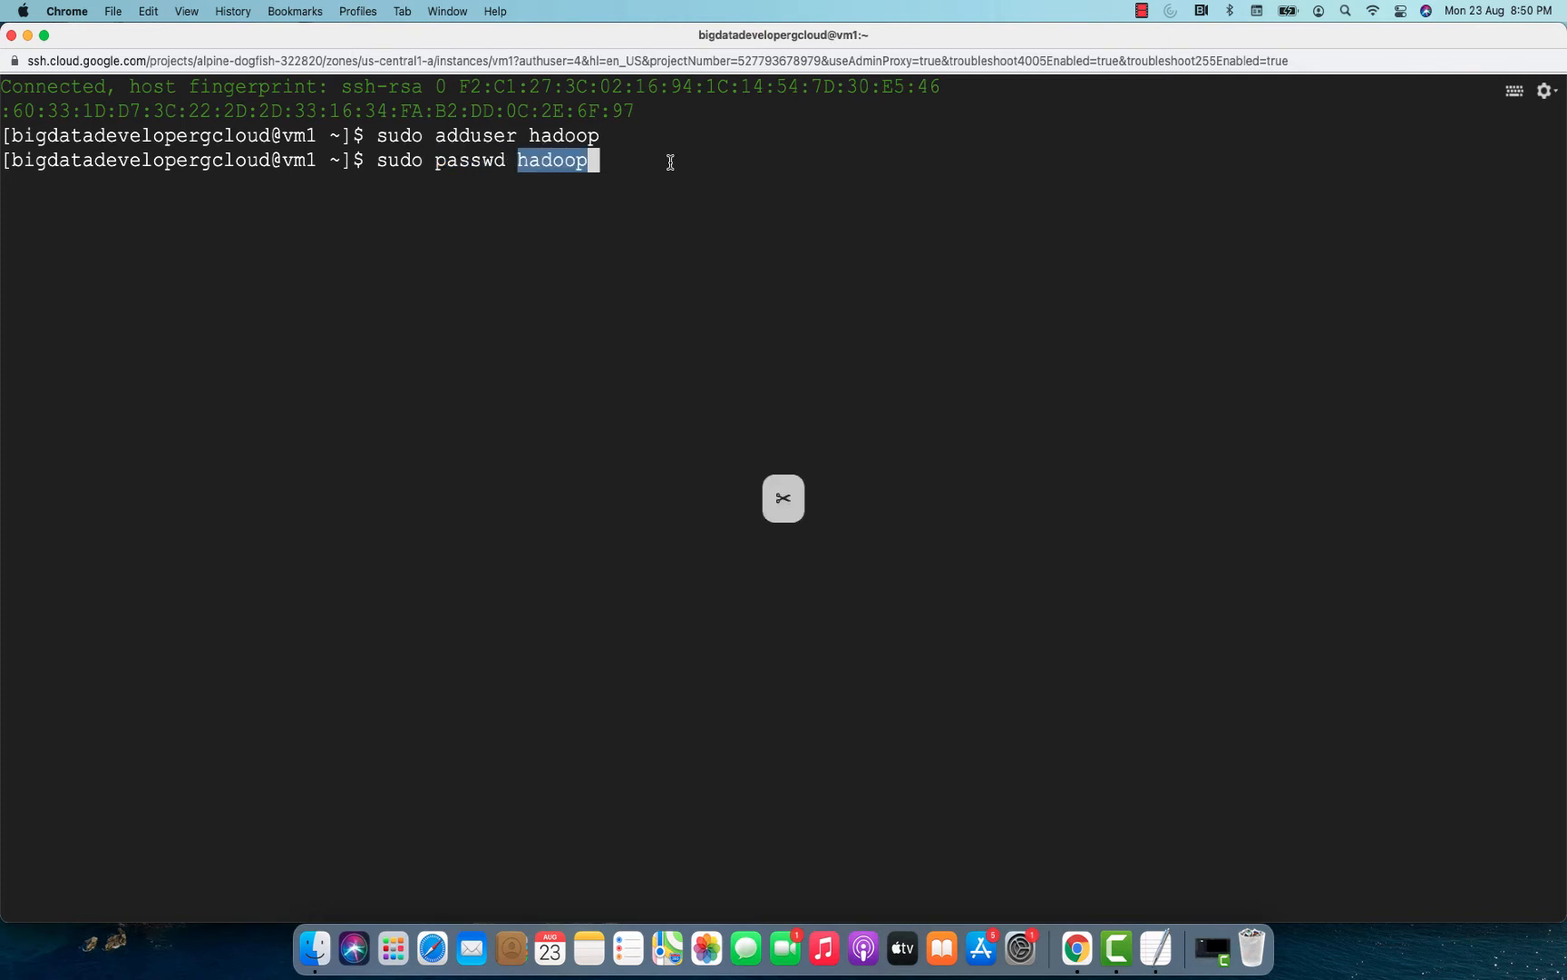
{"action": "key", "text": "Return"}
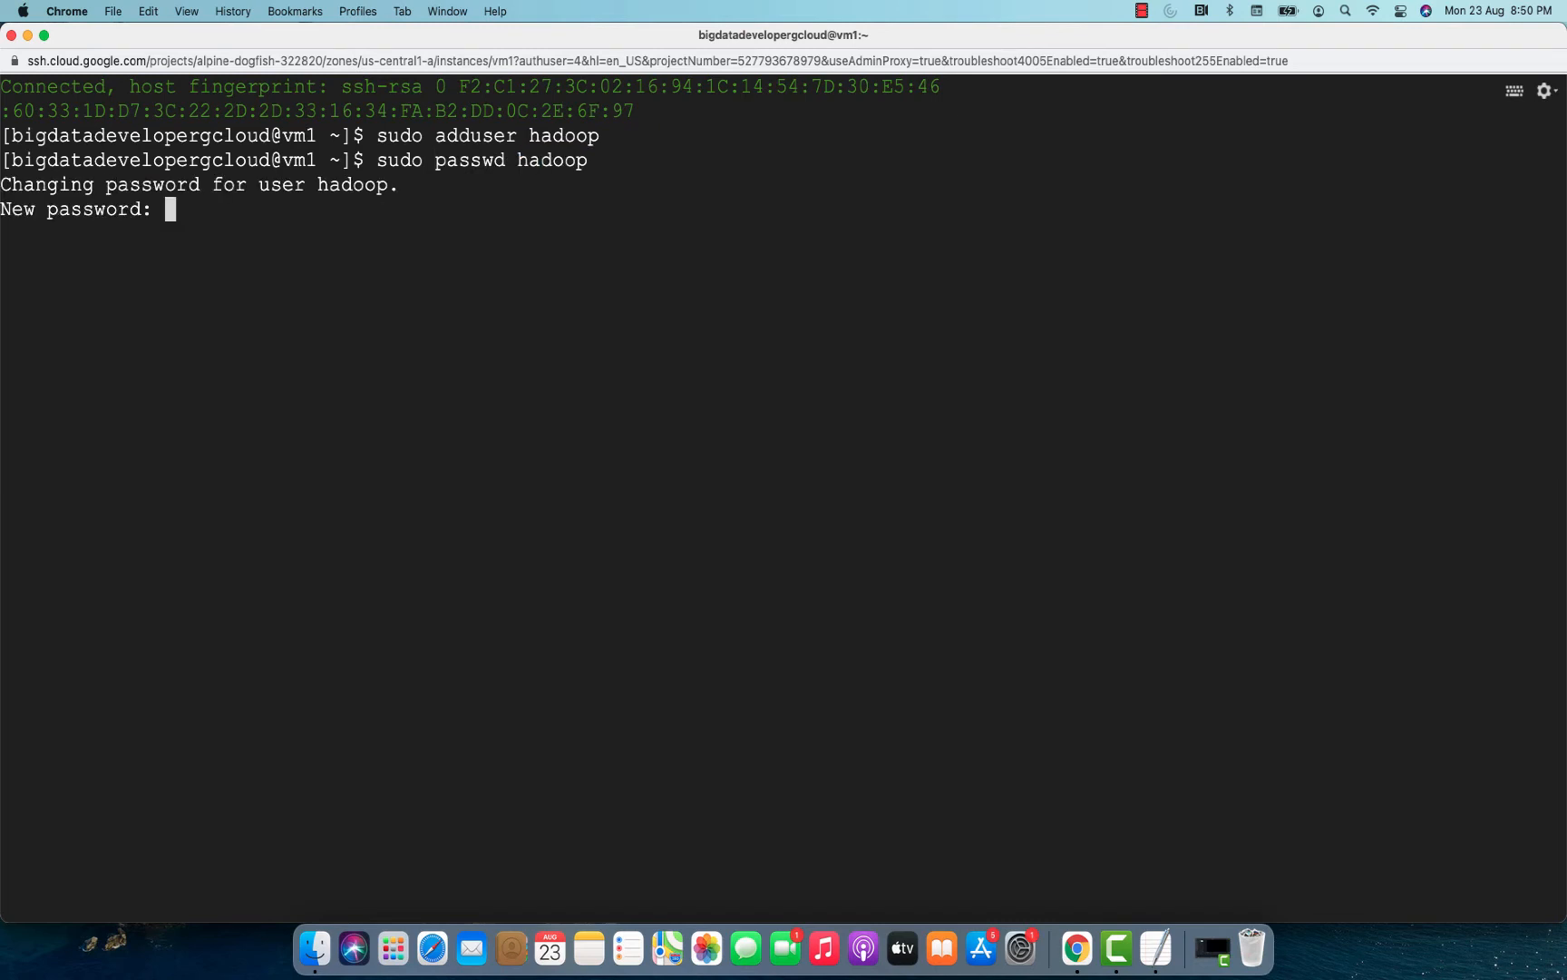
{"action": "key", "text": "Return"}
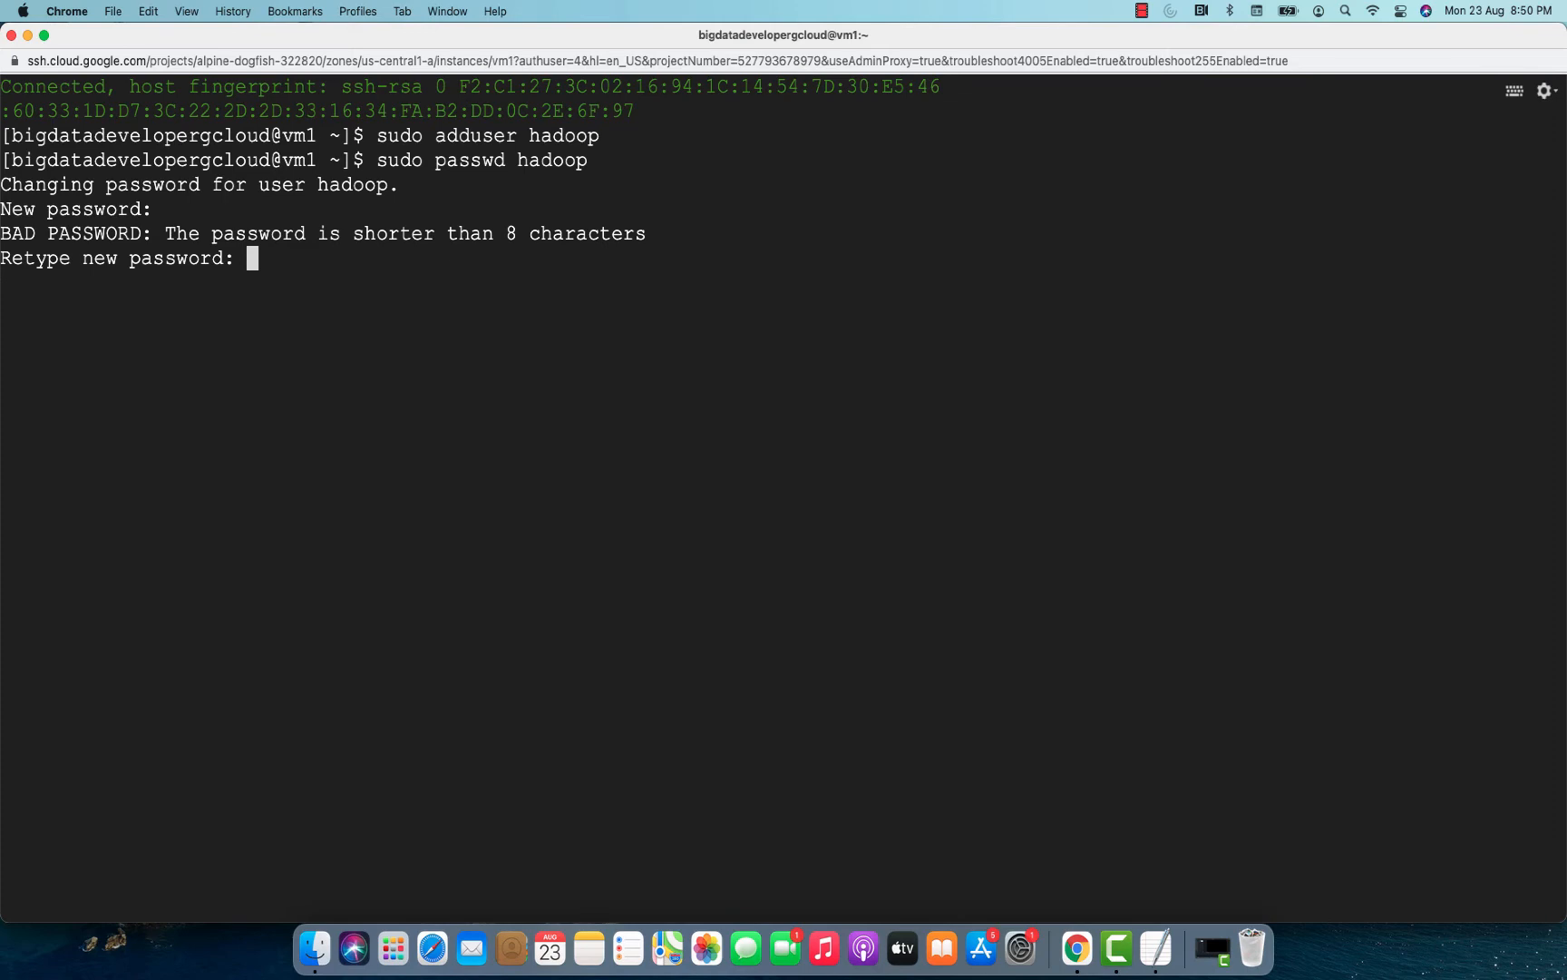
Copy sudo visudo from the notes and run it on vm1 to open the sudoers file.
{"action": "key", "text": "super+Tab"}
{"action": "left_click_drag", "start_coordinate": [132, 201], "coordinate": [3, 202]}
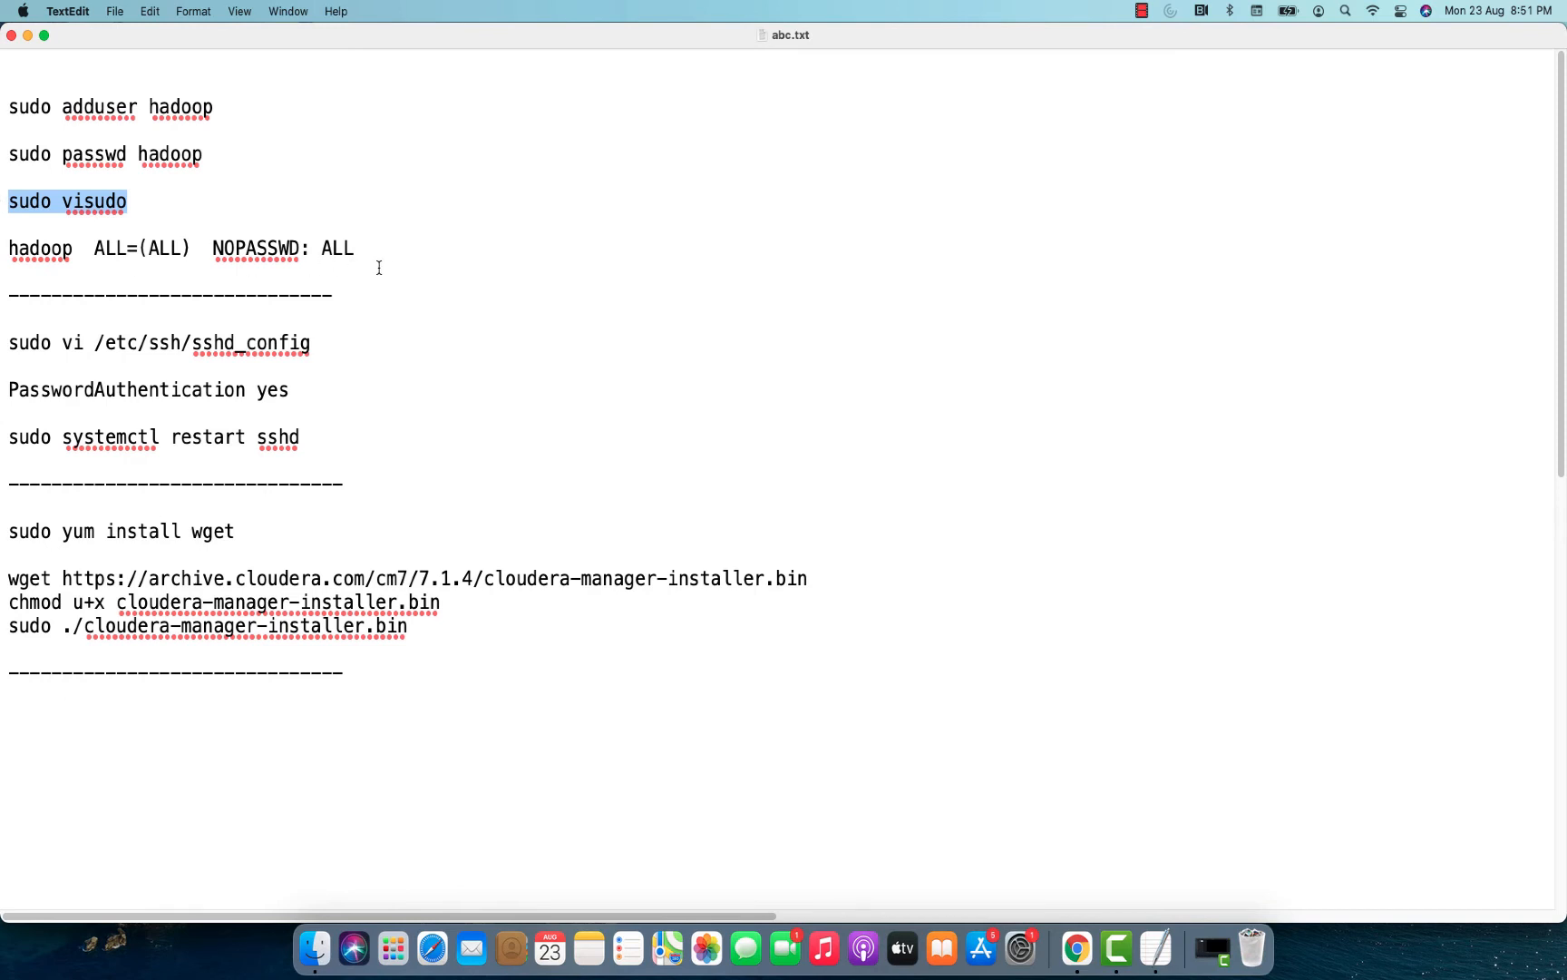
{"action": "key", "text": "super+Tab"}
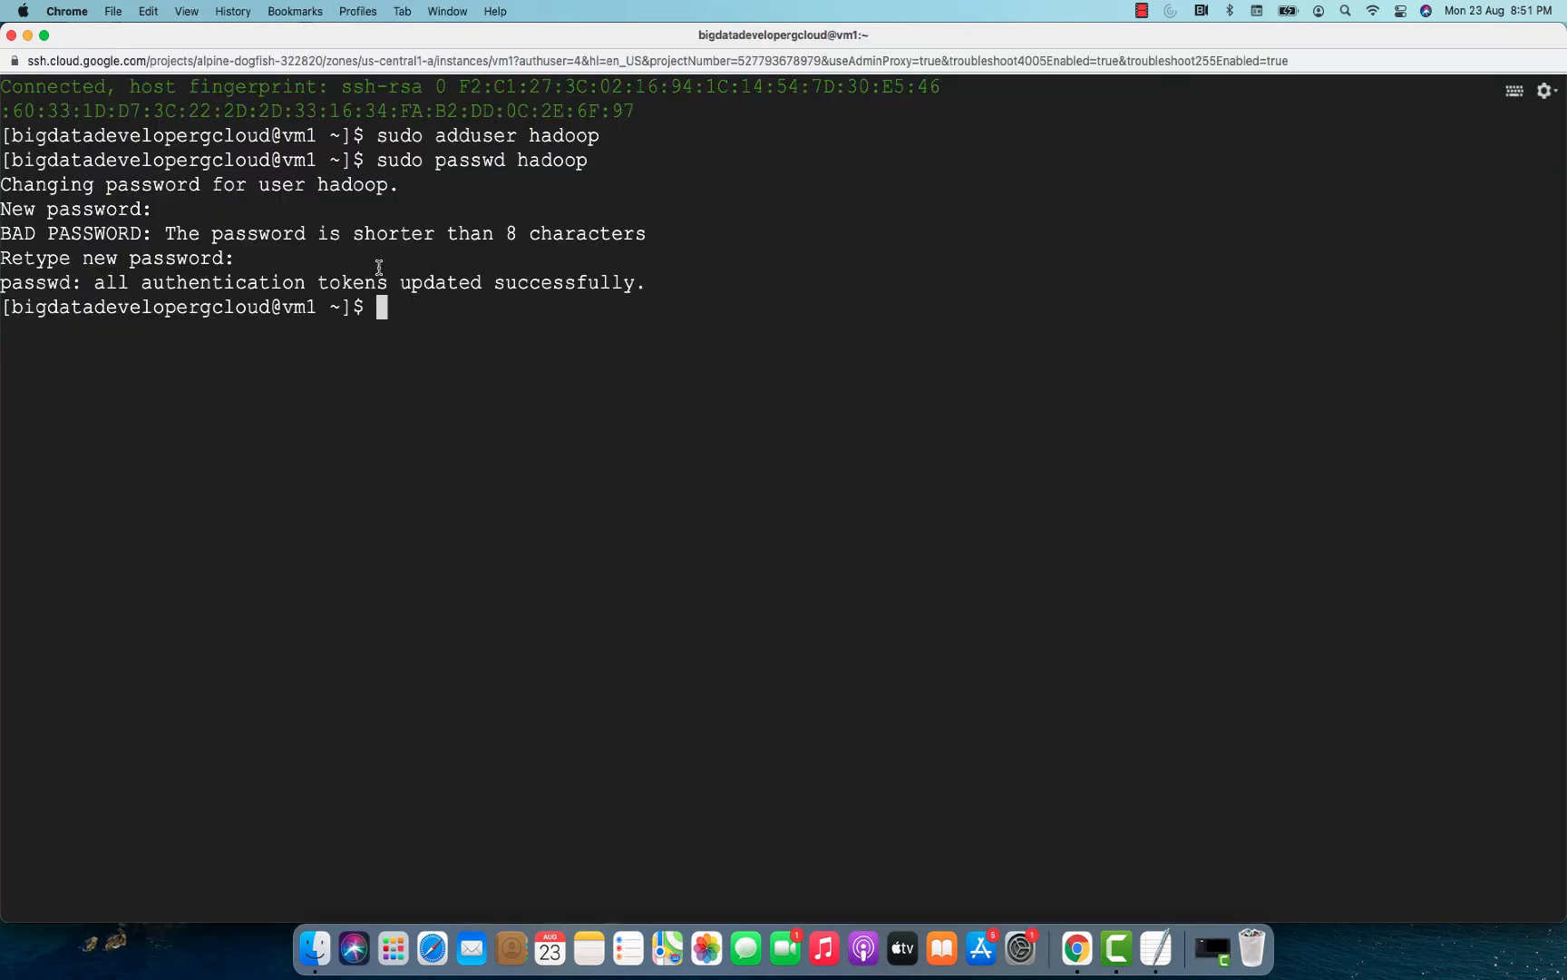
{"action": "key", "text": "super+v"}
{"action": "key", "text": "Return"}
Copy the line hadoop ALL=(ALL) NOPASSWD: ALL from the notes, insert it above the Host Aliases section of vm1's sudoers file, and save and exit.
{"action": "key", "text": "super+Tab"}
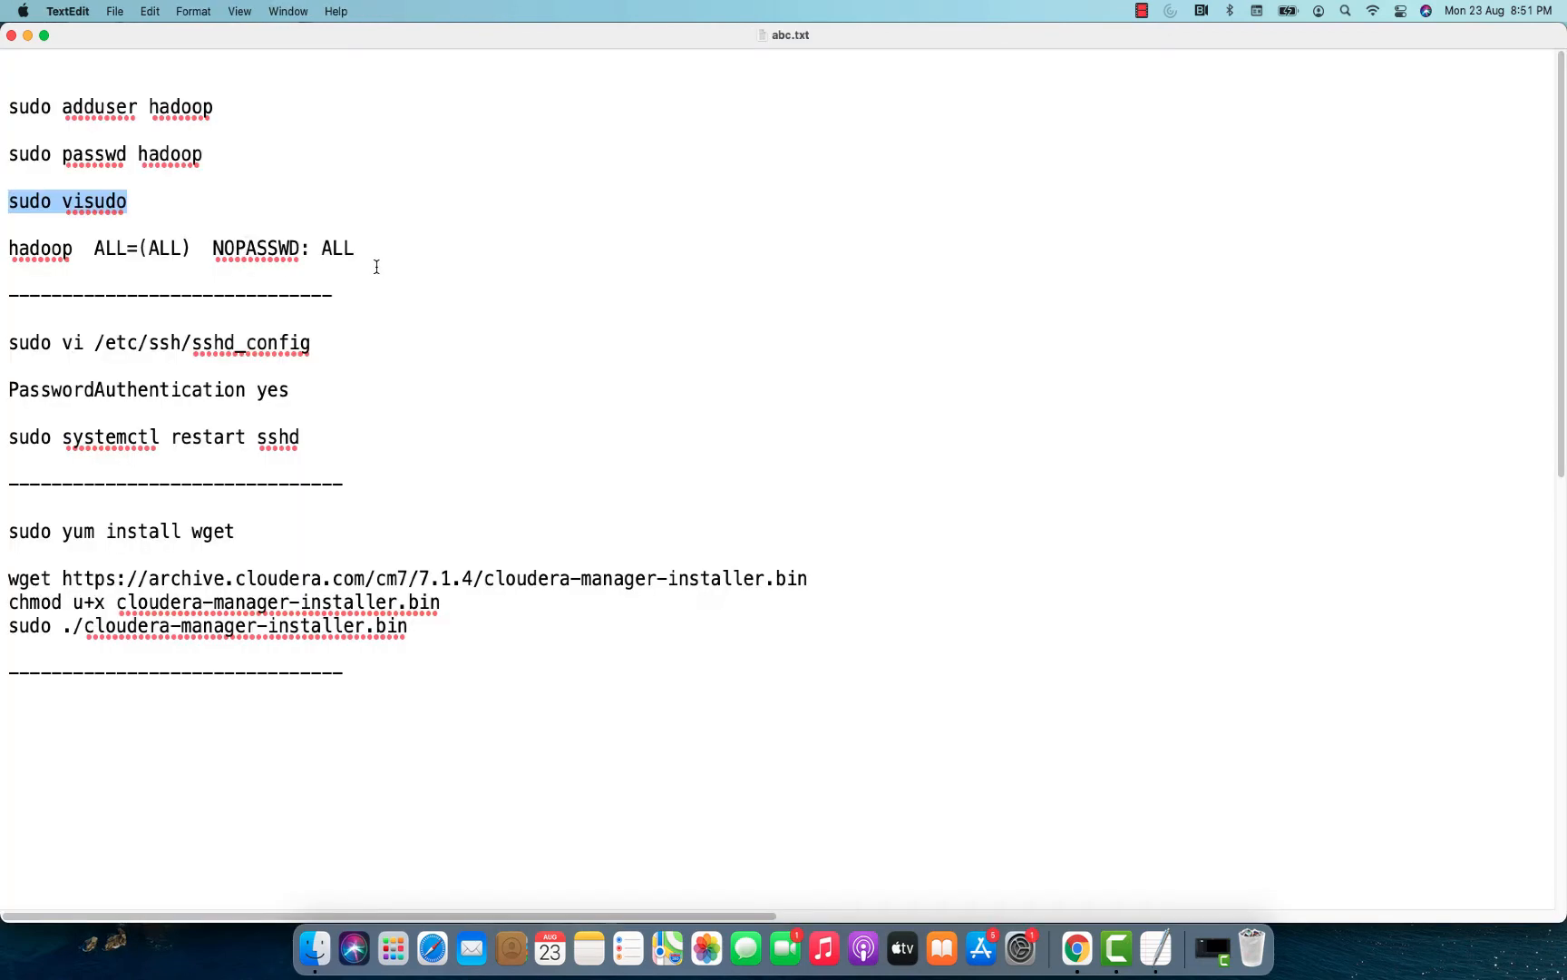
{"action": "left_click_drag", "start_coordinate": [363, 249], "coordinate": [4, 254]}
{"action": "key", "text": "super+c"}
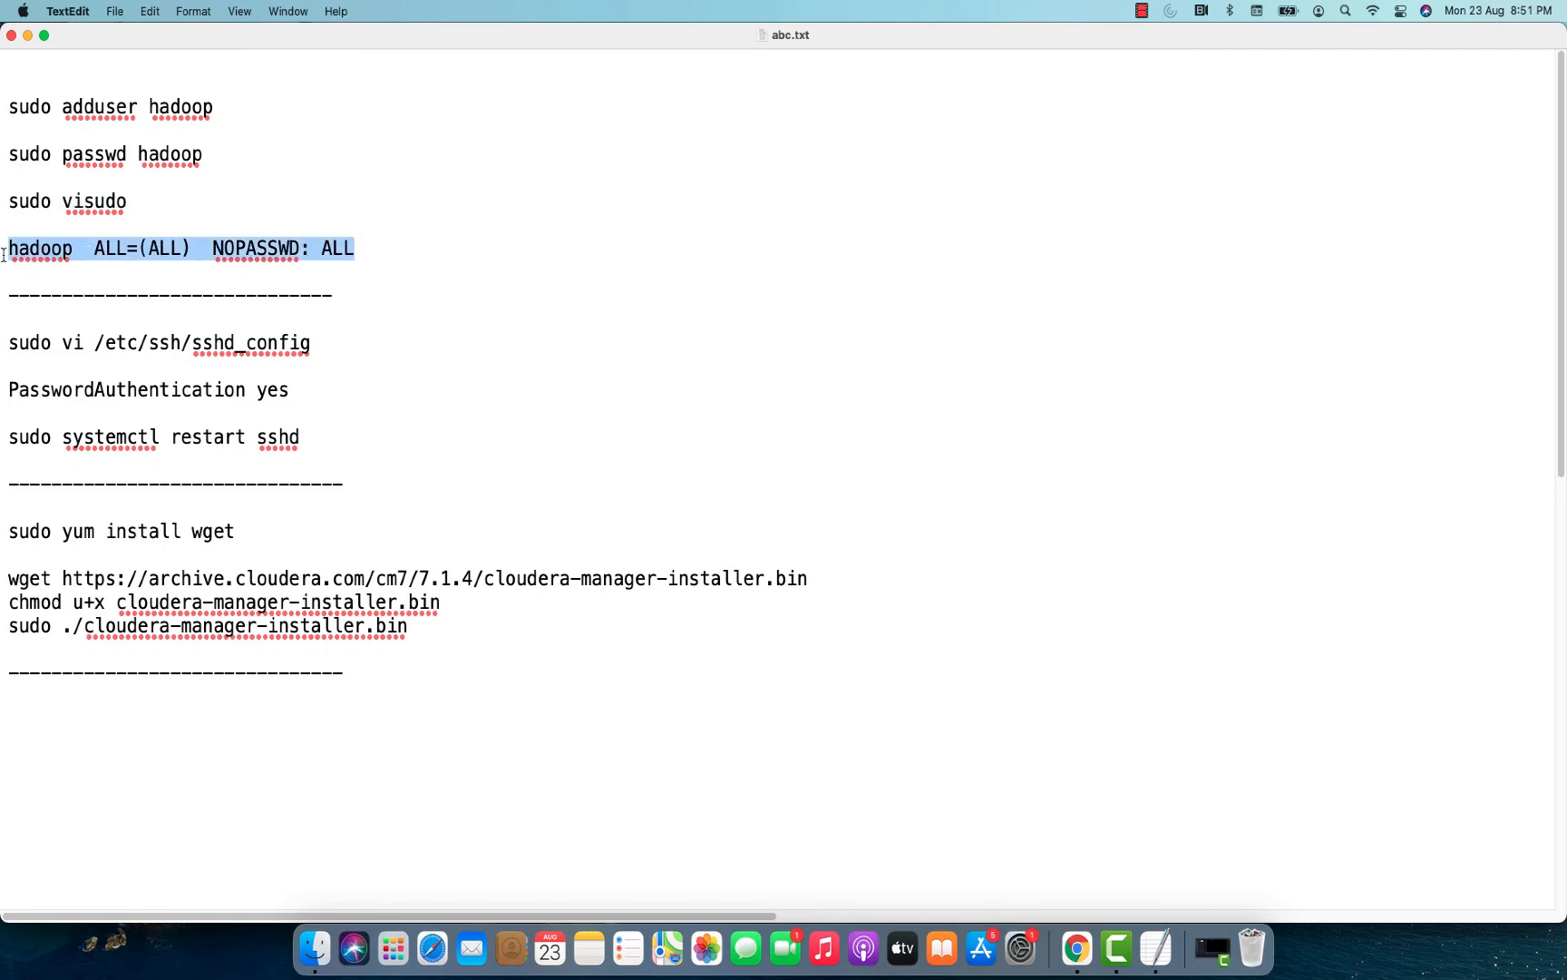
{"action": "key", "text": "super+Tab"}
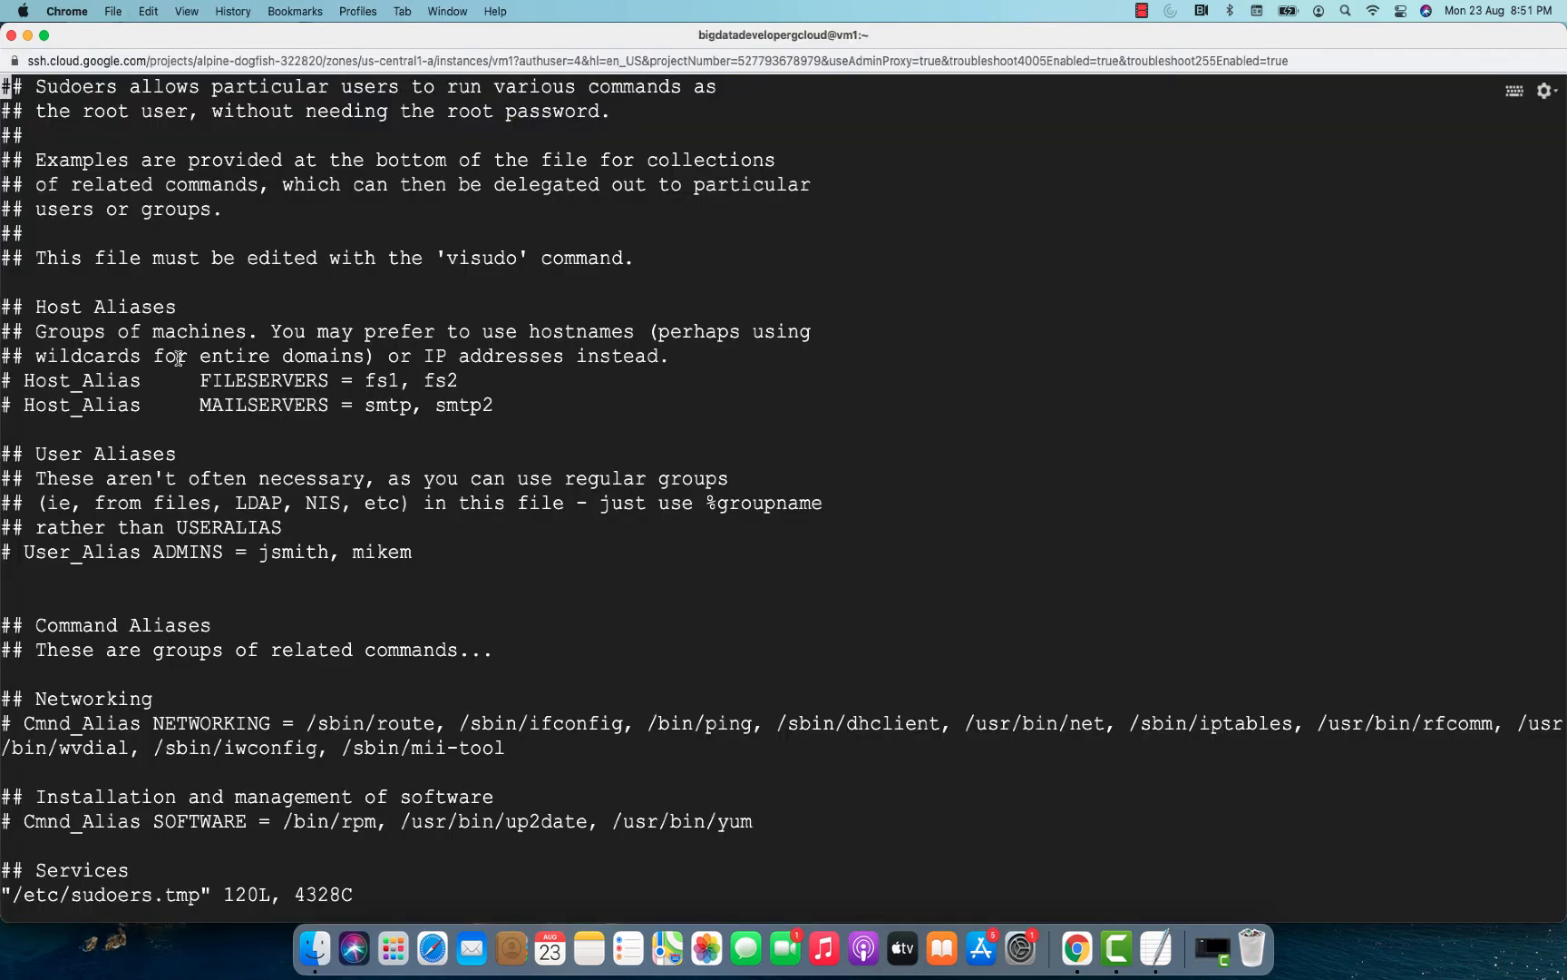
{"action": "key", "text": "i"}
{"action": "key", "text": "Down"}
{"action": "key", "text": "Down"}
{"action": "key", "text": "Down"}
{"action": "key", "text": "Down"}
{"action": "key", "text": "Down"}
{"action": "key", "text": "Down"}
{"action": "key", "text": "Down"}
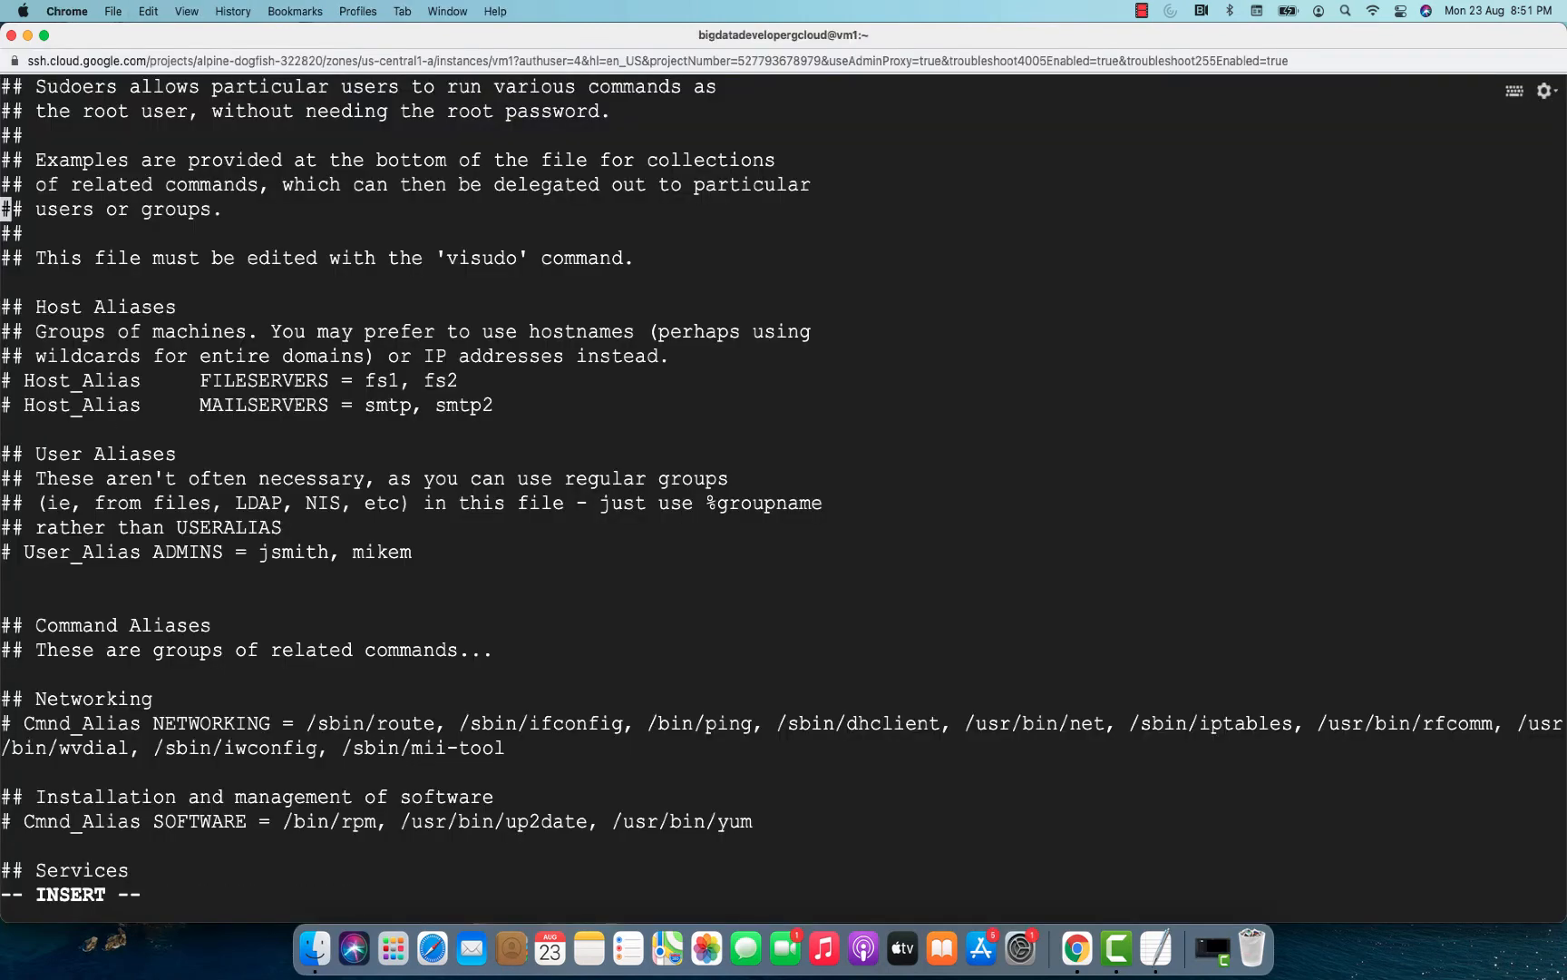
{"action": "key", "text": "Down"}
{"action": "key", "text": "super+v"}
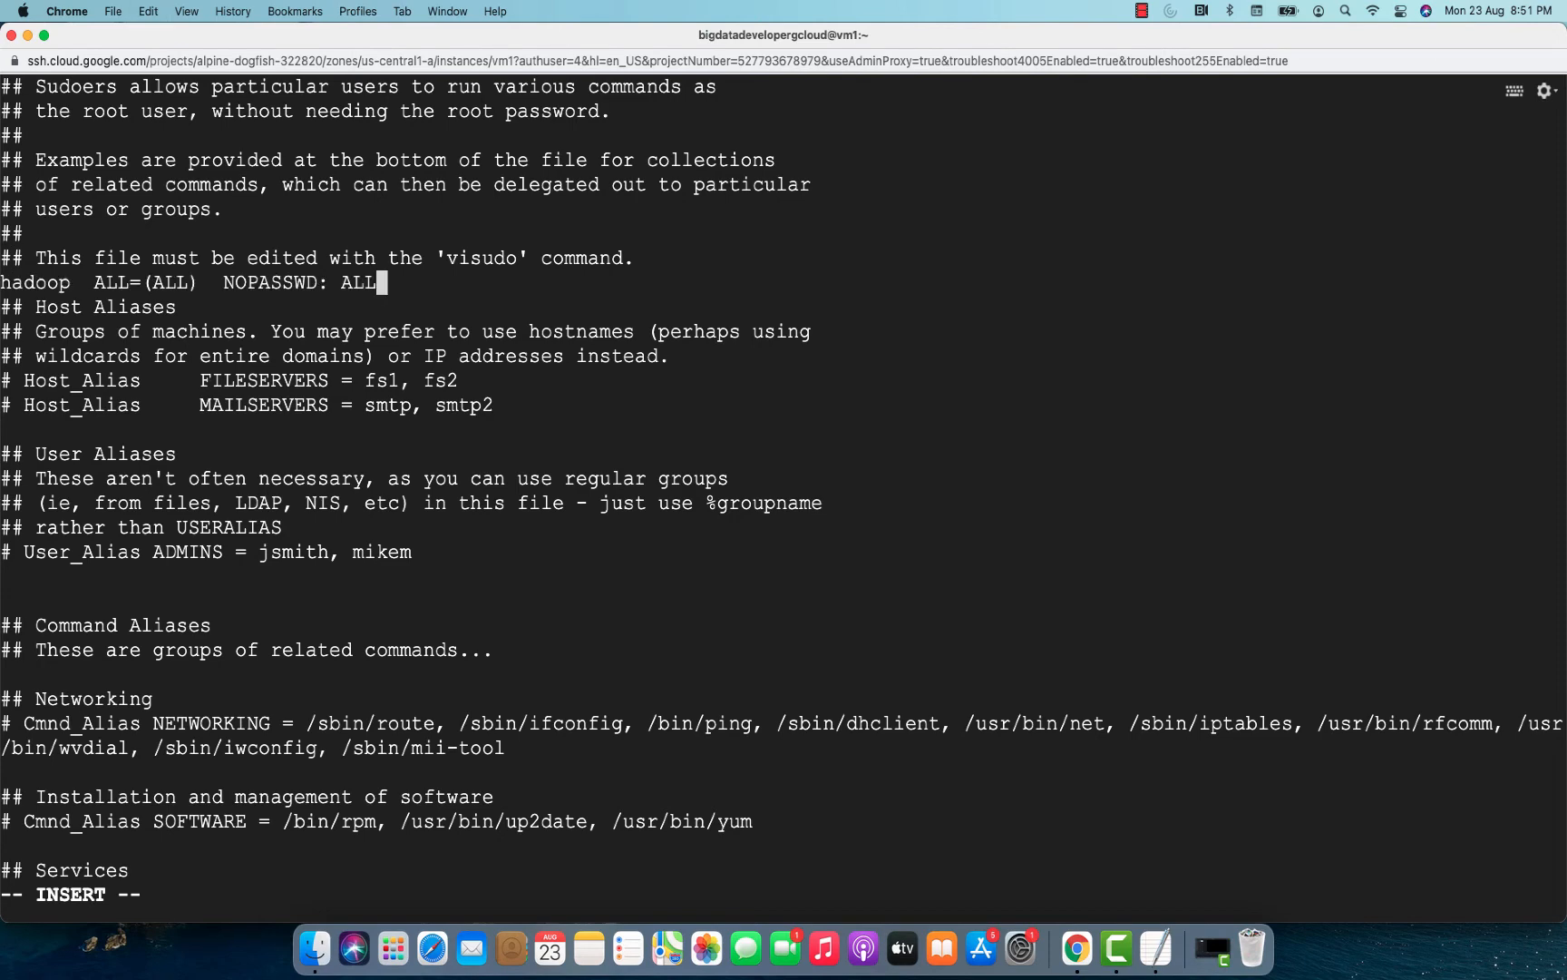
{"action": "key", "text": "Escape"}
{"action": "type", "text": ":wq"}
{"action": "key", "text": "Return"}
Copy sudo vi /etc/ssh/sshd_config from the notes and run it on vm1 to open the SSH daemon configuration.
{"action": "key", "text": "super+Tab"}
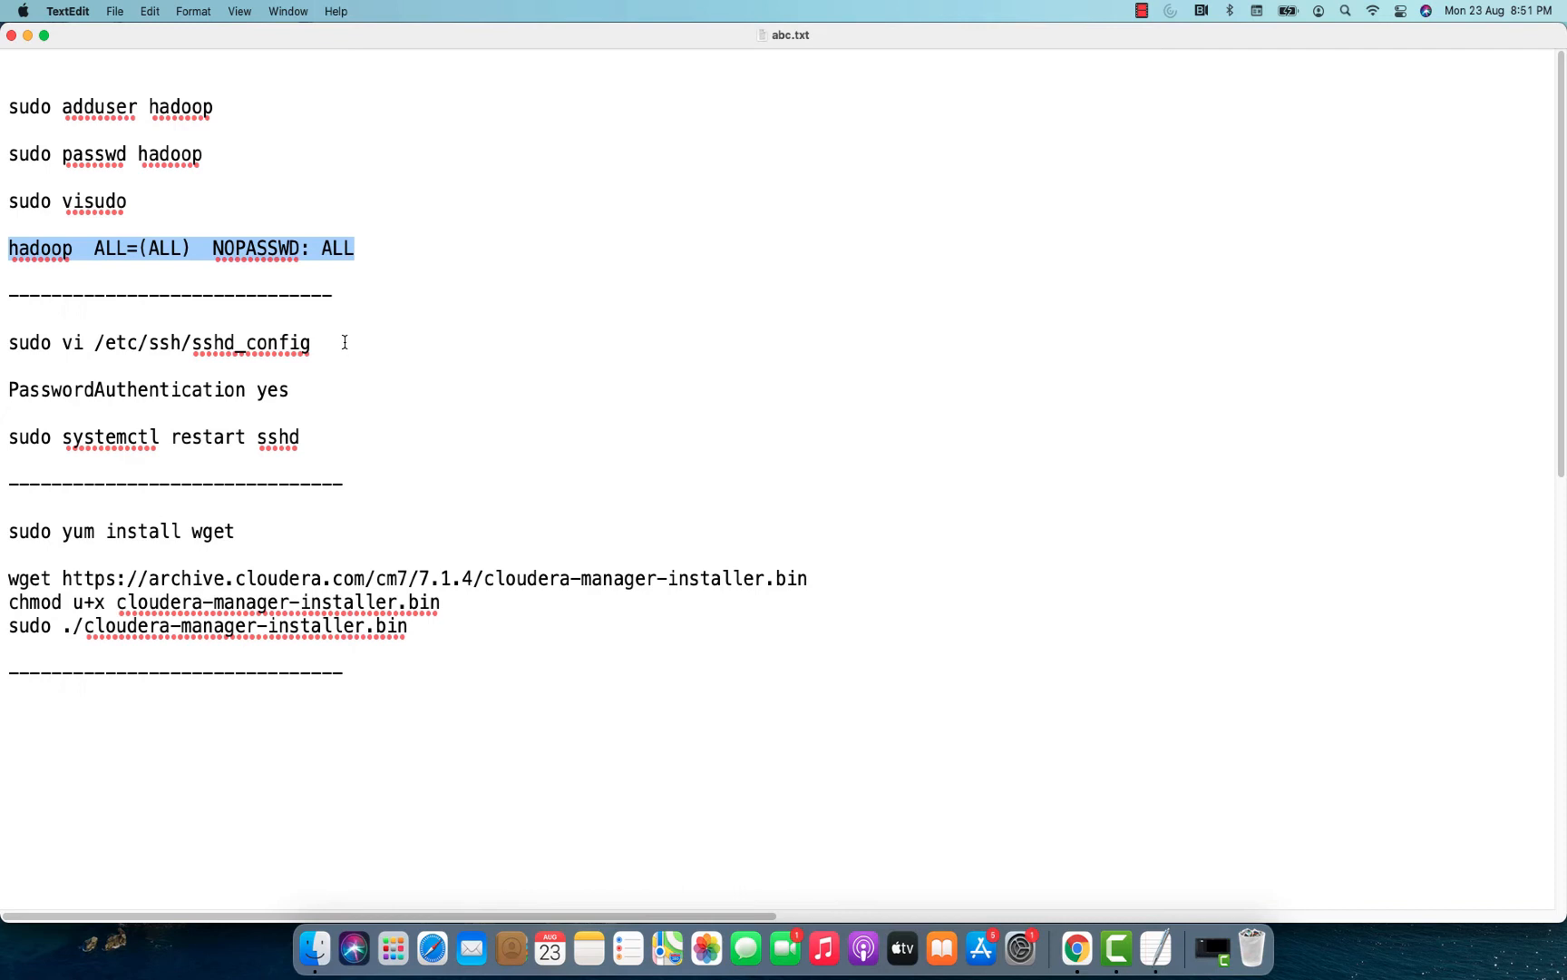
{"action": "left_click", "coordinate": [434, 324]}
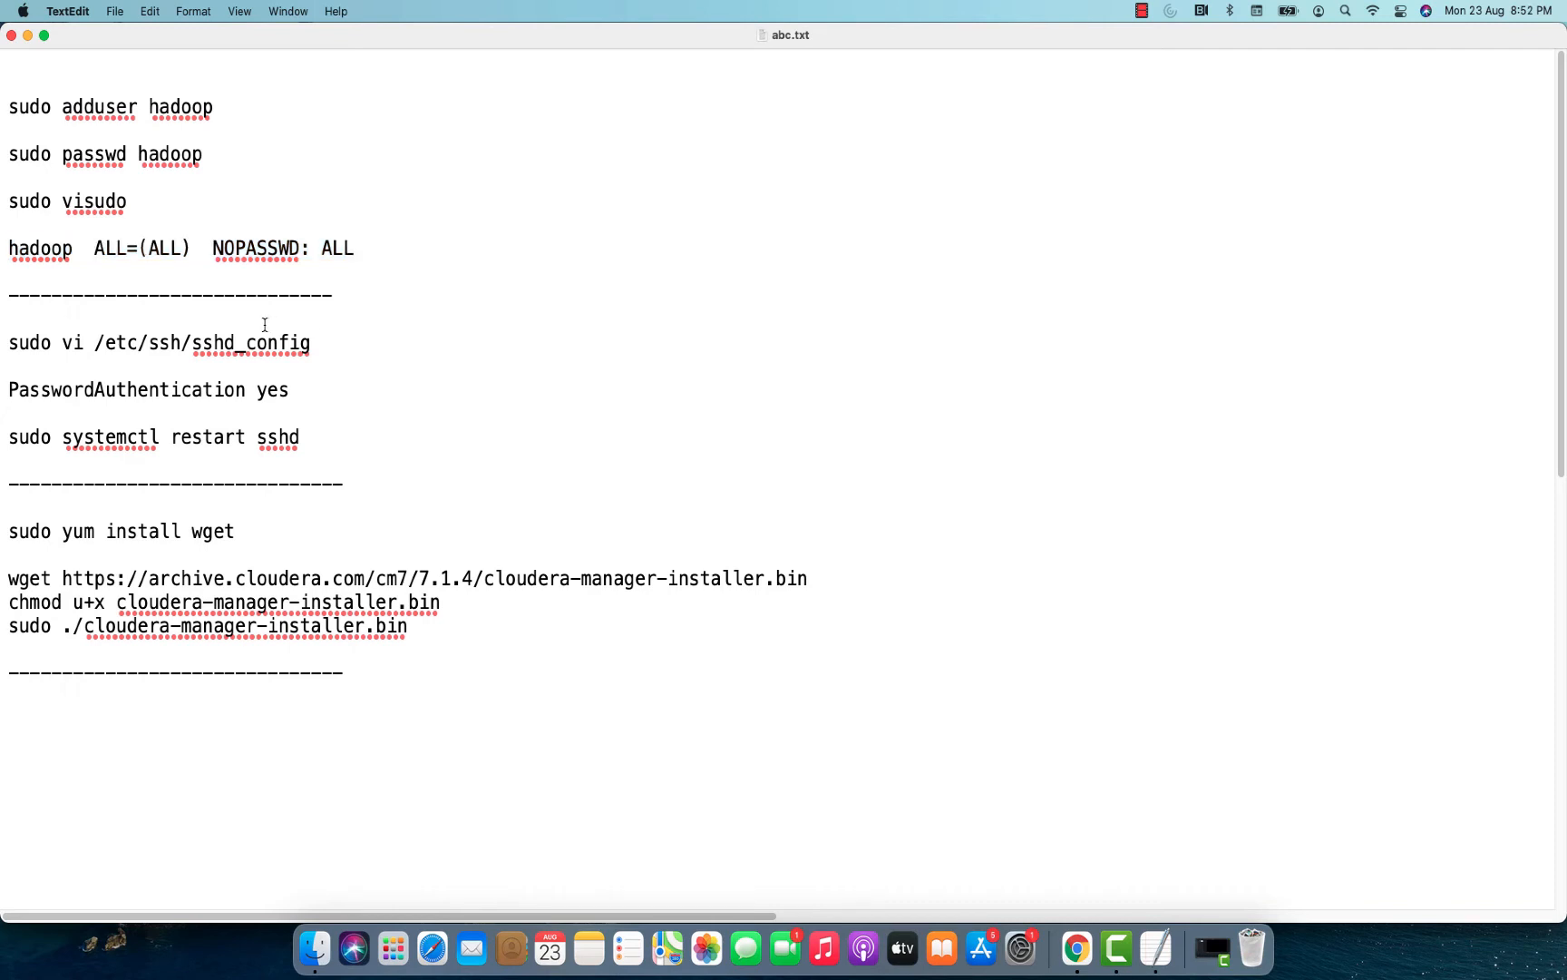
{"action": "left_click_drag", "start_coordinate": [311, 343], "coordinate": [3, 344]}
{"action": "key", "text": "super+c"}
{"action": "key", "text": "super+Tab"}
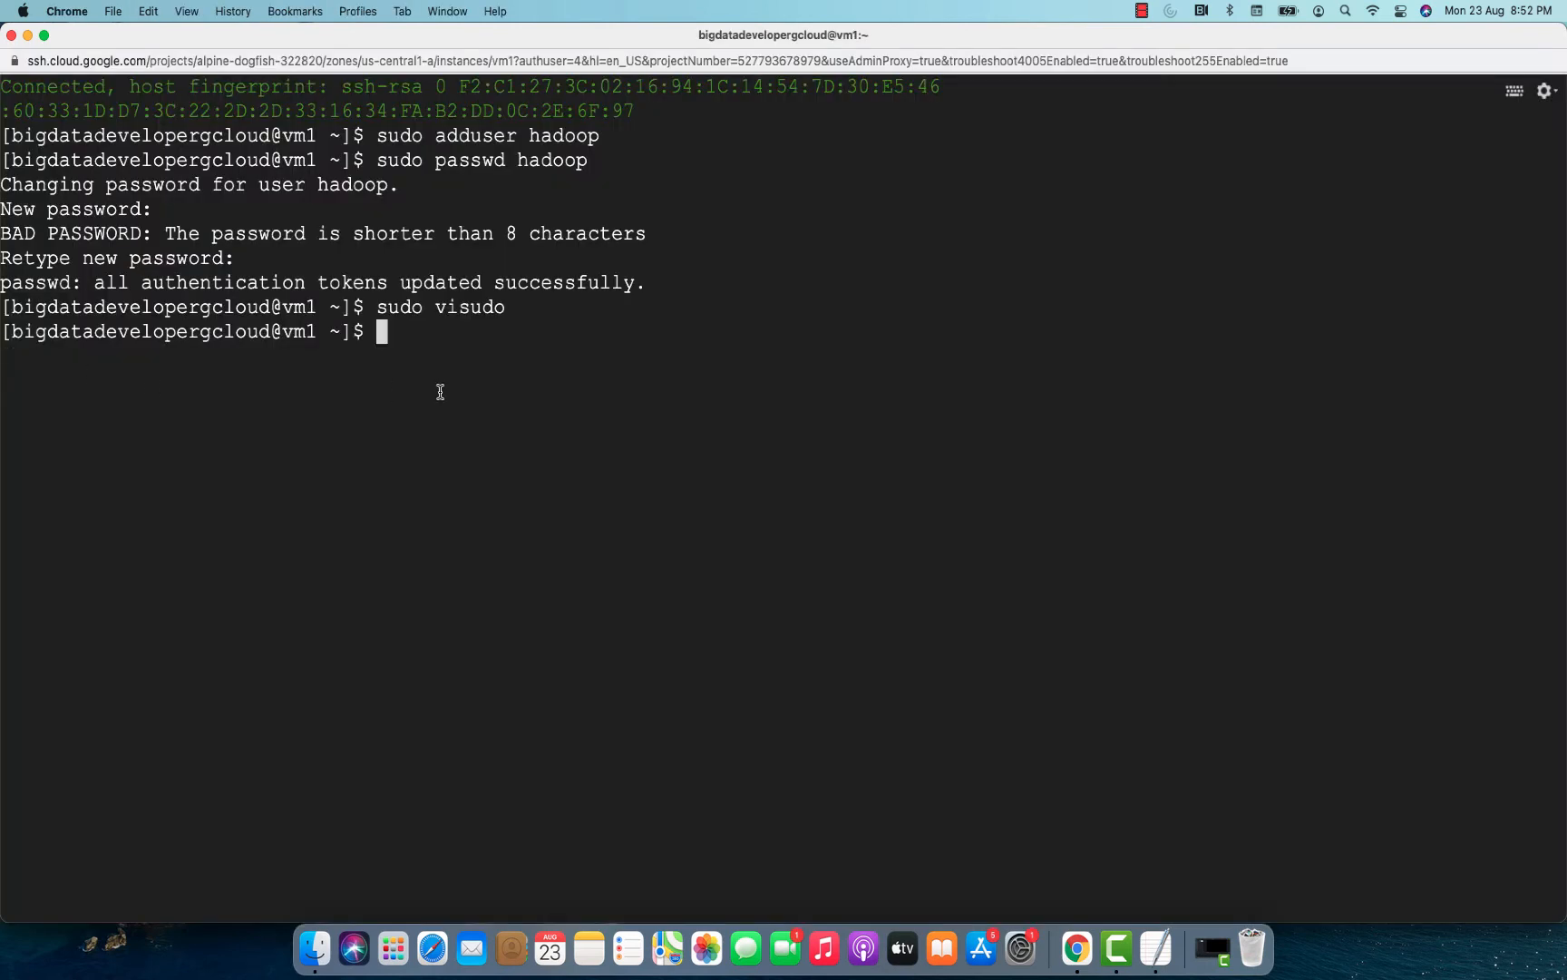
{"action": "key", "text": "super+v"}
{"action": "key", "text": "Return"}
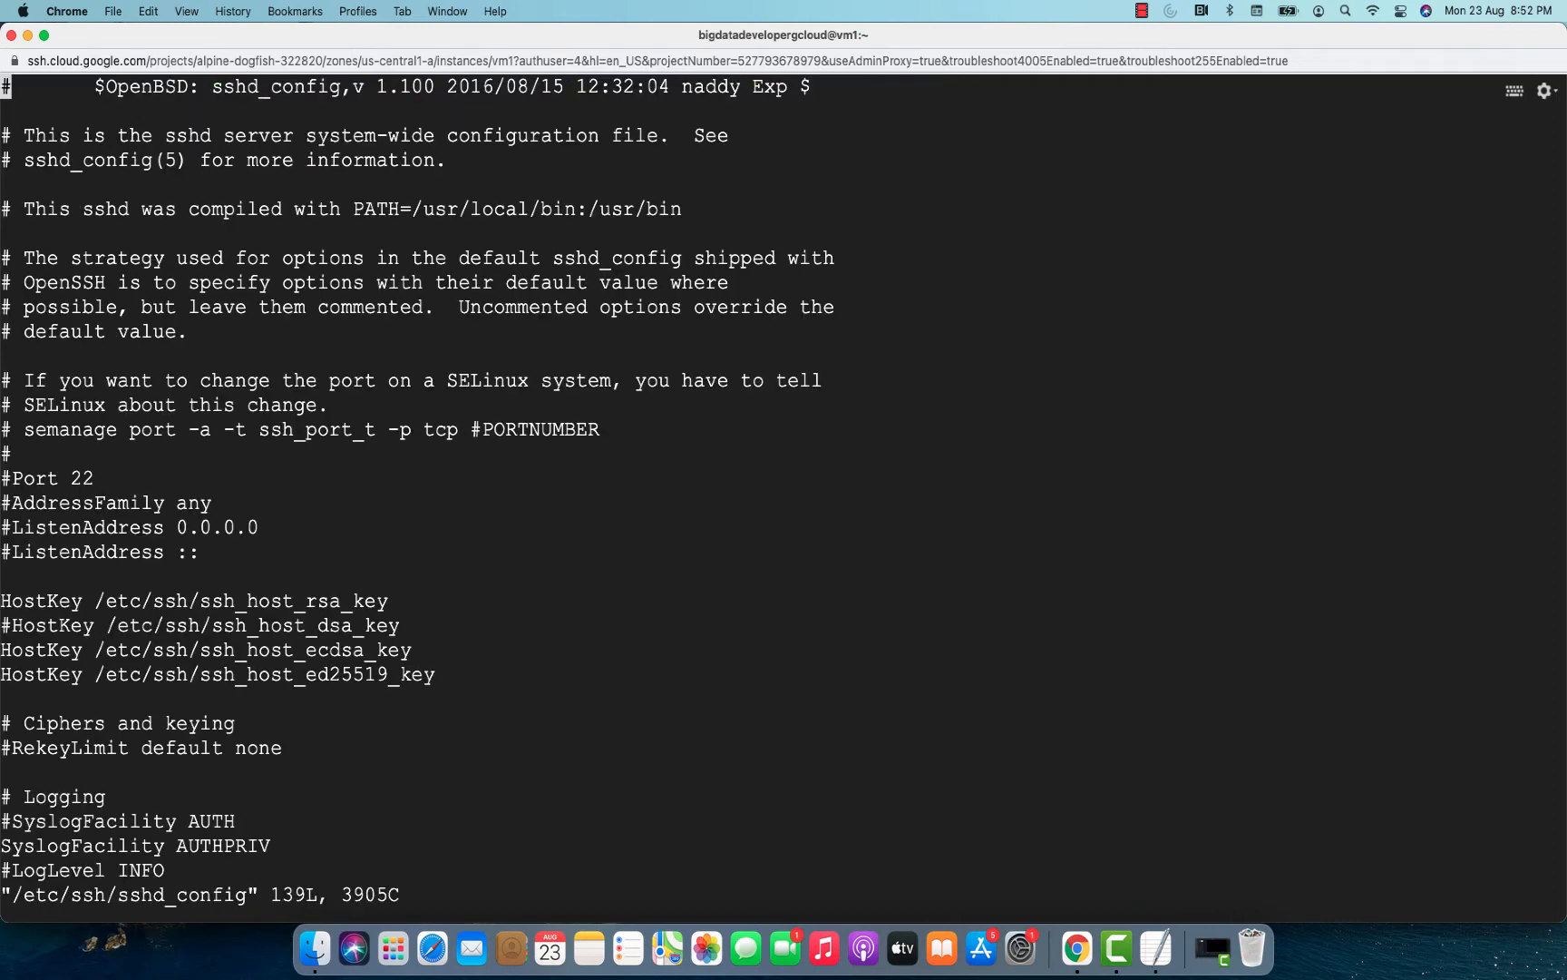
Uncomment the PasswordAuthentication yes line in sshd_config, and save and exit the file.
{"action": "key", "text": "Down"}
{"action": "key", "text": "Down"}
{"action": "key", "text": "Down"}
{"action": "key", "text": "Down"}
{"action": "key", "text": "Down"}
{"action": "key", "text": "Down"}
{"action": "key", "text": "Down"}
{"action": "key", "text": "Down"}
{"action": "key", "text": "Down"}
{"action": "key", "text": "Down"}
{"action": "key", "text": "Down"}
{"action": "key", "text": "Down"}
{"action": "key", "text": "Down"}
{"action": "key", "text": "Down"}
{"action": "key", "text": "Down"}
{"action": "key", "text": "Down"}
{"action": "key", "text": "Down"}
{"action": "key", "text": "Down"}
{"action": "key", "text": "Down"}
{"action": "key", "text": "Down"}
{"action": "key", "text": "Down"}
{"action": "key", "text": "Down"}
{"action": "key", "text": "Down"}
{"action": "key", "text": "Down"}
{"action": "key", "text": "Down"}
{"action": "key", "text": "Down"}
{"action": "key", "text": "Down"}
{"action": "key", "text": "Down"}
{"action": "key", "text": "Down"}
{"action": "key", "text": "Down"}
{"action": "key", "text": "Down"}
{"action": "key", "text": "Down"}
{"action": "key", "text": "Down"}
{"action": "key", "text": "Down"}
{"action": "key", "text": "Down"}
{"action": "key", "text": "Down"}
{"action": "key", "text": "Down"}
{"action": "key", "text": "Down"}
{"action": "key", "text": "Down"}
{"action": "key", "text": "Down"}
{"action": "key", "text": "Down"}
{"action": "key", "text": "Down"}
{"action": "key", "text": "Down"}
{"action": "key", "text": "Down"}
{"action": "key", "text": "Down"}
{"action": "key", "text": "Down"}
{"action": "key", "text": "Down"}
{"action": "key", "text": "Down"}
{"action": "key", "text": "Down"}
{"action": "key", "text": "Down"}
{"action": "key", "text": "Down"}
{"action": "key", "text": "Down"}
{"action": "key", "text": "Down"}
{"action": "key", "text": "Down"}
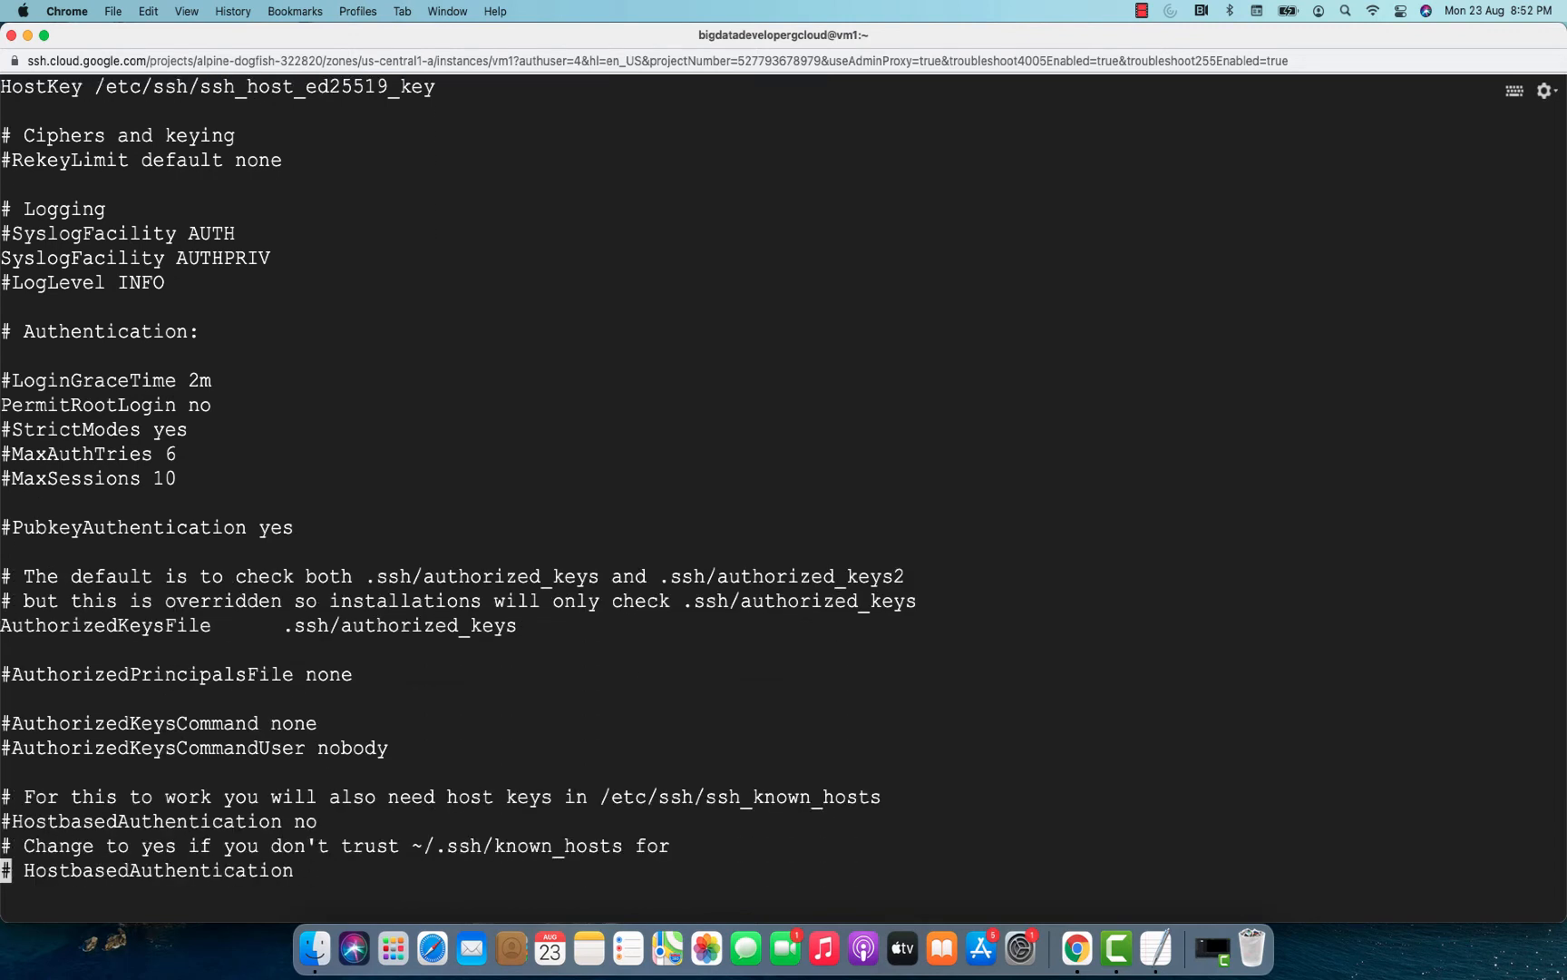
{"action": "key", "text": "Down"}
{"action": "key", "text": "Down"}
{"action": "key", "text": "Down"}
{"action": "key", "text": "Down"}
{"action": "key", "text": "Down"}
{"action": "key", "text": "Down"}
{"action": "key", "text": "Up"}
{"action": "key", "text": "Up"}
{"action": "key", "text": "Up"}
{"action": "key", "text": "Up"}
{"action": "key", "text": "Up"}
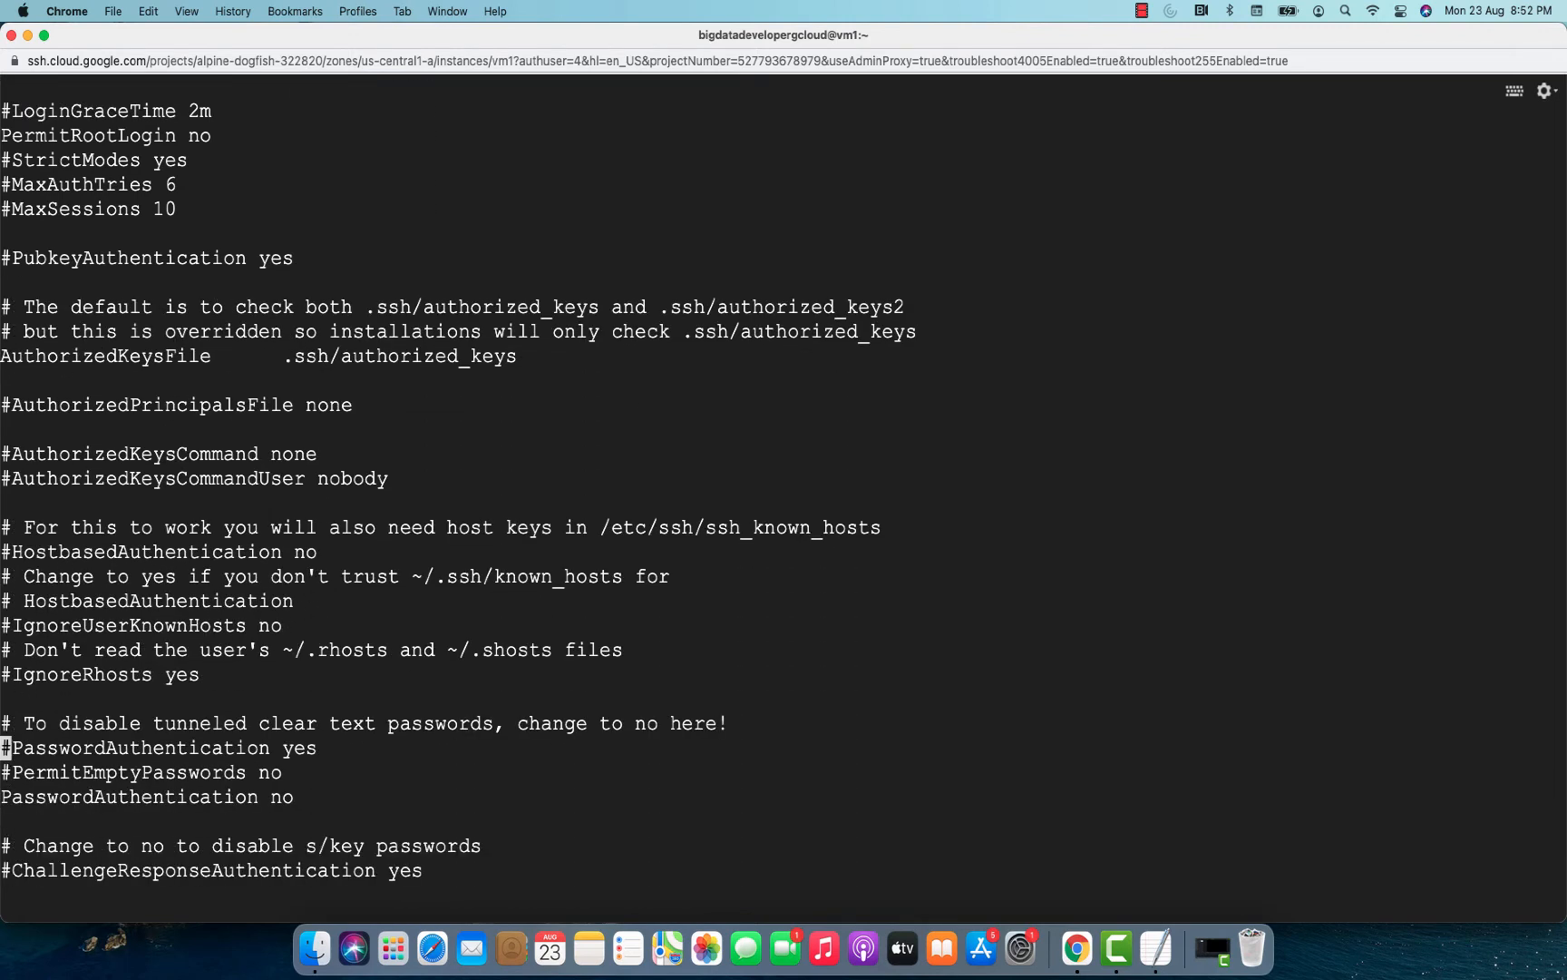
{"action": "key", "text": "a"}
{"action": "key", "text": "BackSpace"}
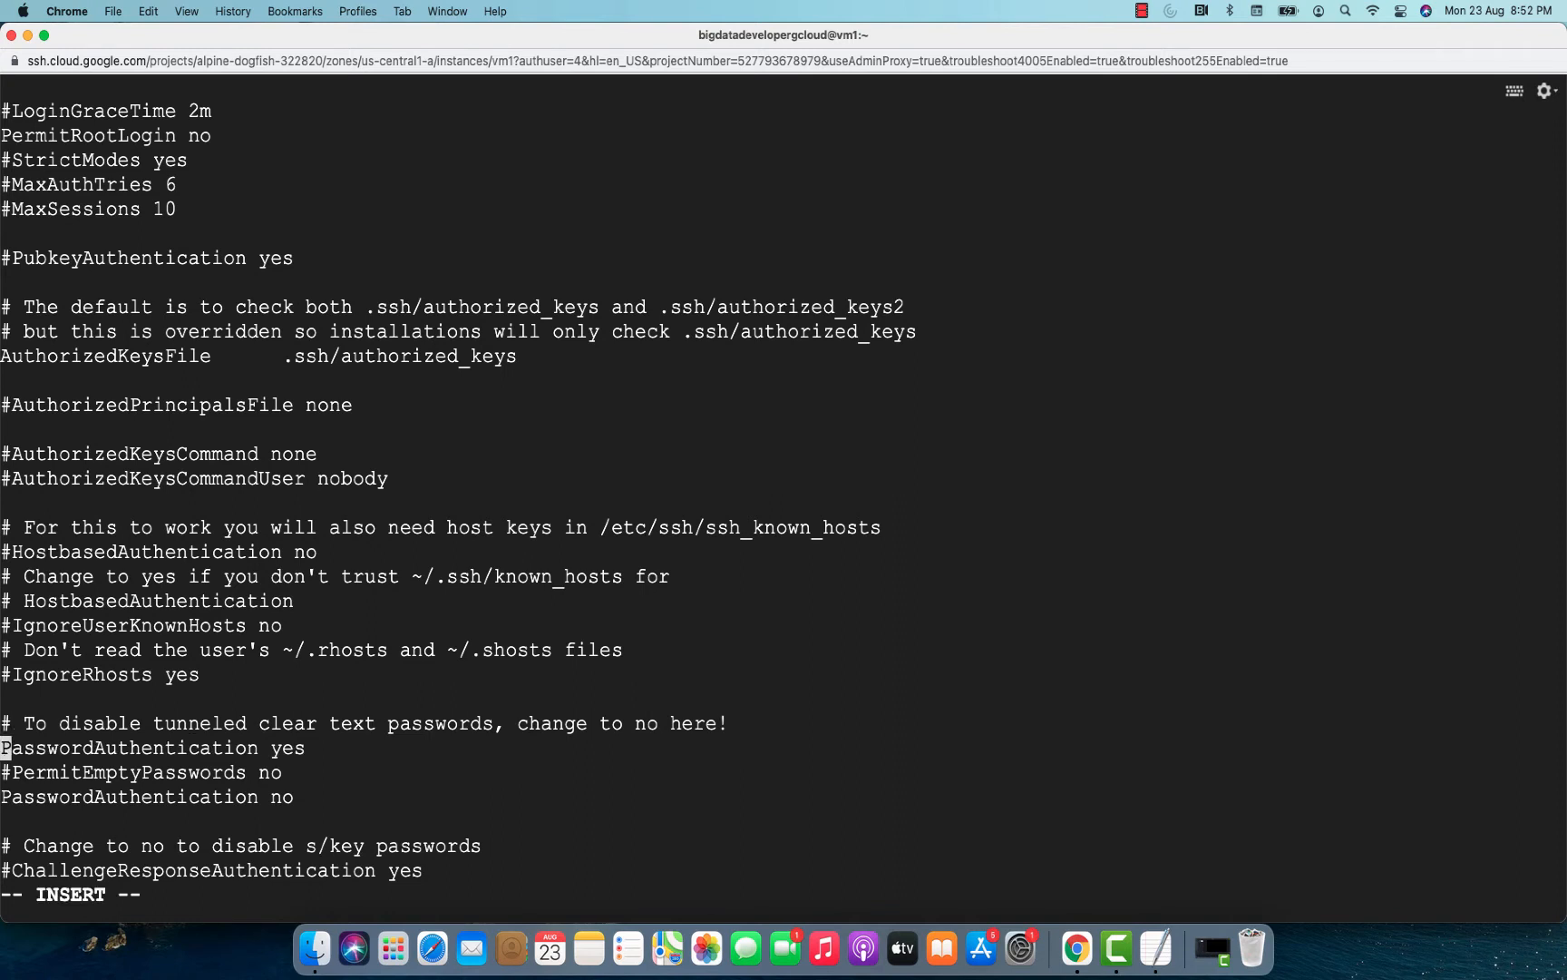
{"action": "key", "text": "Escape"}
{"action": "type", "text": ":wq"}
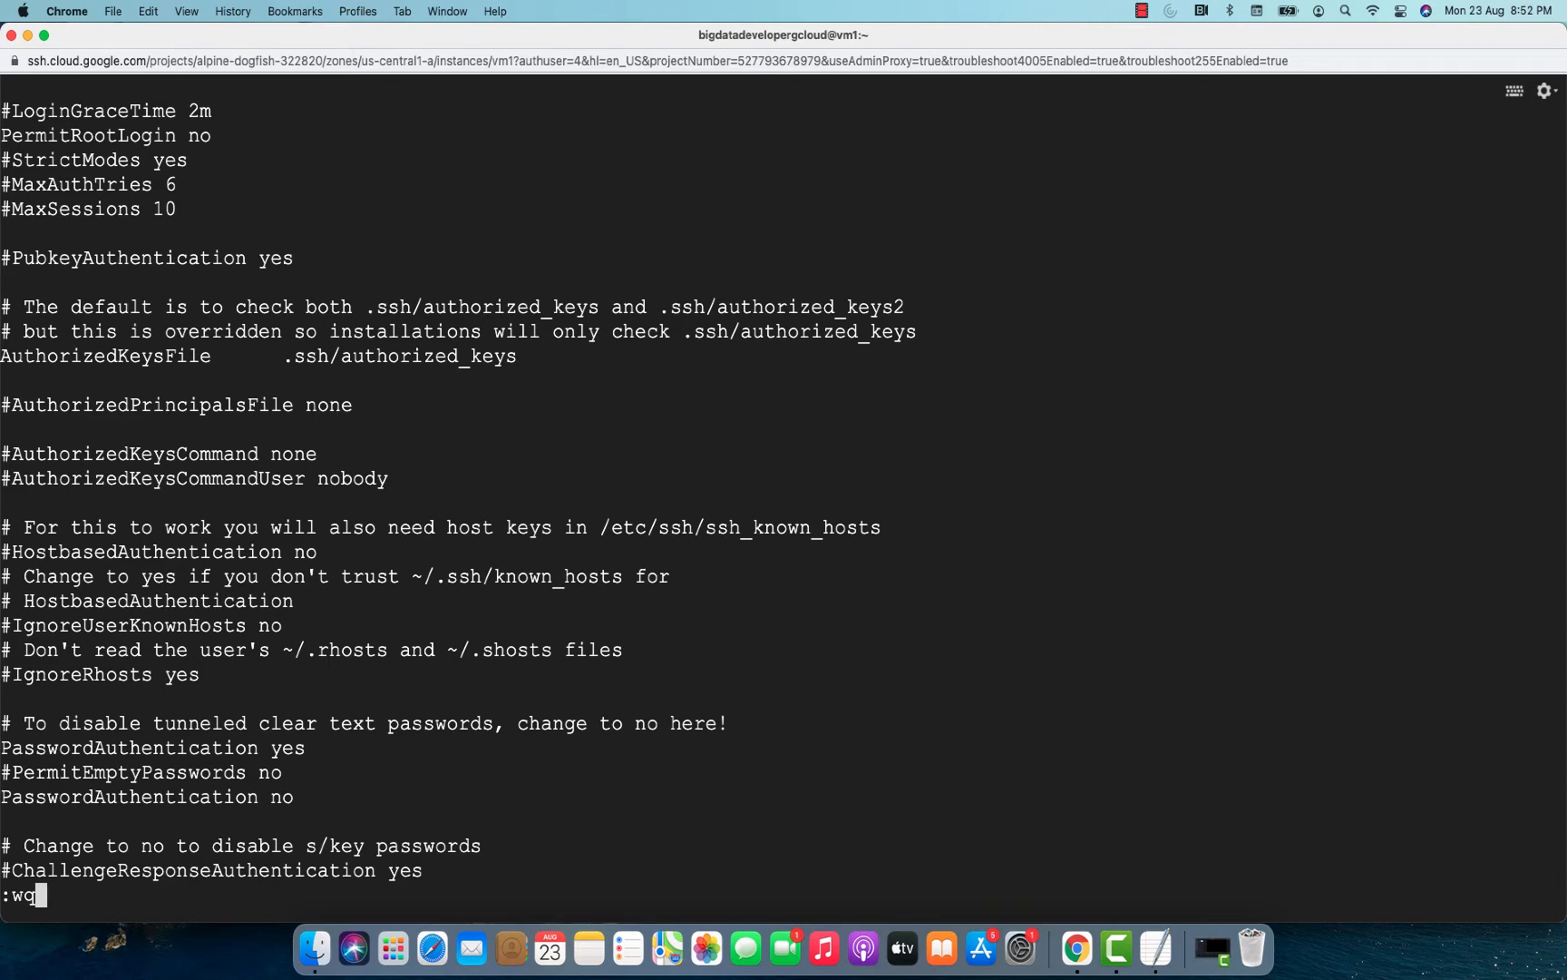
{"action": "key", "text": "Return"}
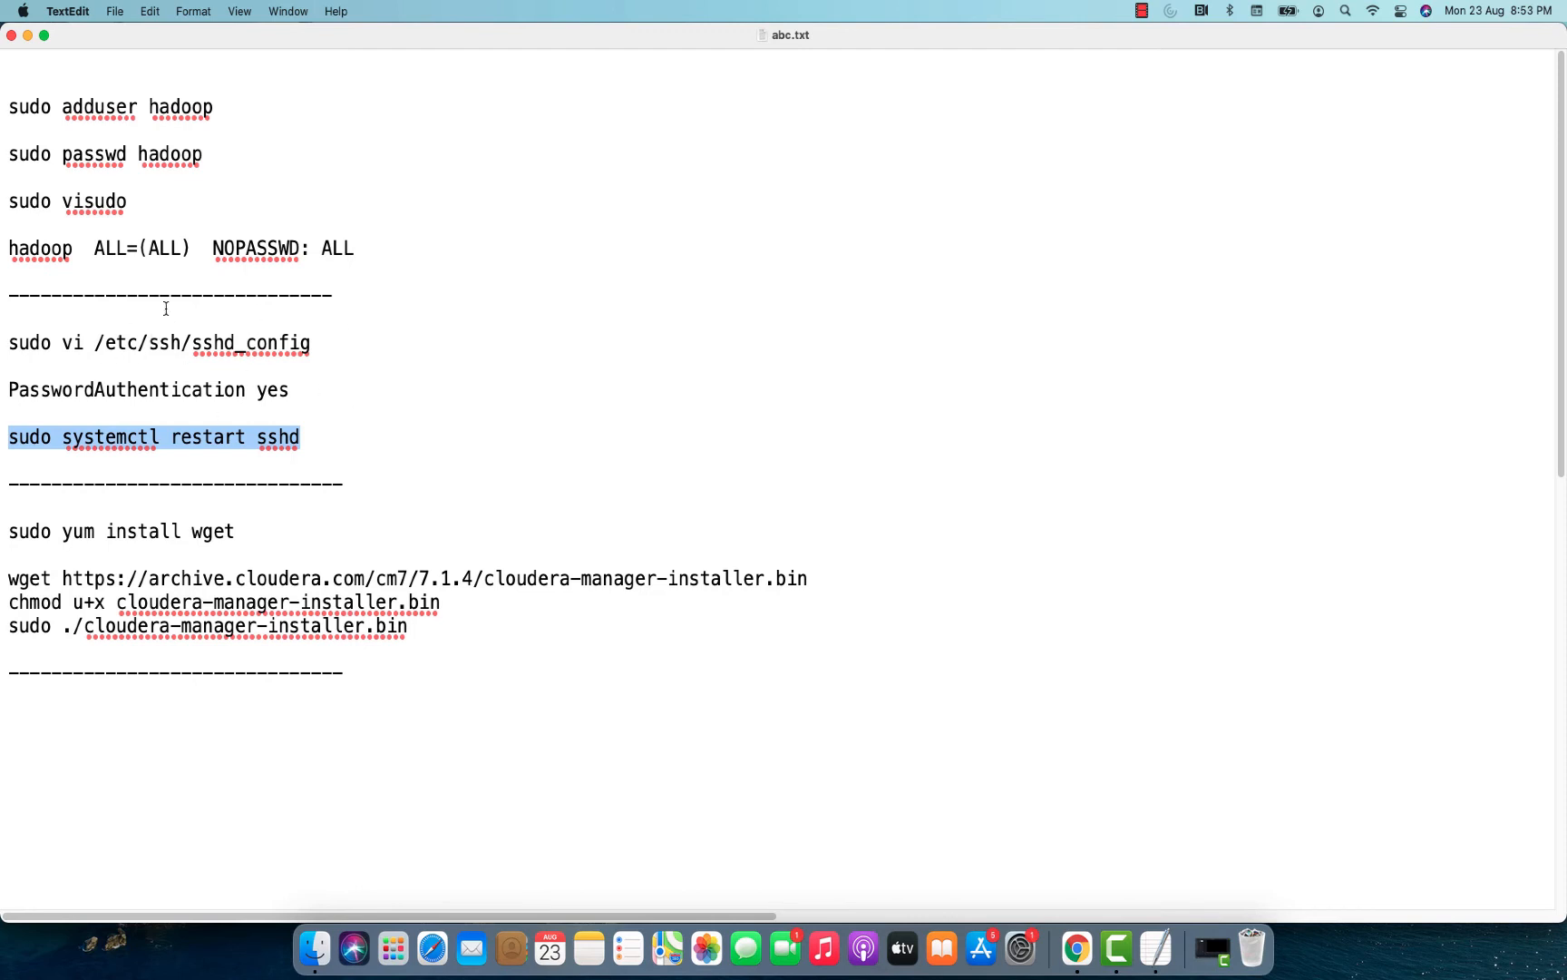
Run sudo systemctl restart sshd from the notes on vm1 to restart the SSH service.
{"action": "key", "text": "super+Tab"}
{"action": "type", "text": "sudo systemctl restart sshd"}
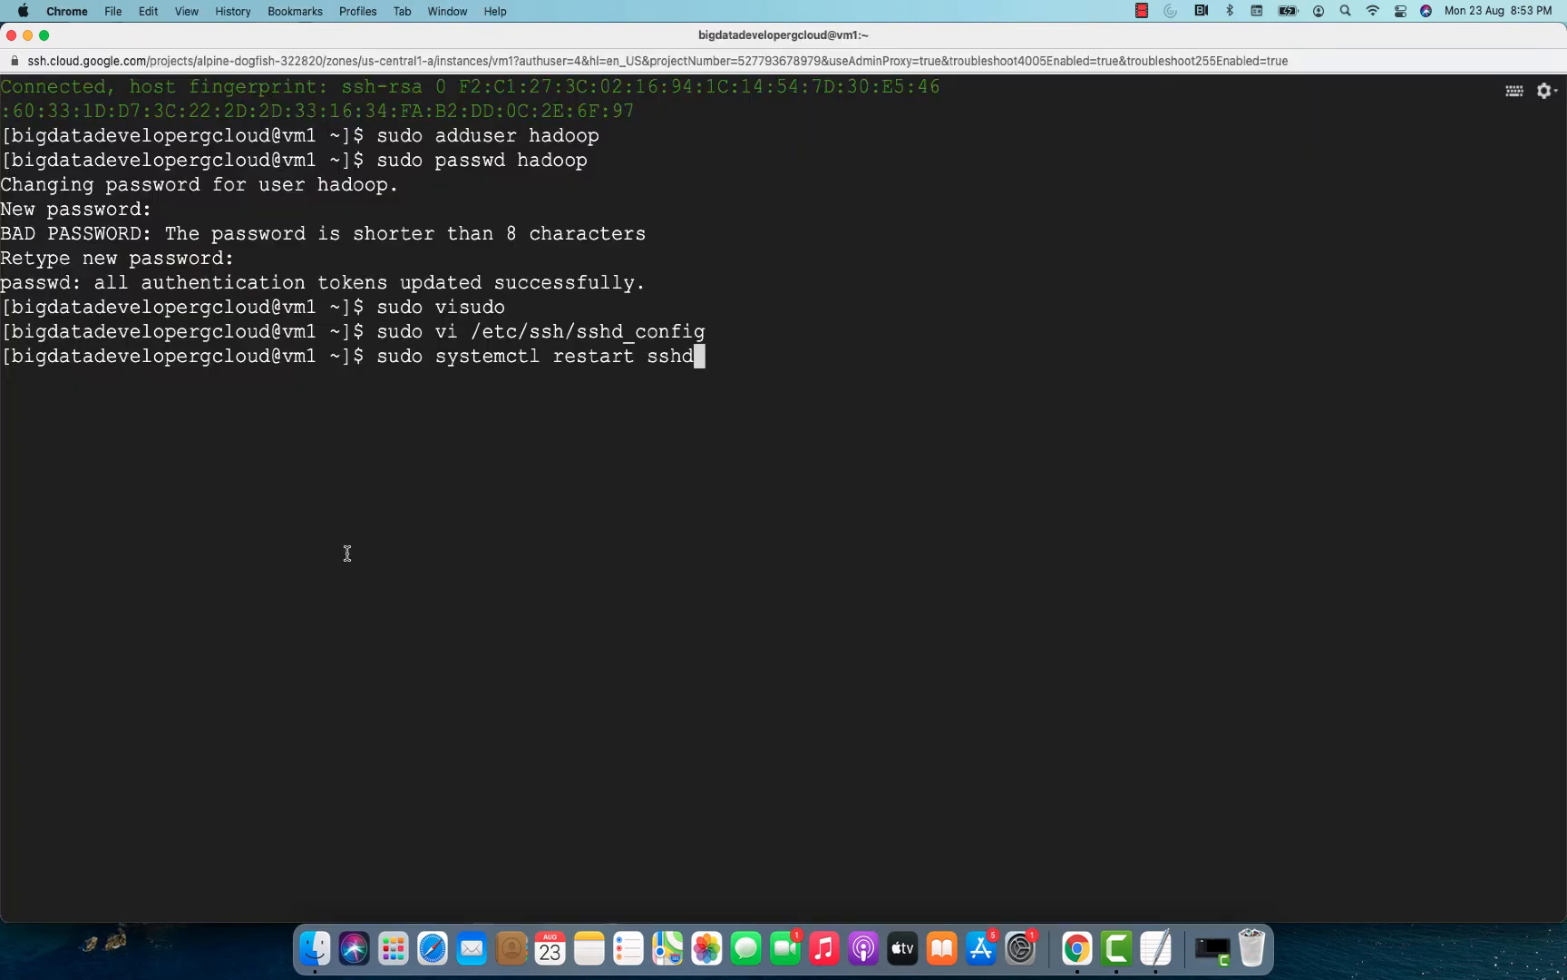
{"action": "key", "text": "Return"}
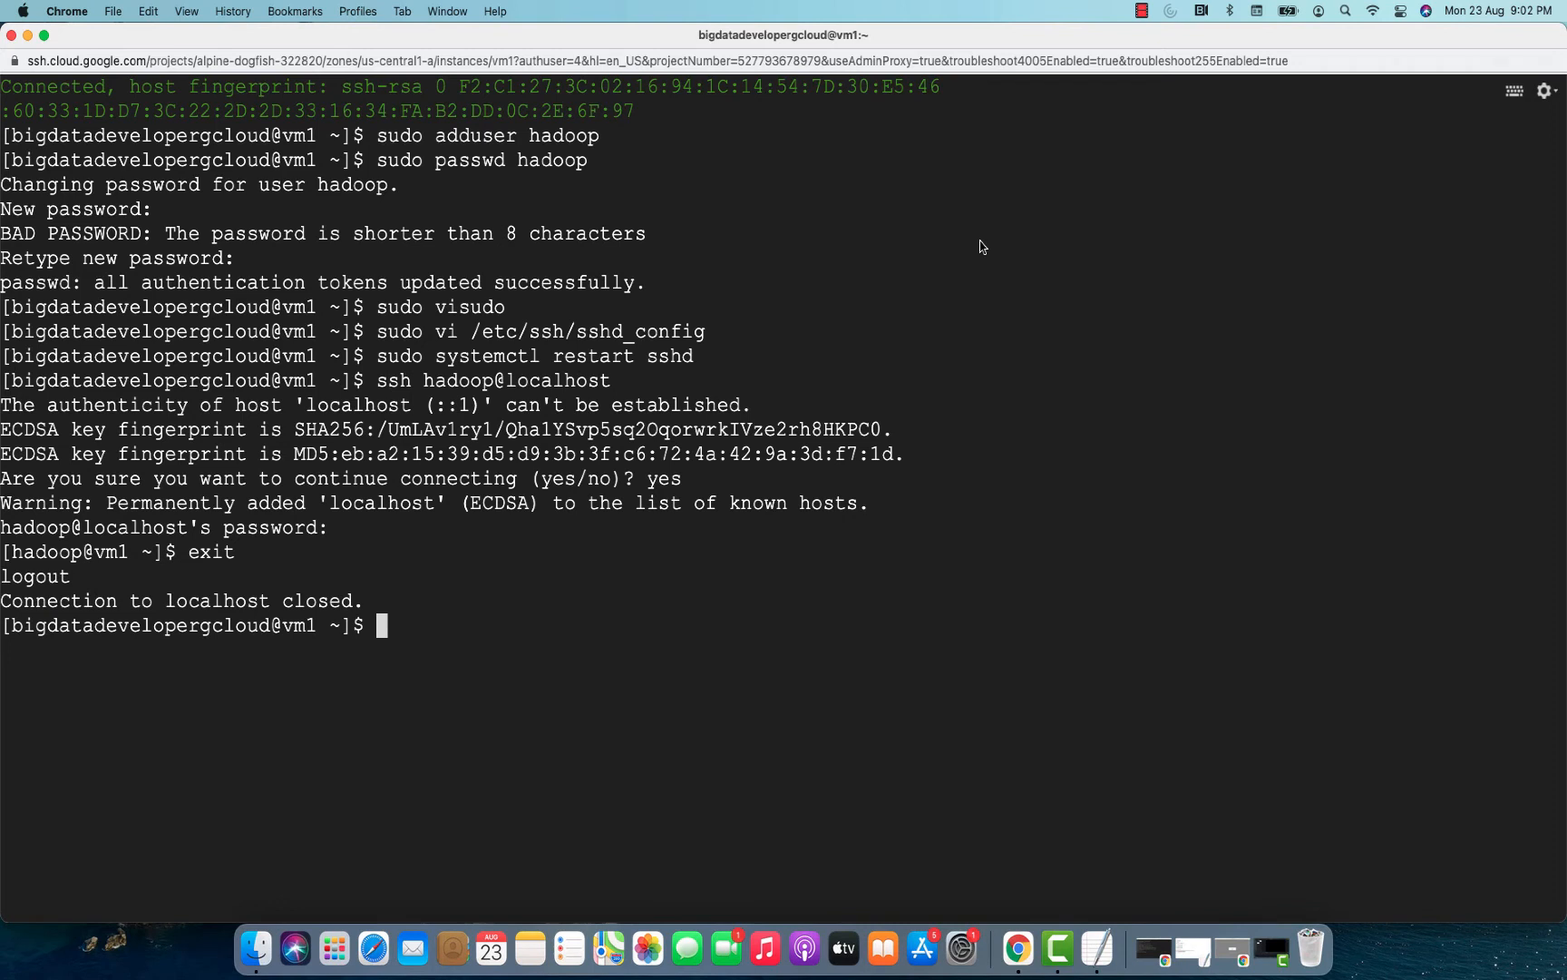
Copy sudo yum install wget from the notes, run it in the new vm1 SSH session and accept the installation with y.
{"action": "left_click", "coordinate": [1232, 948]}
{"action": "left_click", "coordinate": [1115, 948]}
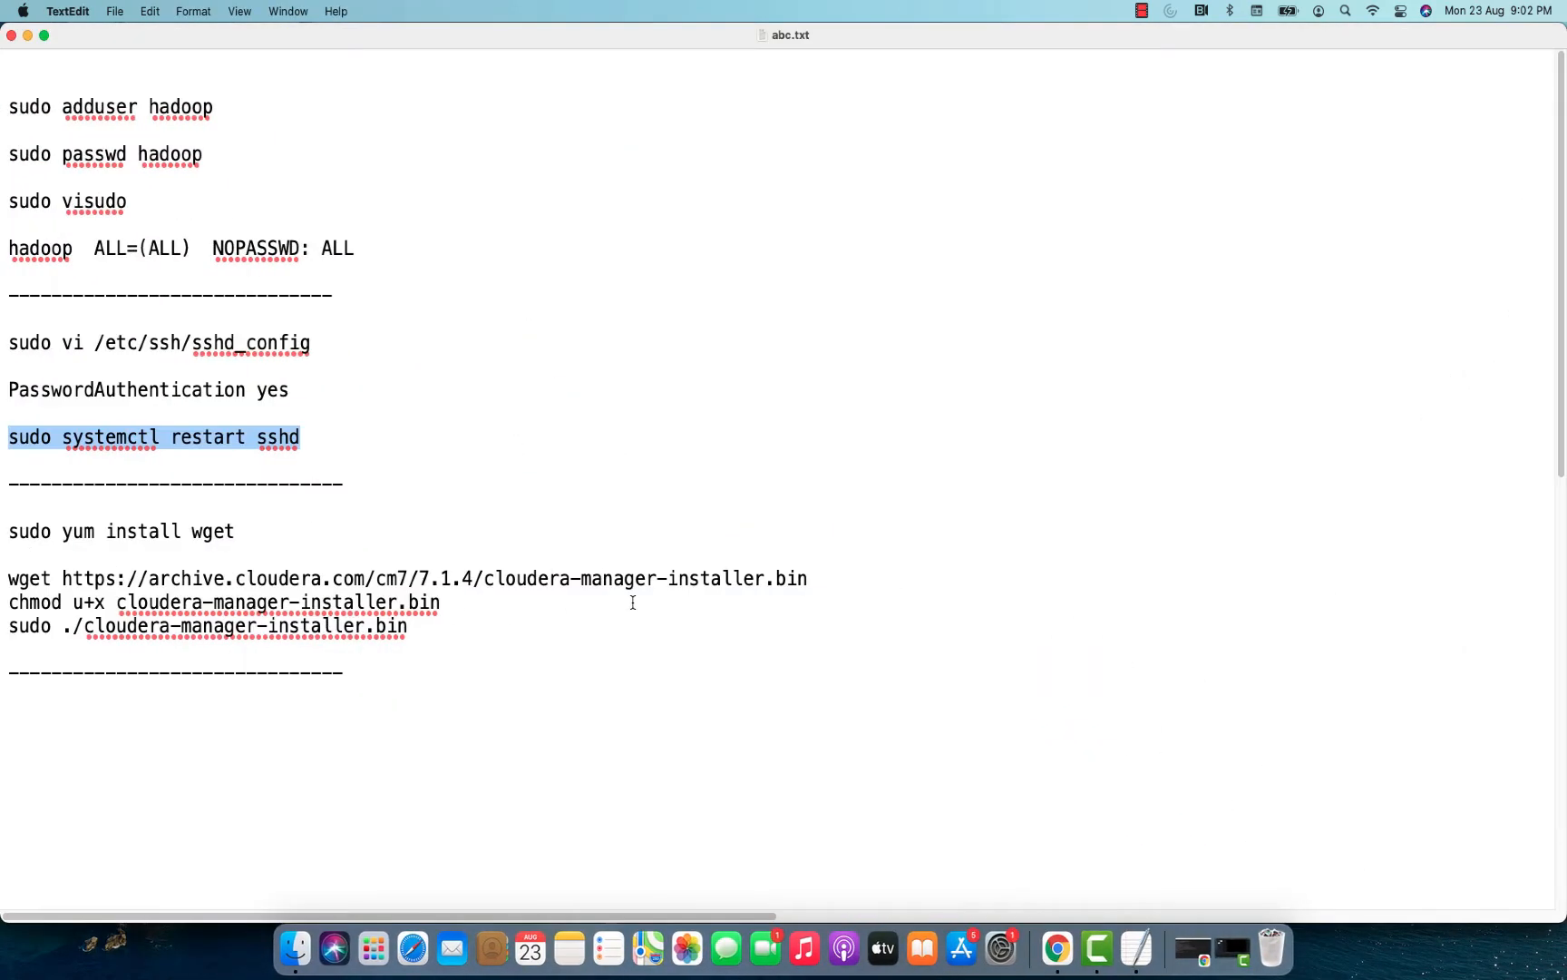
{"action": "left_click", "coordinate": [820, 581]}
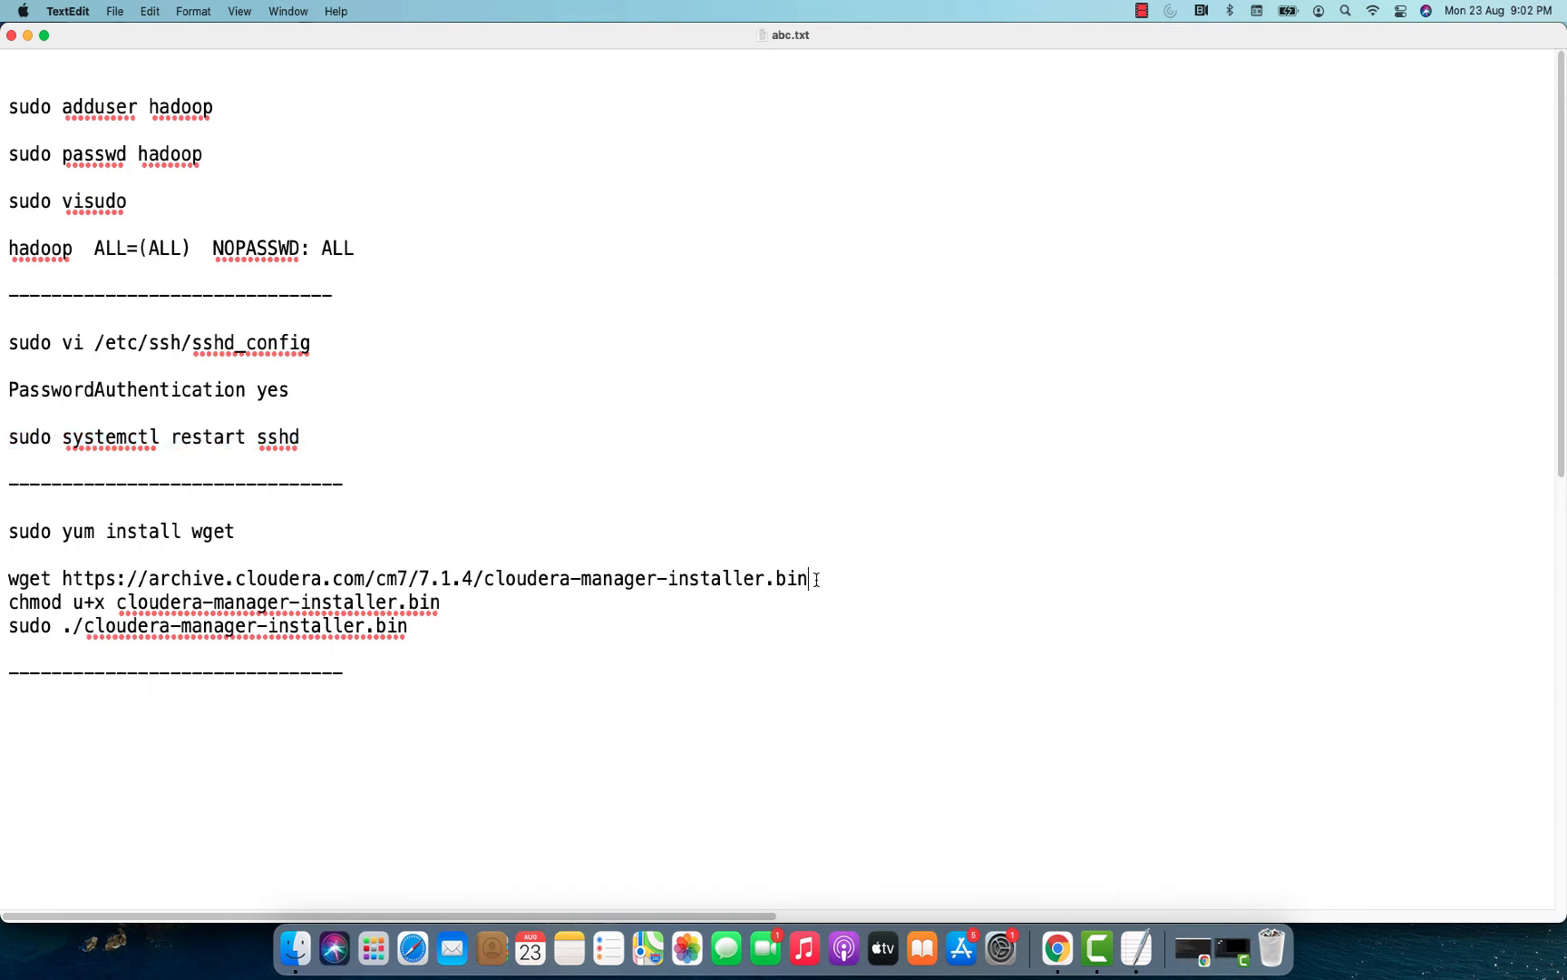
{"action": "key", "text": "super+Tab"}
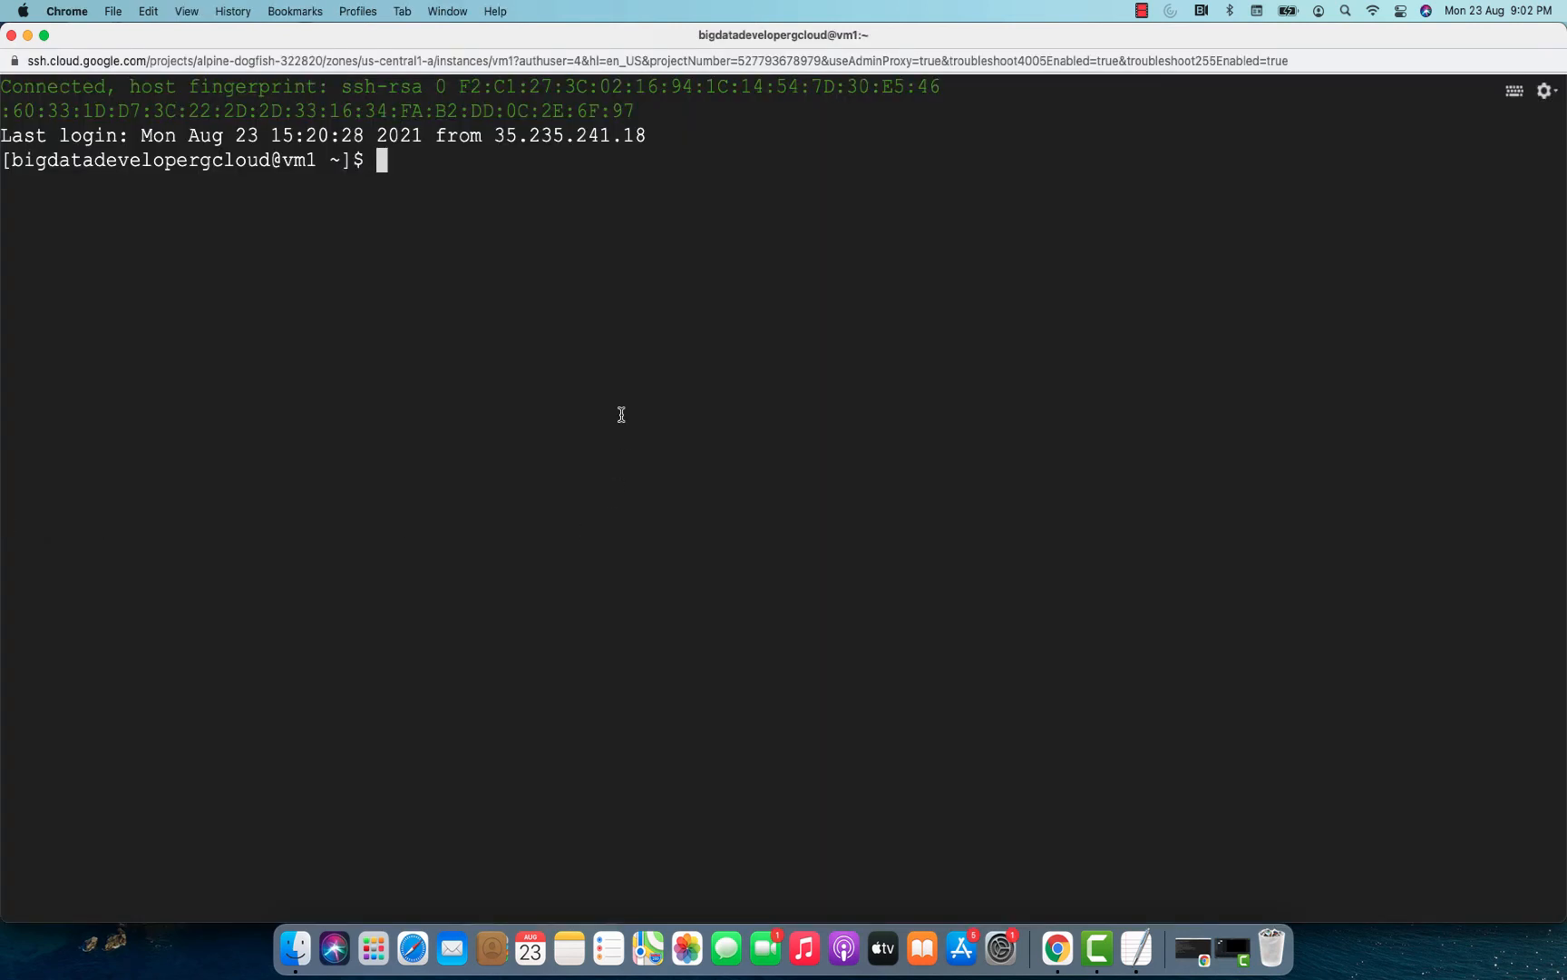
{"action": "type", "text": "sudo yum install wget"}
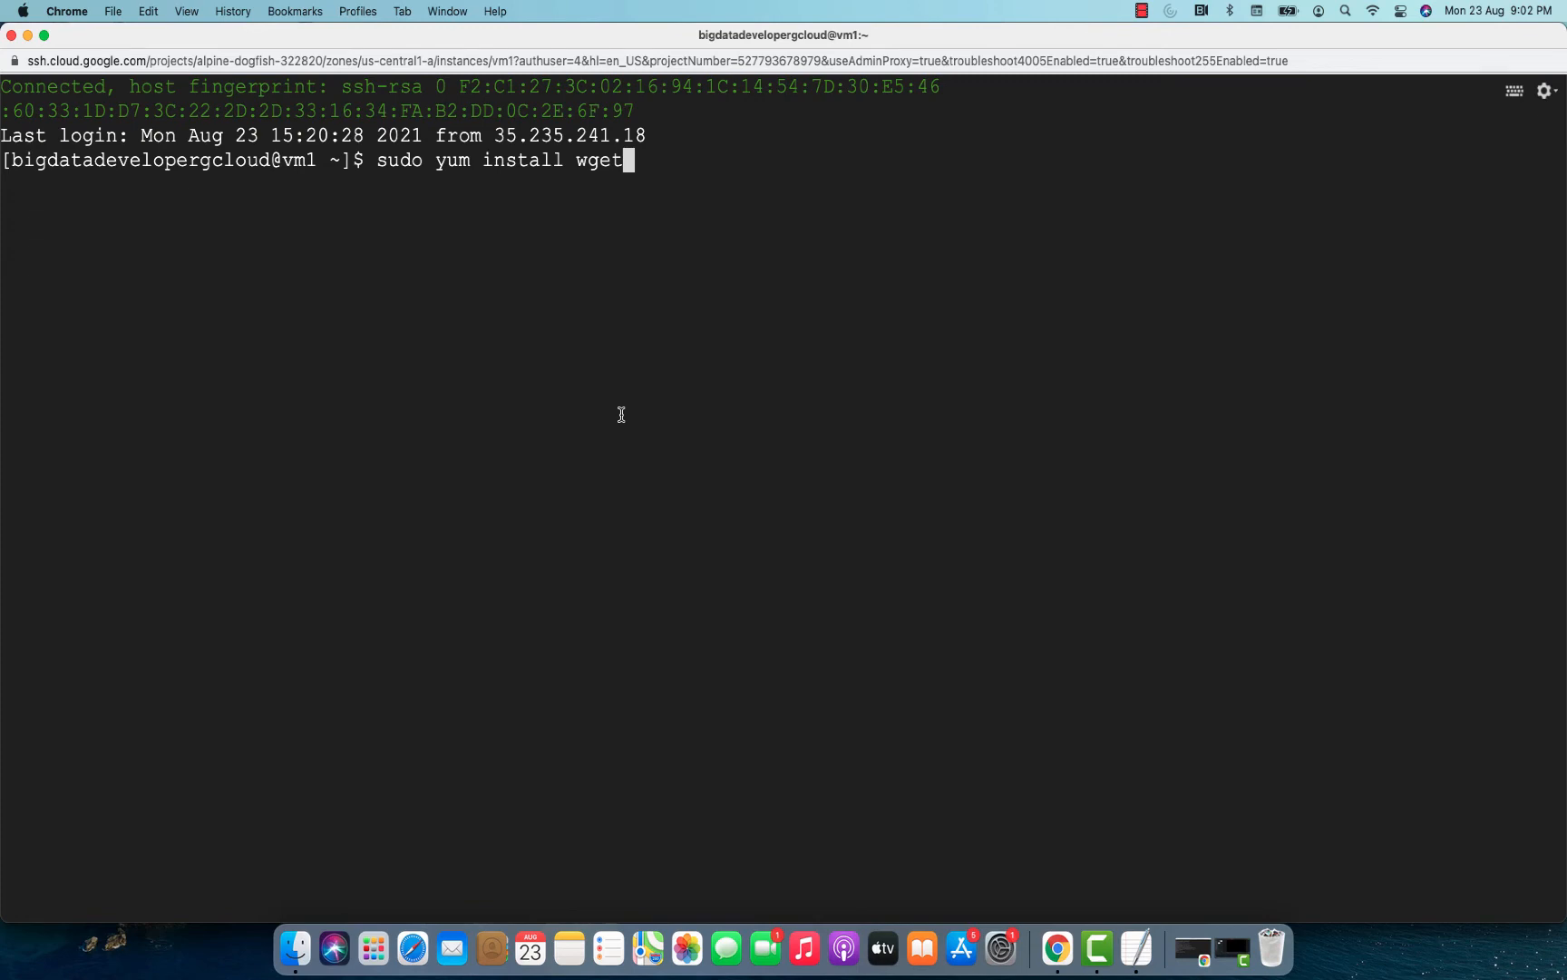
{"action": "key", "text": "Return"}
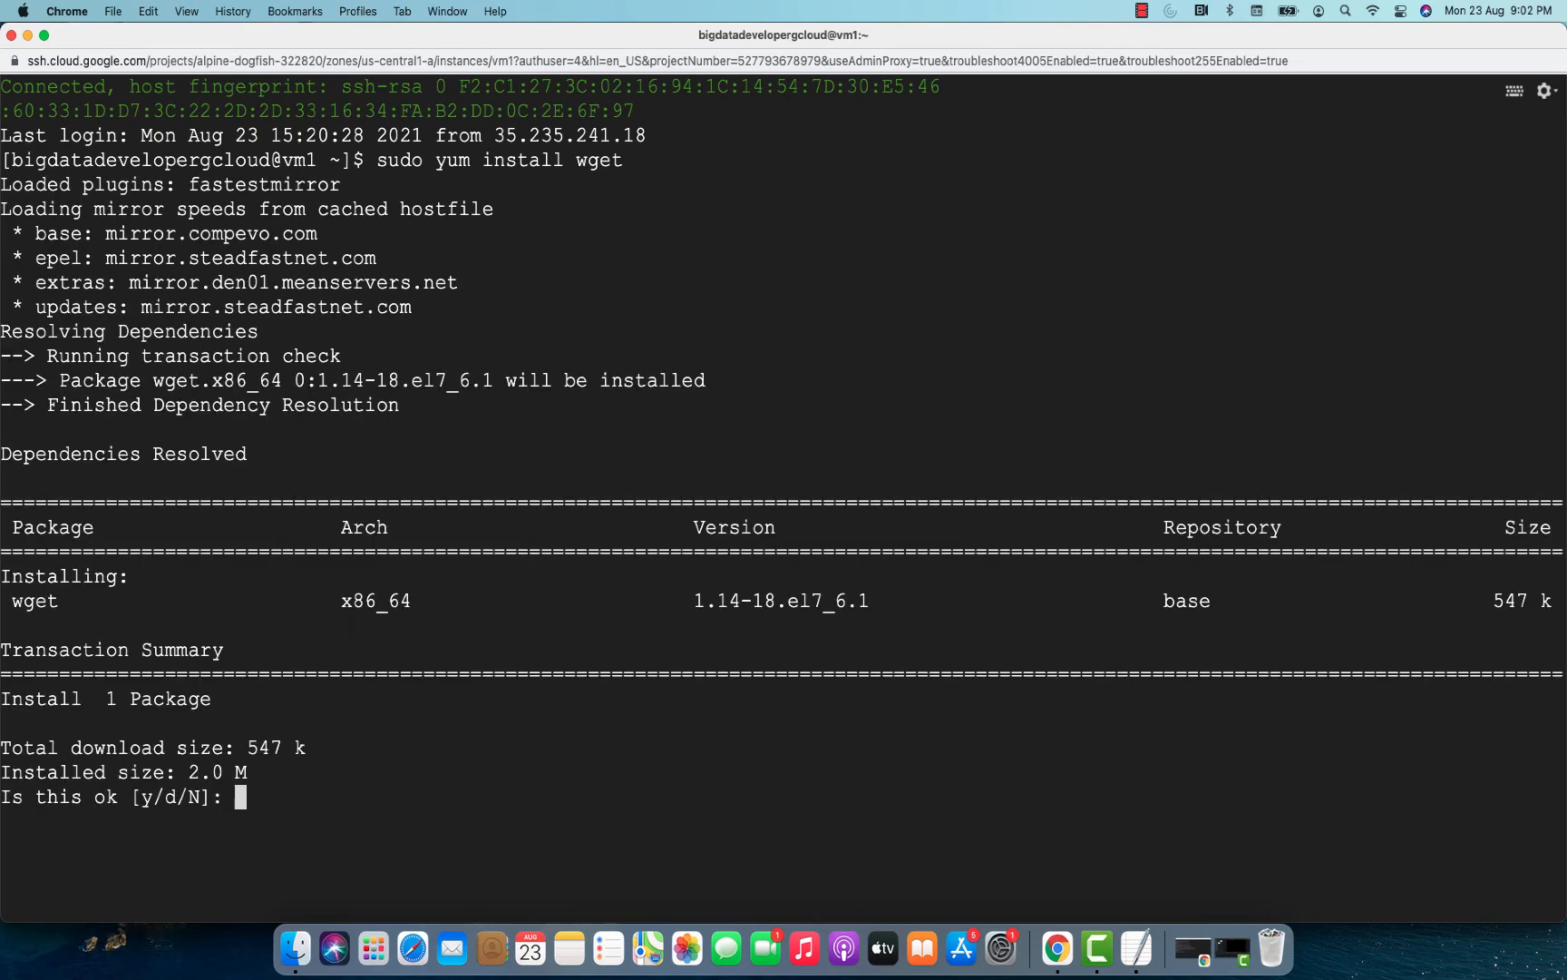
{"action": "type", "text": "y"}
{"action": "key", "text": "Return"}
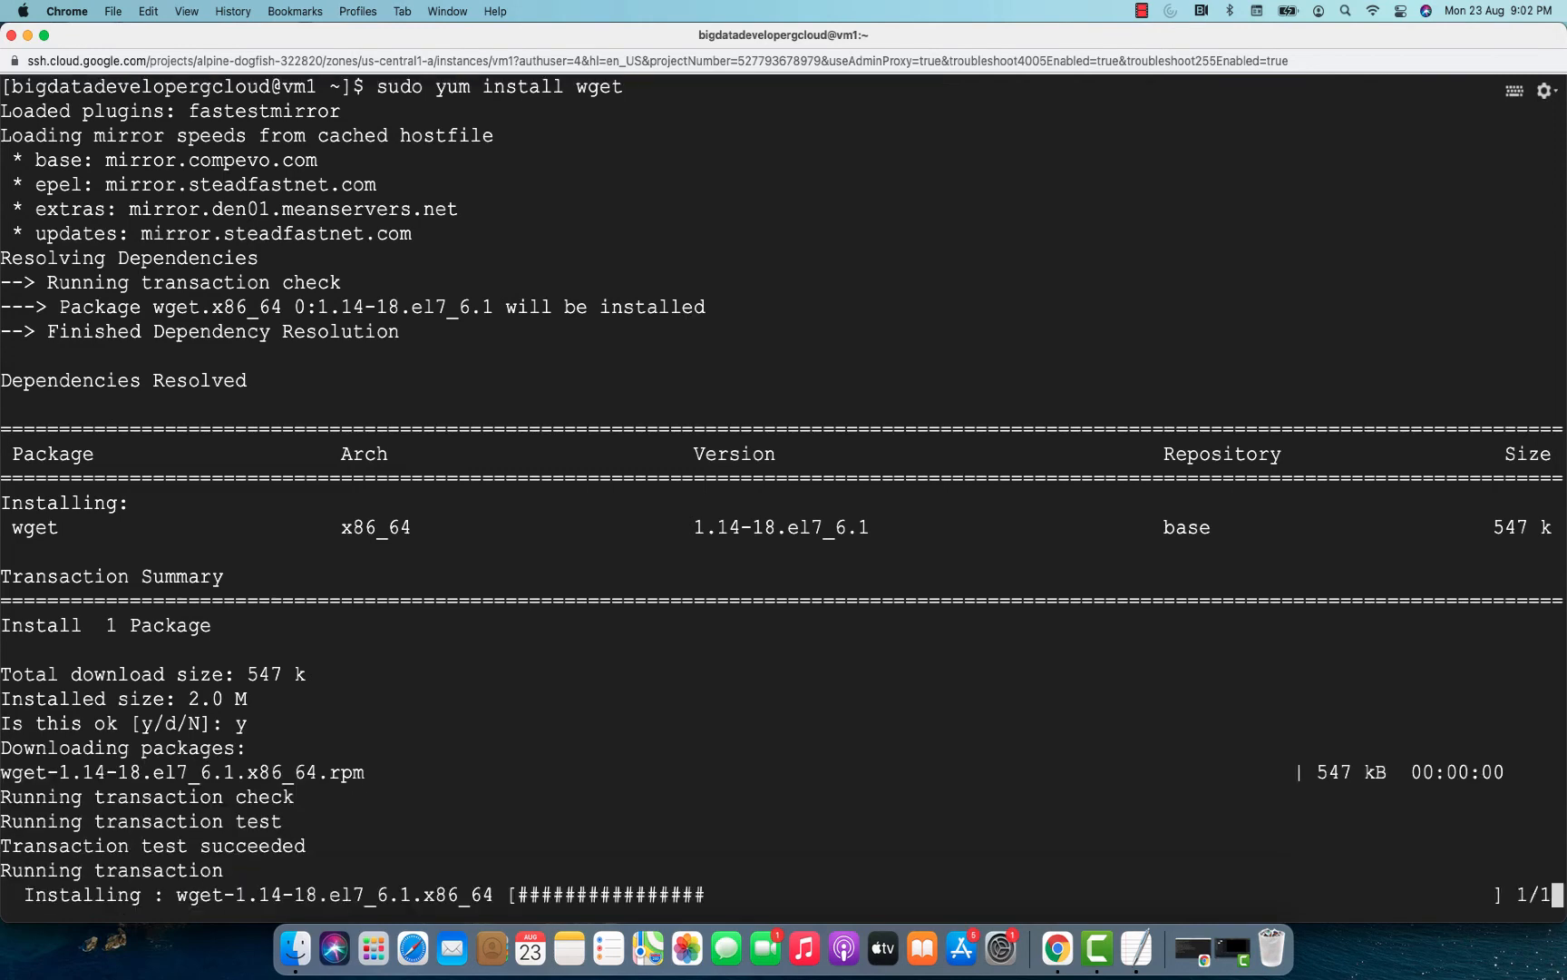
{"action": "key", "text": "super+Tab"}
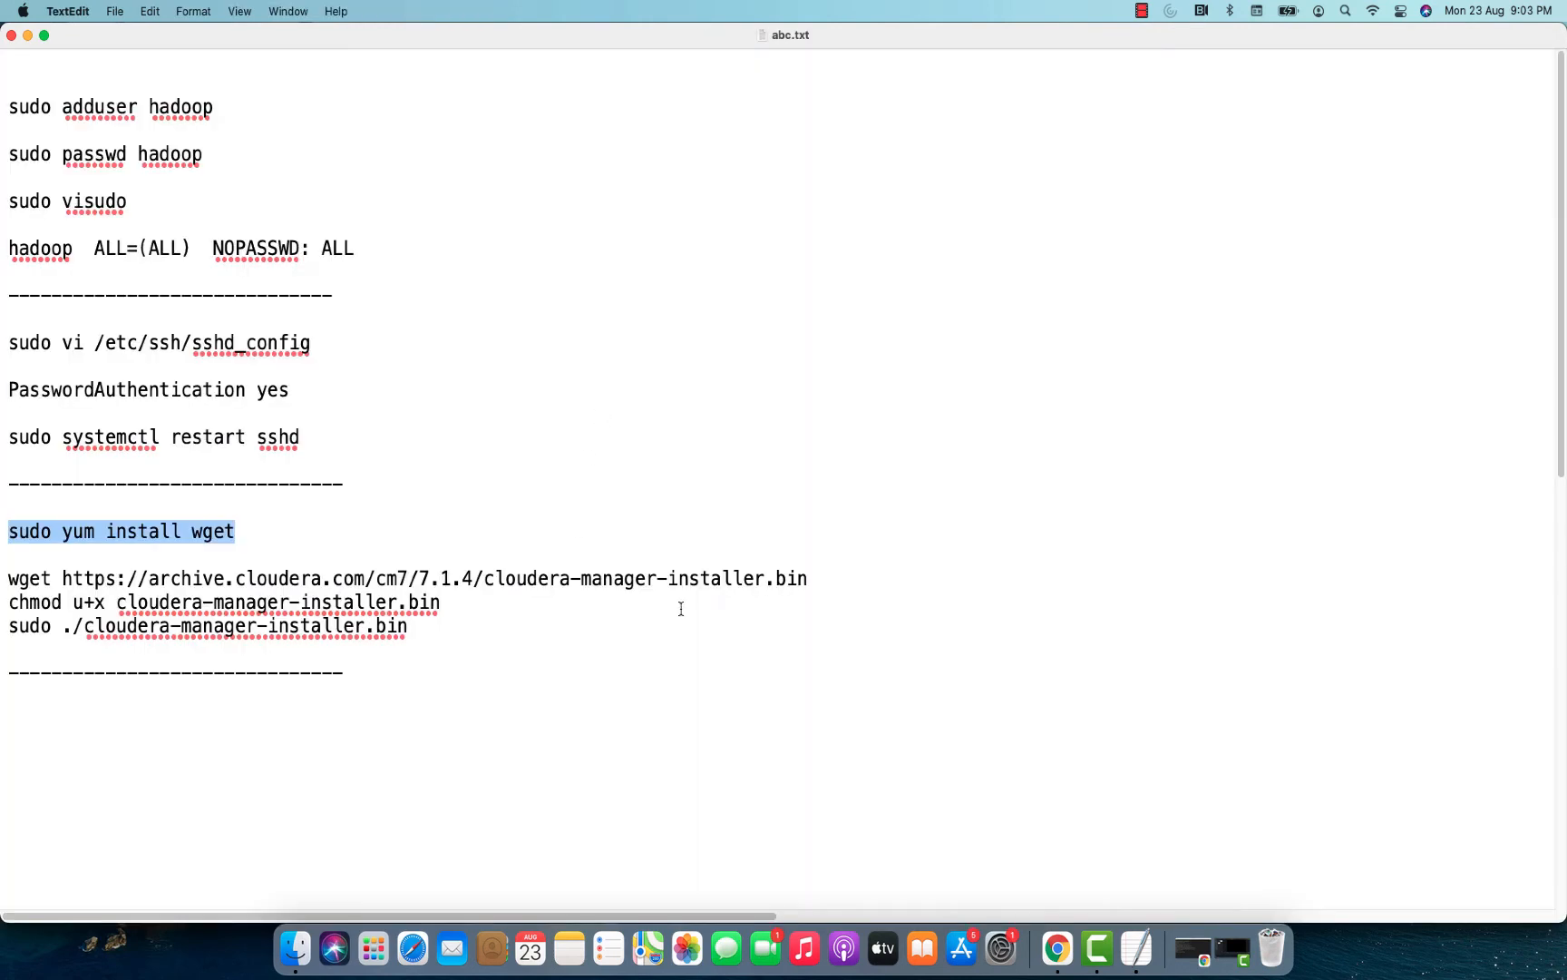
{"action": "left_click_drag", "start_coordinate": [817, 578], "coordinate": [3, 578]}
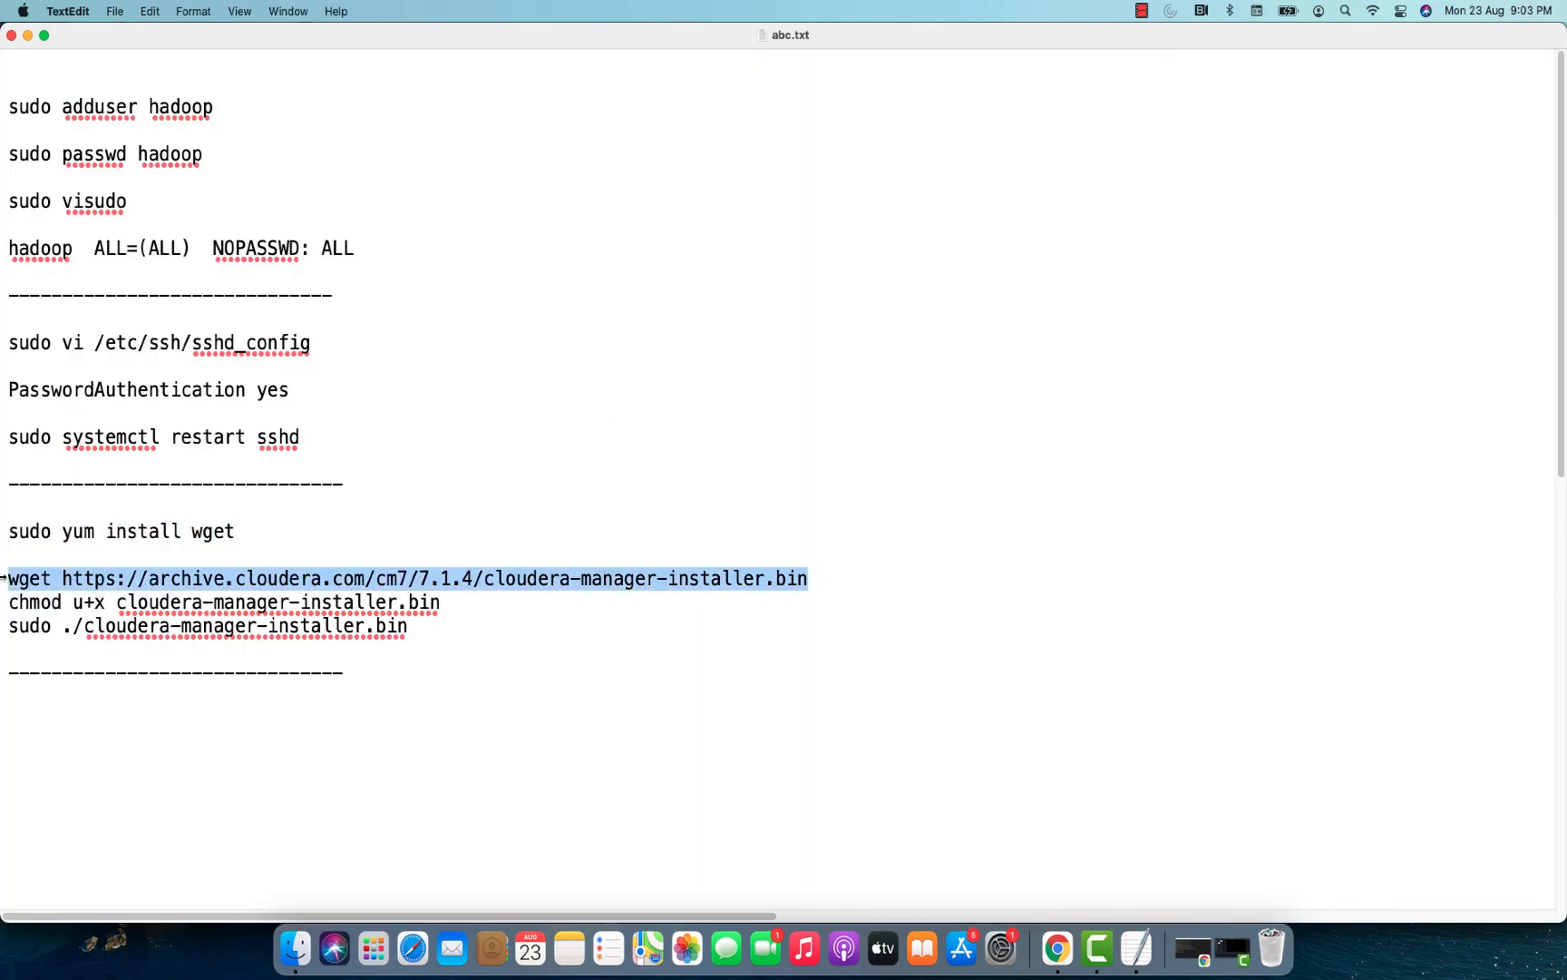
{"action": "key", "text": "super+c"}
{"action": "key", "text": "super+Tab"}
{"action": "key", "text": "super+v"}
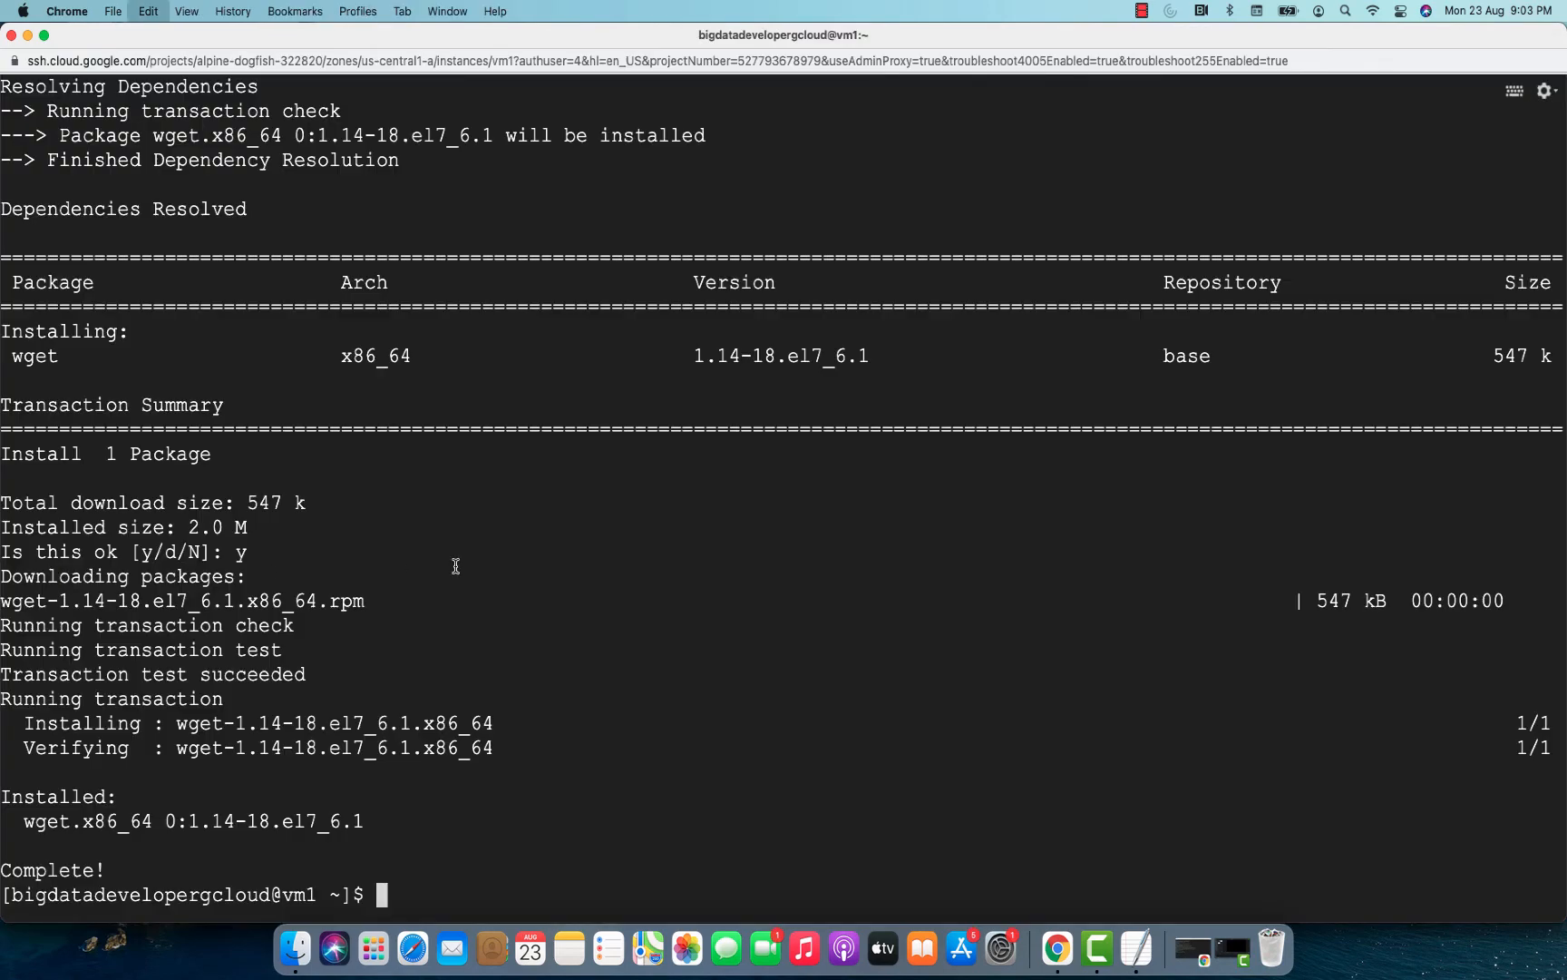
{"action": "key", "text": "Return"}
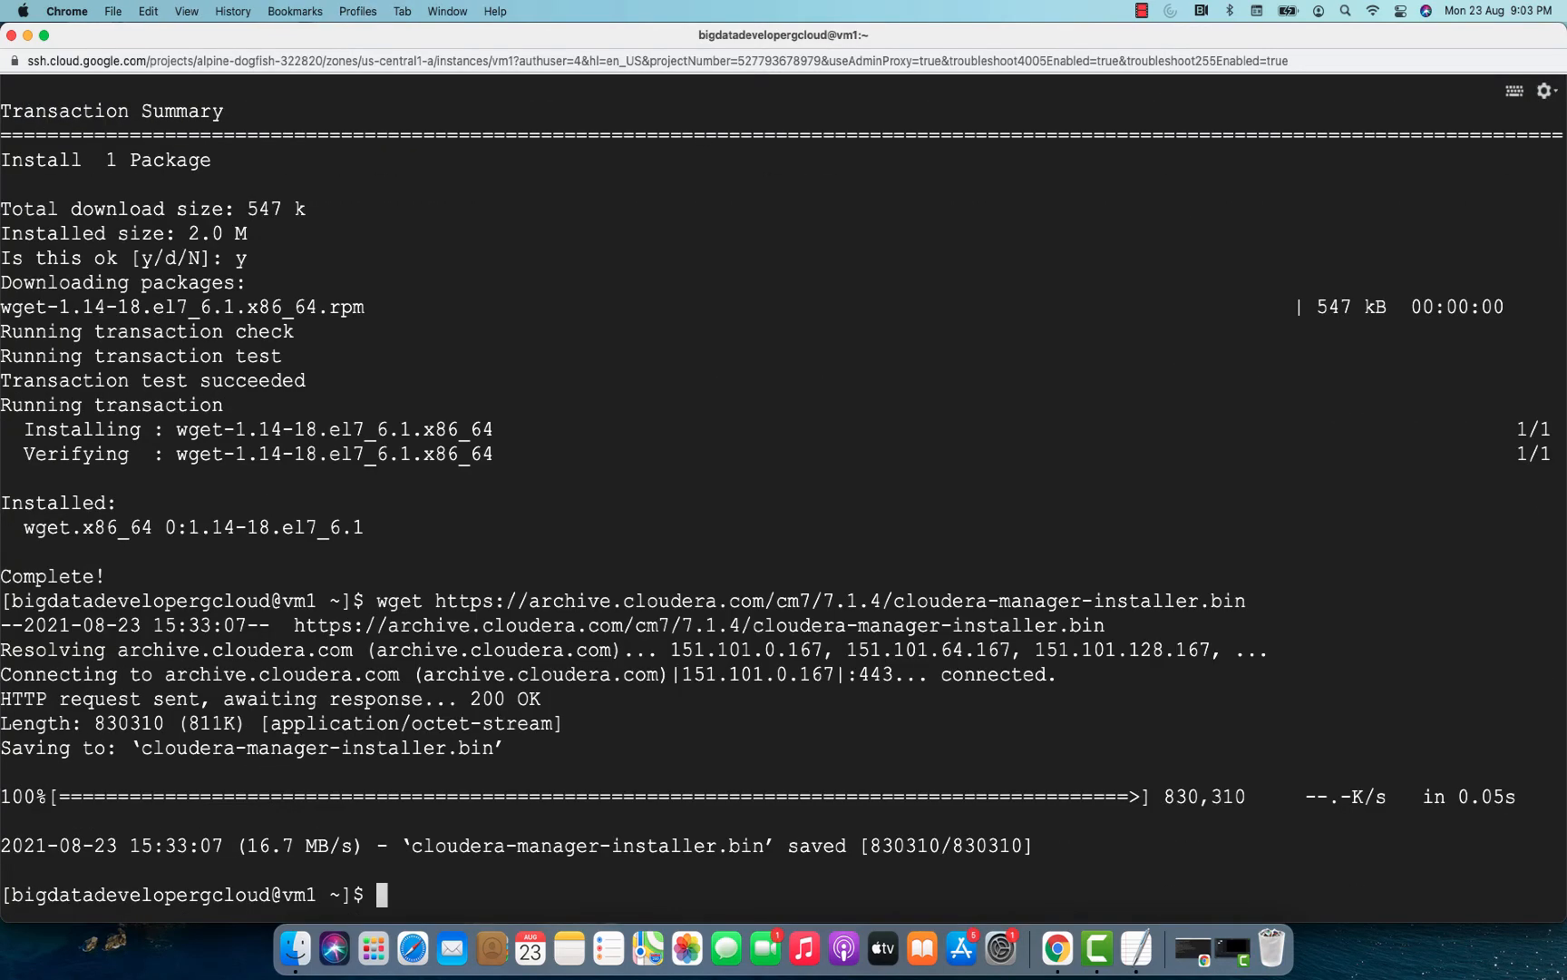
Copy chmod u+x cloudera-manager-installer.bin from the notes and run it on vm1 to make the installer executable.
{"action": "key", "text": "super+Tab"}
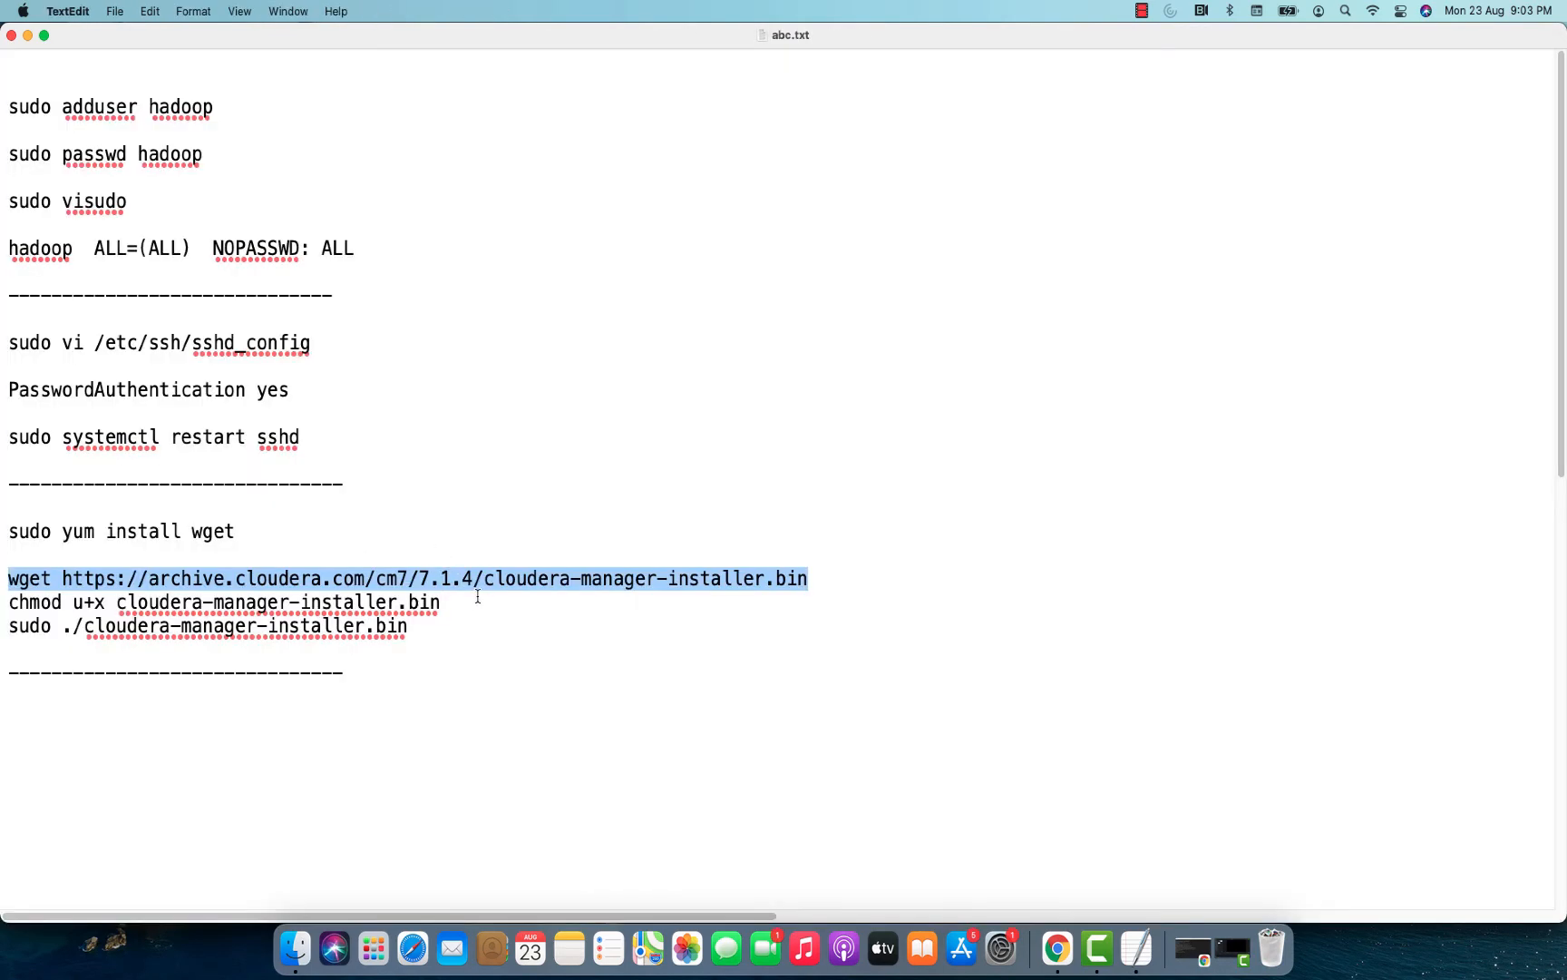
{"action": "left_click_drag", "start_coordinate": [476, 602], "coordinate": [13, 605]}
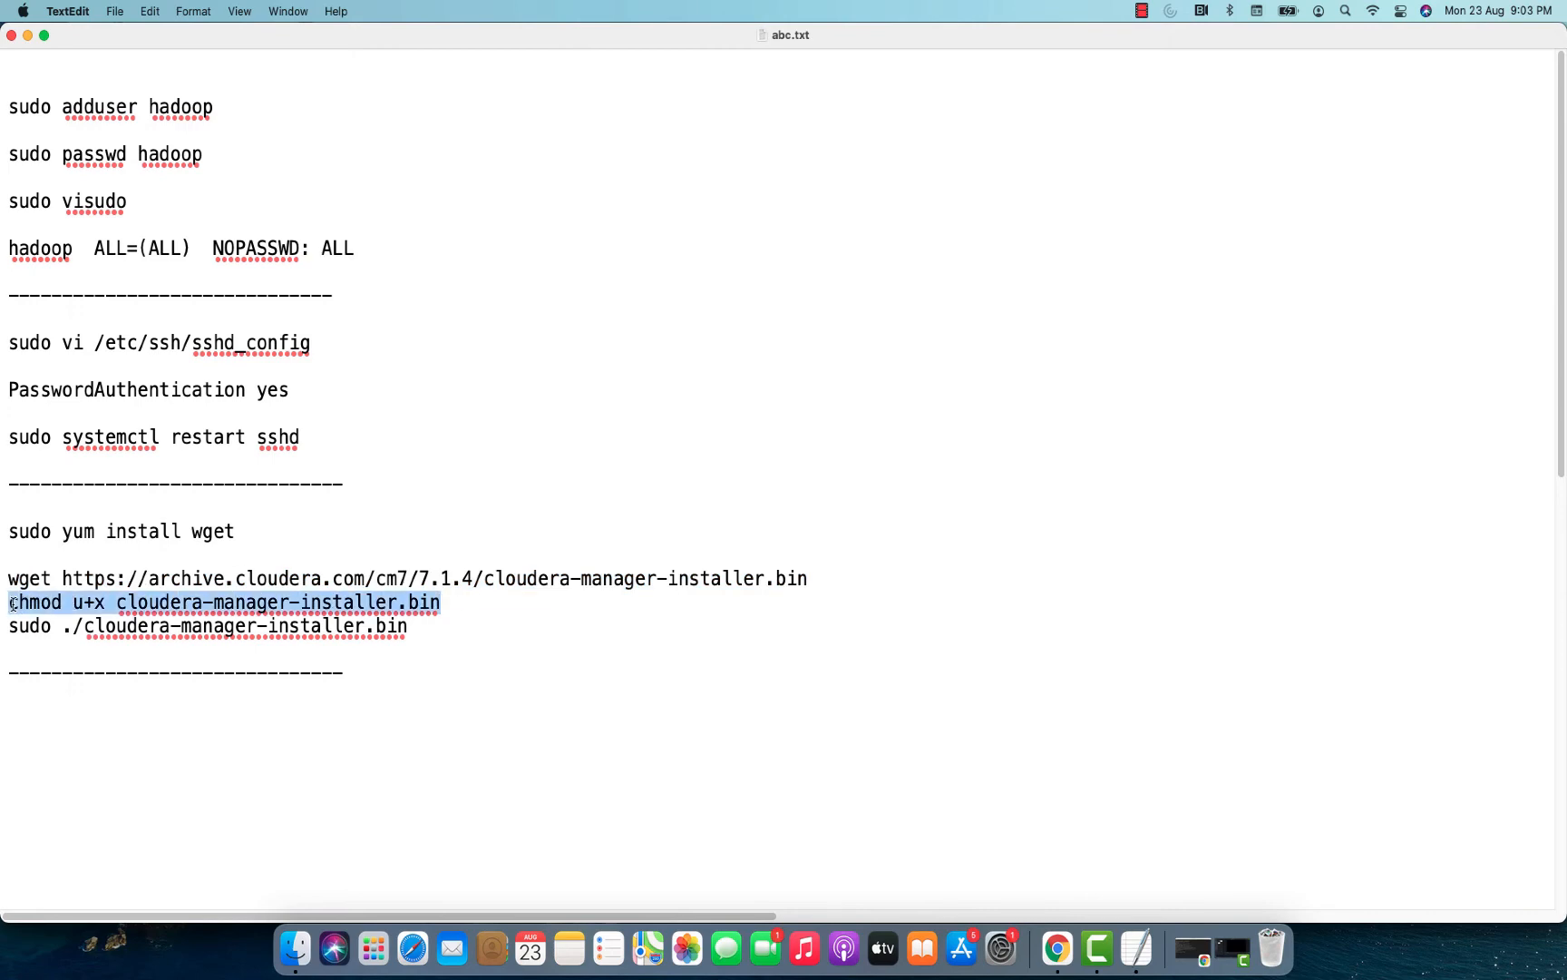
{"action": "key", "text": "super+Tab"}
{"action": "key", "text": "super+v"}
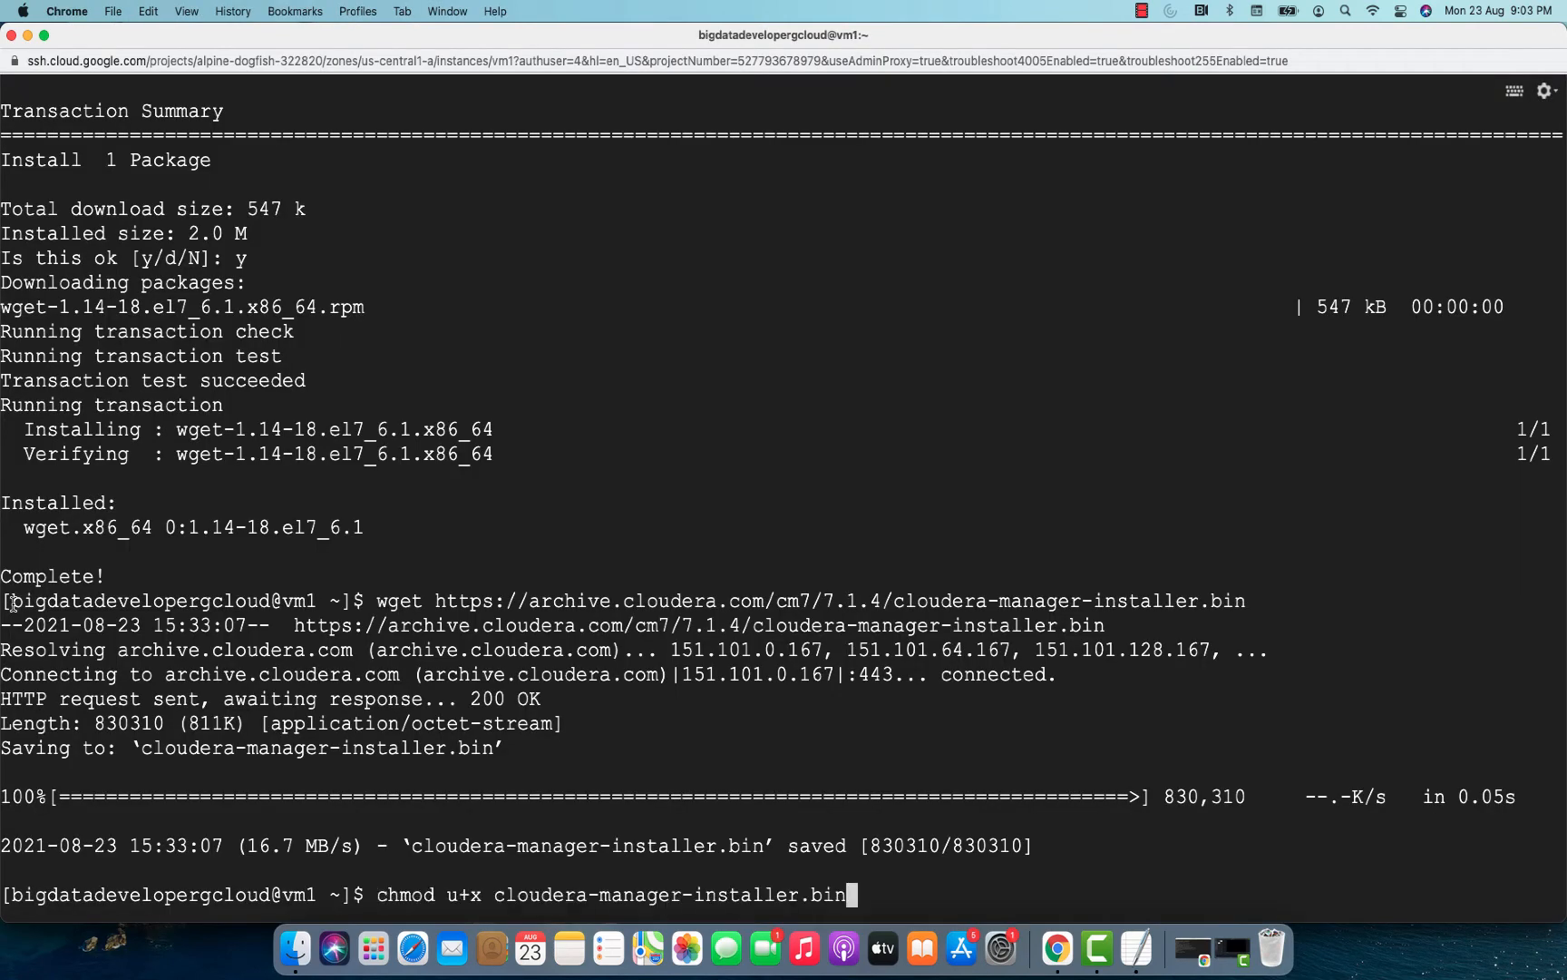
{"action": "key", "text": "Return"}
Copy sudo ./cloudera-manager-installer.bin from the notes, run it on vm1, and advance past the installer's README and Cloudera Standard License pages.
{"action": "key", "text": "super+Tab"}
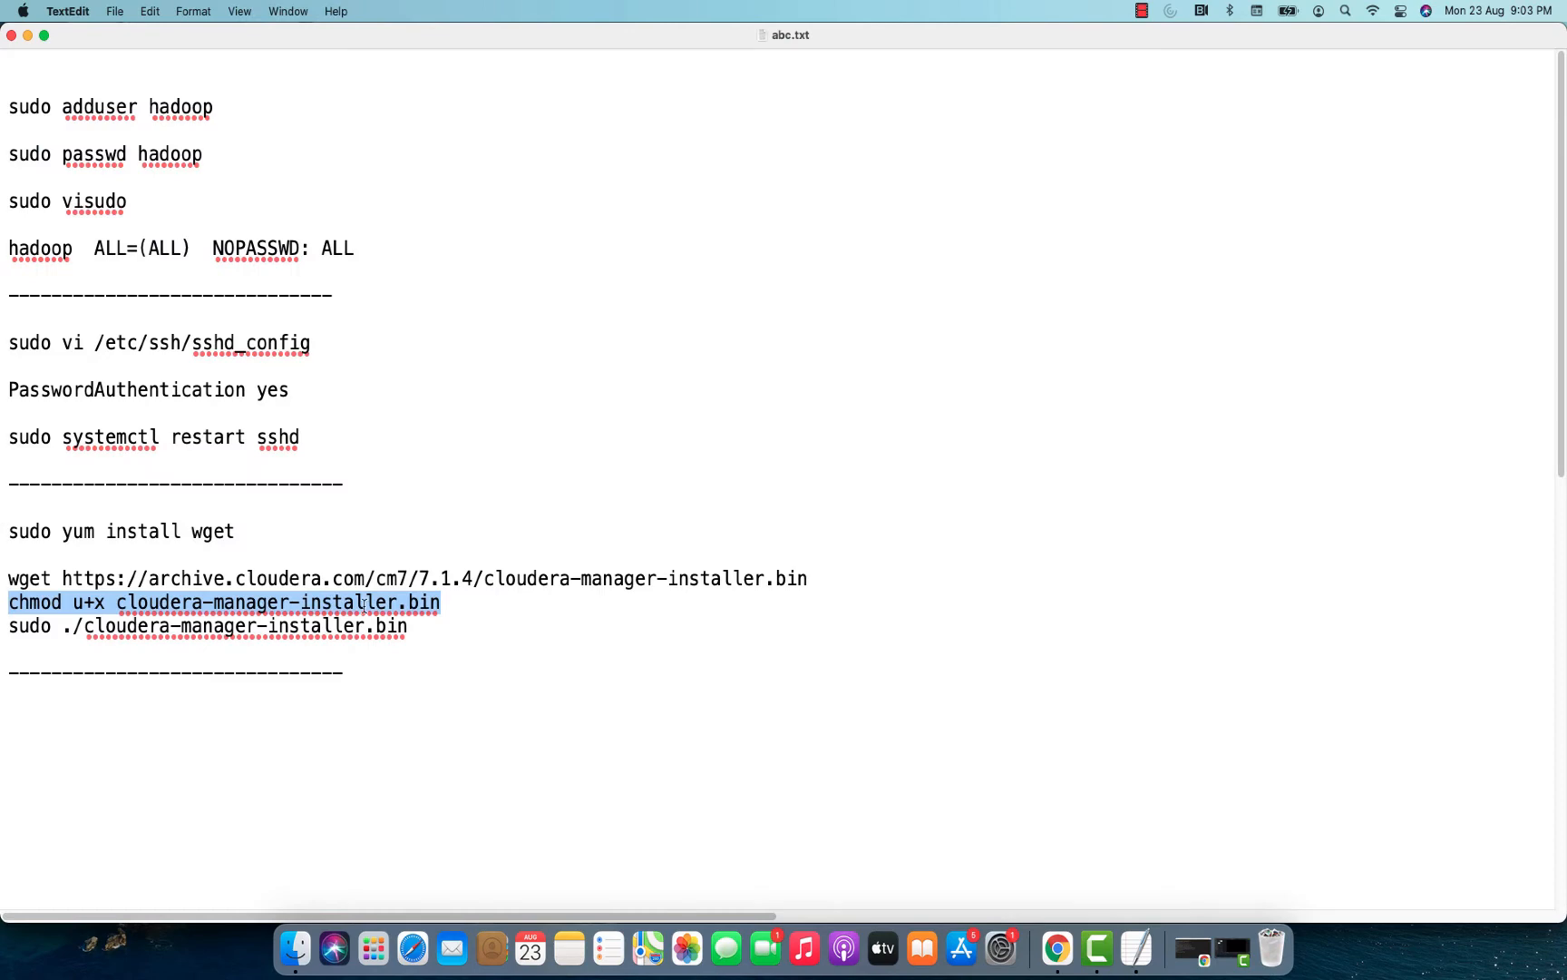
{"action": "left_click_drag", "start_coordinate": [409, 626], "coordinate": [2, 632]}
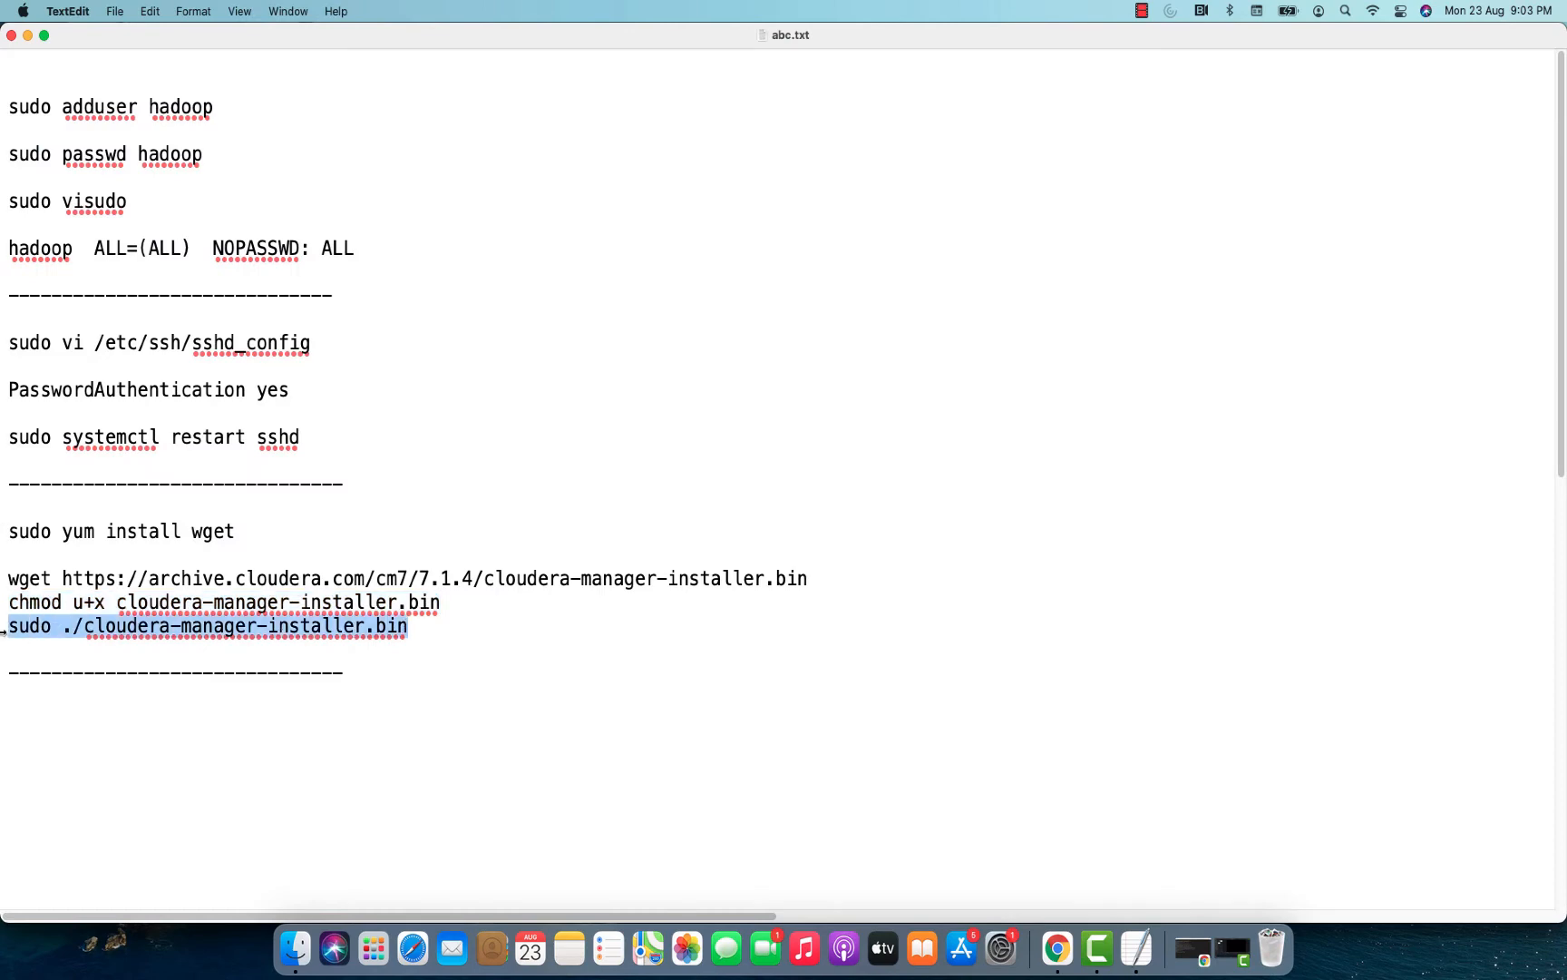
{"action": "key", "text": "super+c"}
{"action": "key", "text": "super+Tab"}
{"action": "key", "text": "super+v"}
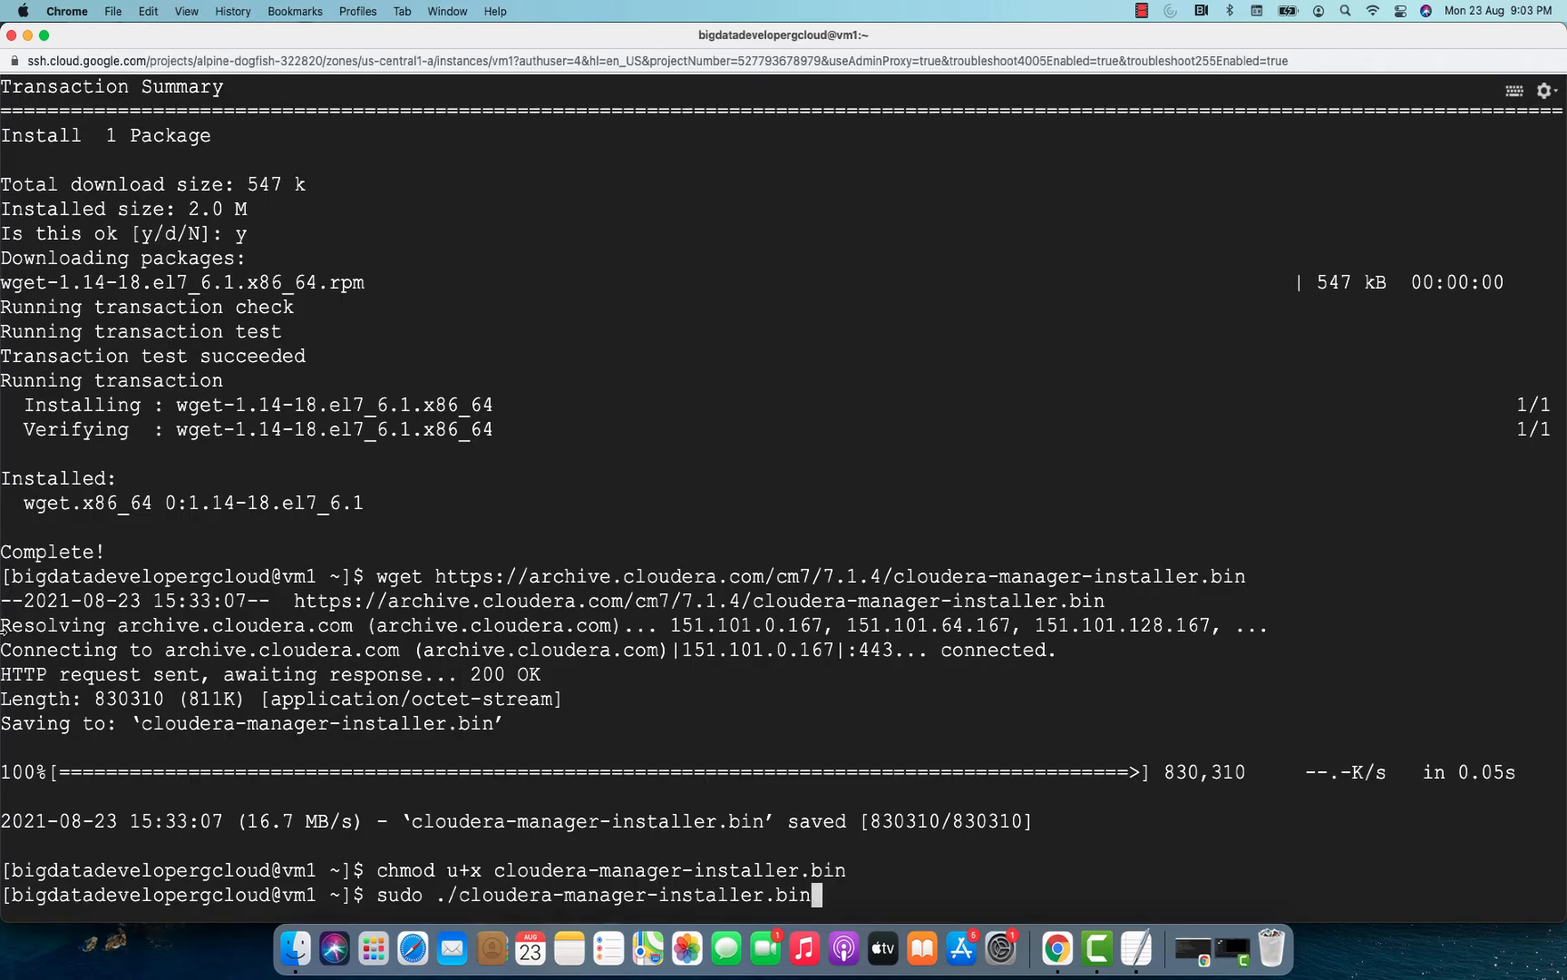
{"action": "key", "text": "Return"}
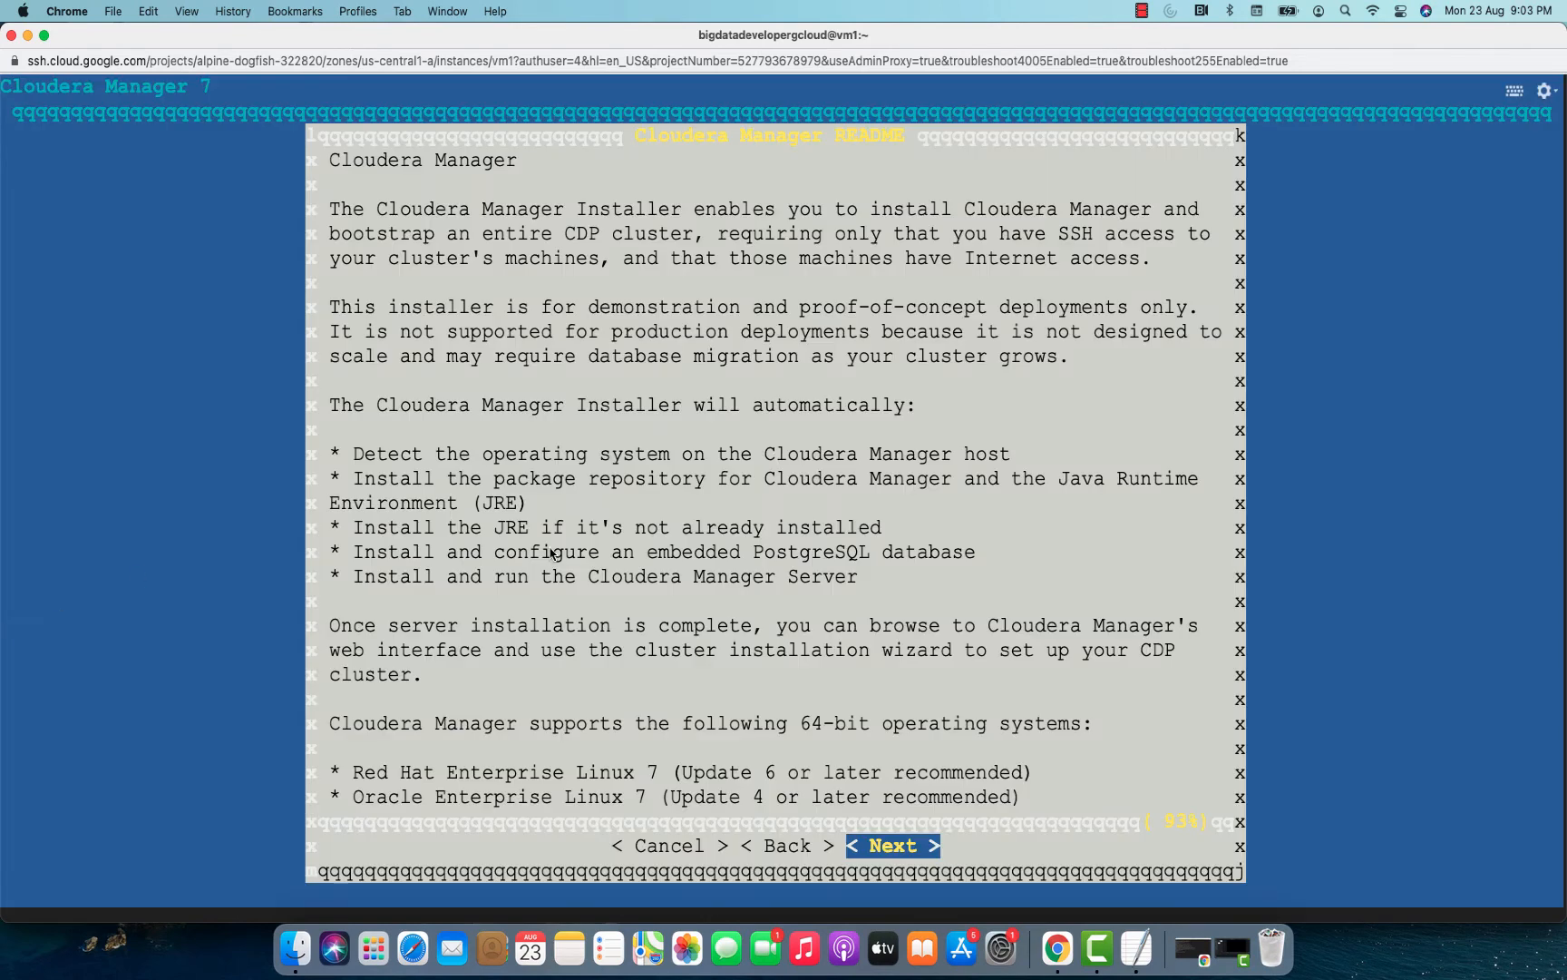
{"action": "key", "text": "Return"}
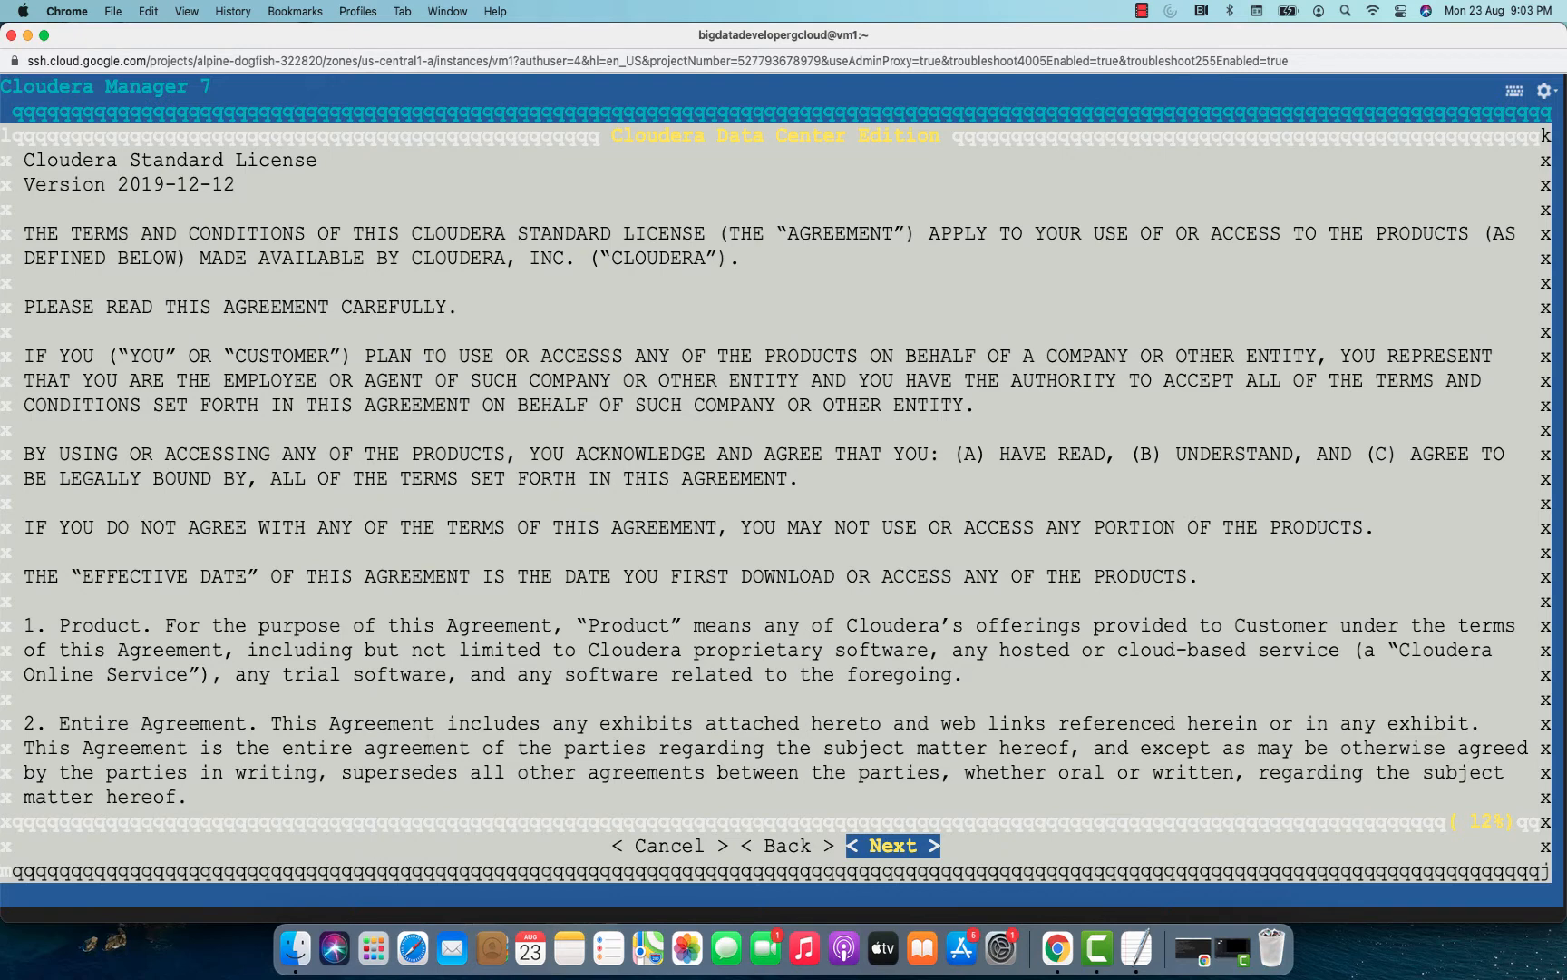
{"action": "key", "text": "Return"}
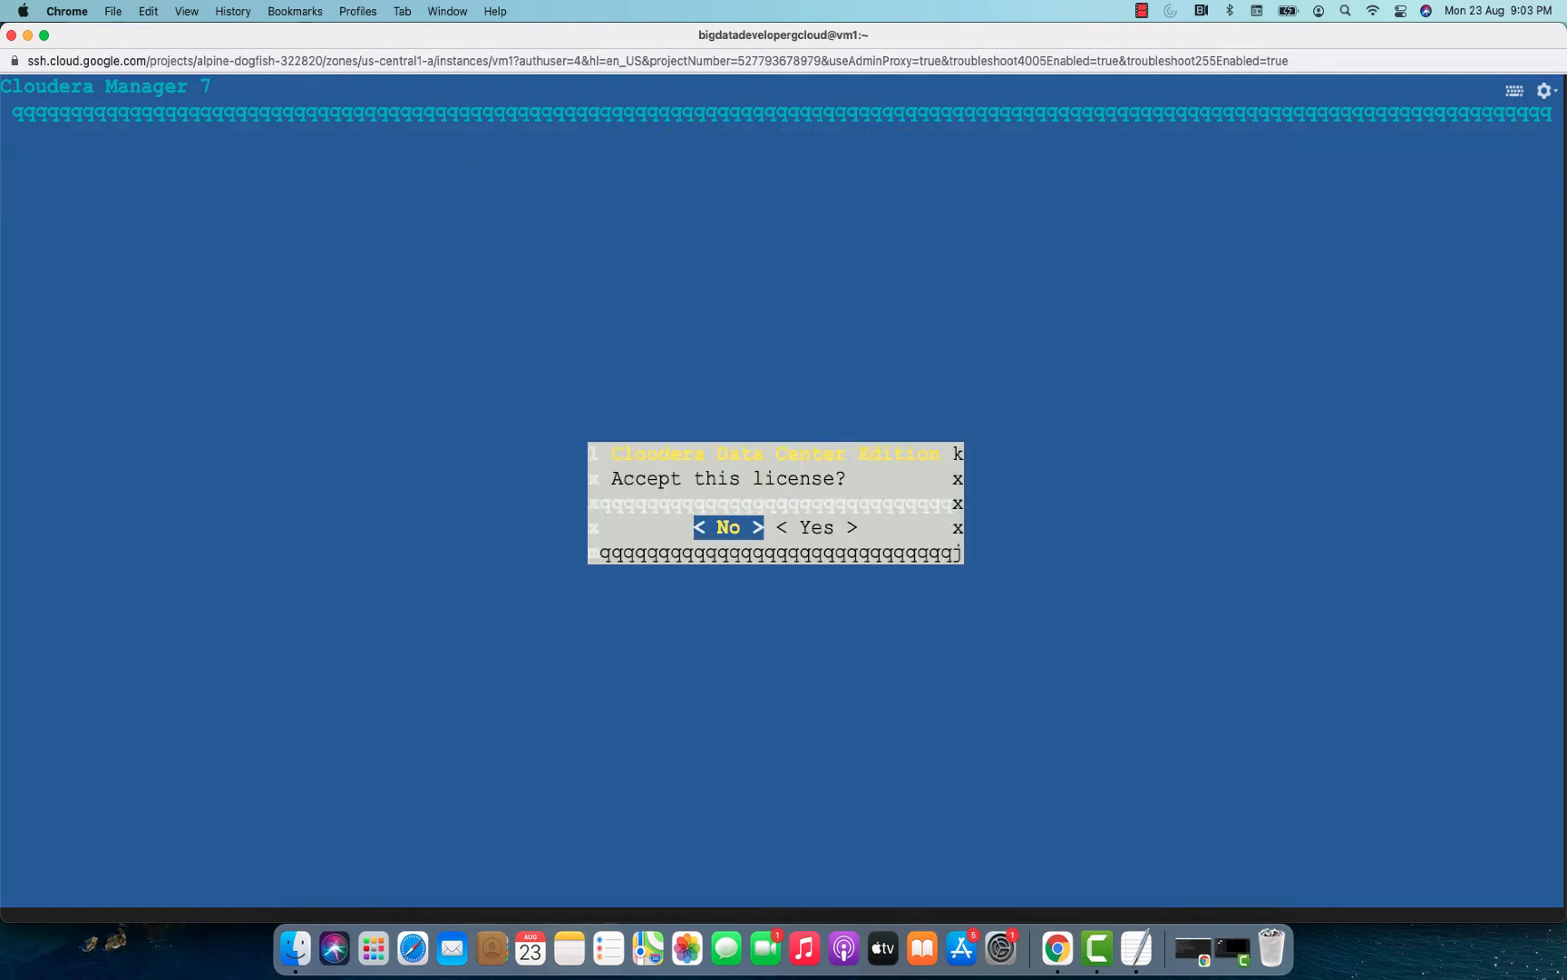
Accept the Cloudera Data Center Edition license, let the installation run, and acknowledge the Next step and Finish messages to close the installer.
{"action": "key", "text": "Right"}
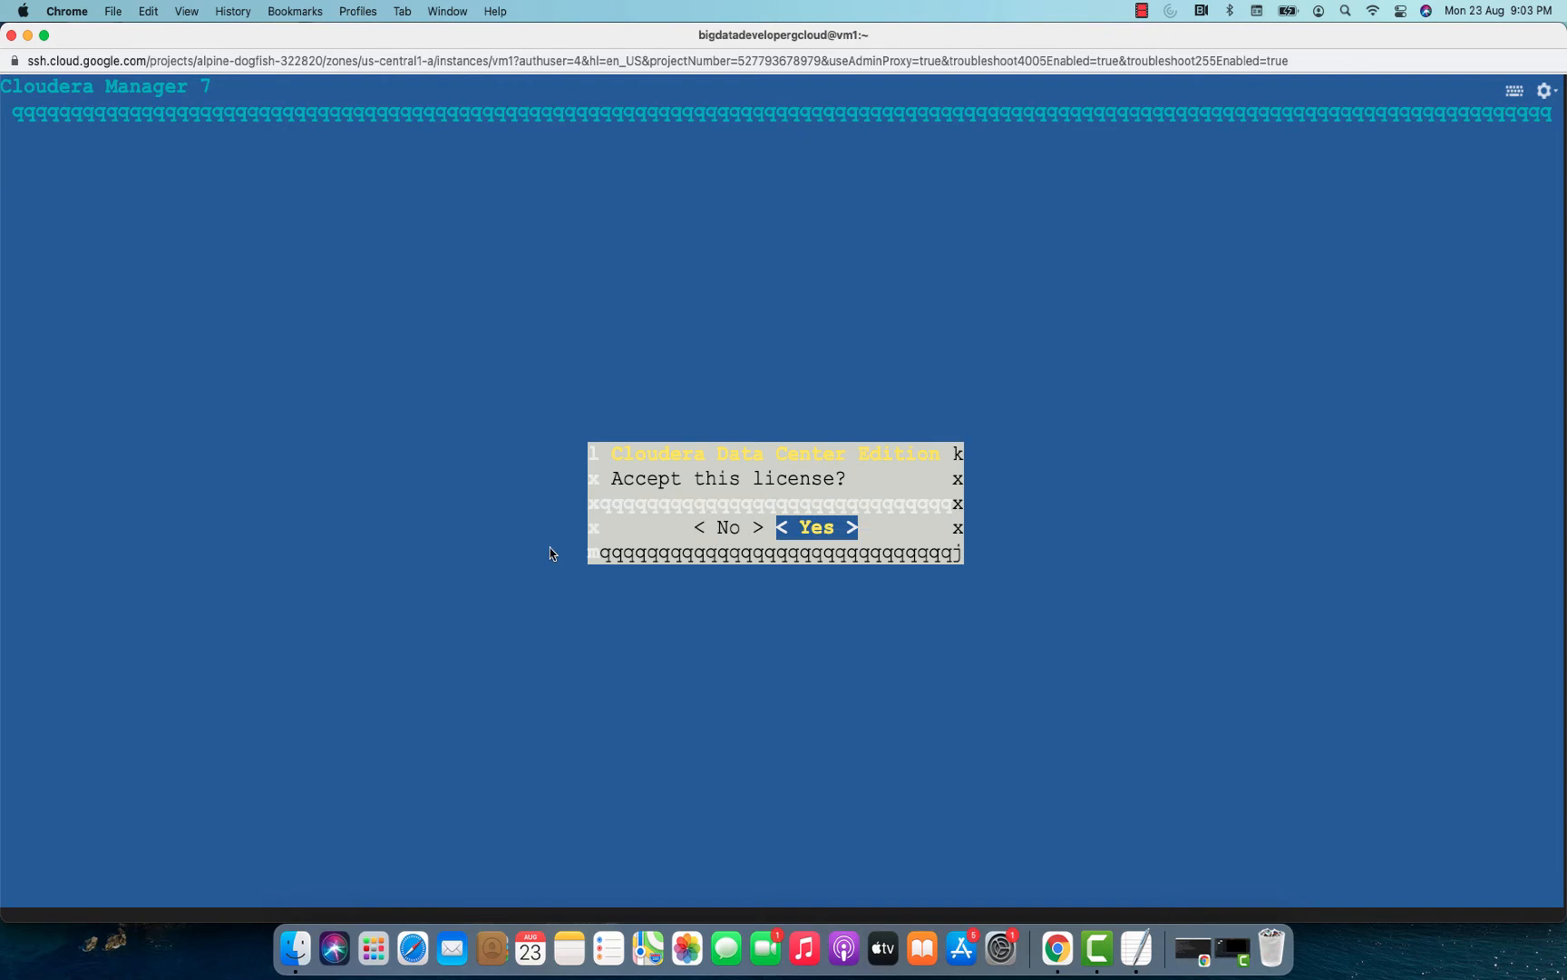
{"action": "key", "text": "Return"}
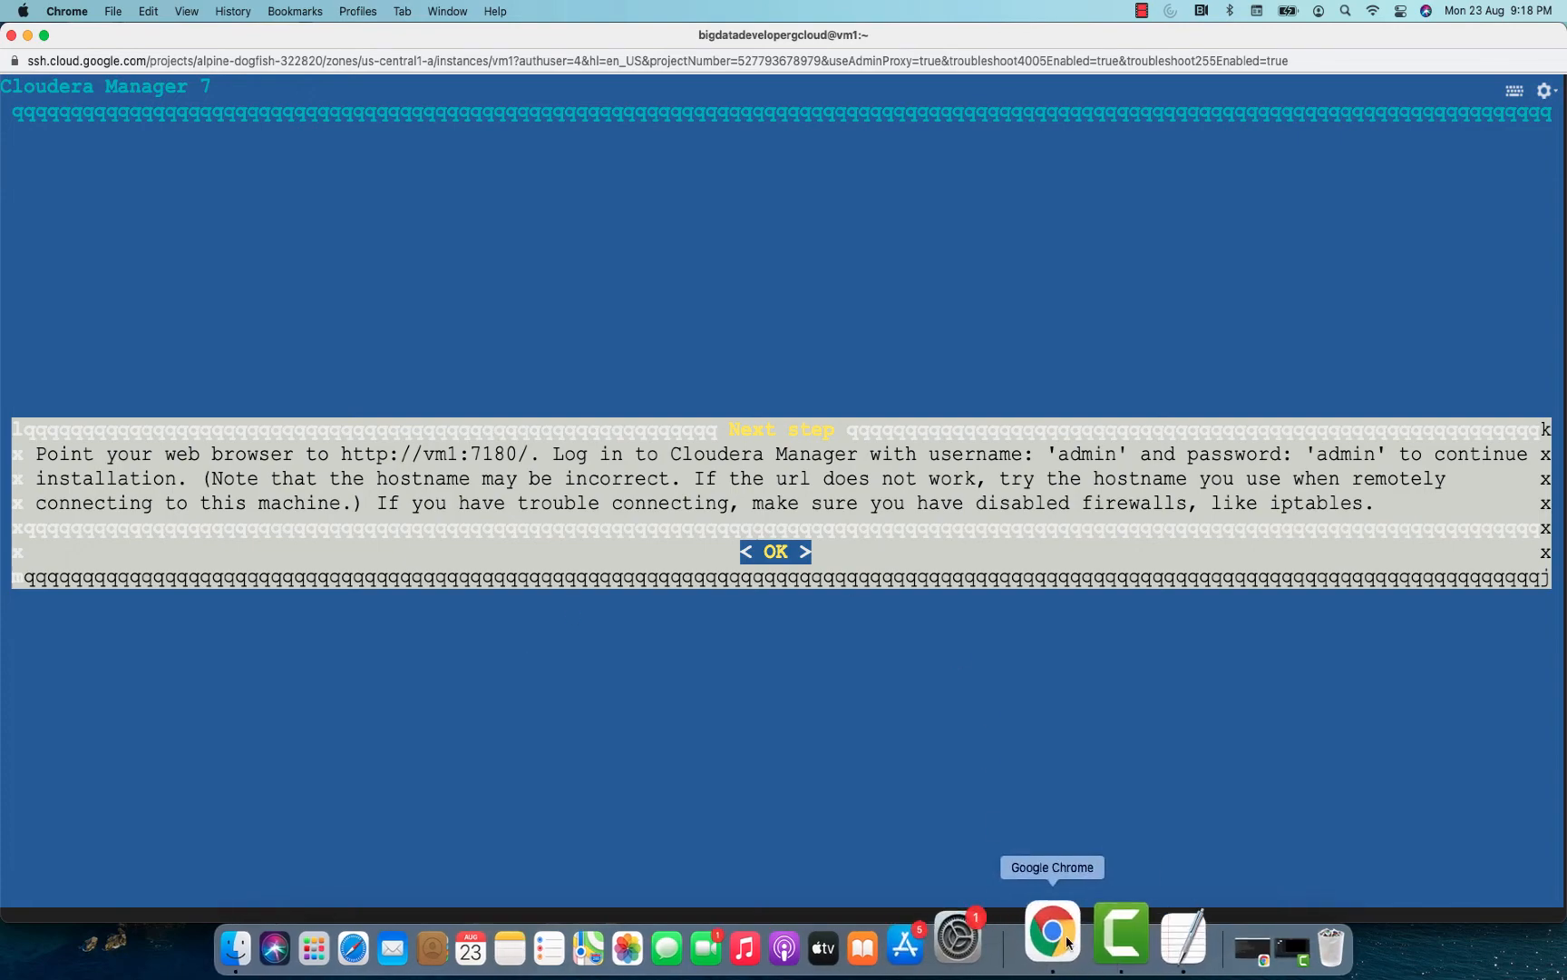
{"action": "left_click", "coordinate": [28, 34]}
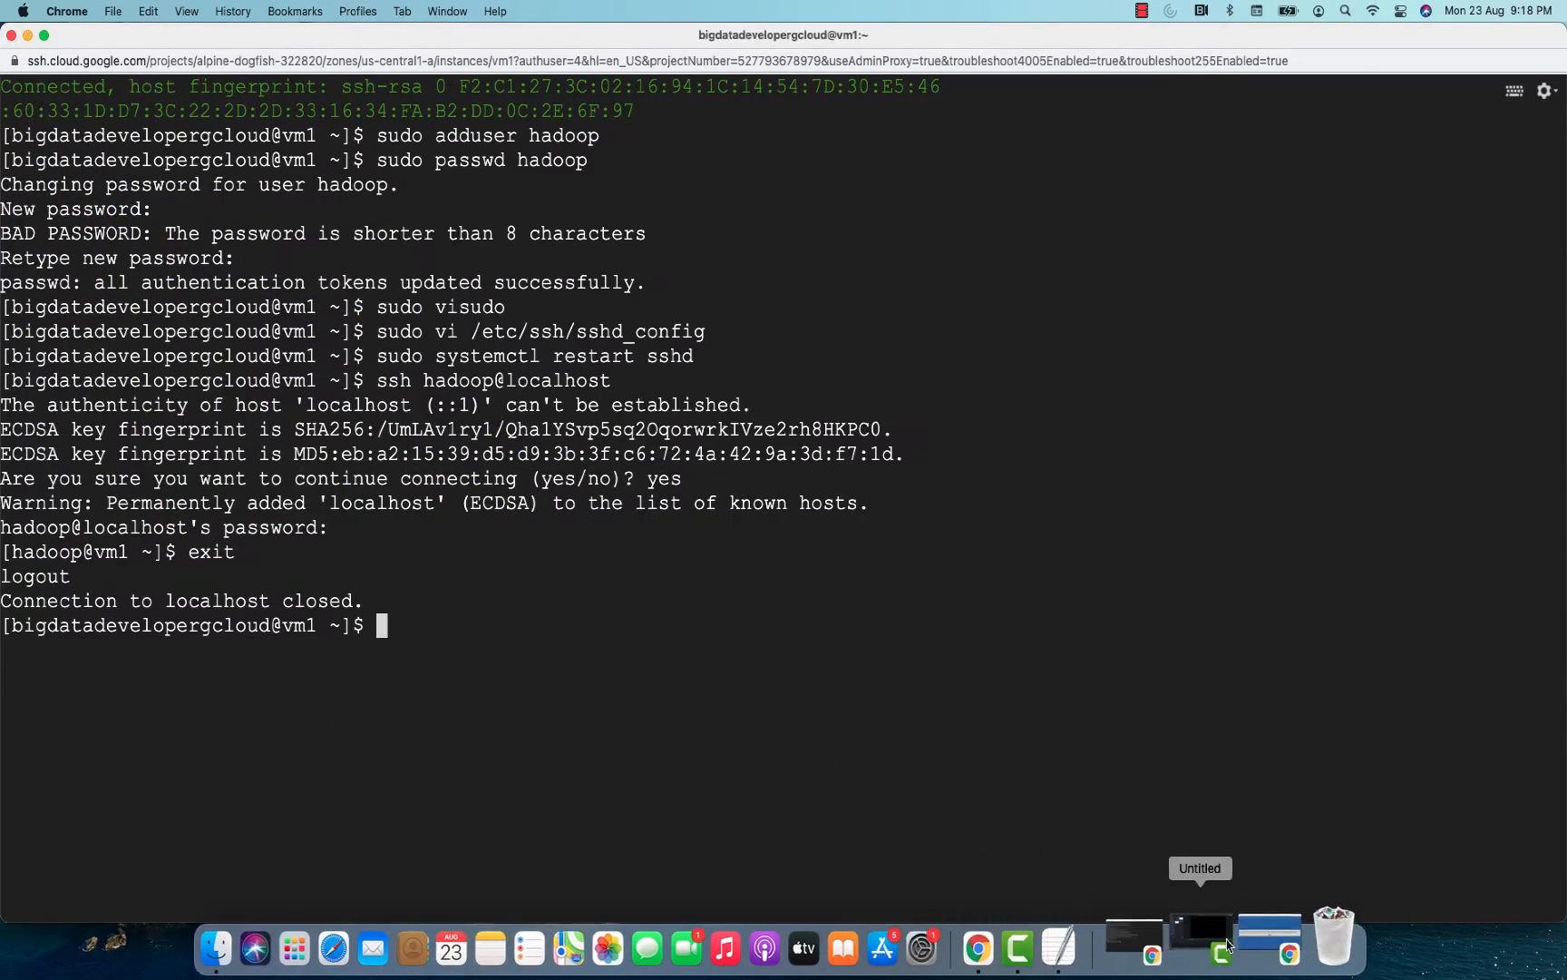
{"action": "left_click", "coordinate": [1255, 947]}
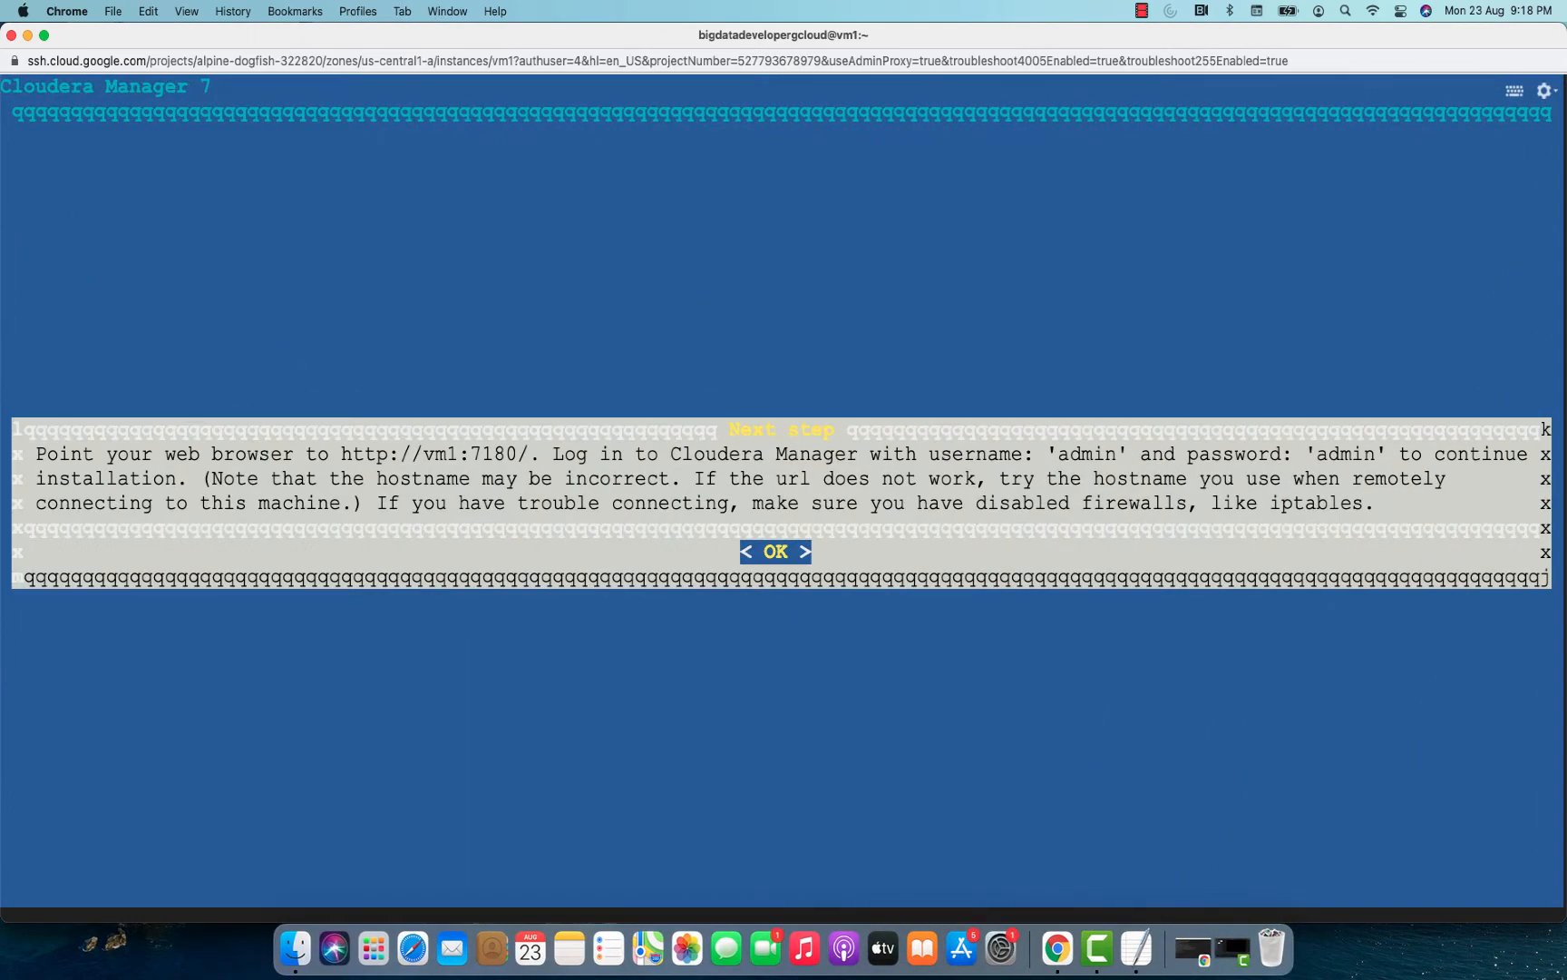
{"action": "key", "text": "Return"}
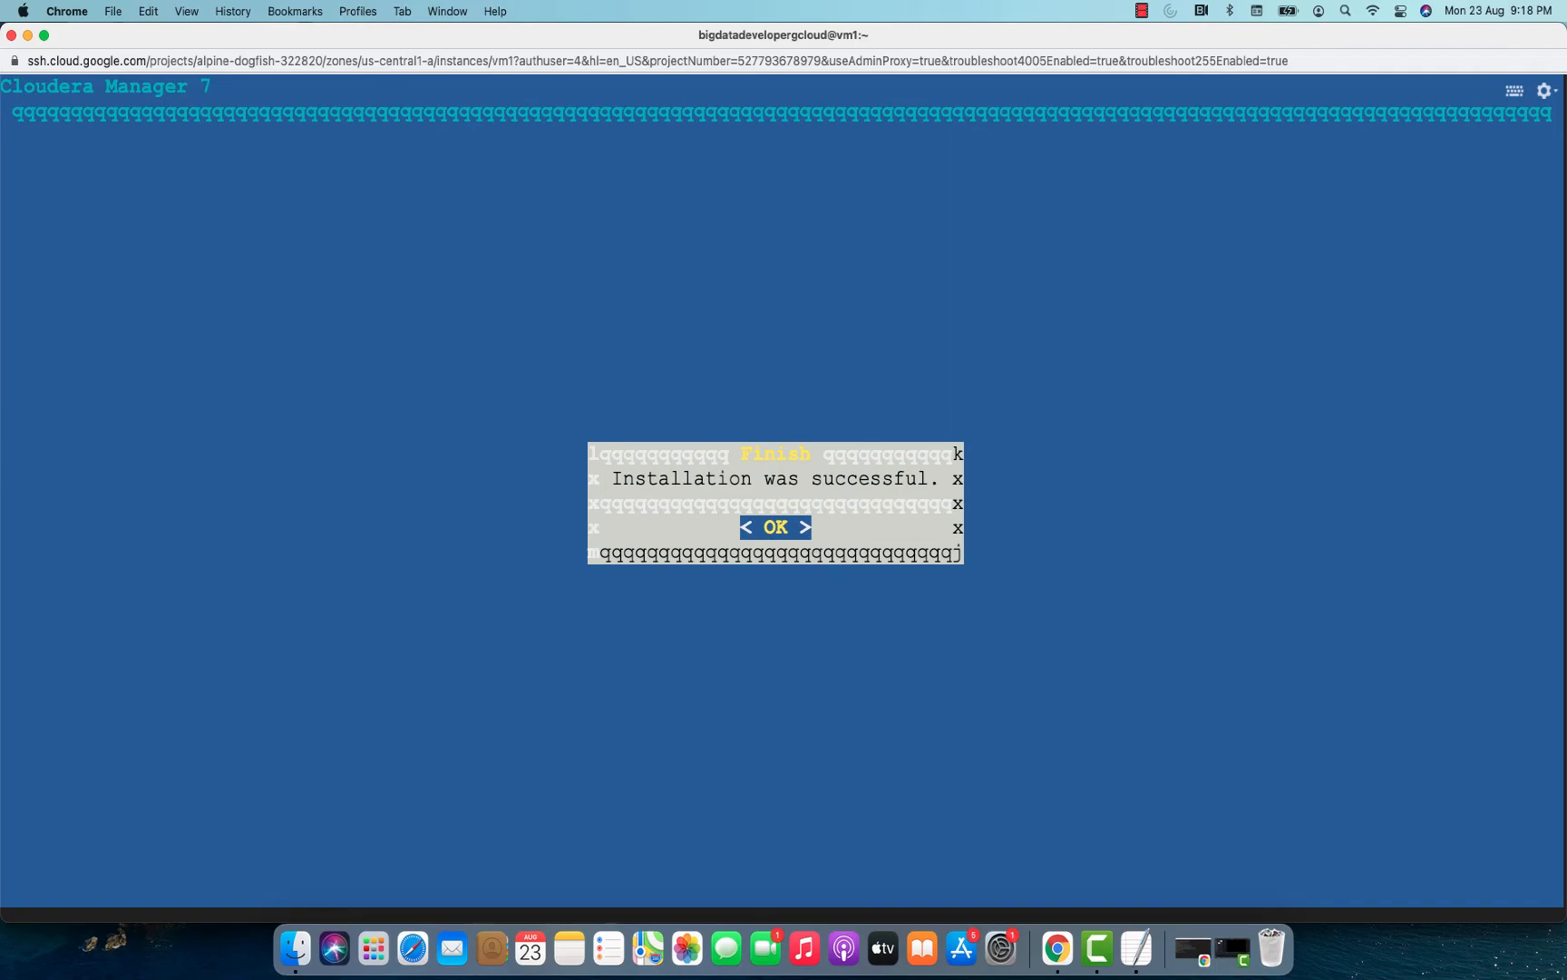
{"action": "key", "text": "Return"}
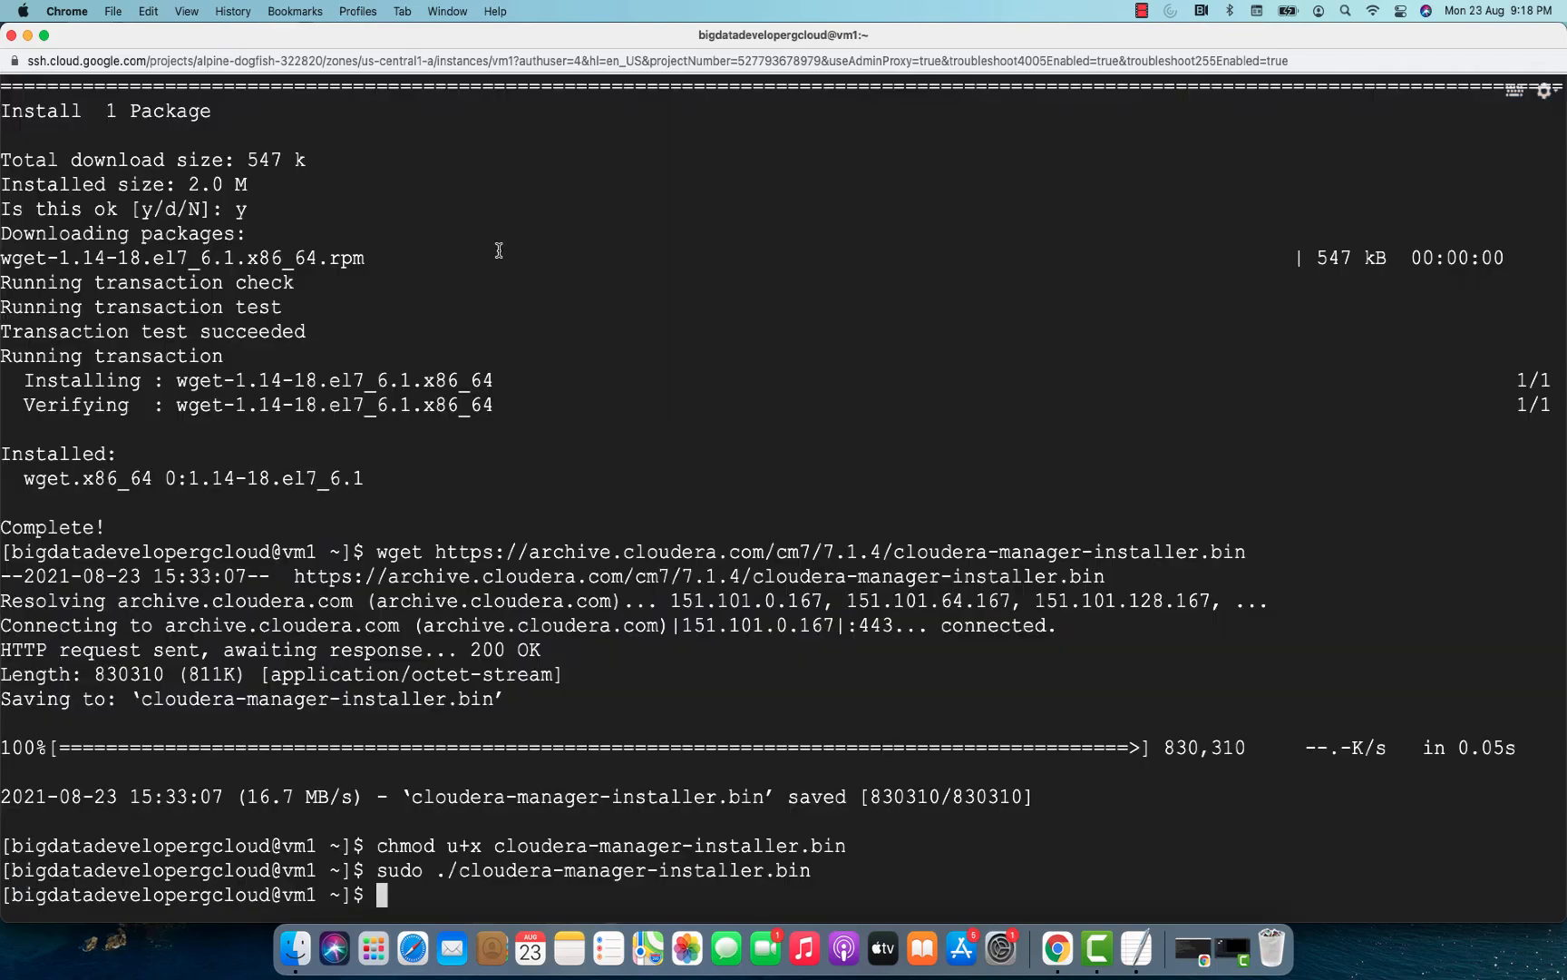
Return to the main browser window, search Google for "what is my ip" in a new tab, and copy the public IP address.
{"action": "left_click", "coordinate": [28, 36]}
{"action": "left_click", "coordinate": [28, 36]}
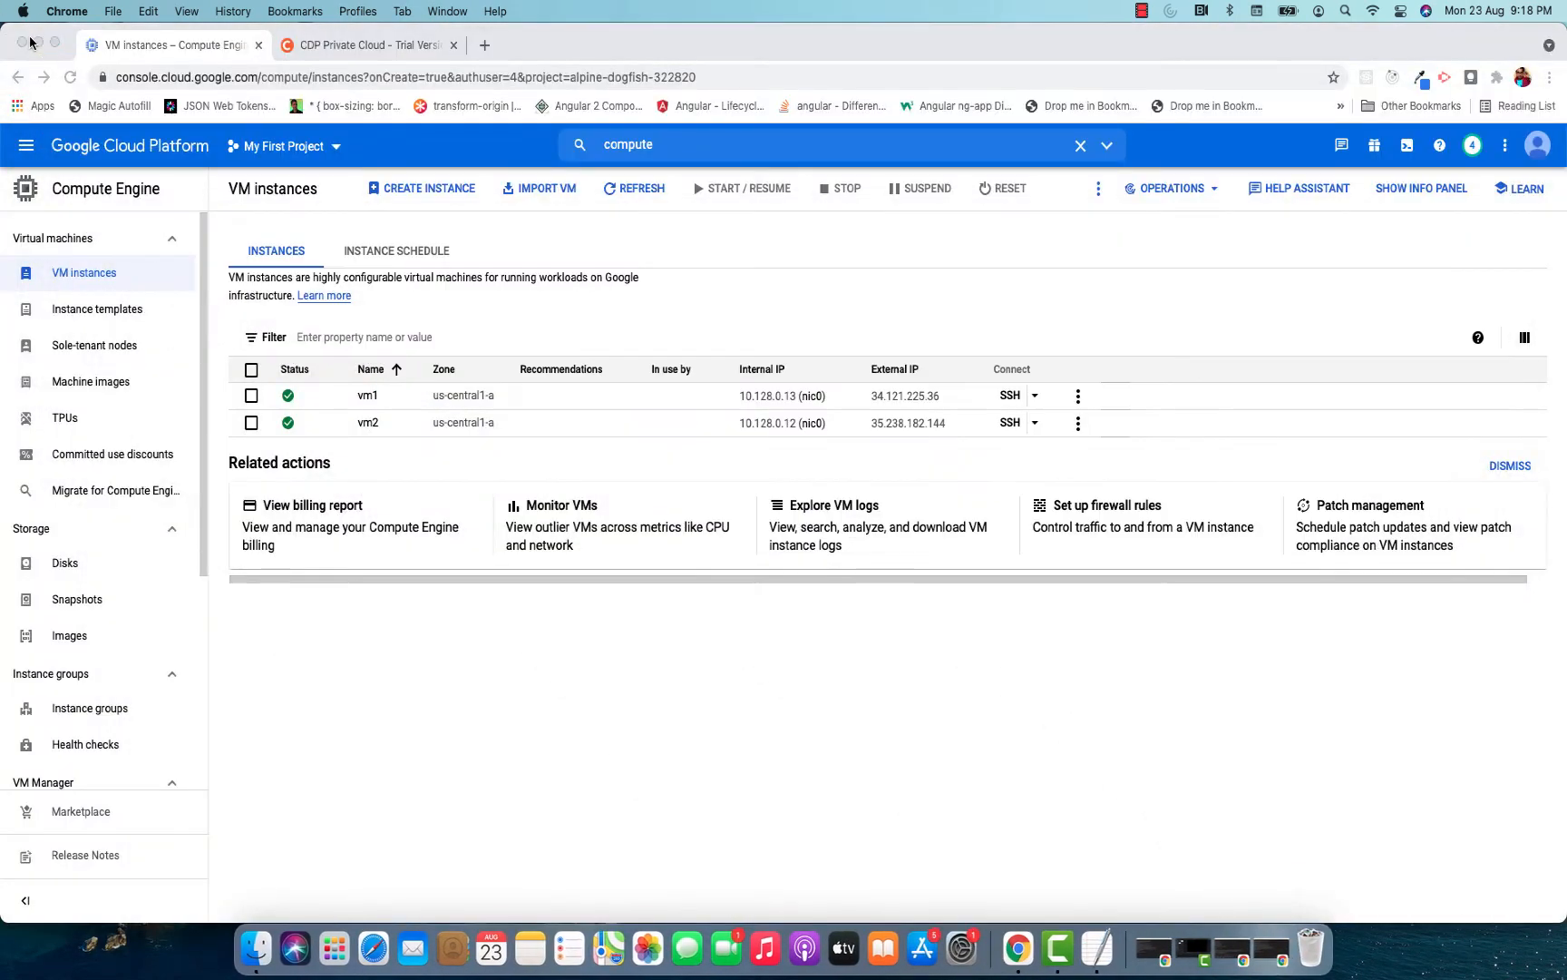
{"action": "left_click", "coordinate": [484, 45]}
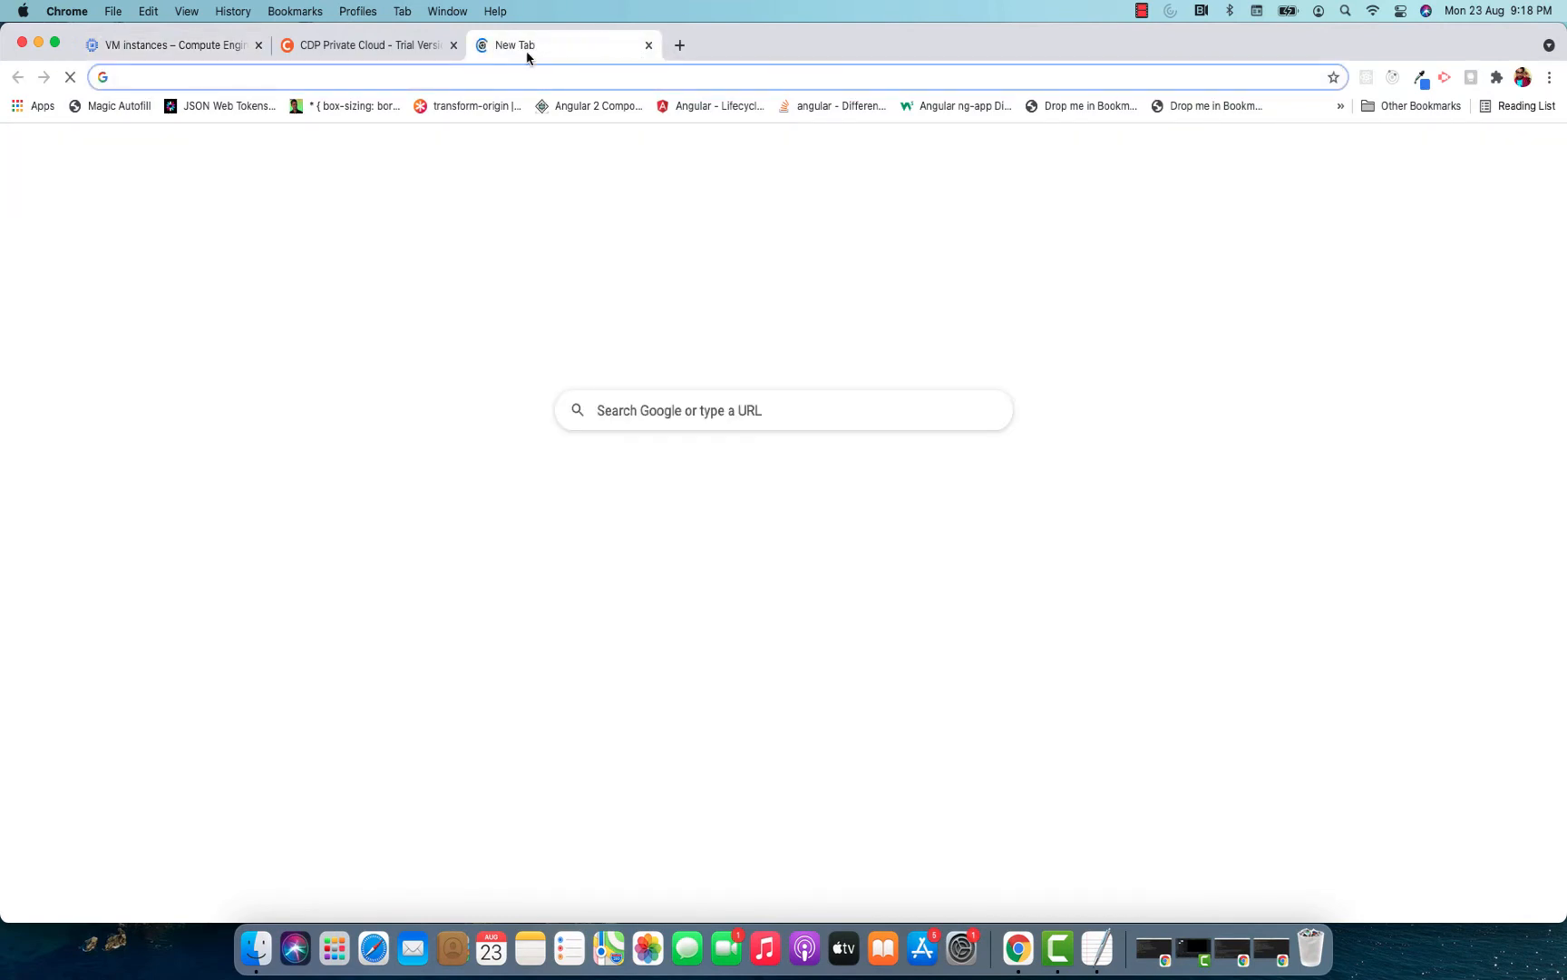
{"action": "type", "text": "what is"}
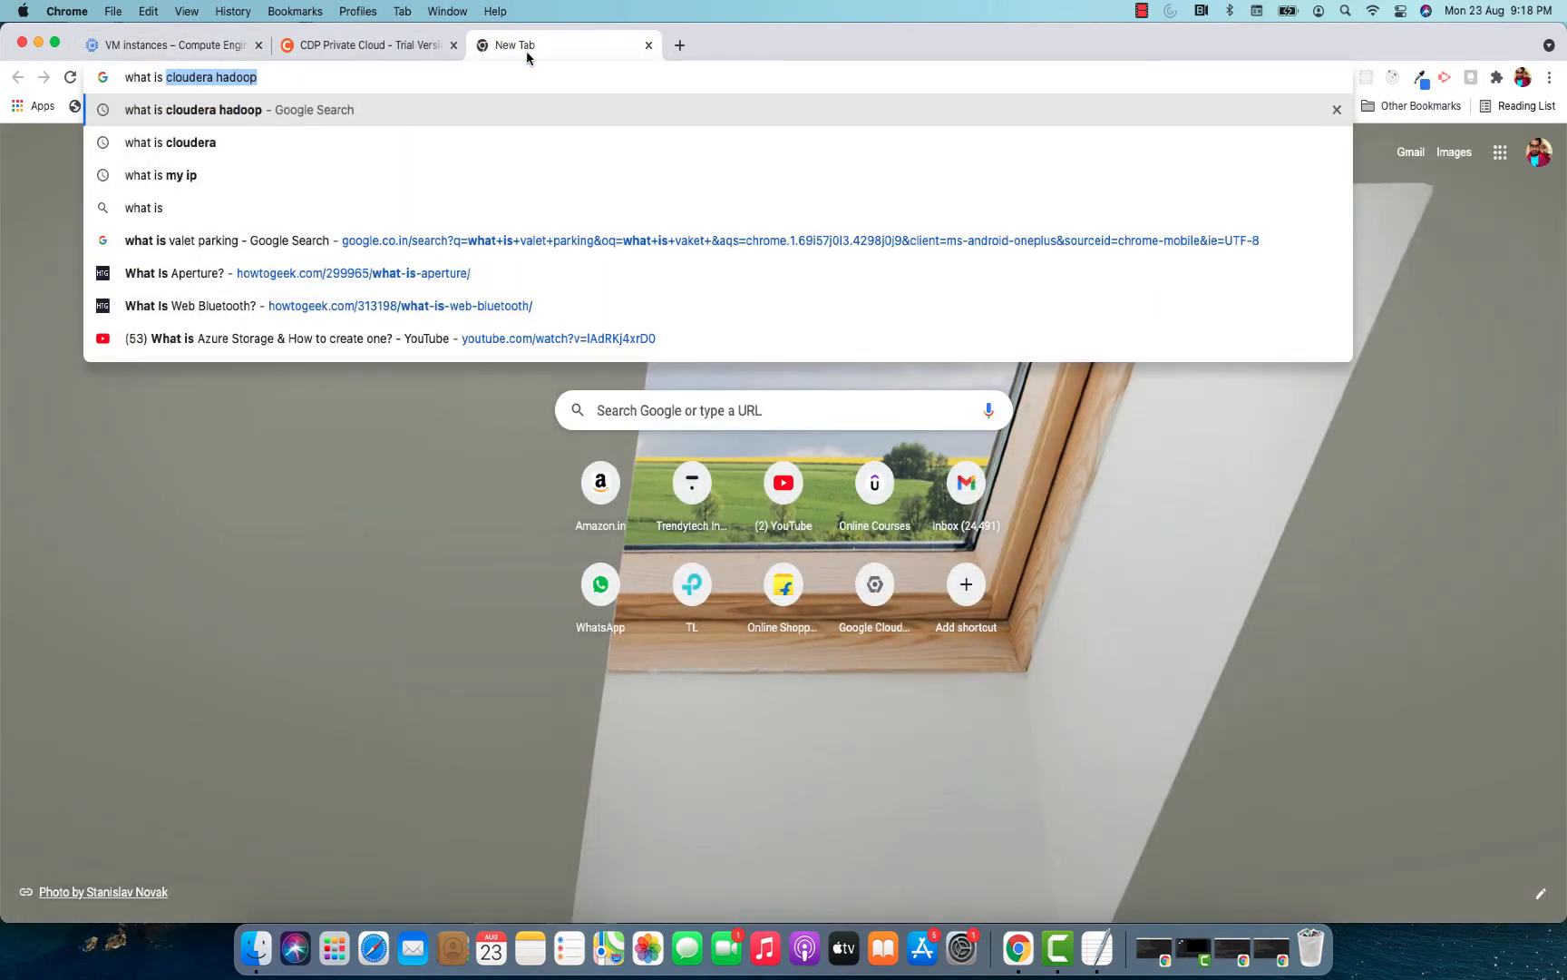
{"action": "key", "text": "Down"}
{"action": "key", "text": "Down"}
{"action": "key", "text": "Return"}
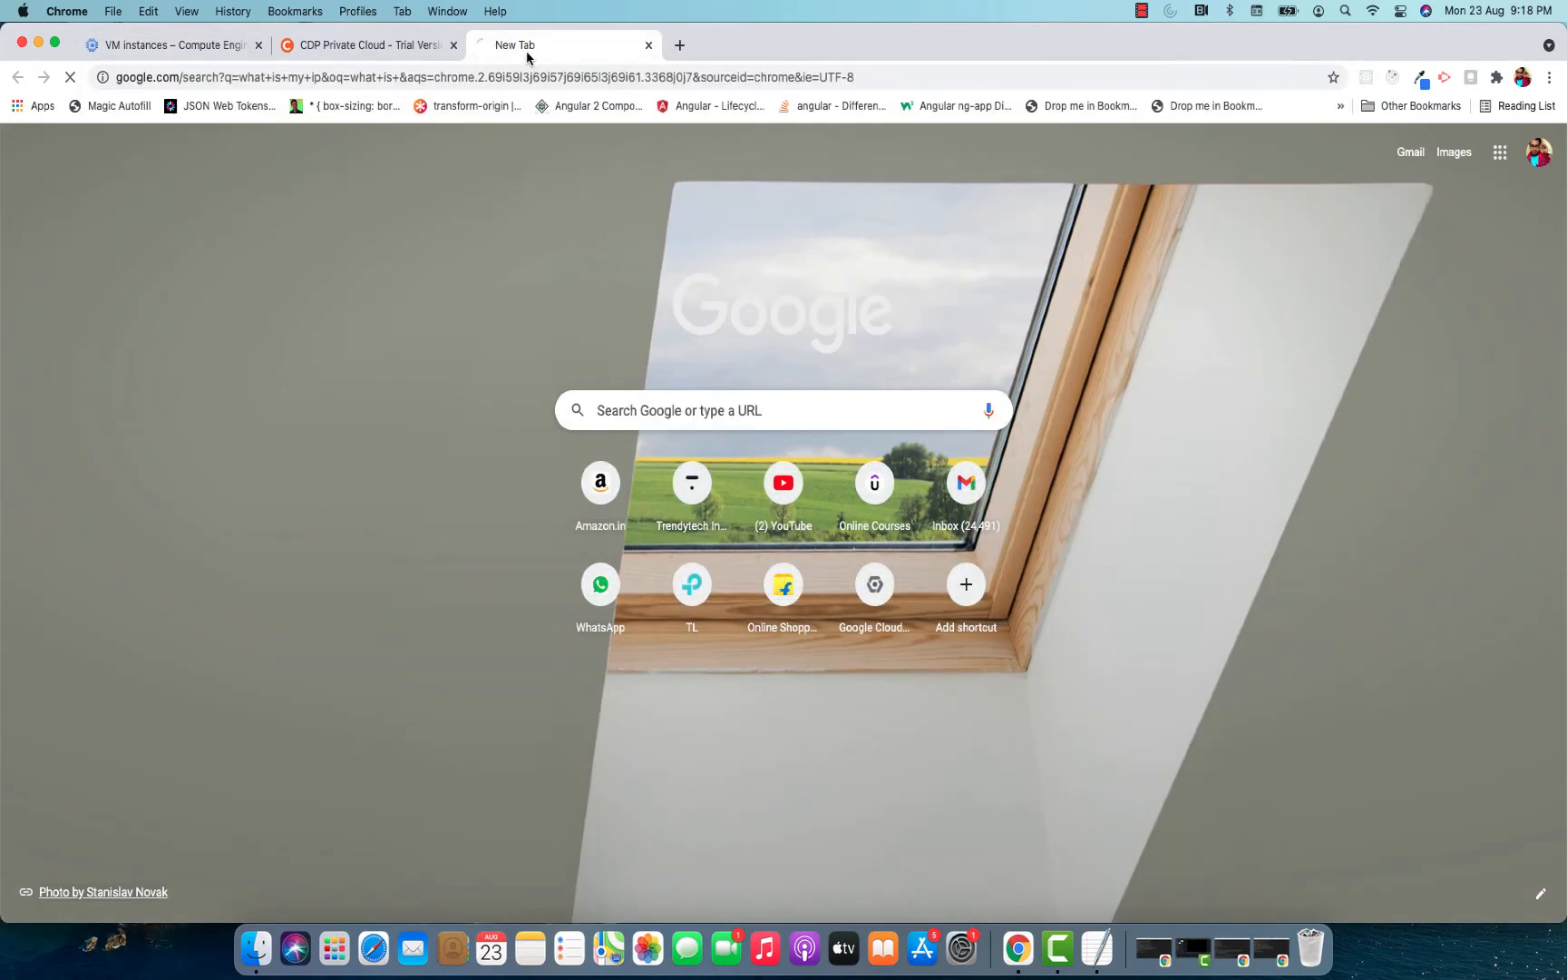
{"action": "left_click_drag", "start_coordinate": [161, 375], "coordinate": [284, 372]}
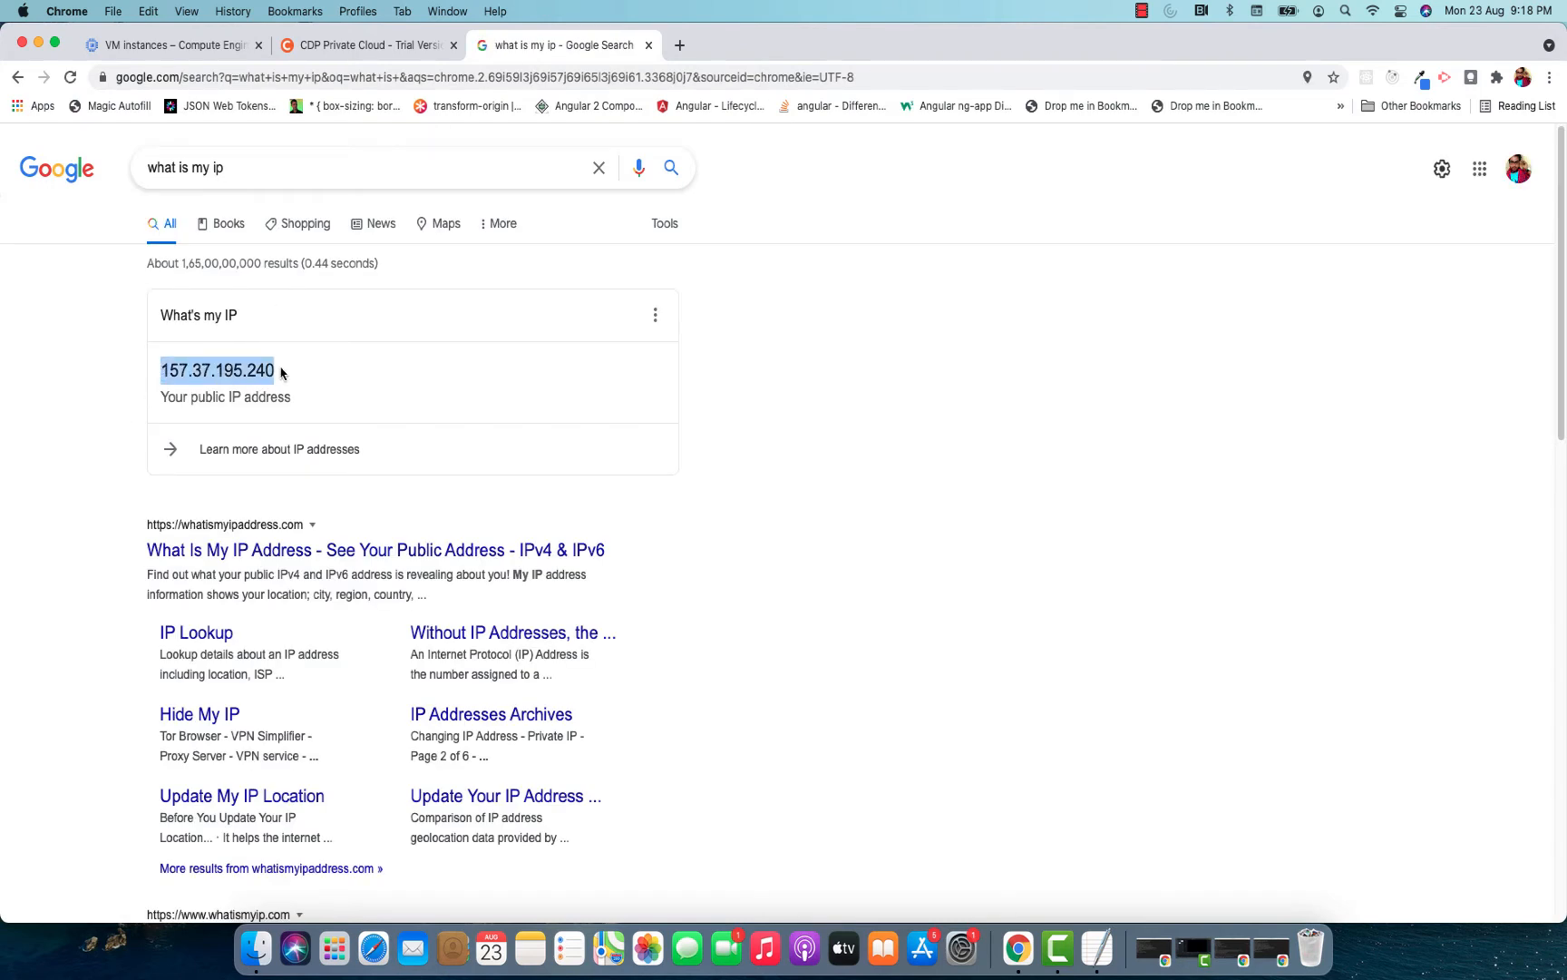
Search the Google Cloud console for firewall and open the VPC network Firewall page.
{"action": "left_click", "coordinate": [218, 48]}
{"action": "left_click", "coordinate": [675, 146]}
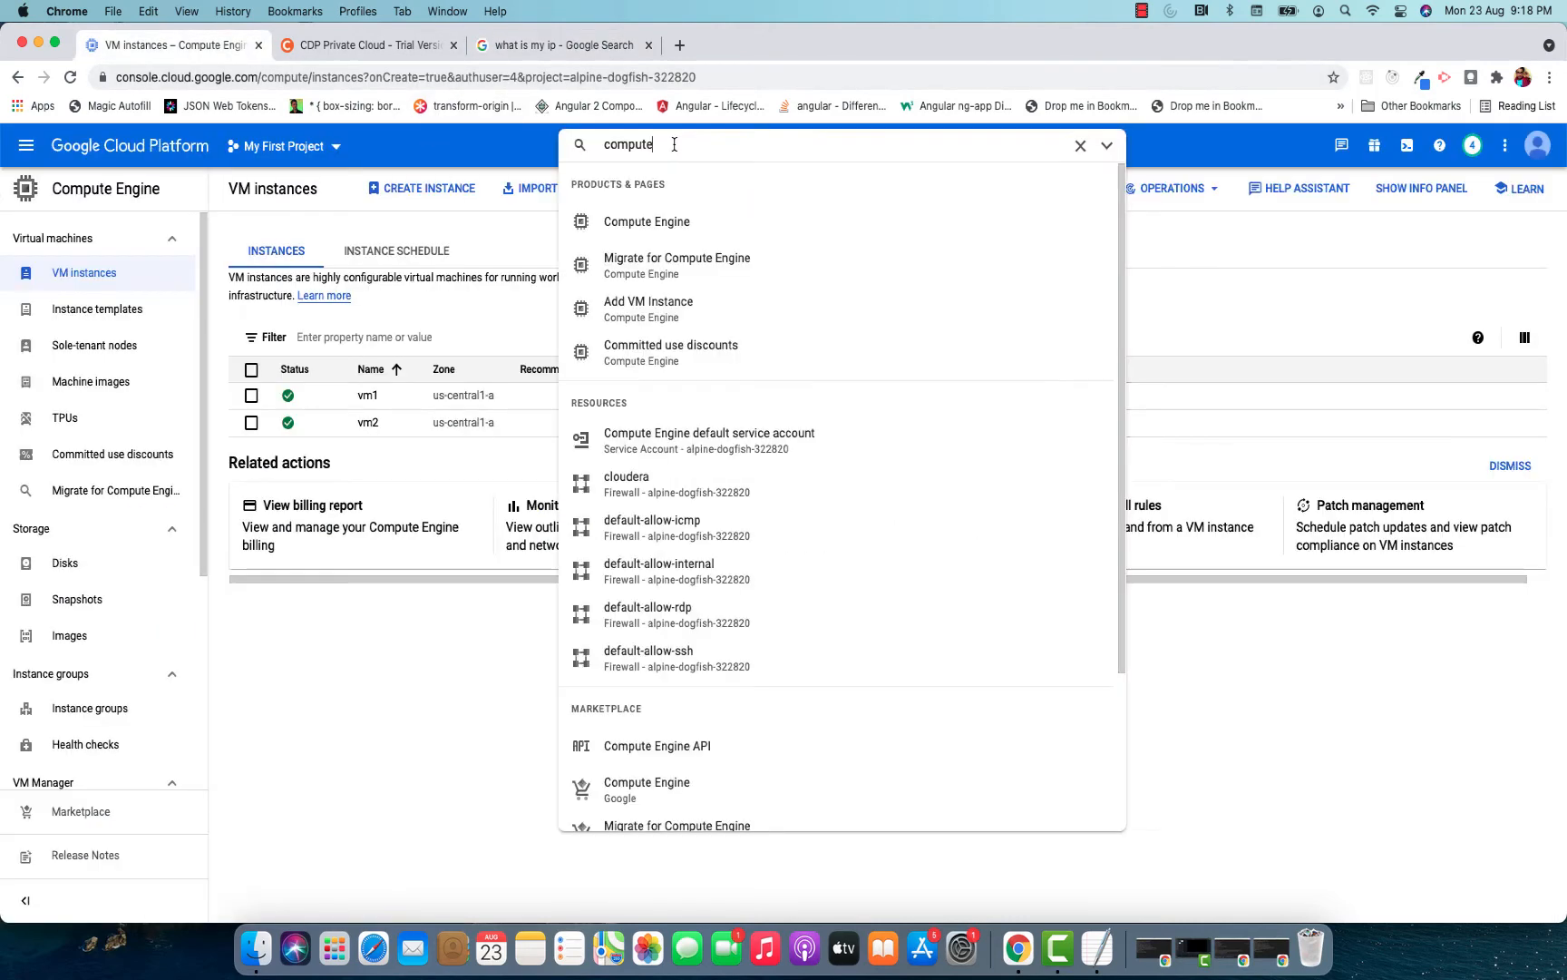
{"action": "left_click_drag", "start_coordinate": [675, 145], "coordinate": [519, 148]}
{"action": "type", "text": "firew"}
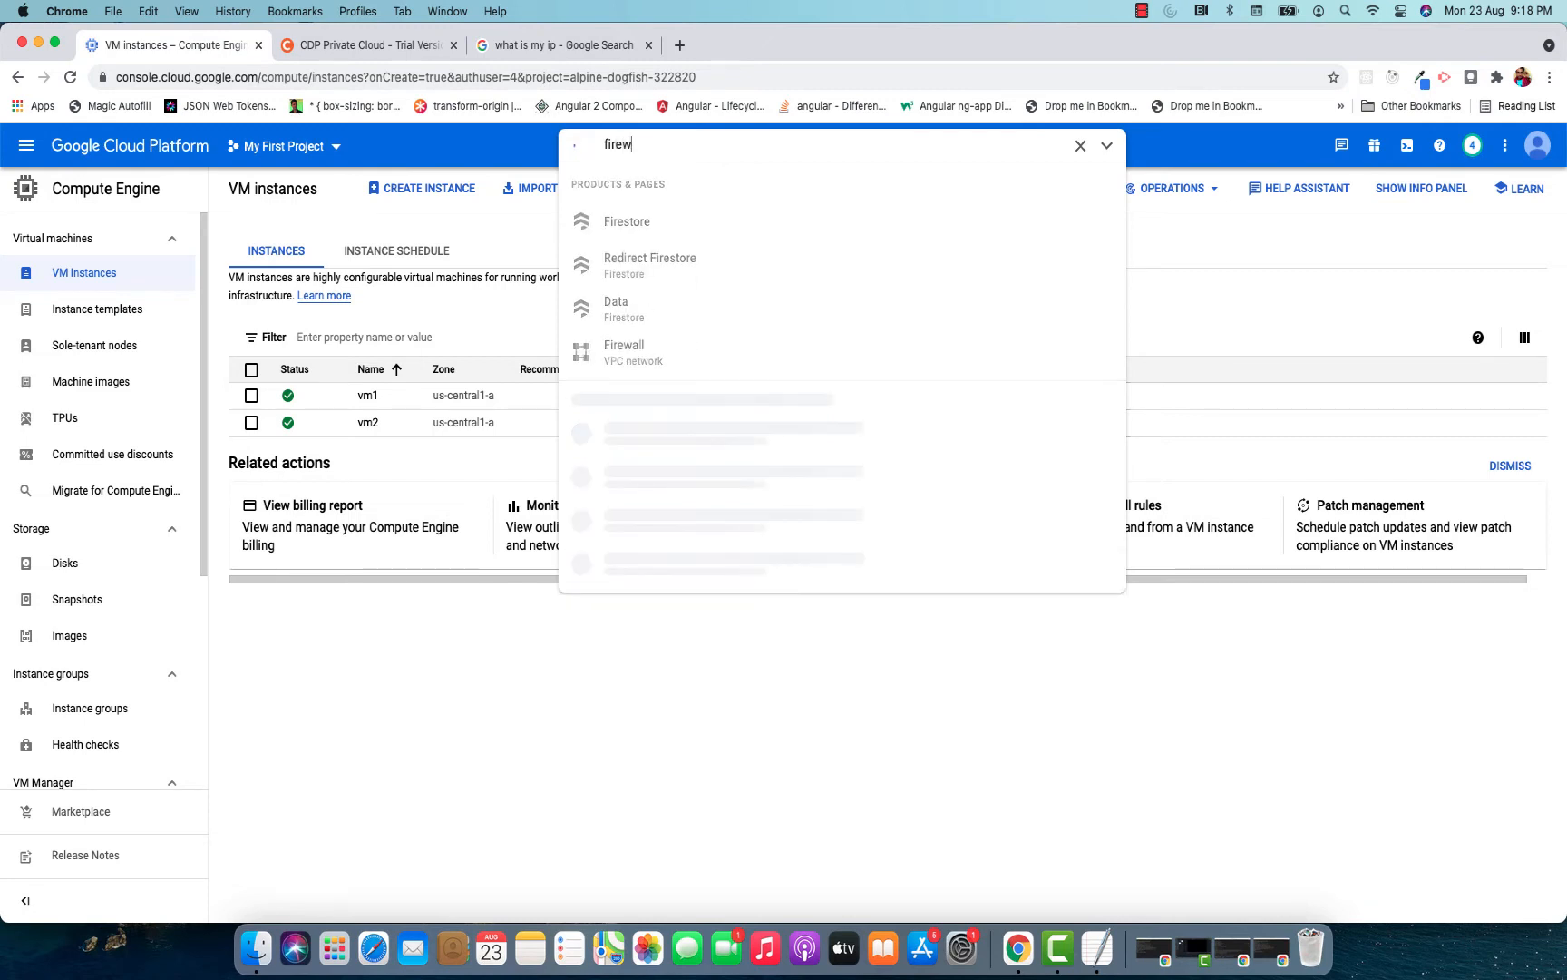
{"action": "type", "text": "all"}
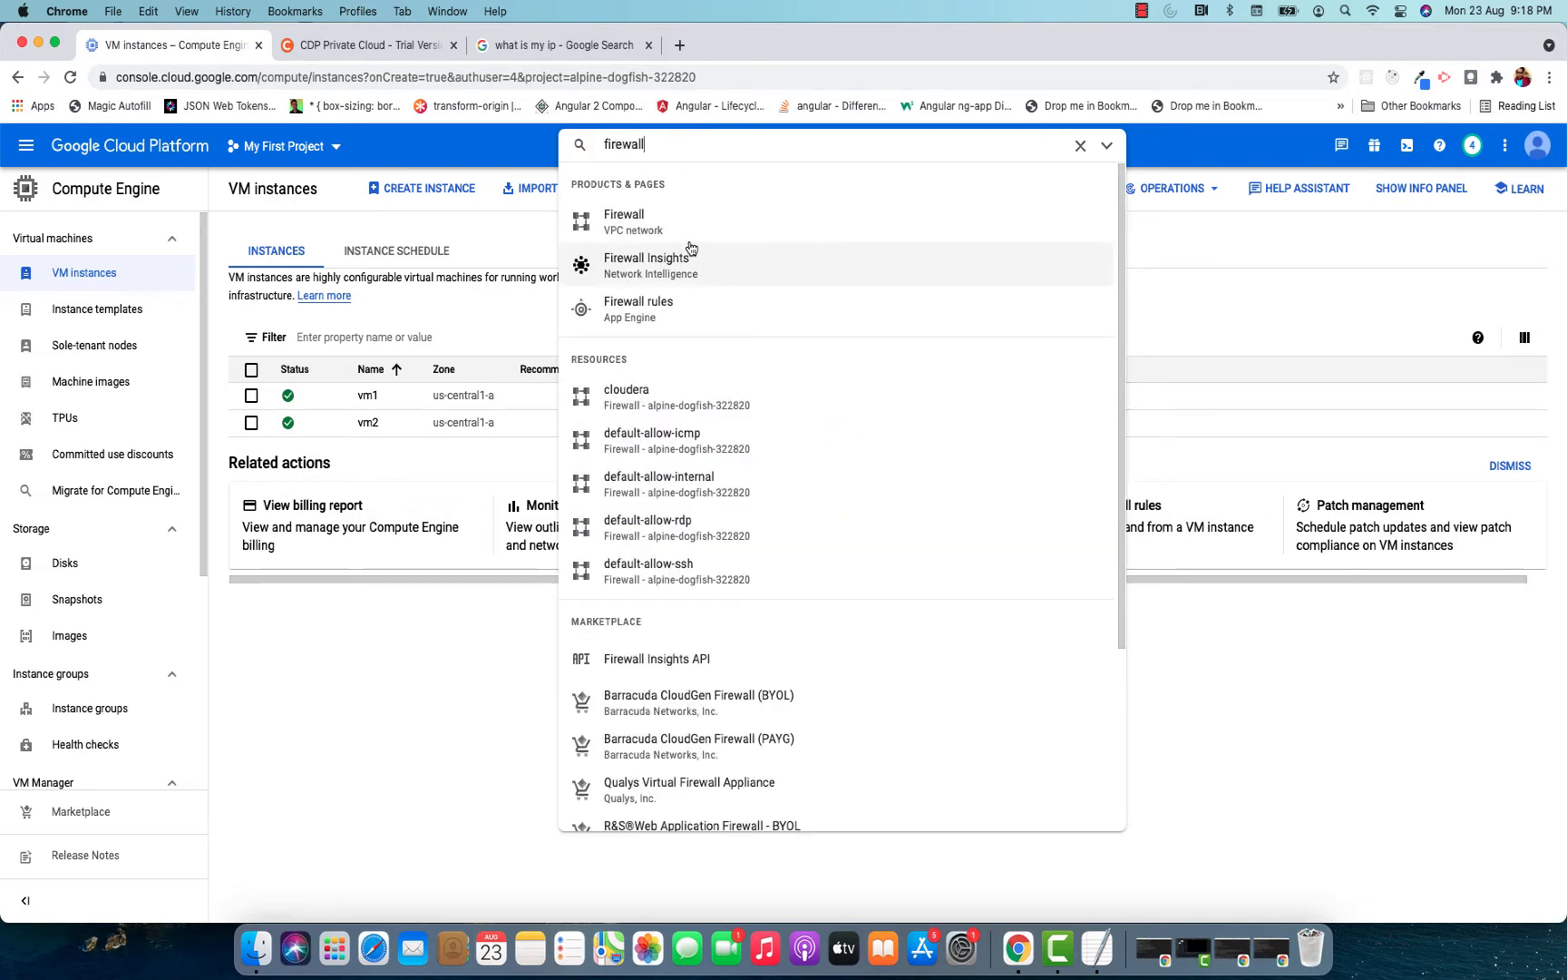
{"action": "left_click", "coordinate": [674, 238]}
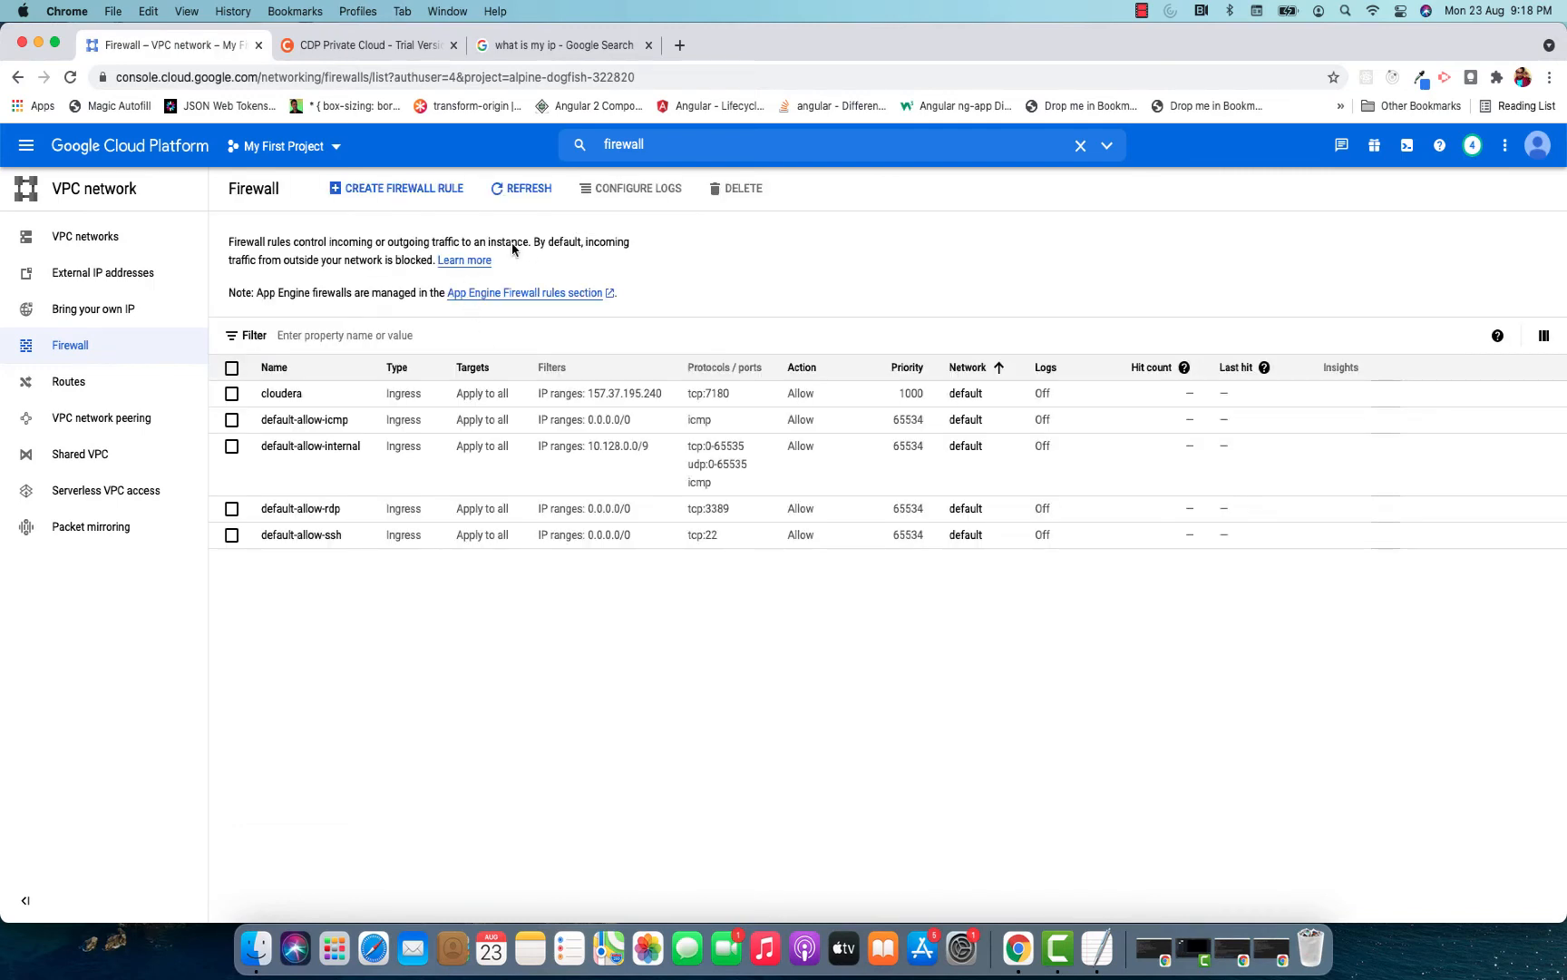
Start a new firewall rule named cloudera and set its targets to All instances in the network.
{"action": "left_click", "coordinate": [366, 188]}
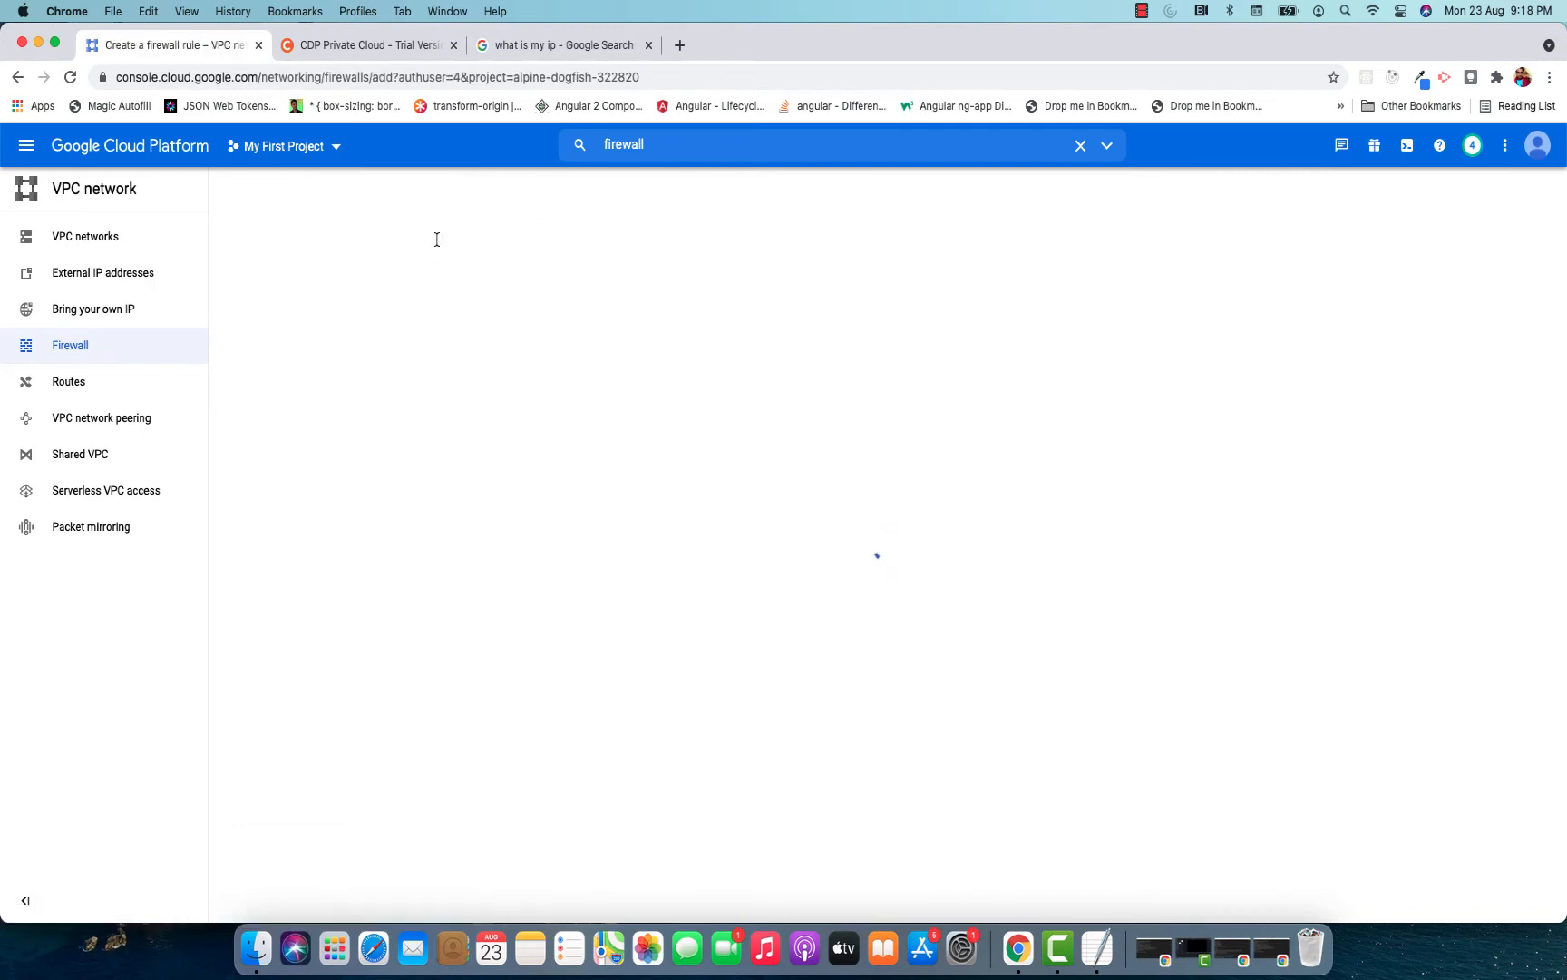
{"action": "left_click", "coordinate": [311, 309]}
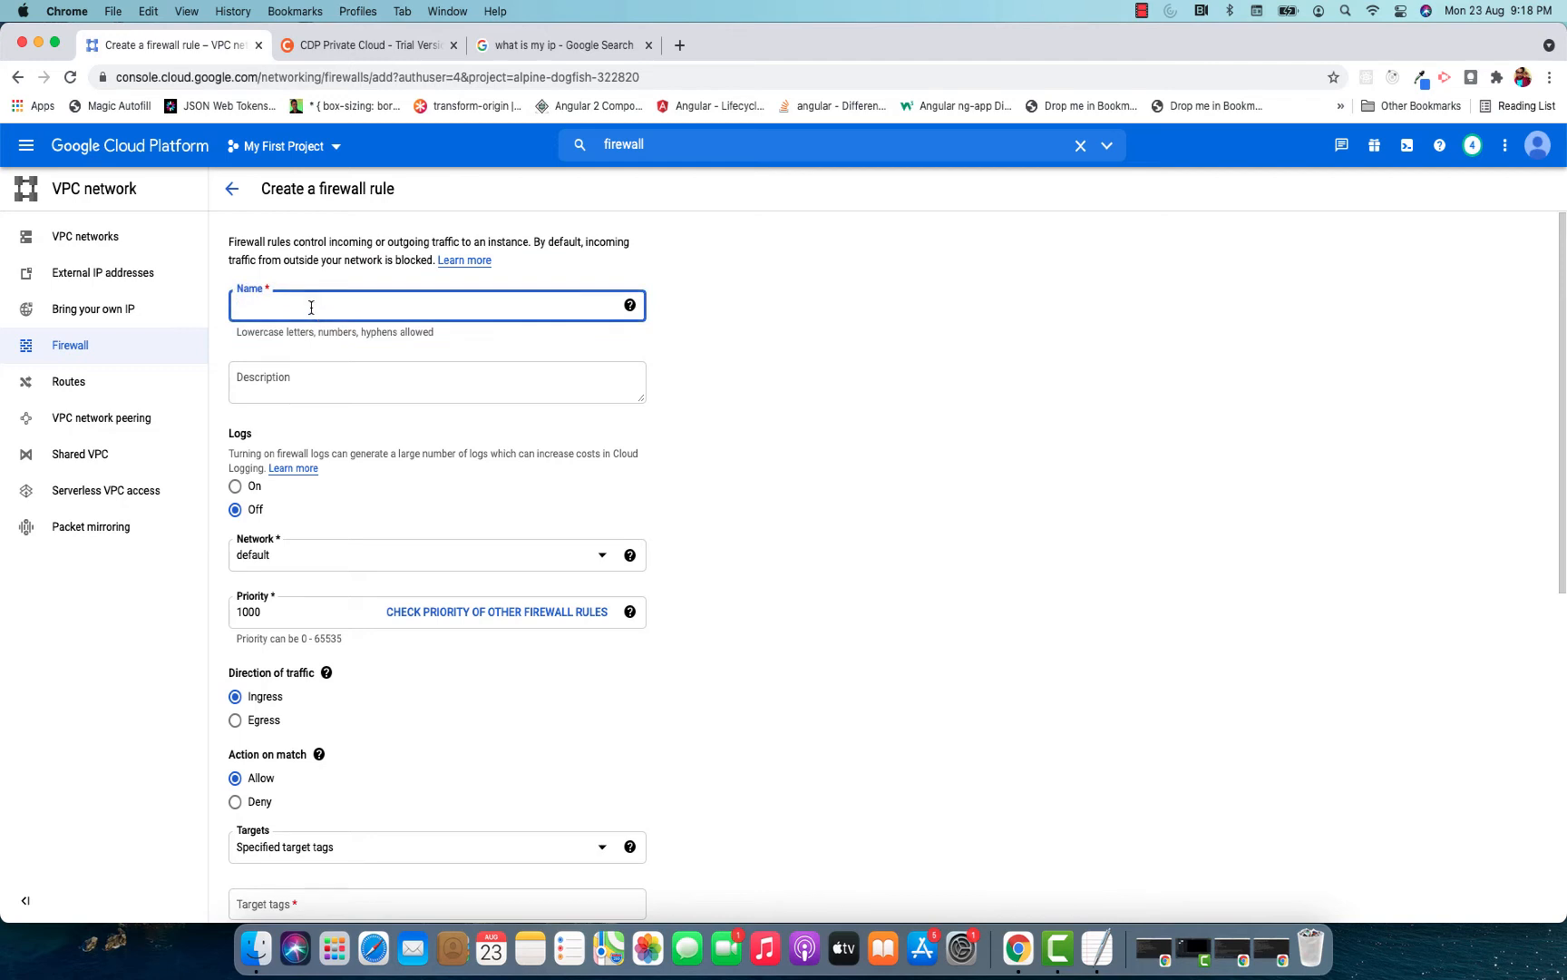
{"action": "type", "text": "cloudera"}
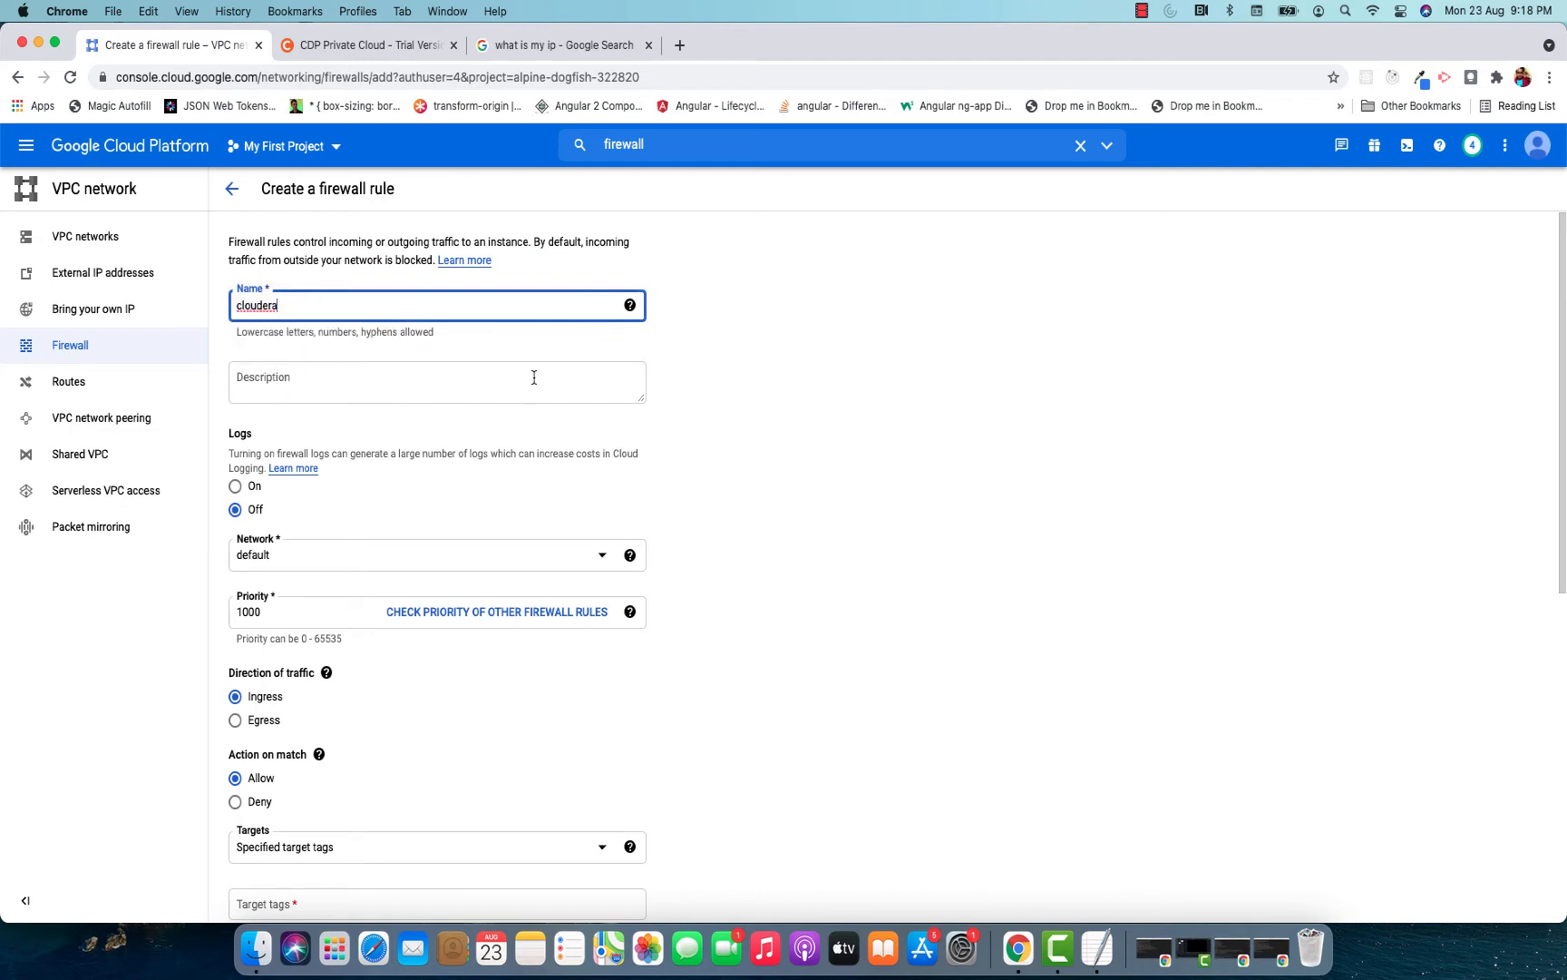
{"action": "scroll", "coordinate": [535, 377], "scroll_direction": "down", "scroll_amount": 5}
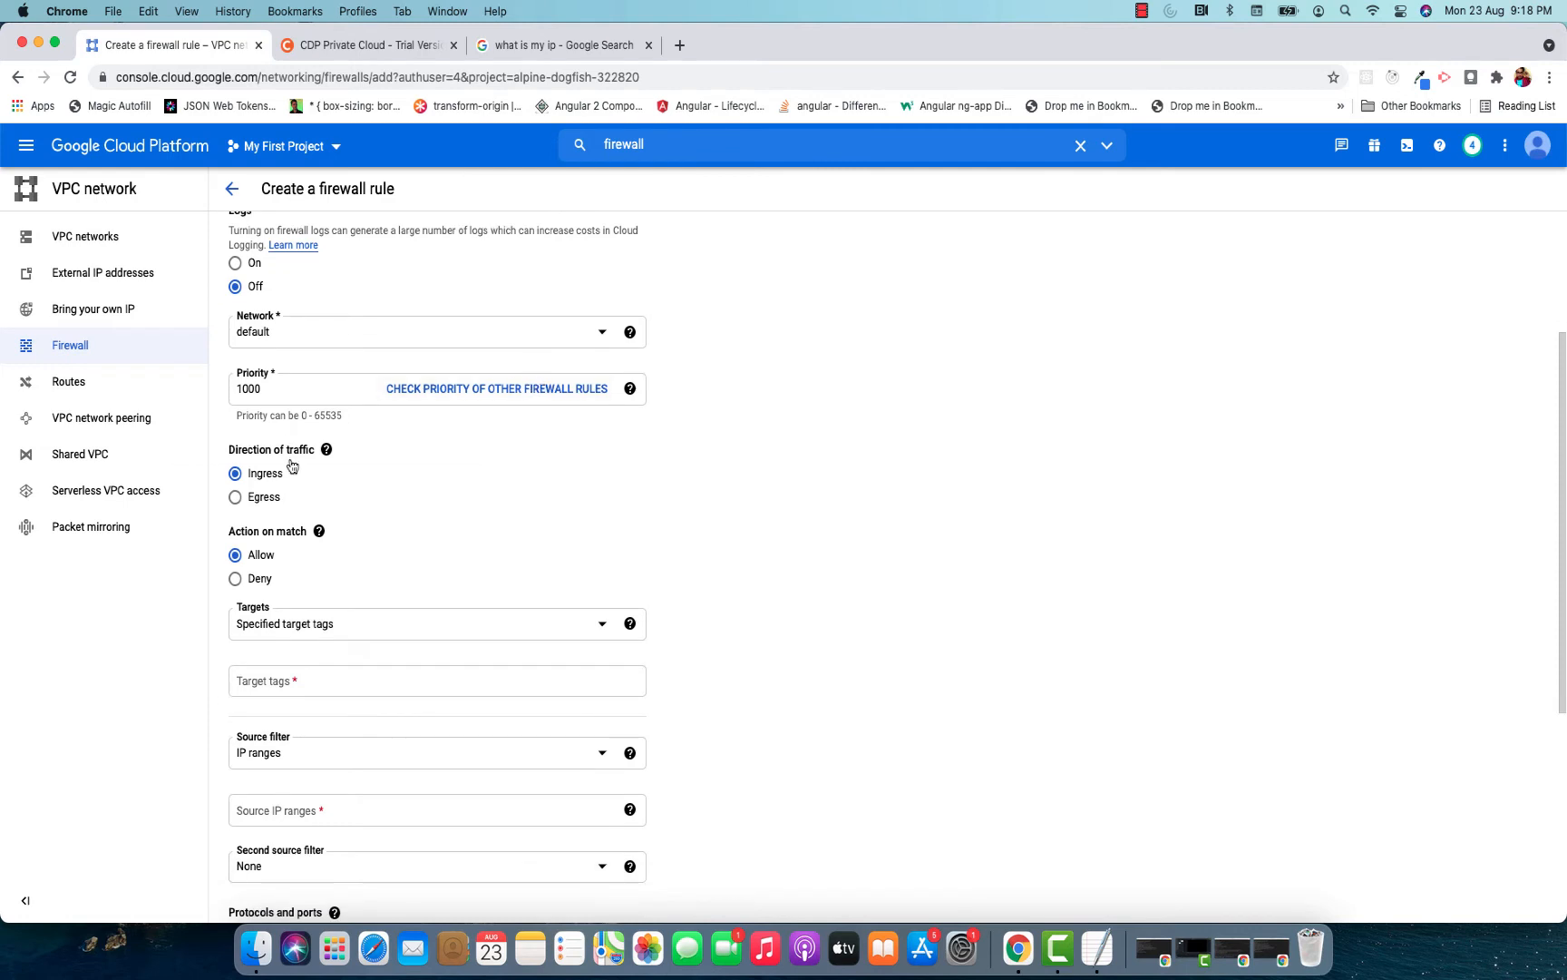
{"action": "scroll", "coordinate": [436, 472], "scroll_direction": "down", "scroll_amount": 2}
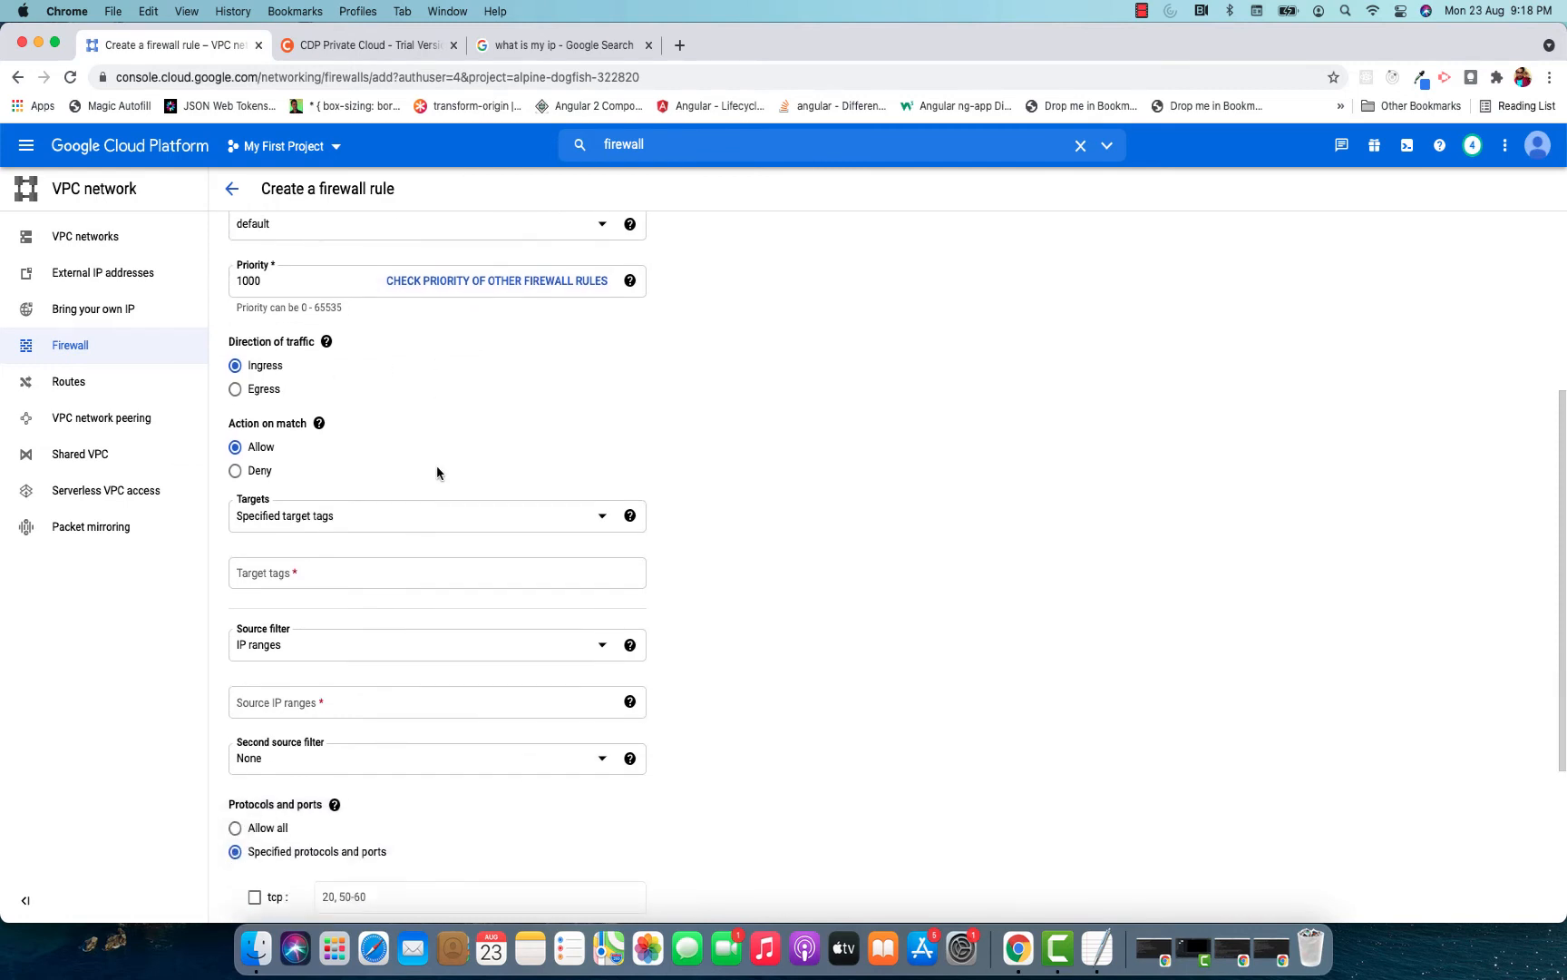
{"action": "left_click", "coordinate": [343, 512]}
{"action": "left_click", "coordinate": [343, 519]}
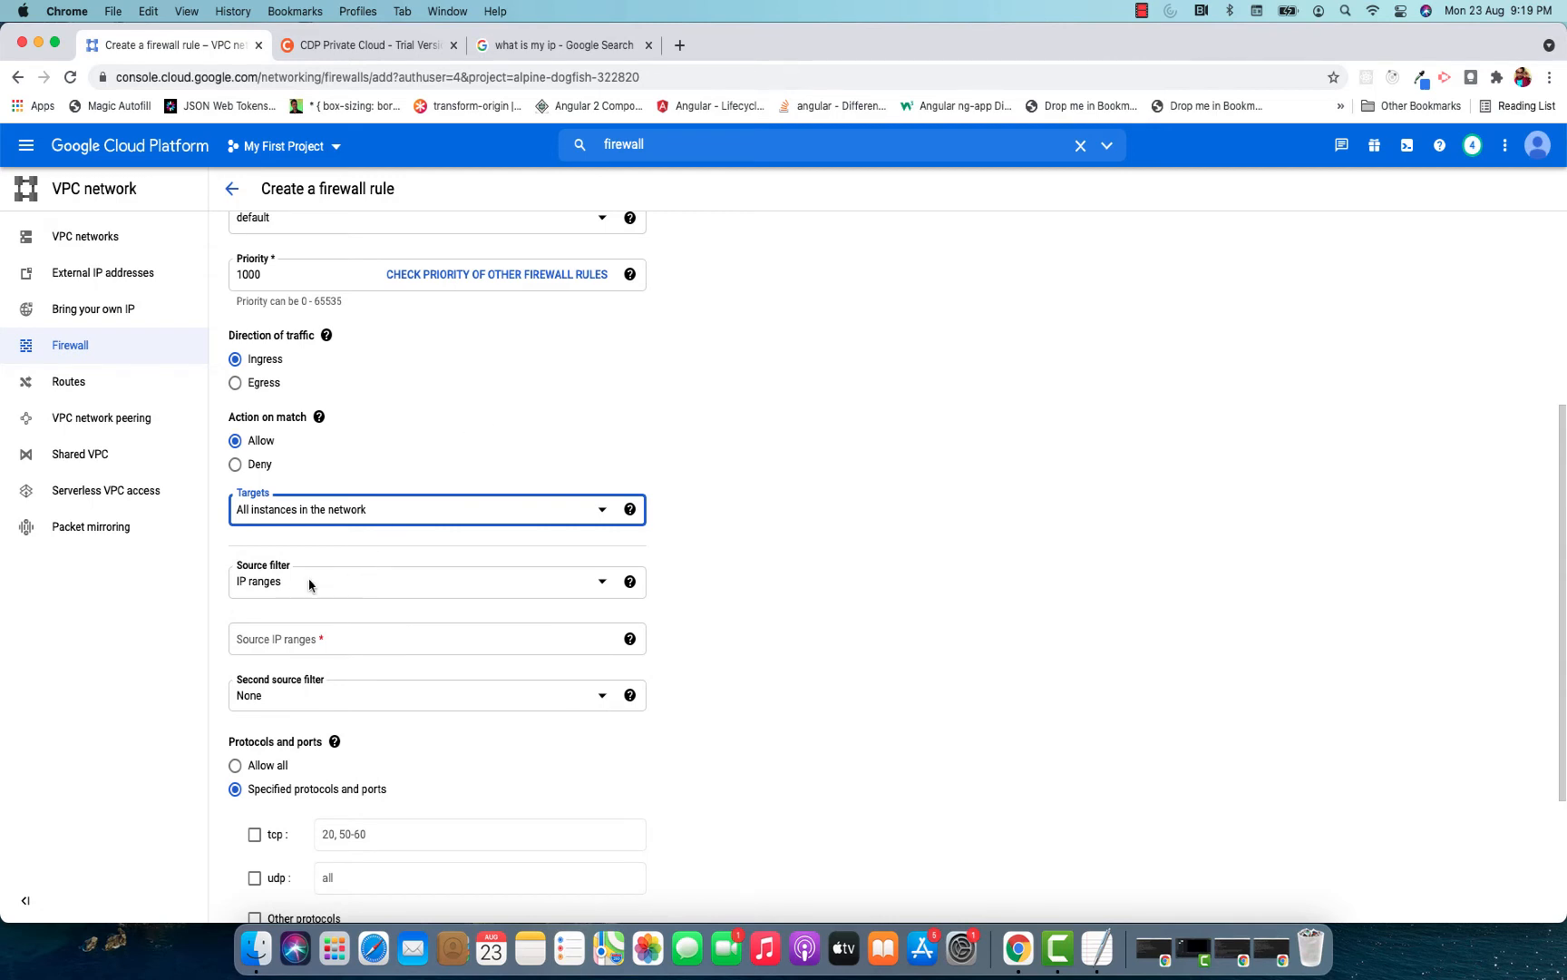
Set the rule's source IP range to the copied public IP address, allow tcp port 7180, and submit the rule.
{"action": "scroll", "coordinate": [385, 555], "scroll_direction": "down", "scroll_amount": 2}
{"action": "left_click", "coordinate": [314, 534]}
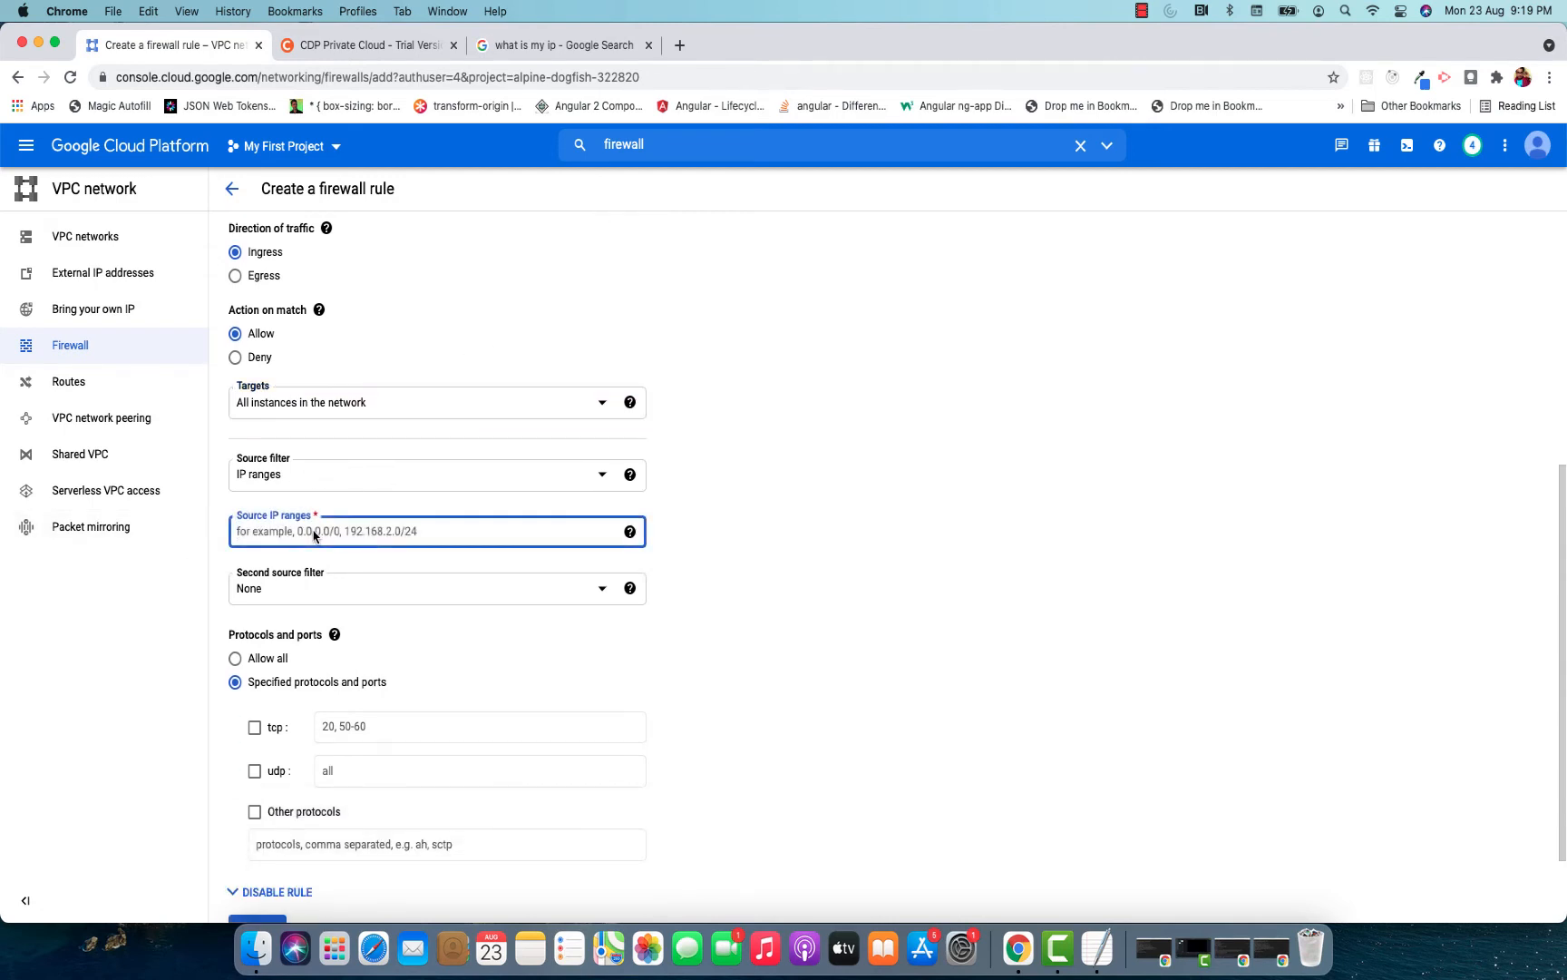
{"action": "type", "text": "157.37.195.240"}
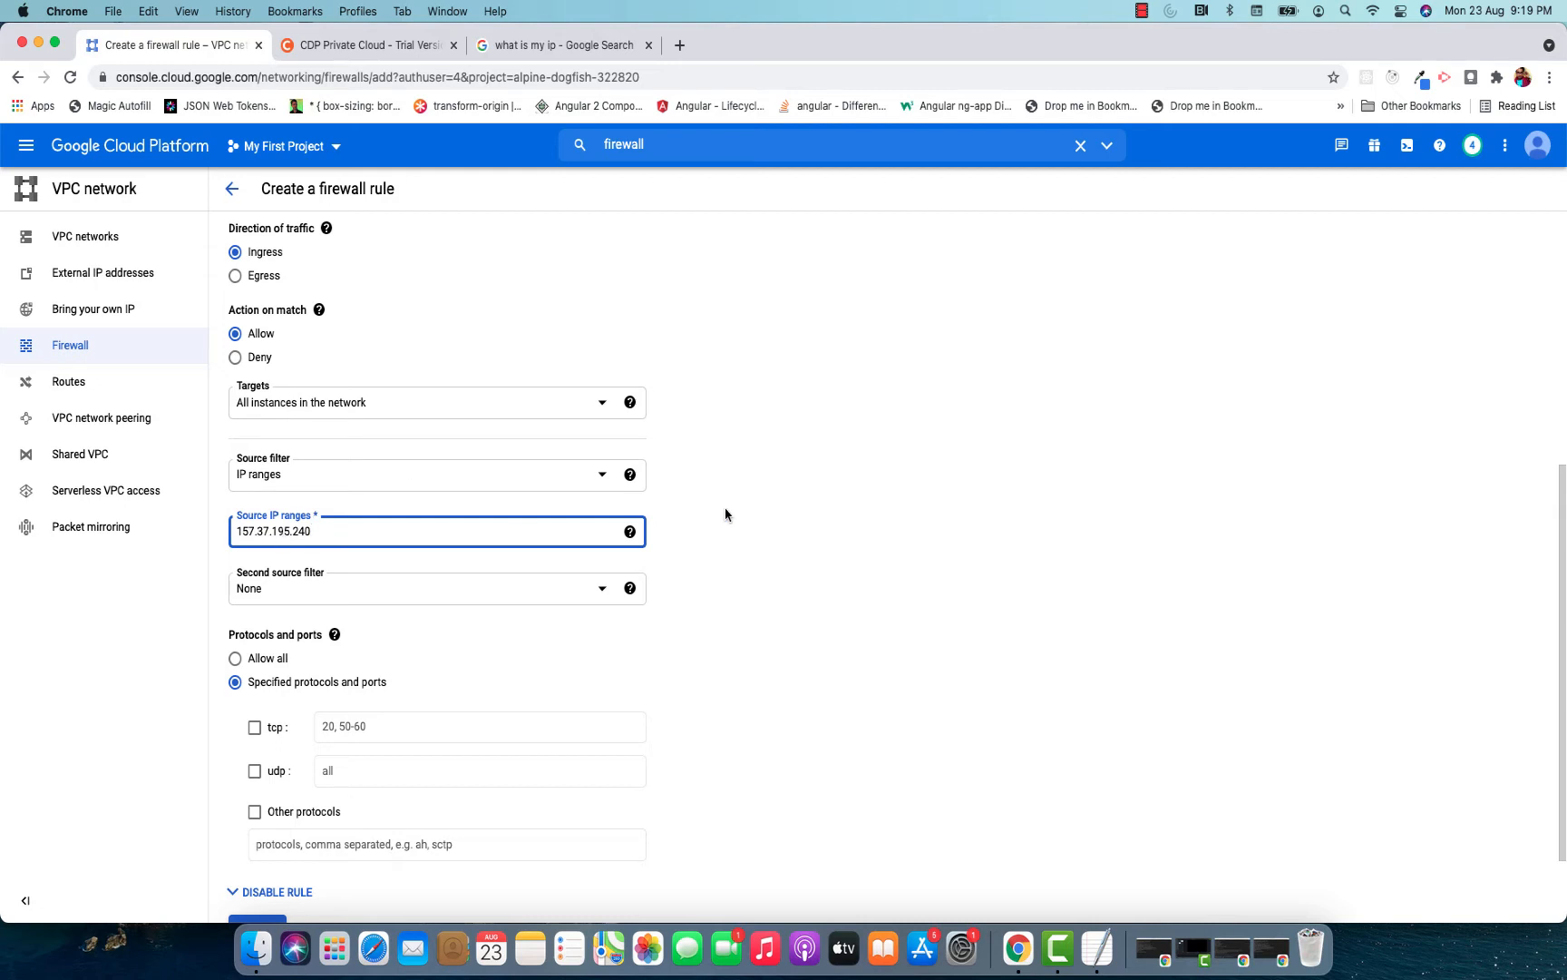
{"action": "left_click", "coordinate": [724, 515]}
{"action": "scroll", "coordinate": [786, 433], "scroll_direction": "down", "scroll_amount": 2}
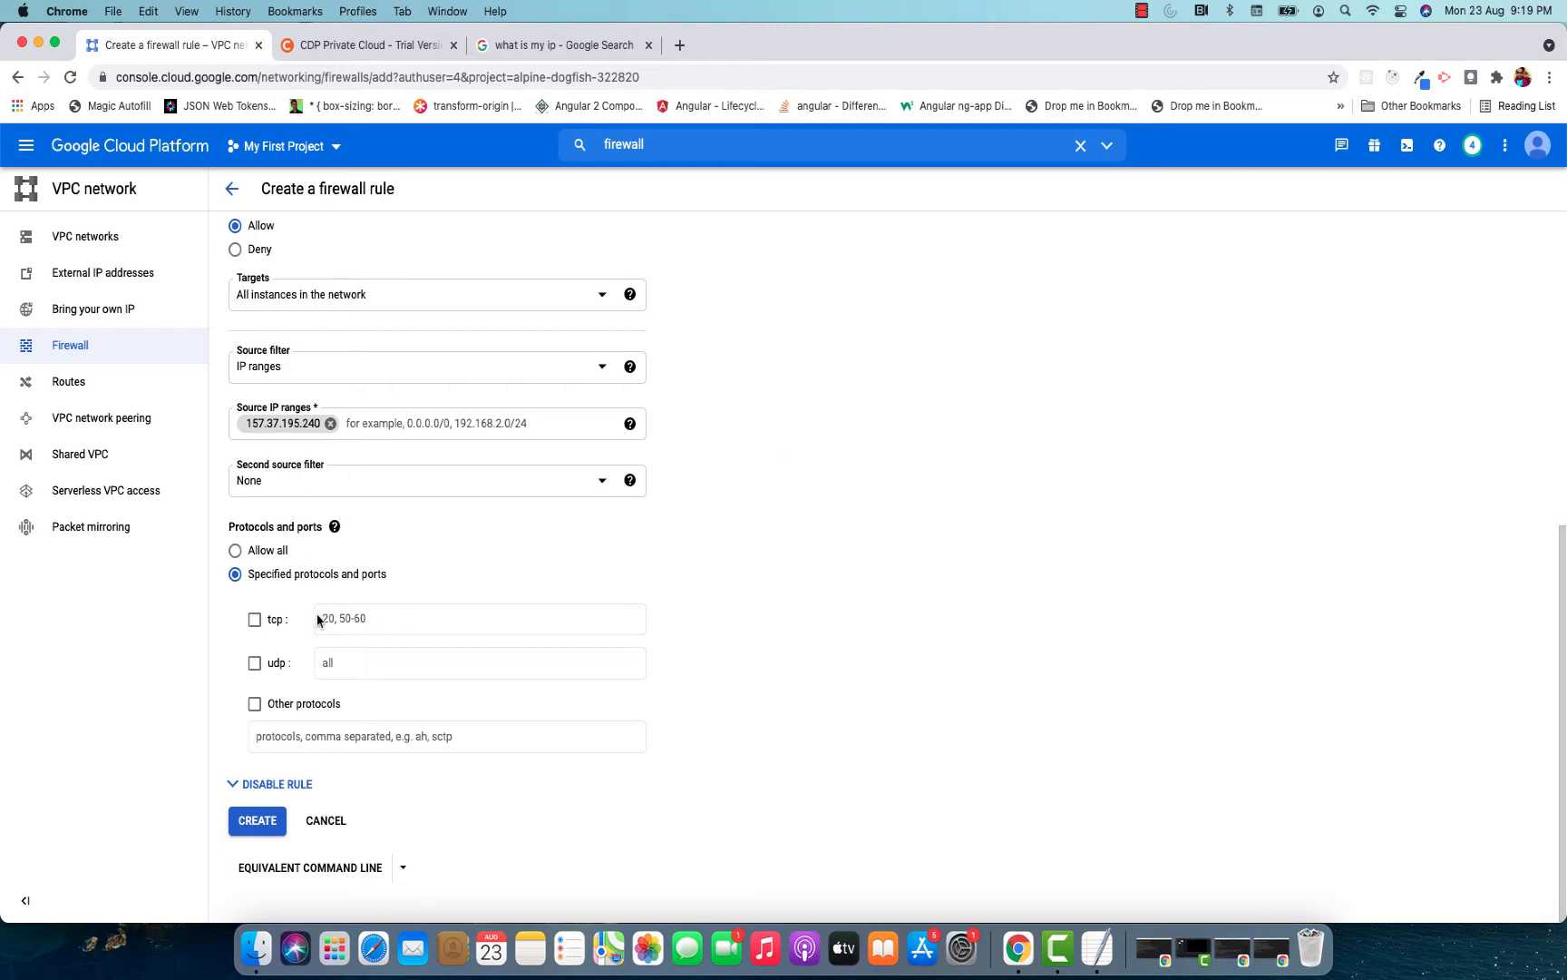
{"action": "left_click", "coordinate": [255, 620]}
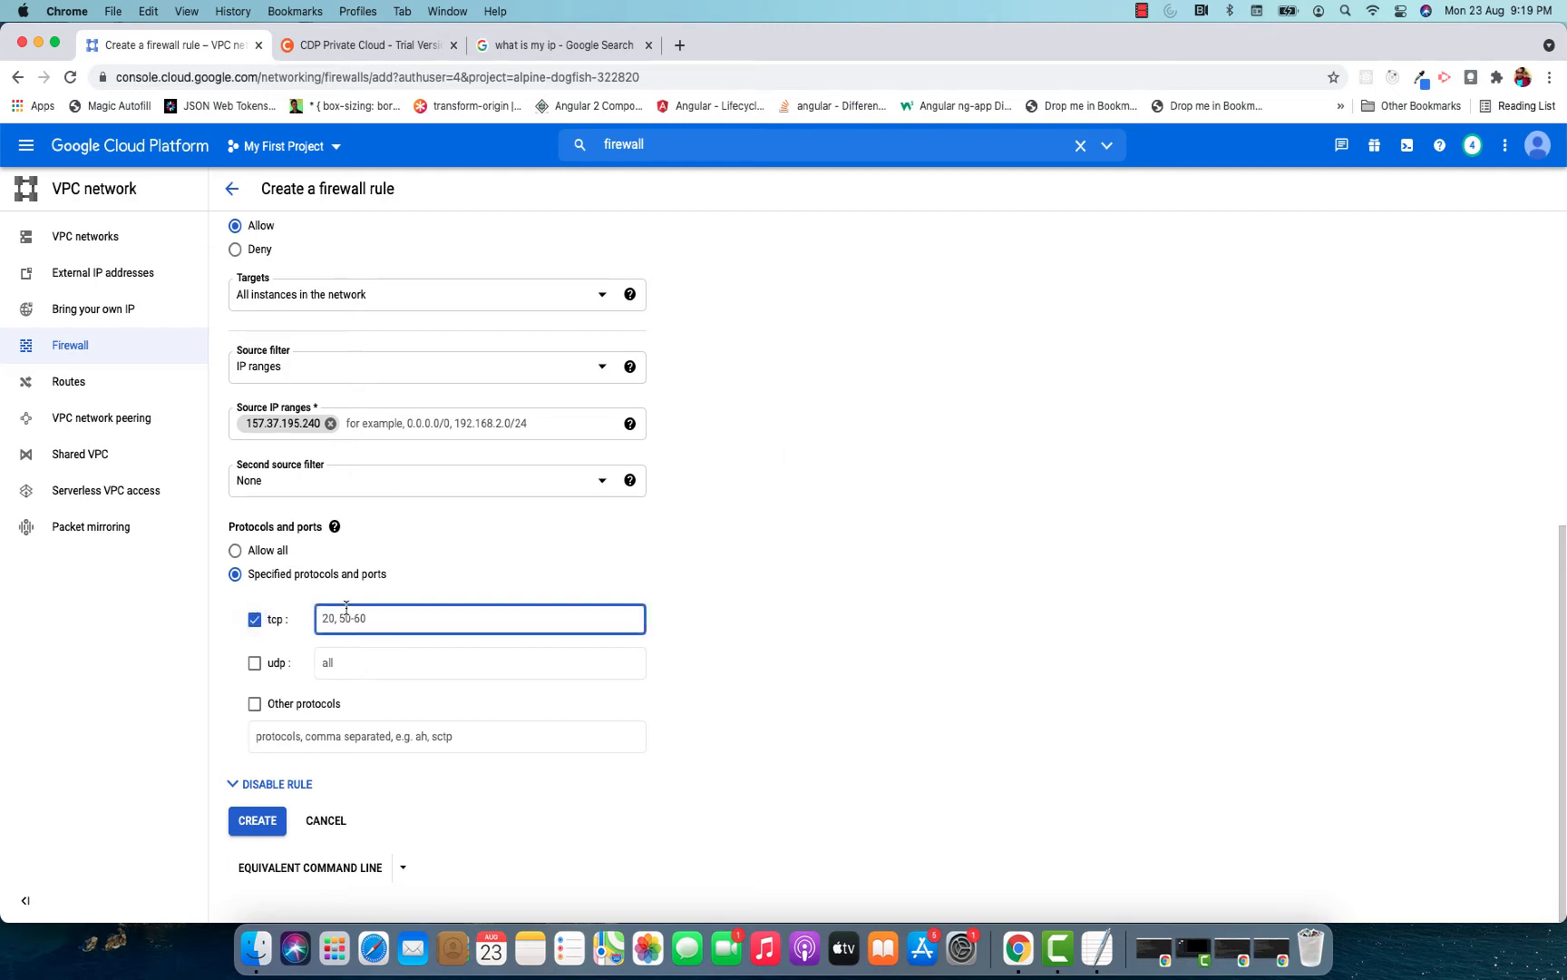
{"action": "type", "text": "7180"}
{"action": "left_click", "coordinate": [257, 820]}
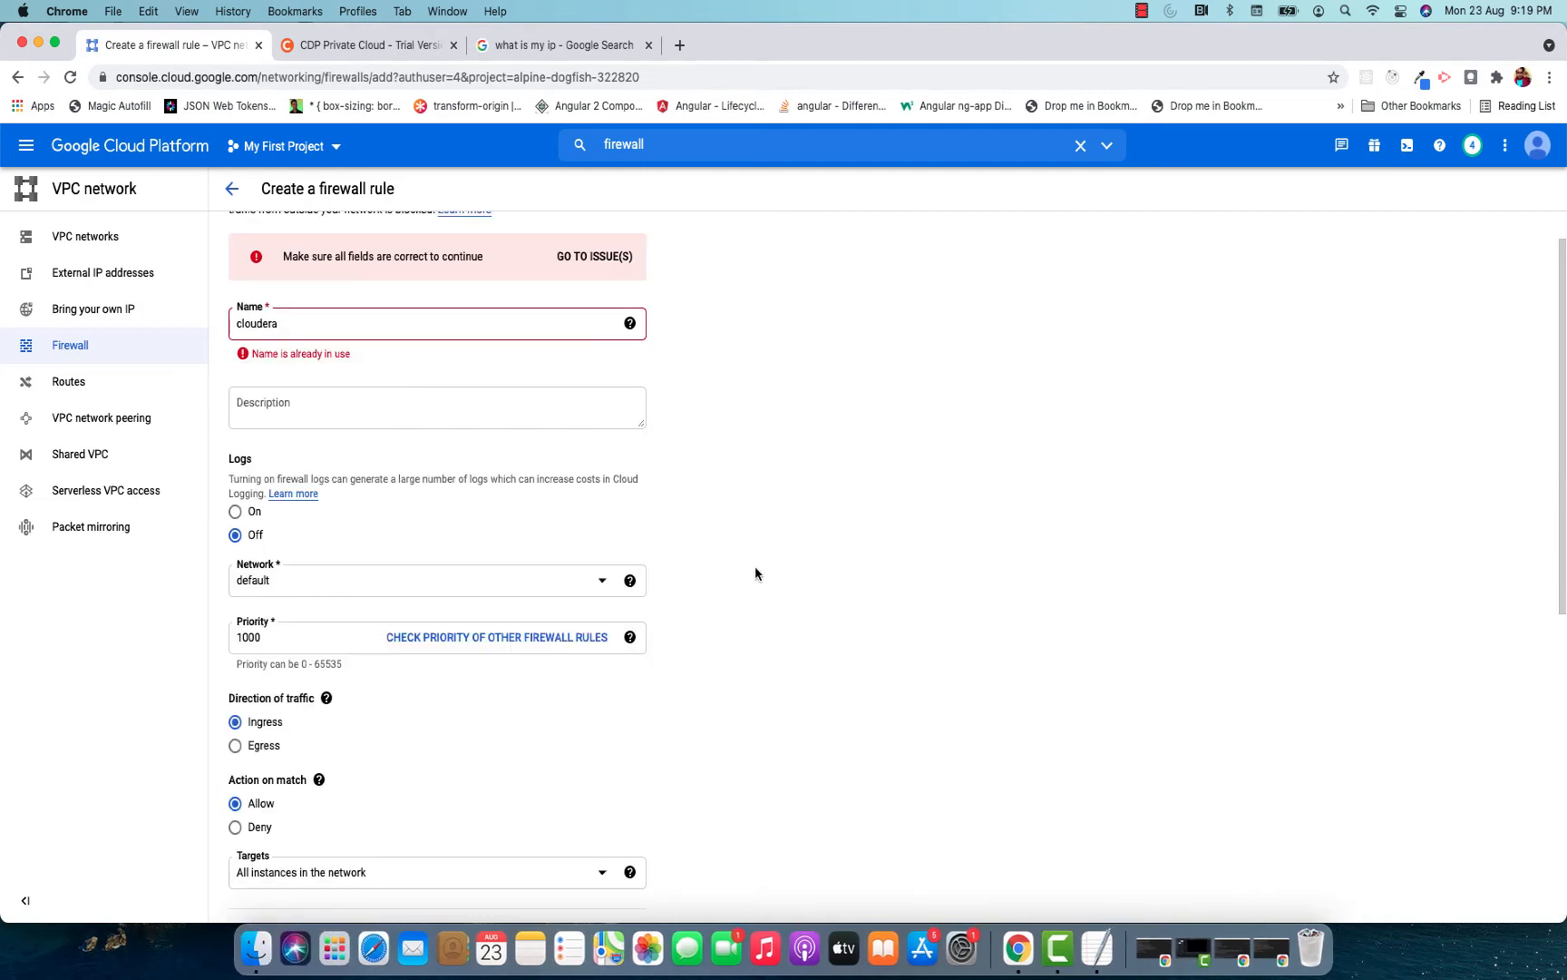
Rename the firewall rule as cloudera1 and create it.
{"action": "scroll", "coordinate": [508, 376], "scroll_direction": "up", "scroll_amount": 1}
{"action": "left_click", "coordinate": [351, 376]}
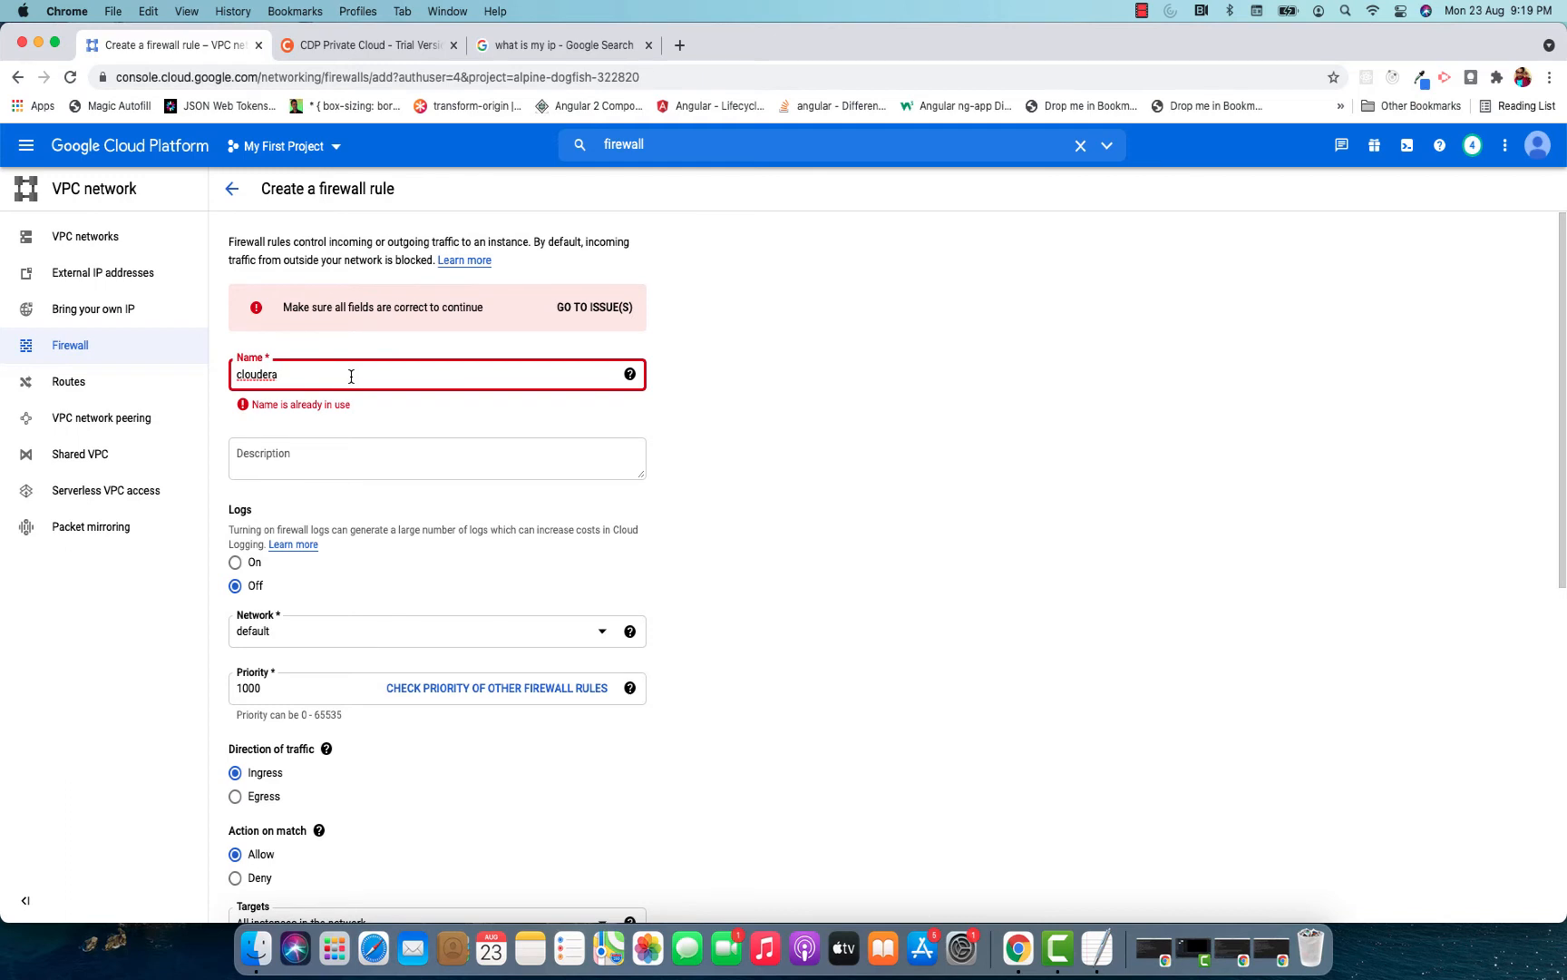
{"action": "type", "text": "1"}
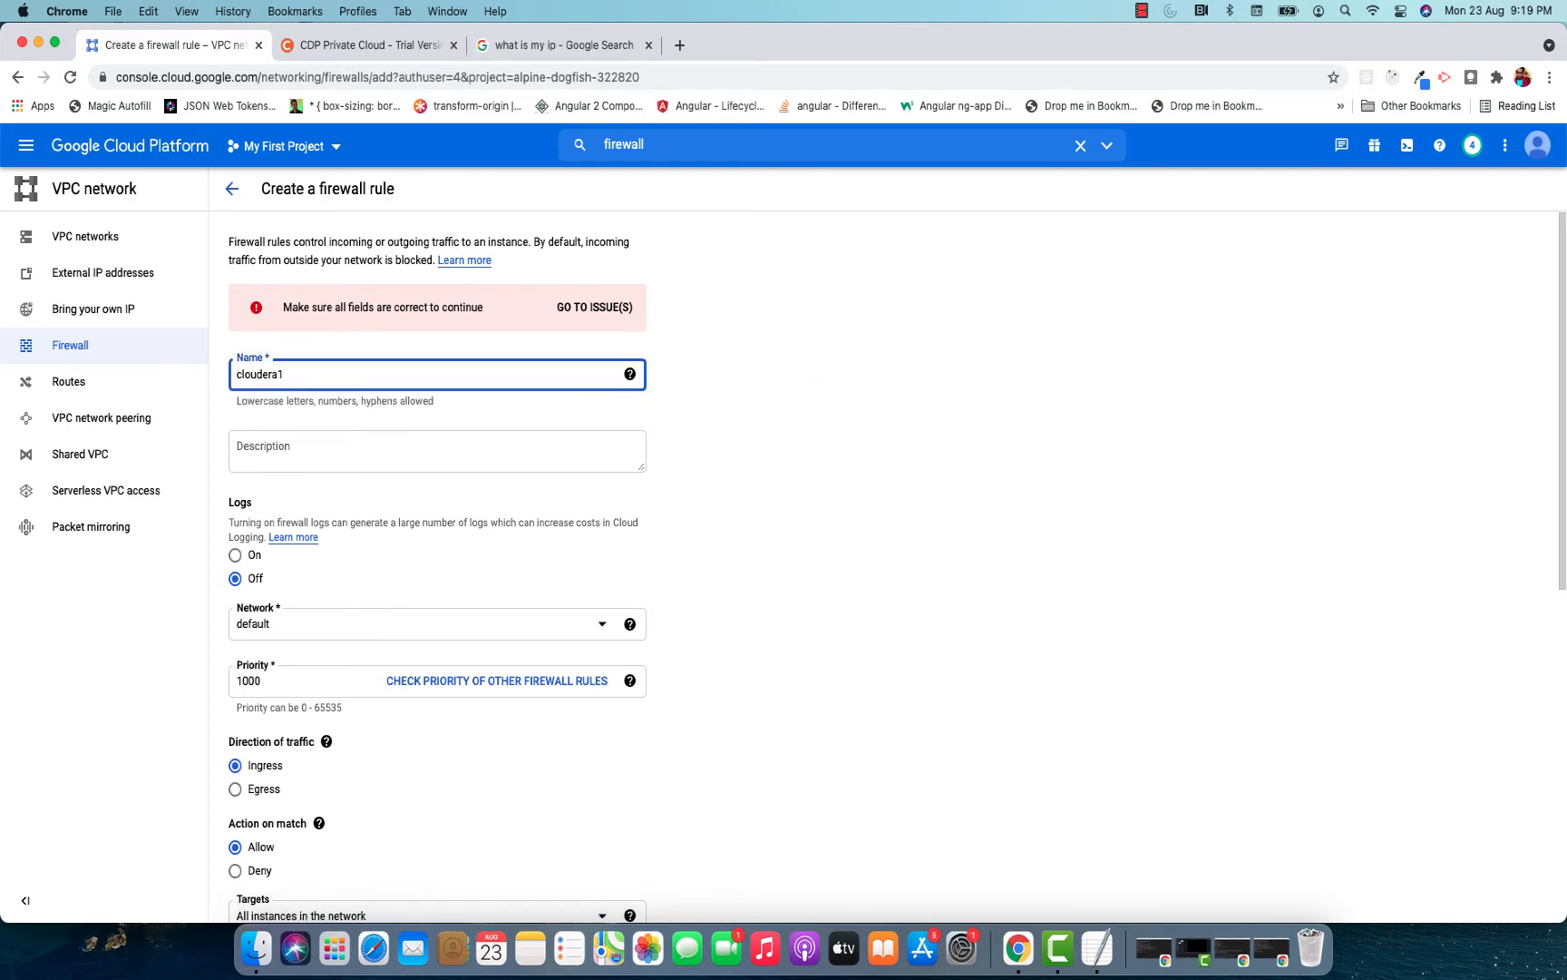
{"action": "scroll", "coordinate": [830, 415], "scroll_direction": "down", "scroll_amount": 10}
{"action": "left_click", "coordinate": [277, 822]}
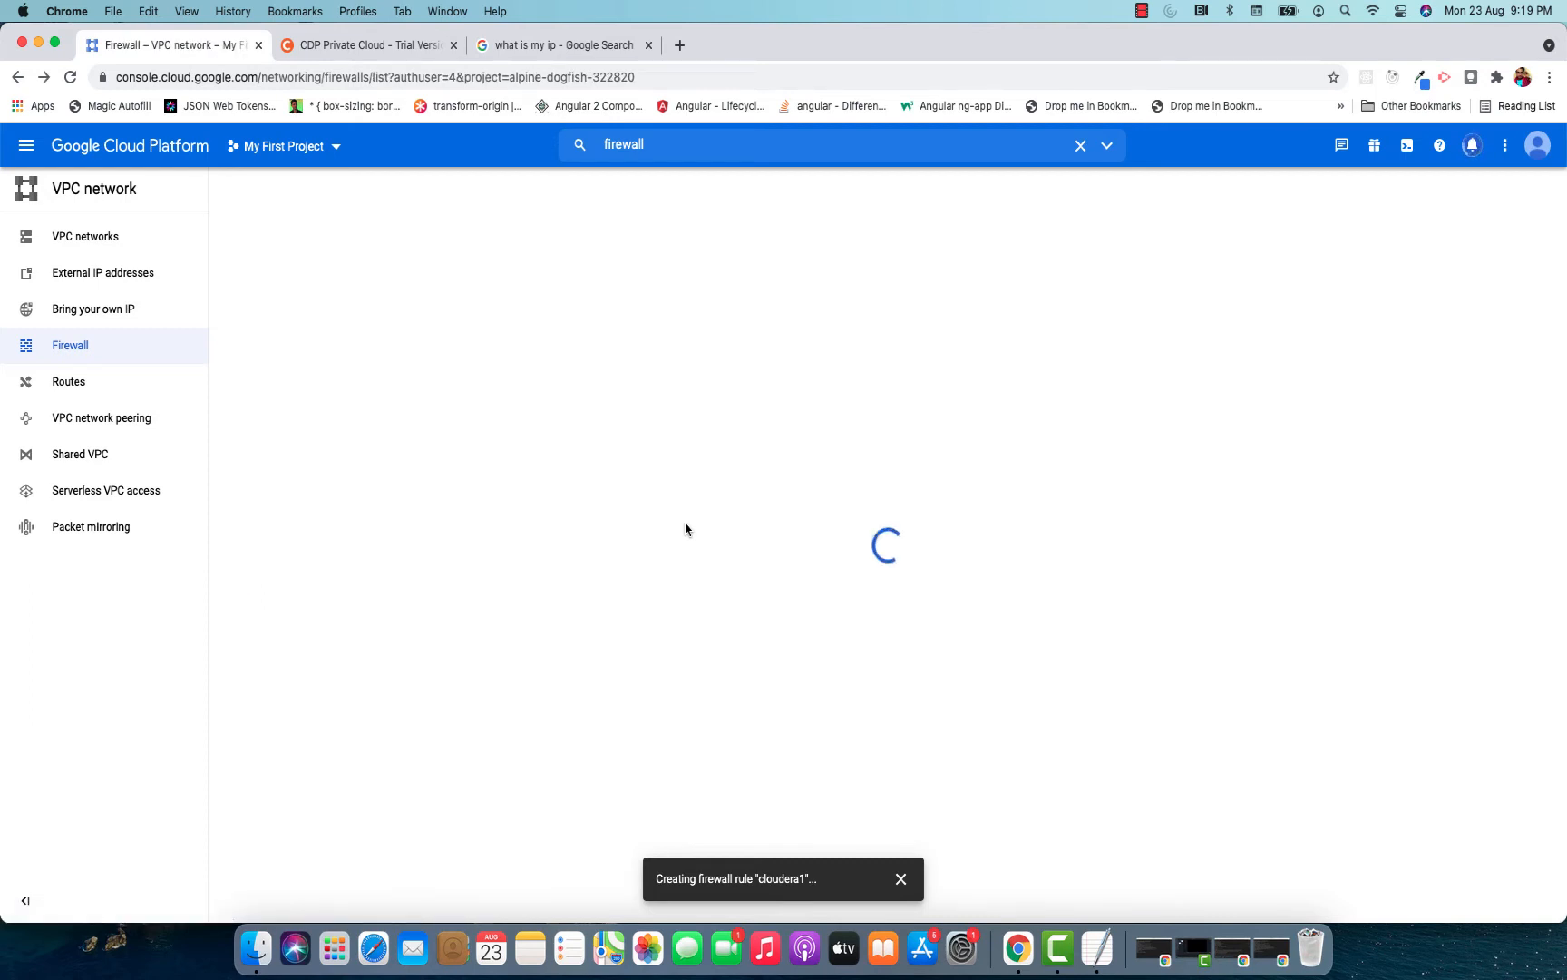
Go to the Compute Engine VM instances list and open vm1's details for editing.
{"action": "left_click", "coordinate": [29, 148]}
{"action": "mouse_move", "coordinate": [107, 281]}
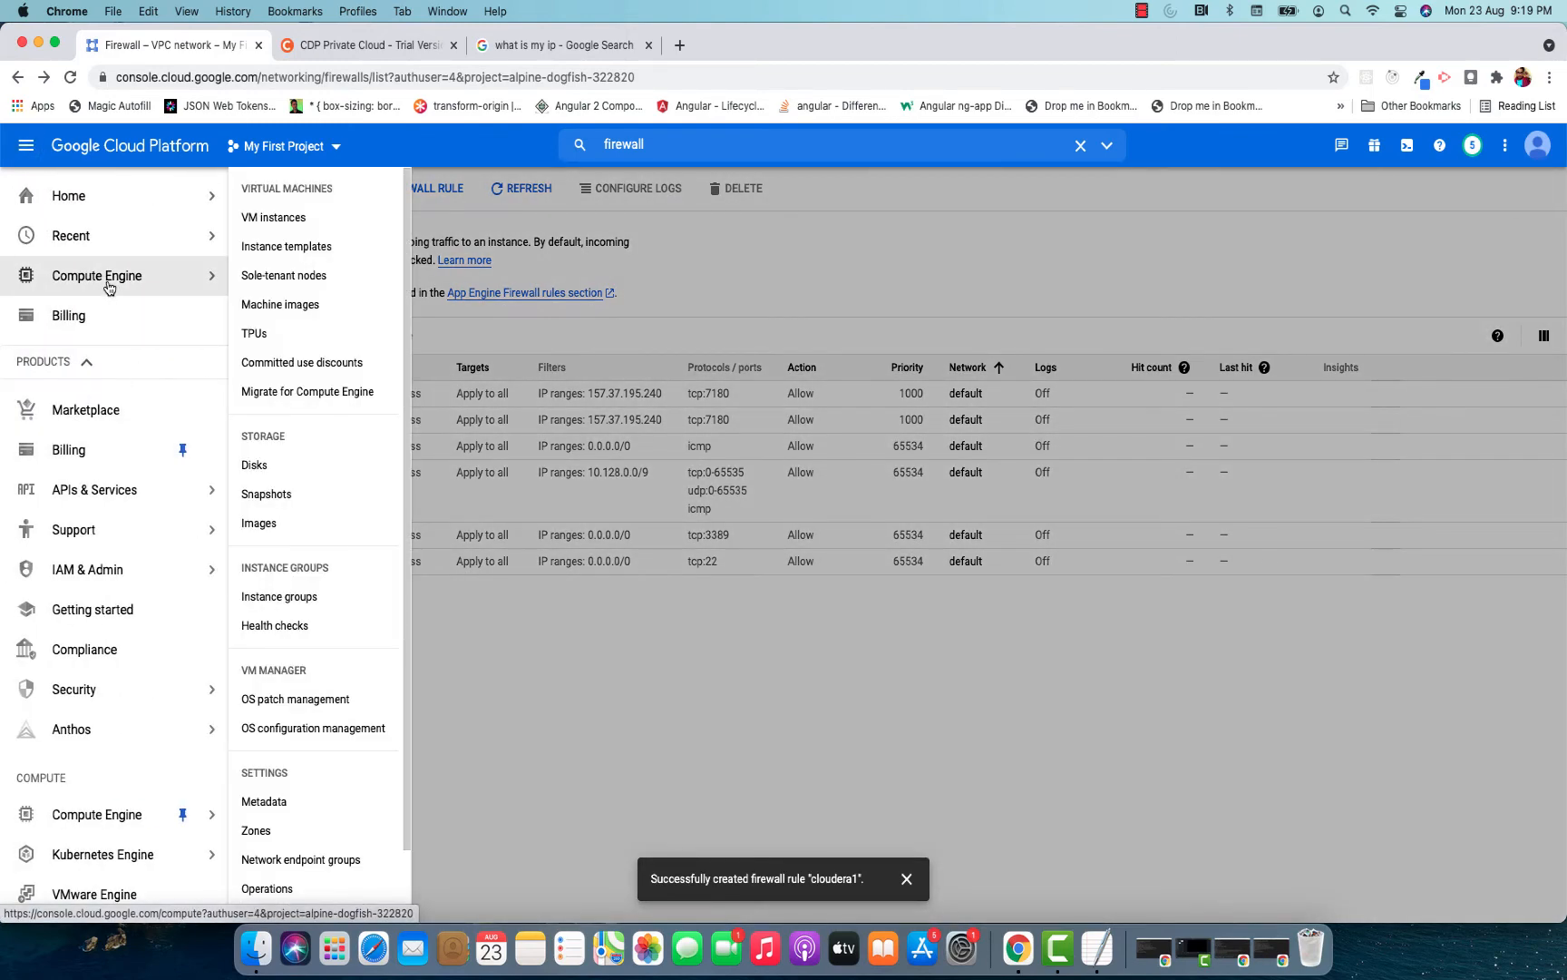
{"action": "left_click", "coordinate": [275, 219]}
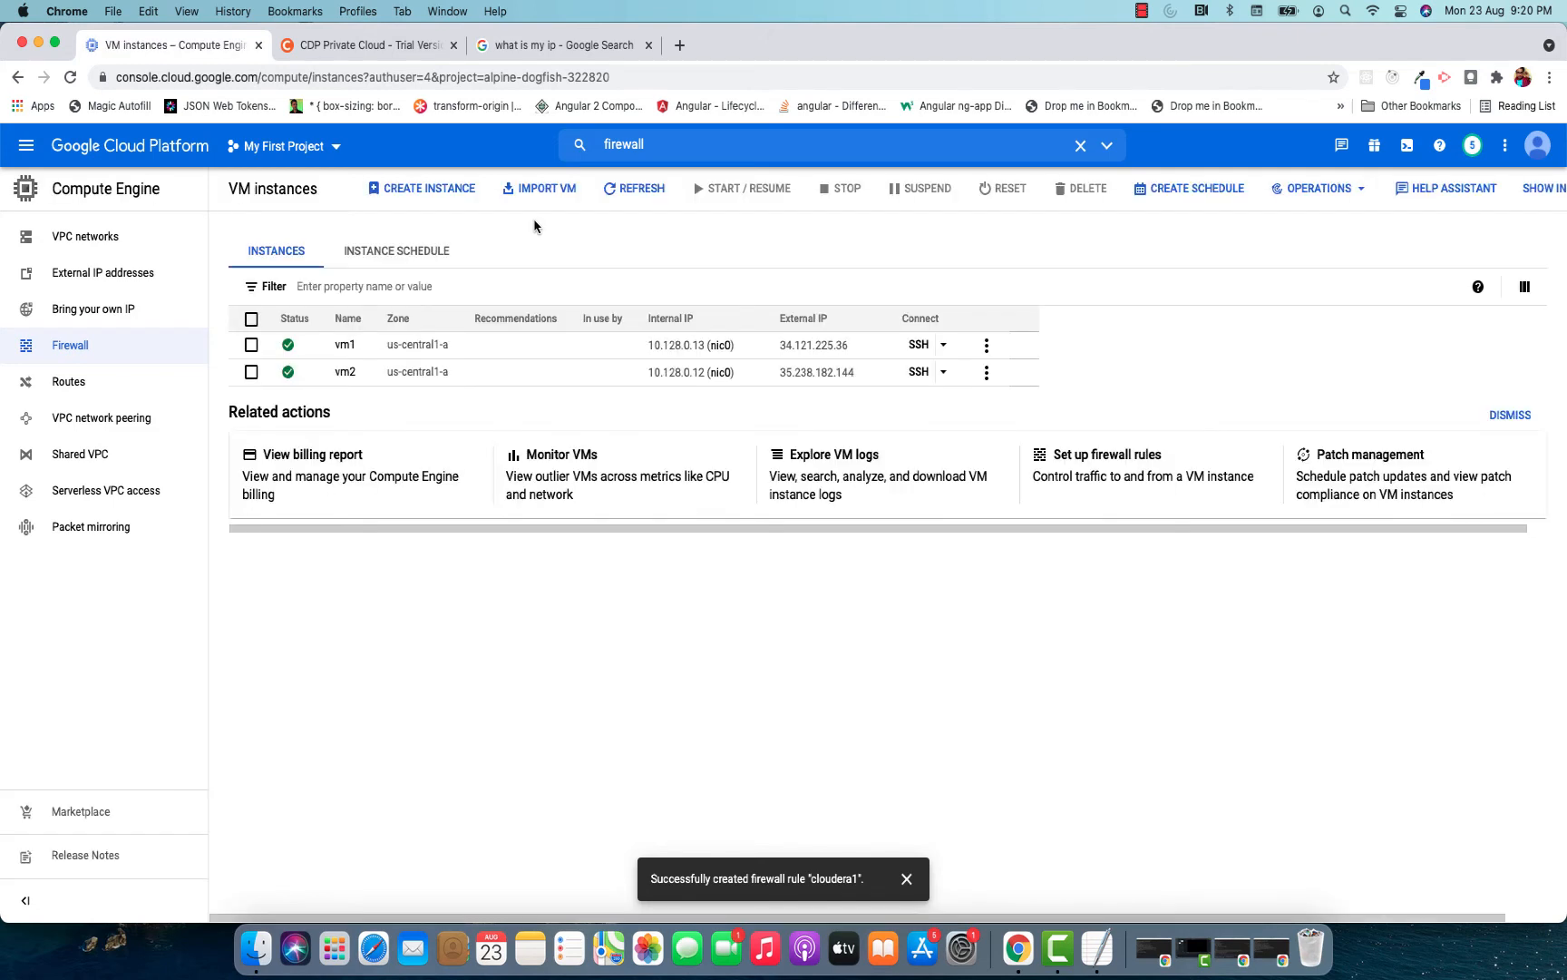
{"action": "left_click", "coordinate": [374, 400]}
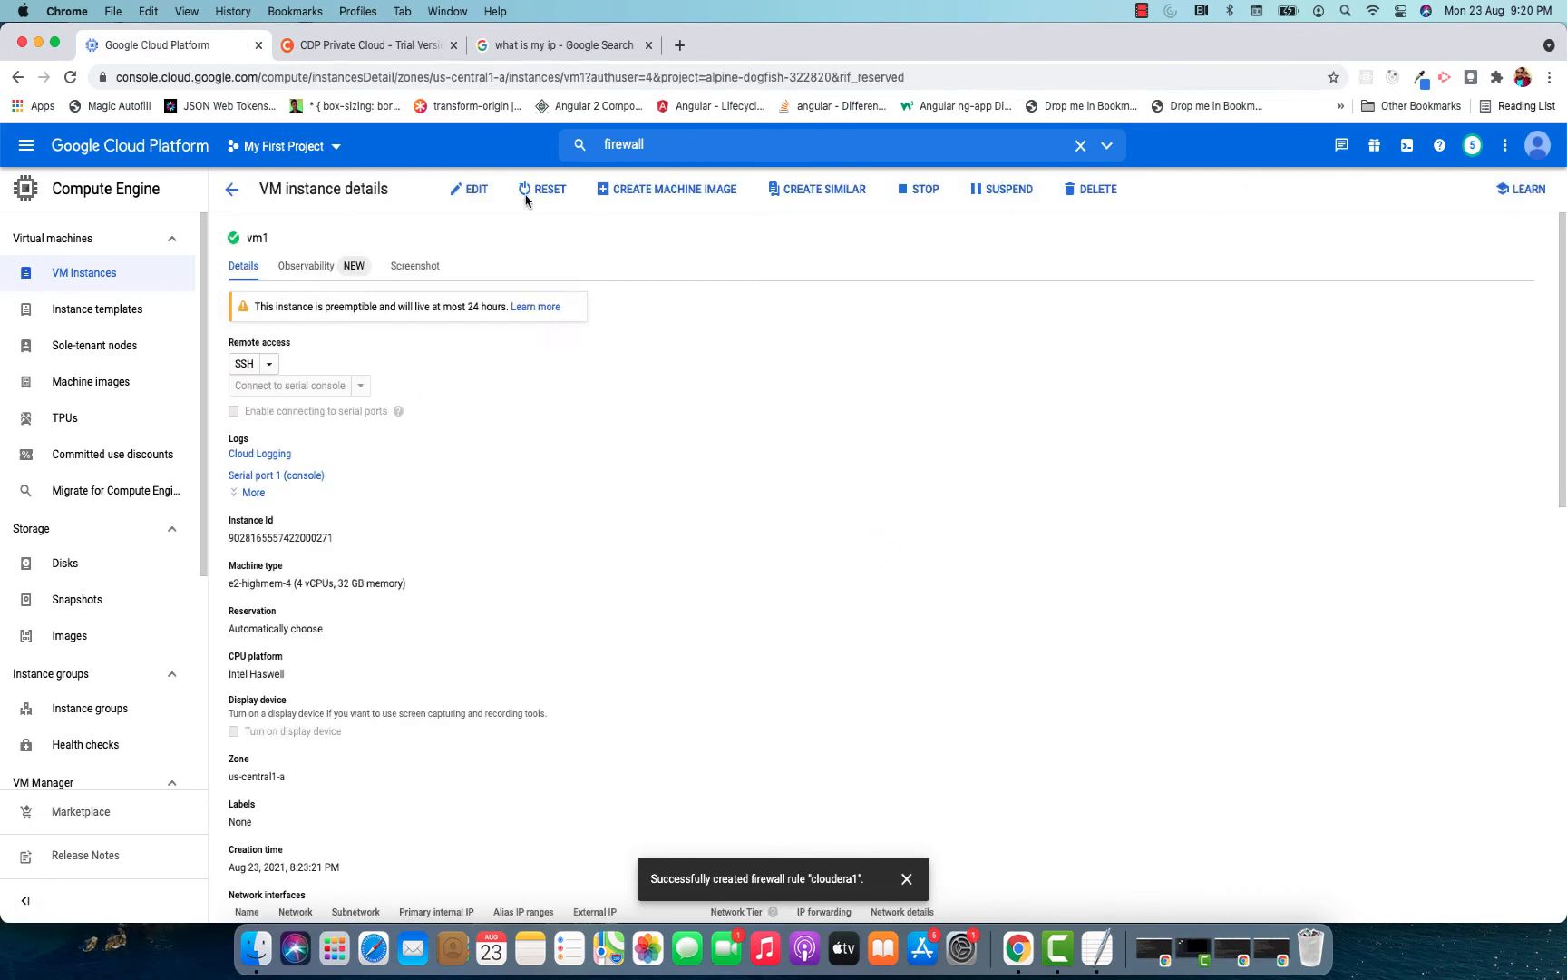
{"action": "left_click", "coordinate": [469, 189]}
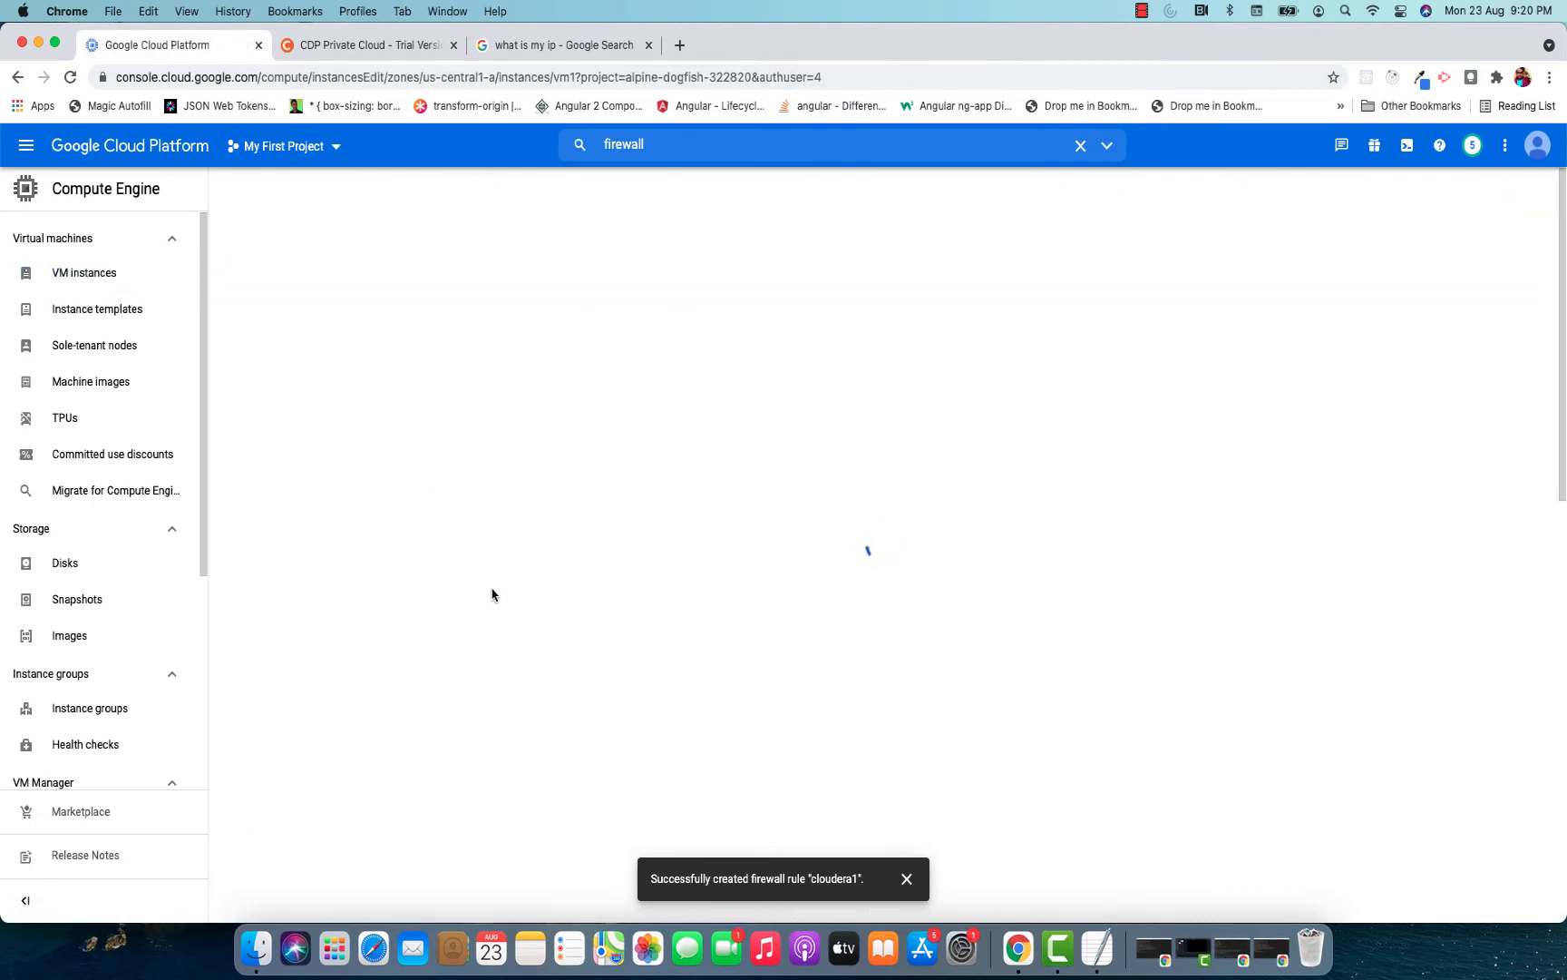
Add the network tag cloudera1 to vm1 and save the instance.
{"action": "scroll", "coordinate": [584, 539], "scroll_direction": "down", "scroll_amount": 5}
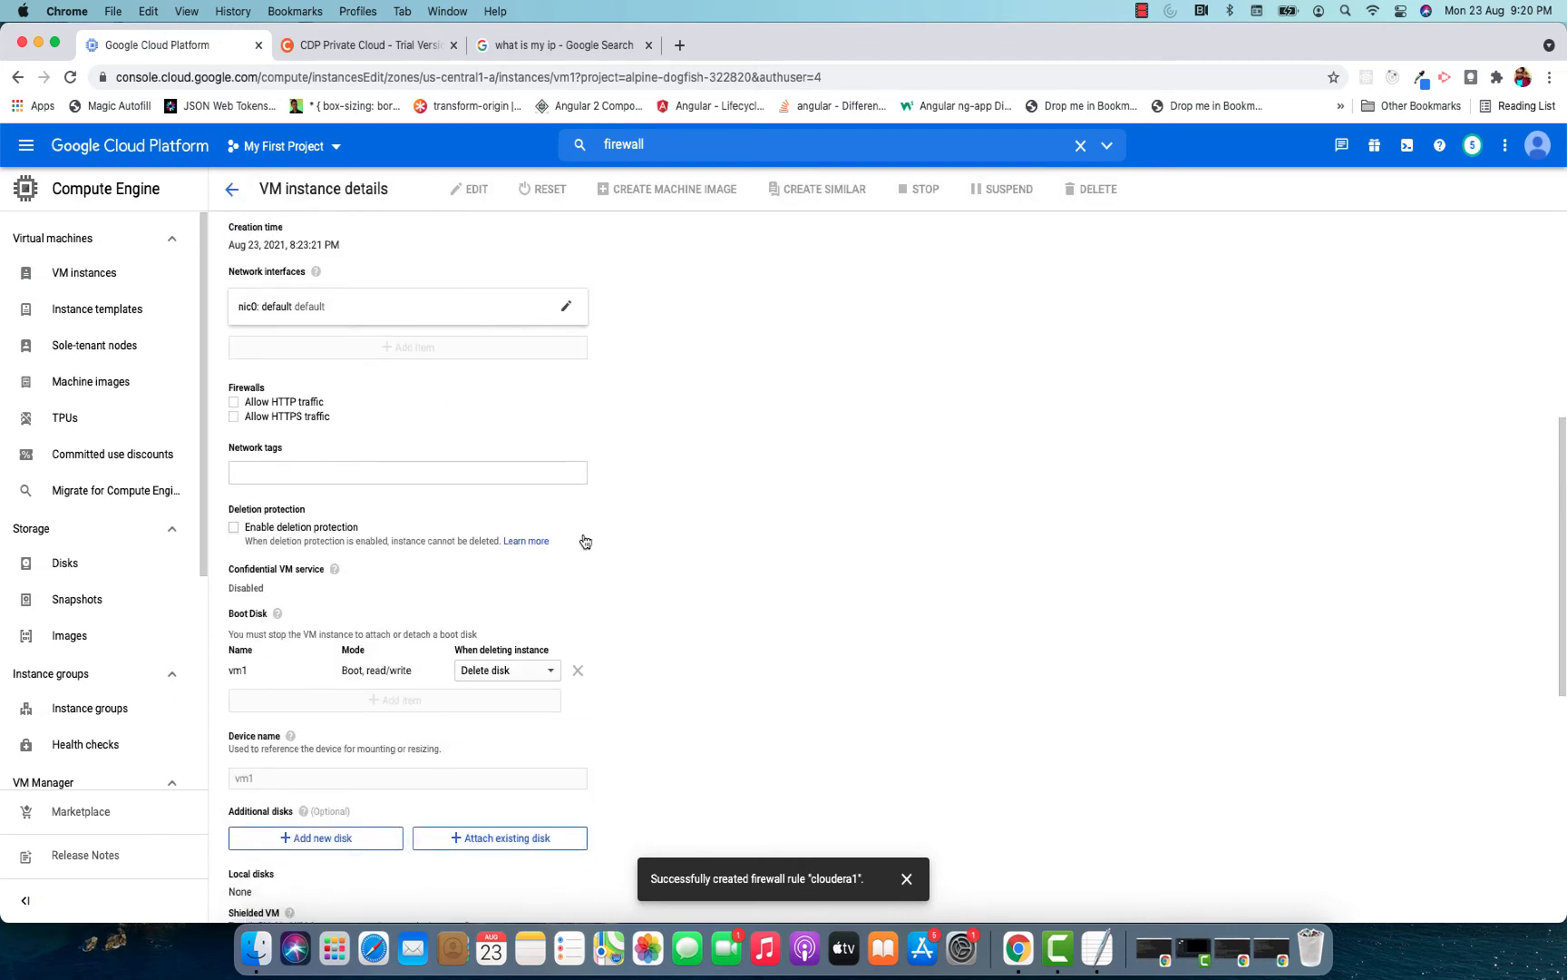
{"action": "left_click", "coordinate": [321, 471]}
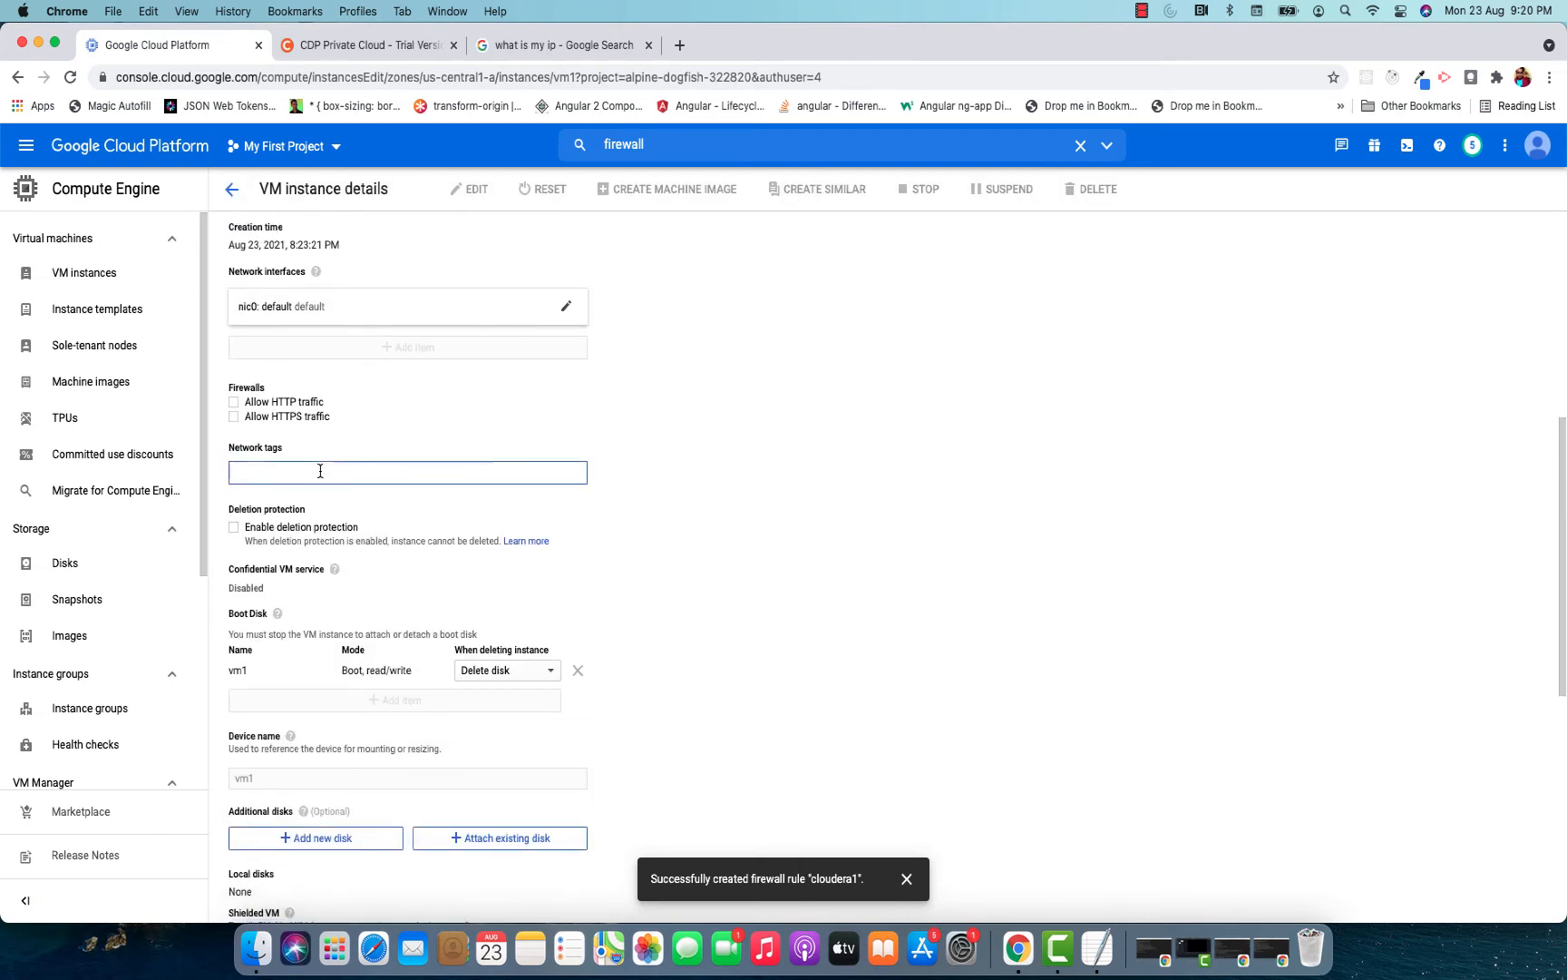
{"action": "type", "text": "cloudera"}
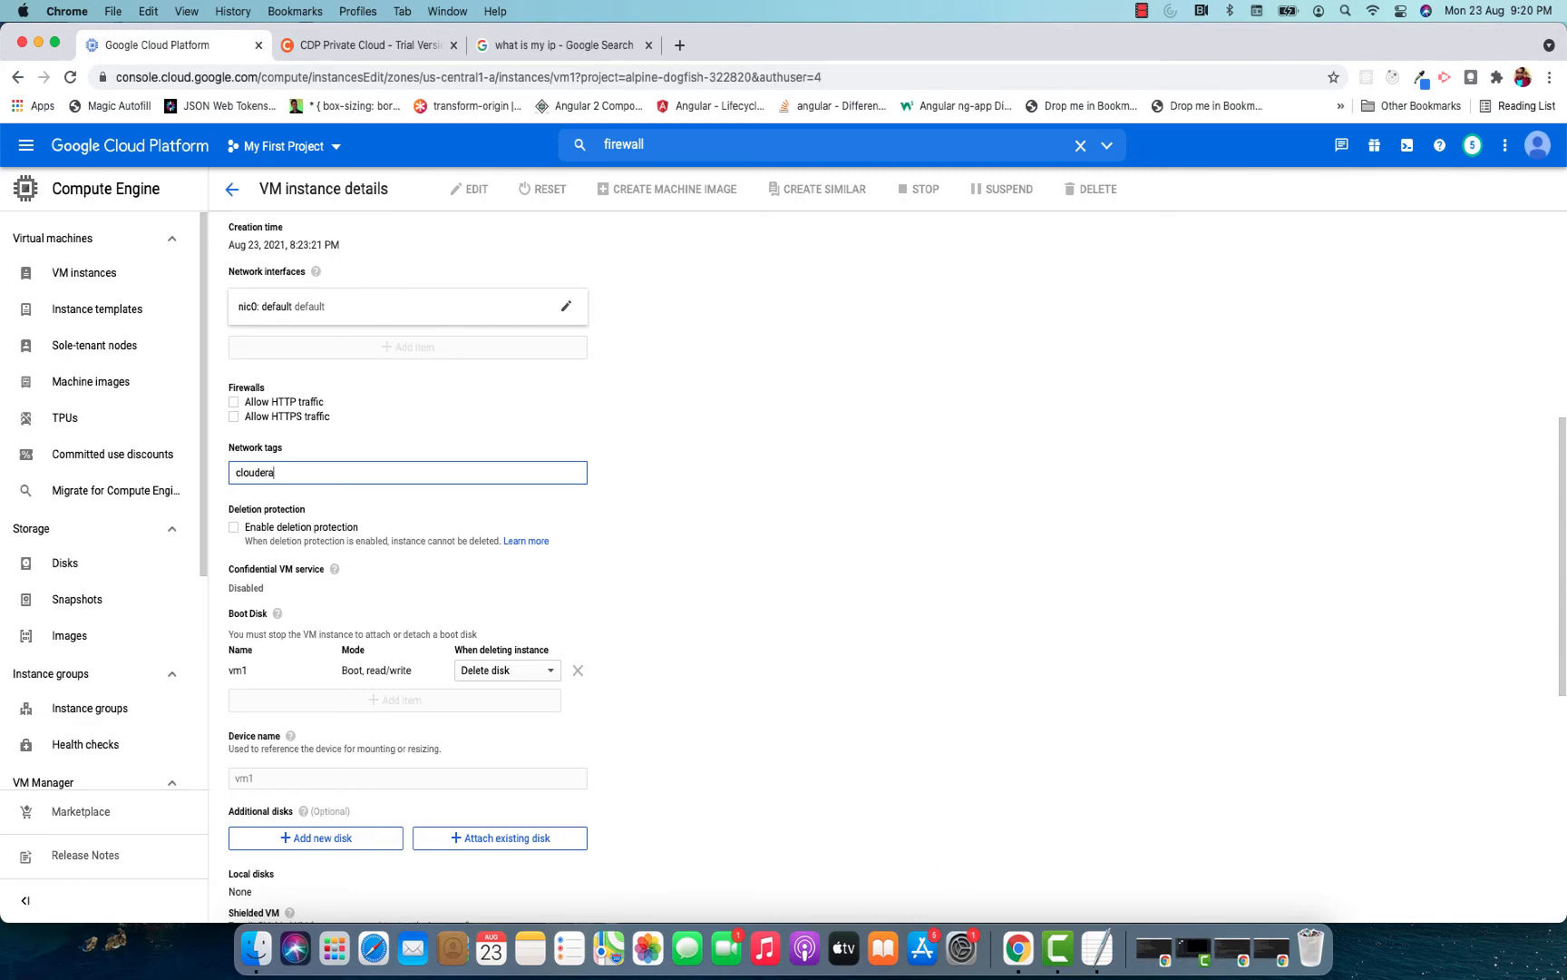
{"action": "type", "text": "1"}
{"action": "key", "text": "Return"}
{"action": "scroll", "coordinate": [319, 471], "scroll_direction": "down", "scroll_amount": 6}
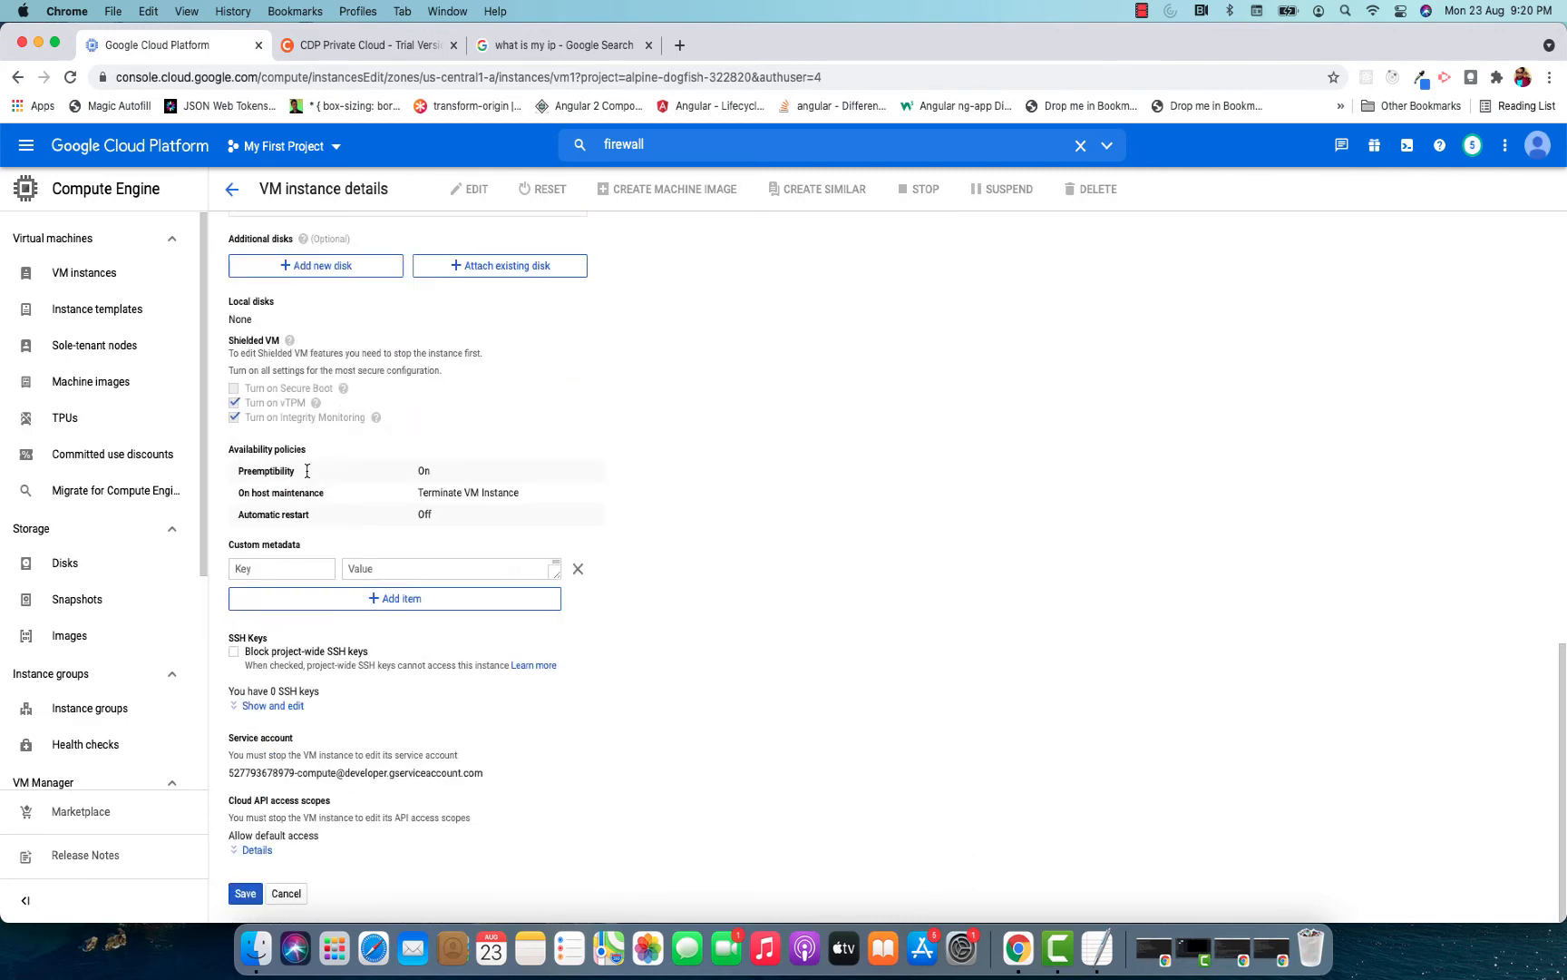
{"action": "left_click", "coordinate": [245, 894]}
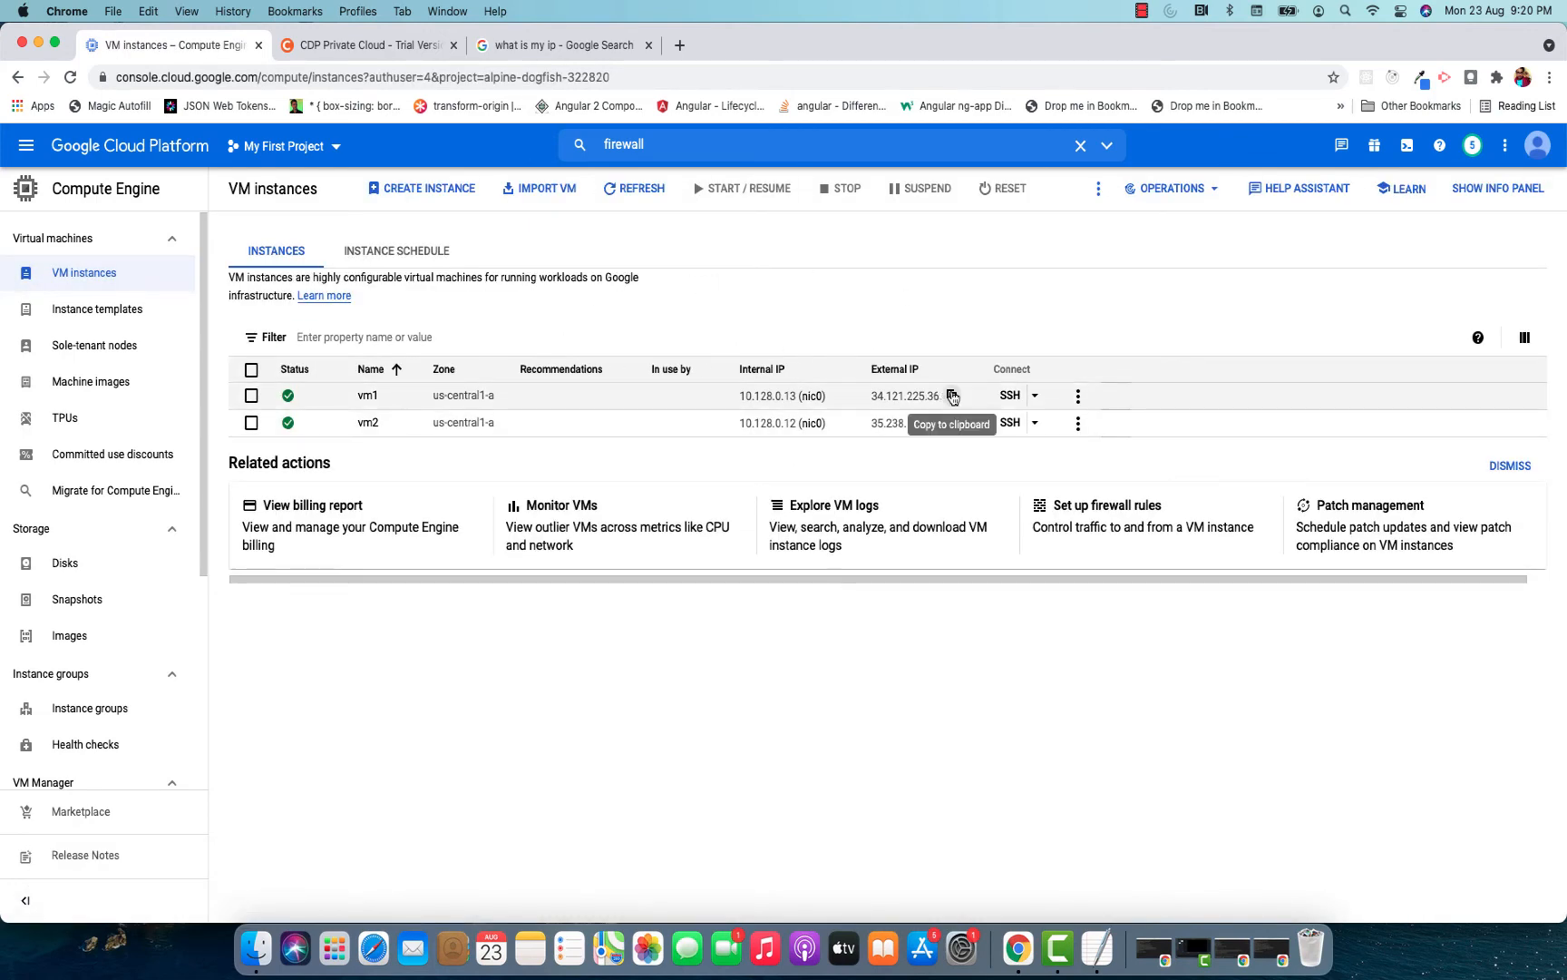
Copy vm1's external IP address and open it on port 7180 in a new browser tab.
{"action": "left_click", "coordinate": [952, 396]}
{"action": "left_click", "coordinate": [679, 45]}
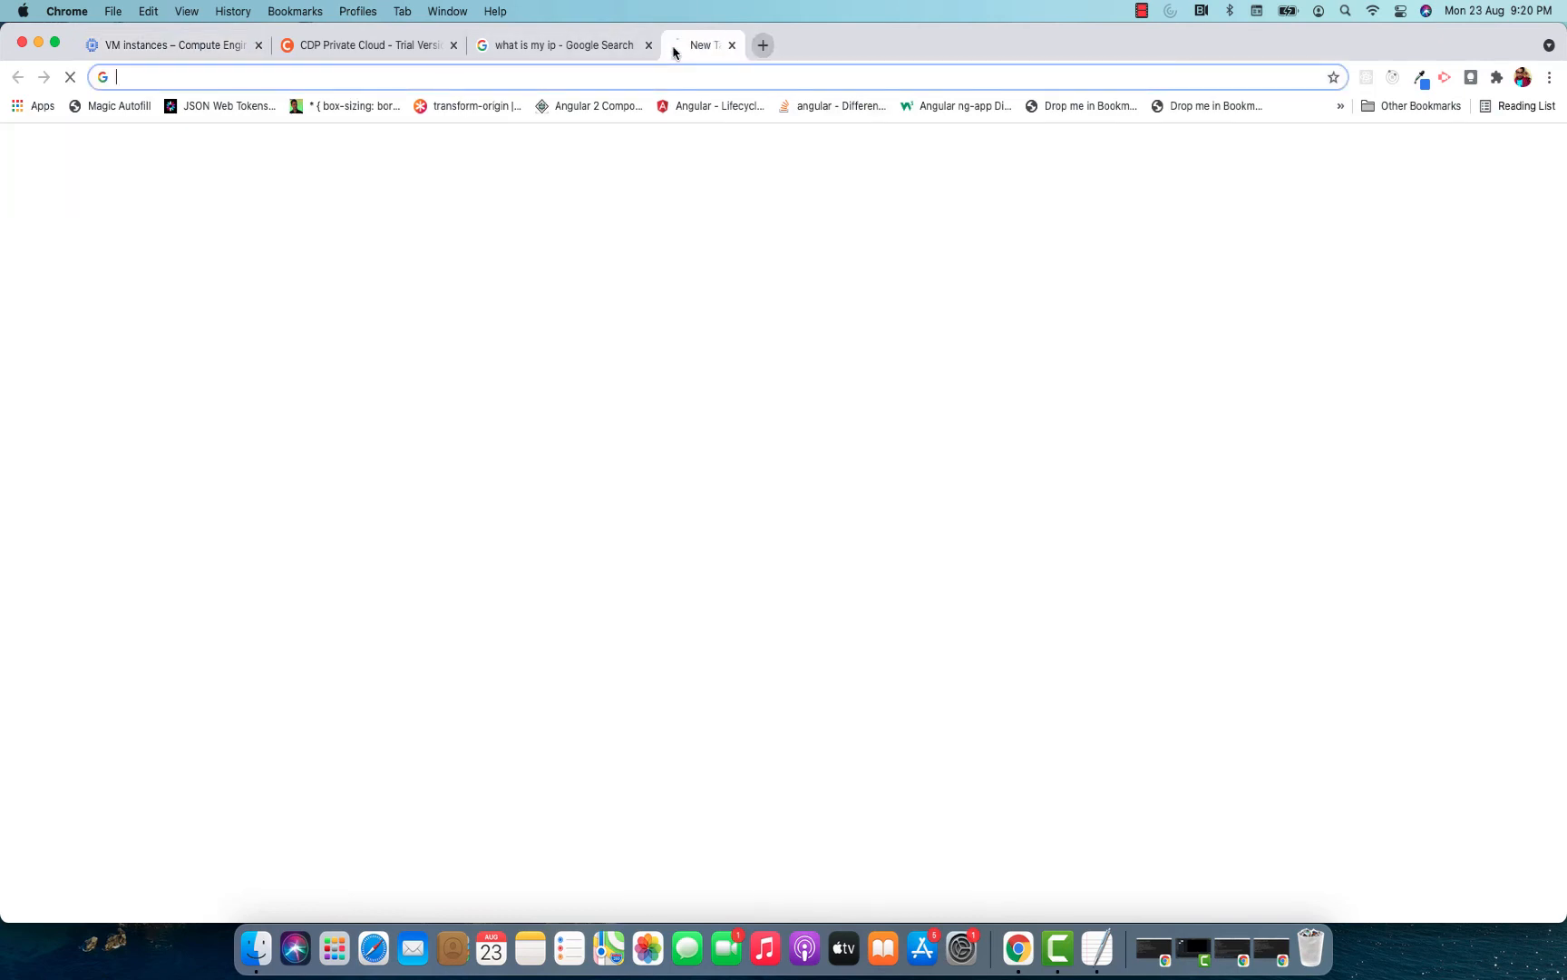
{"action": "key", "text": "super+v"}
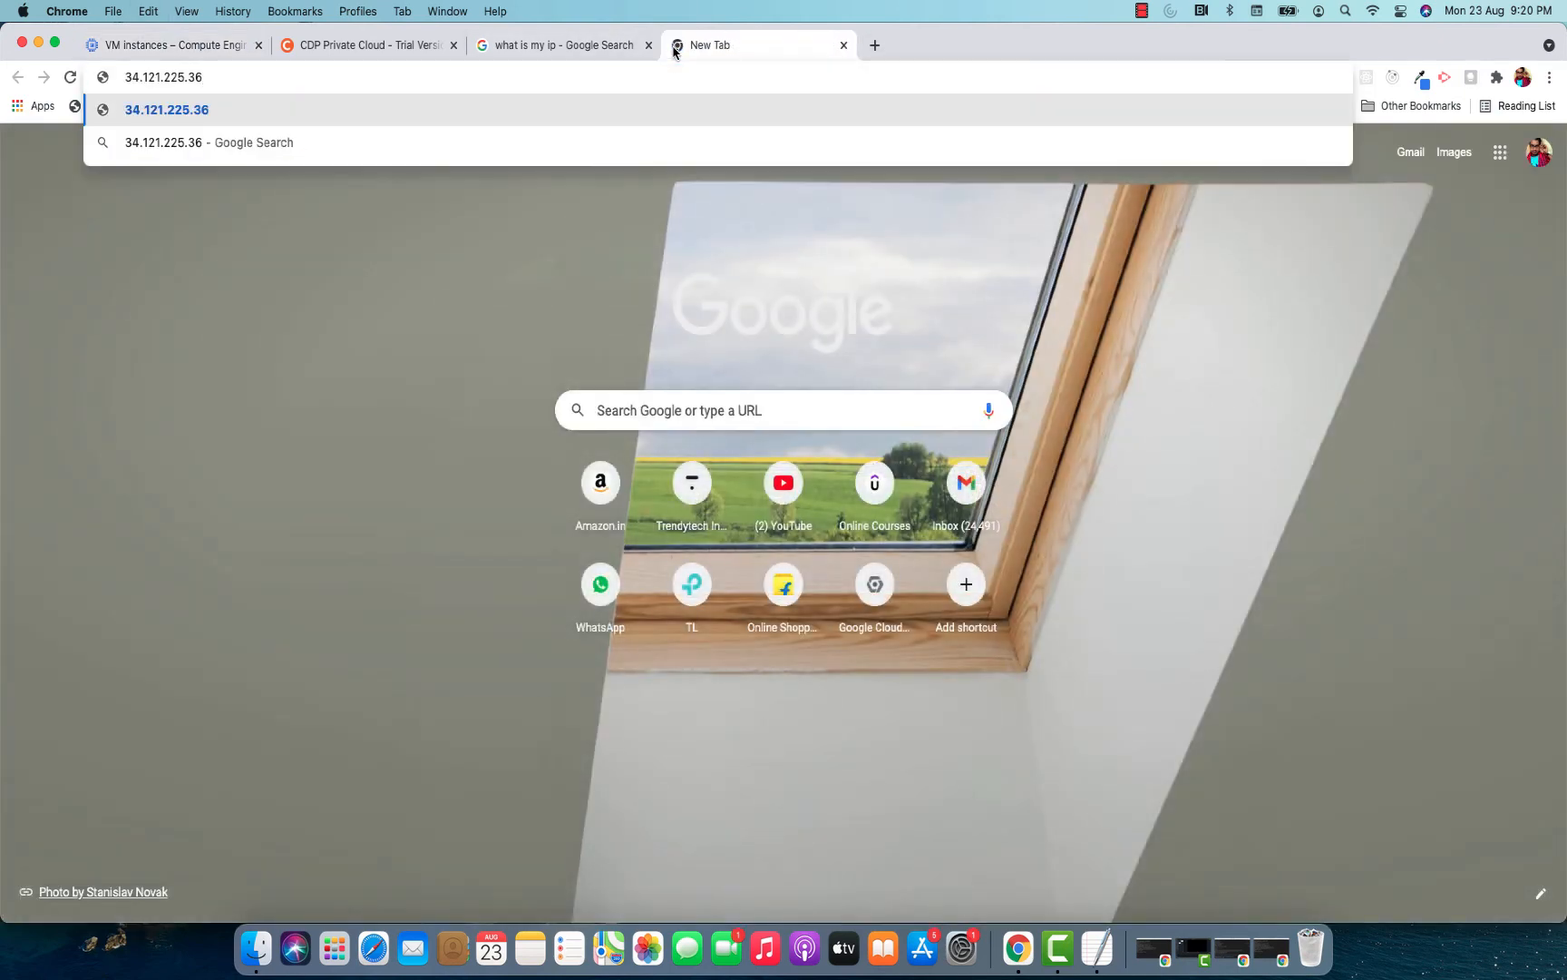
{"action": "type", "text": ":7180"}
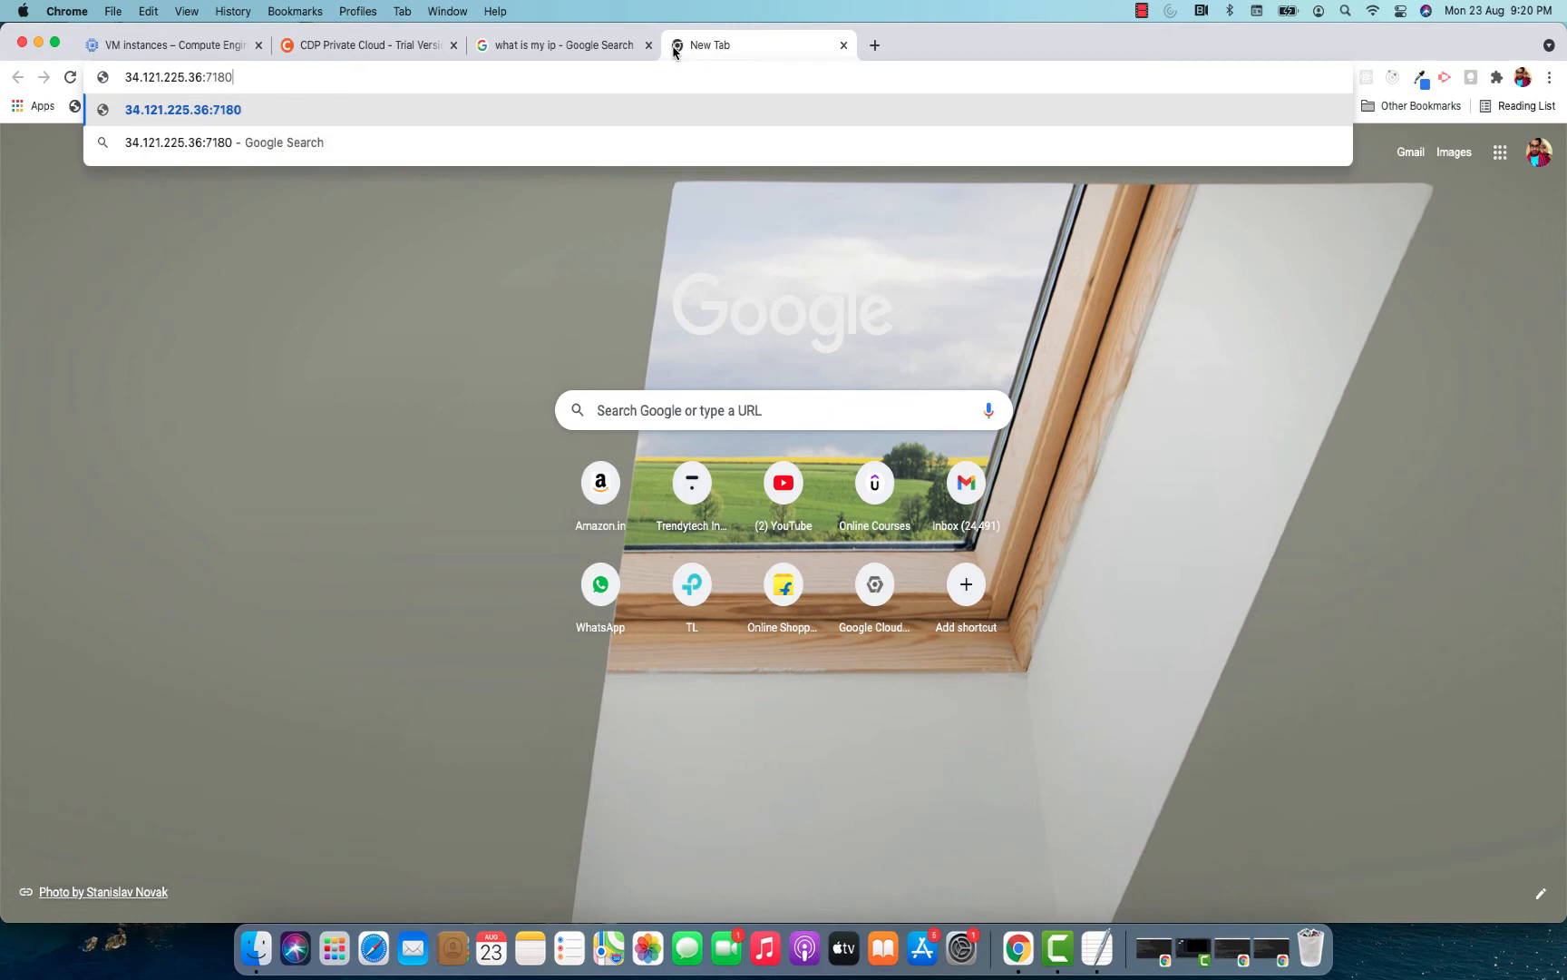
{"action": "key", "text": "Return"}
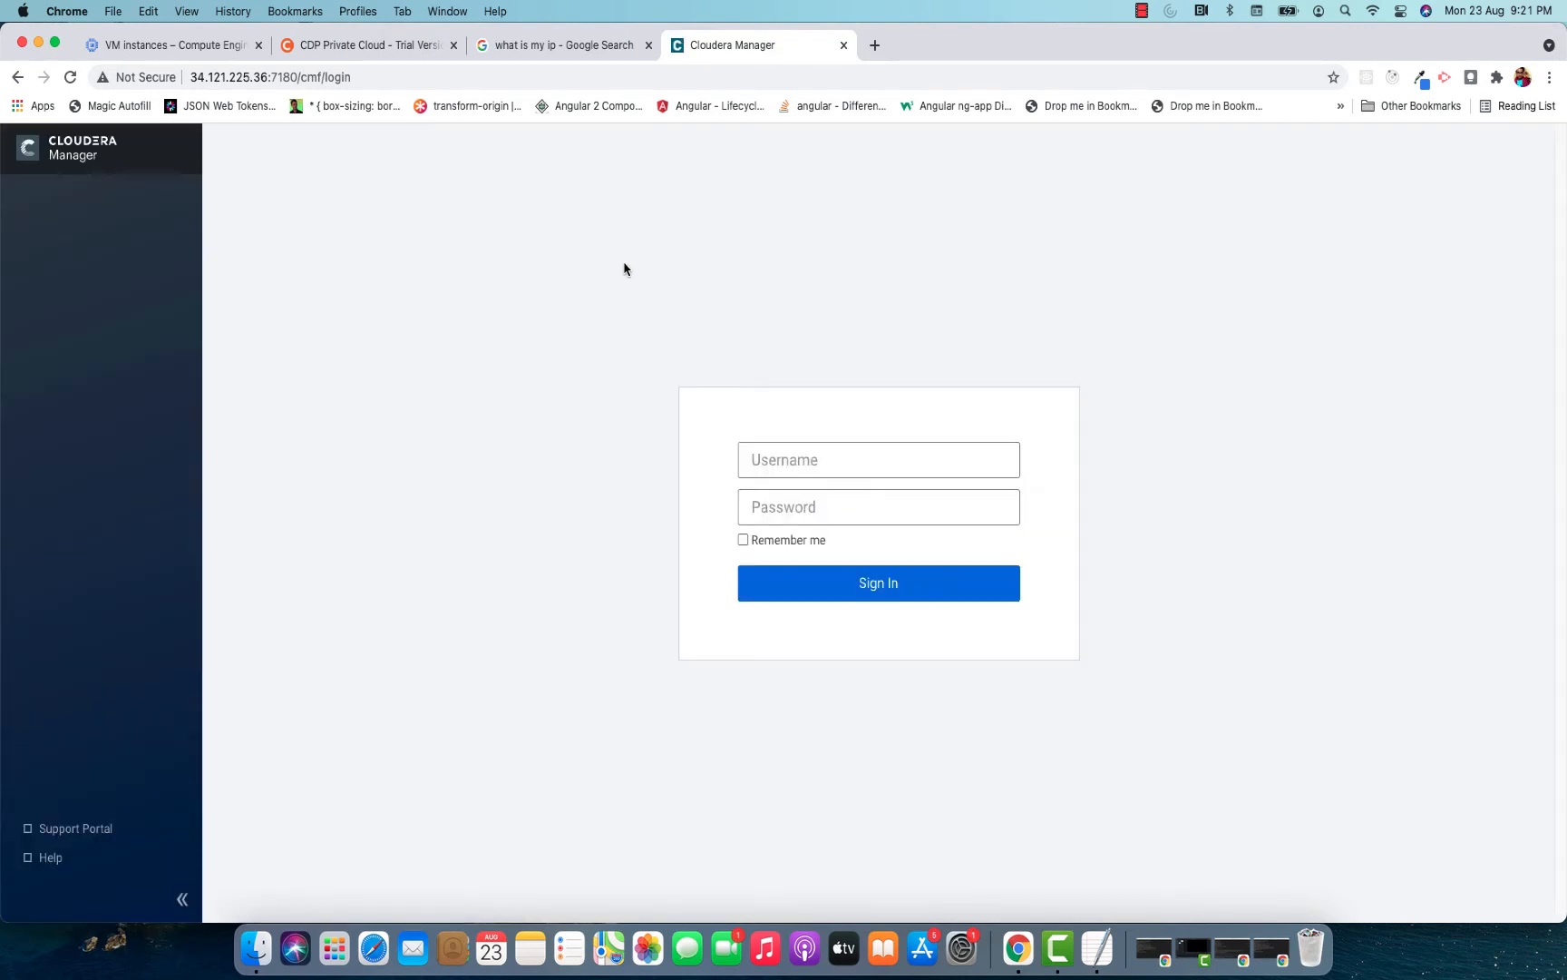
Sign in to Cloudera Manager with the default administrator username and the account password.
{"action": "left_click", "coordinate": [810, 462]}
{"action": "type", "text": "admin"}
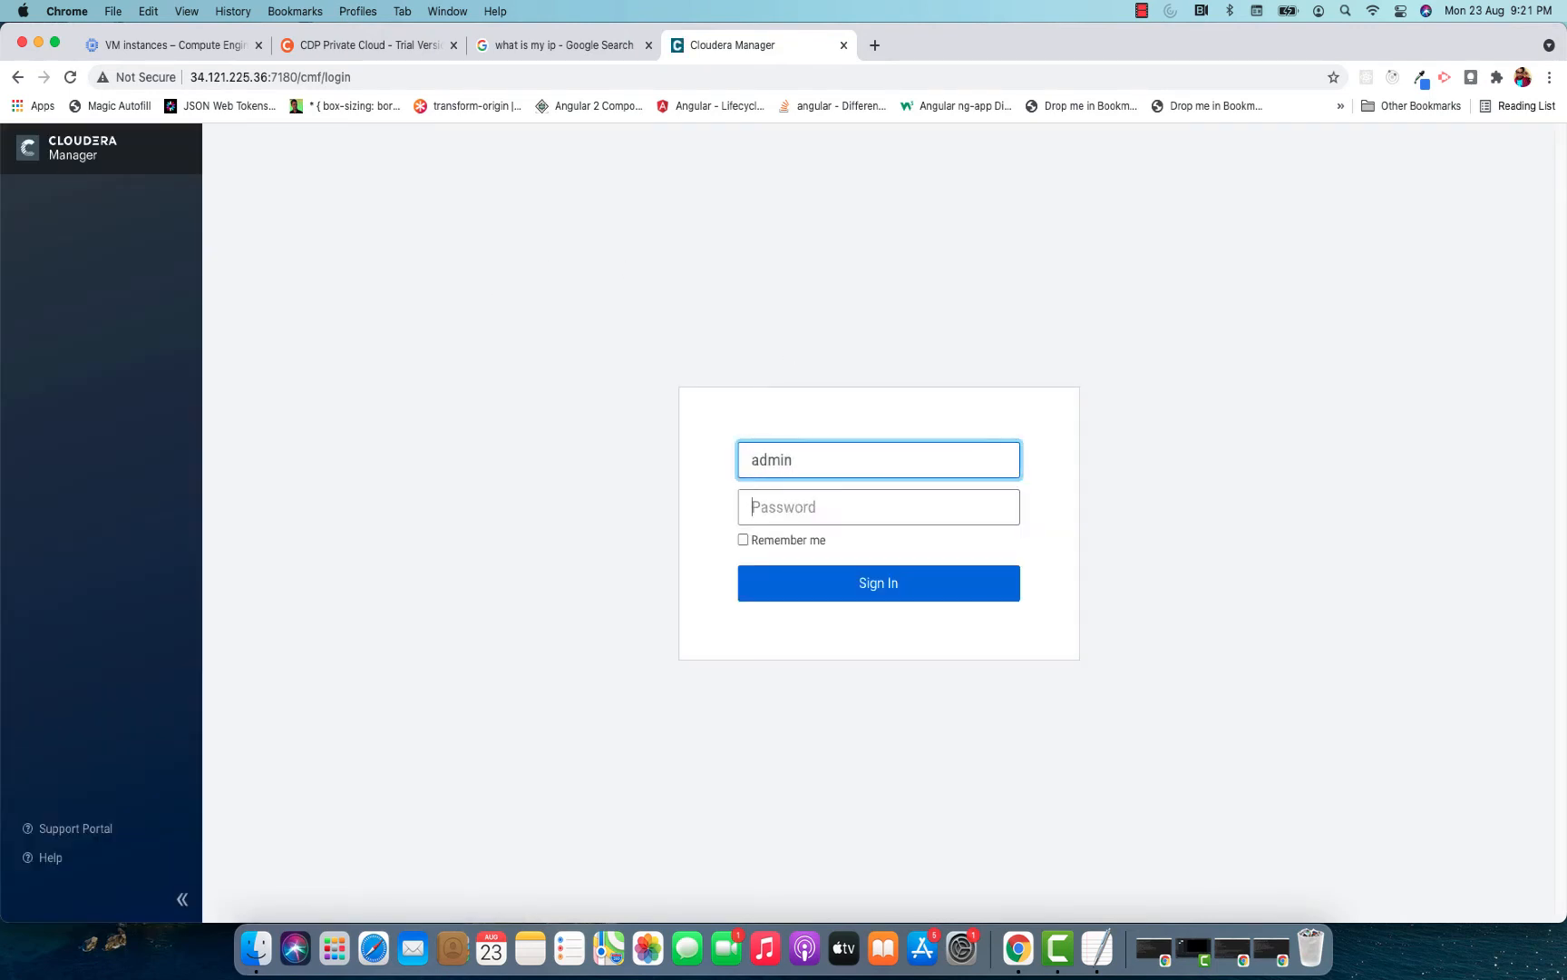
{"action": "key", "text": "Tab"}
{"action": "type", "text": "ad"}
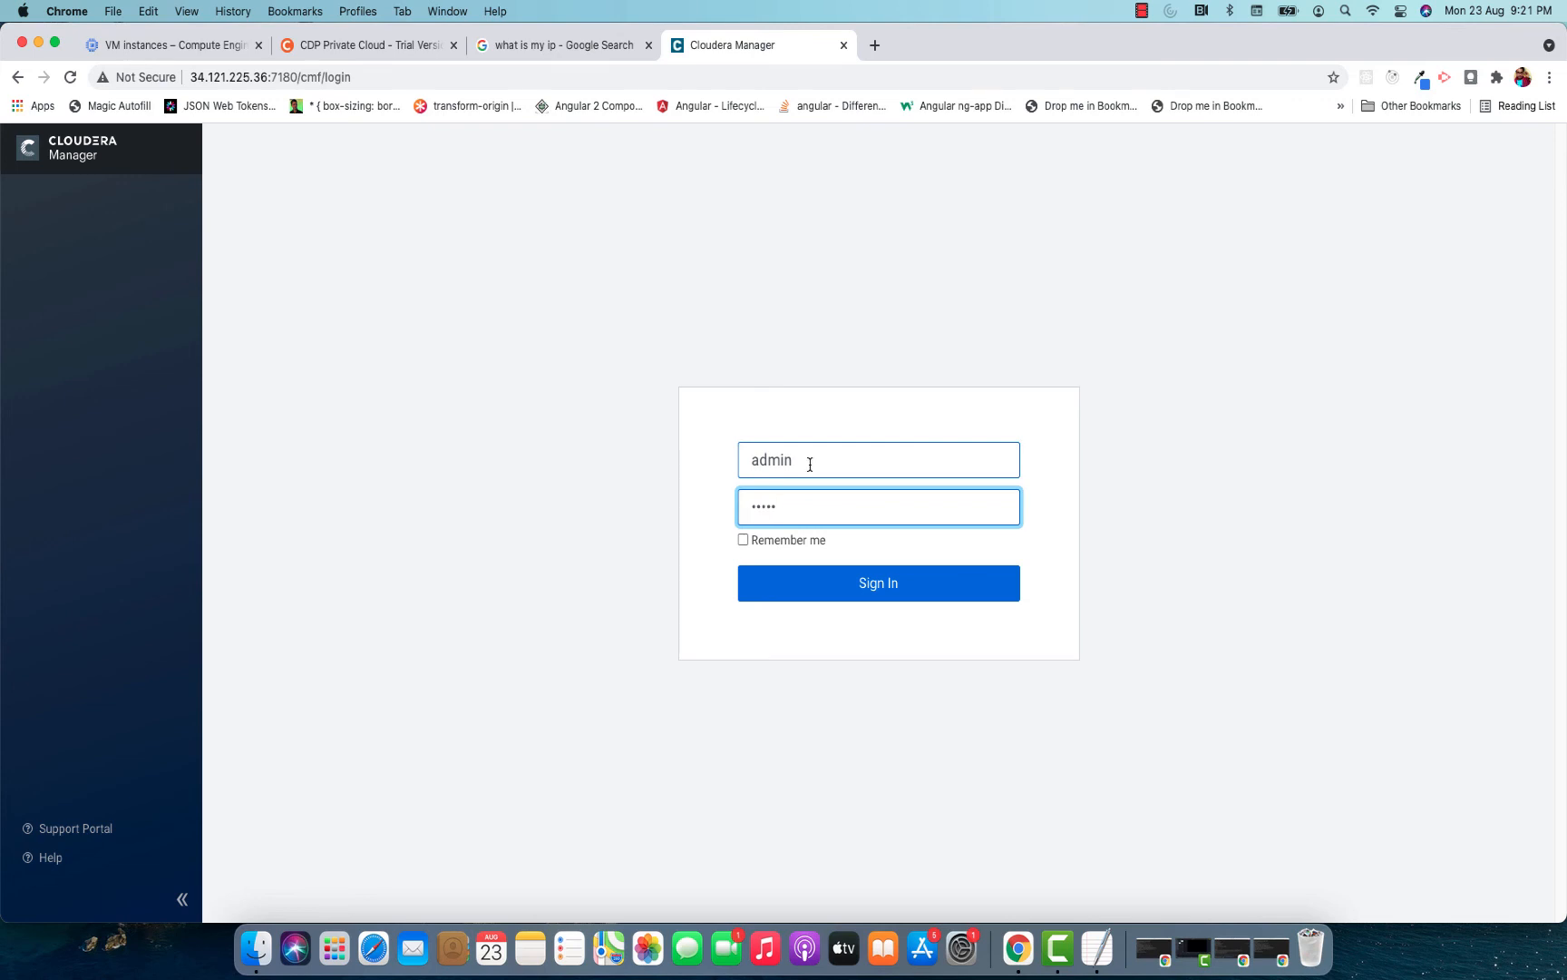
{"action": "type", "text": "min"}
{"action": "left_click", "coordinate": [894, 591]}
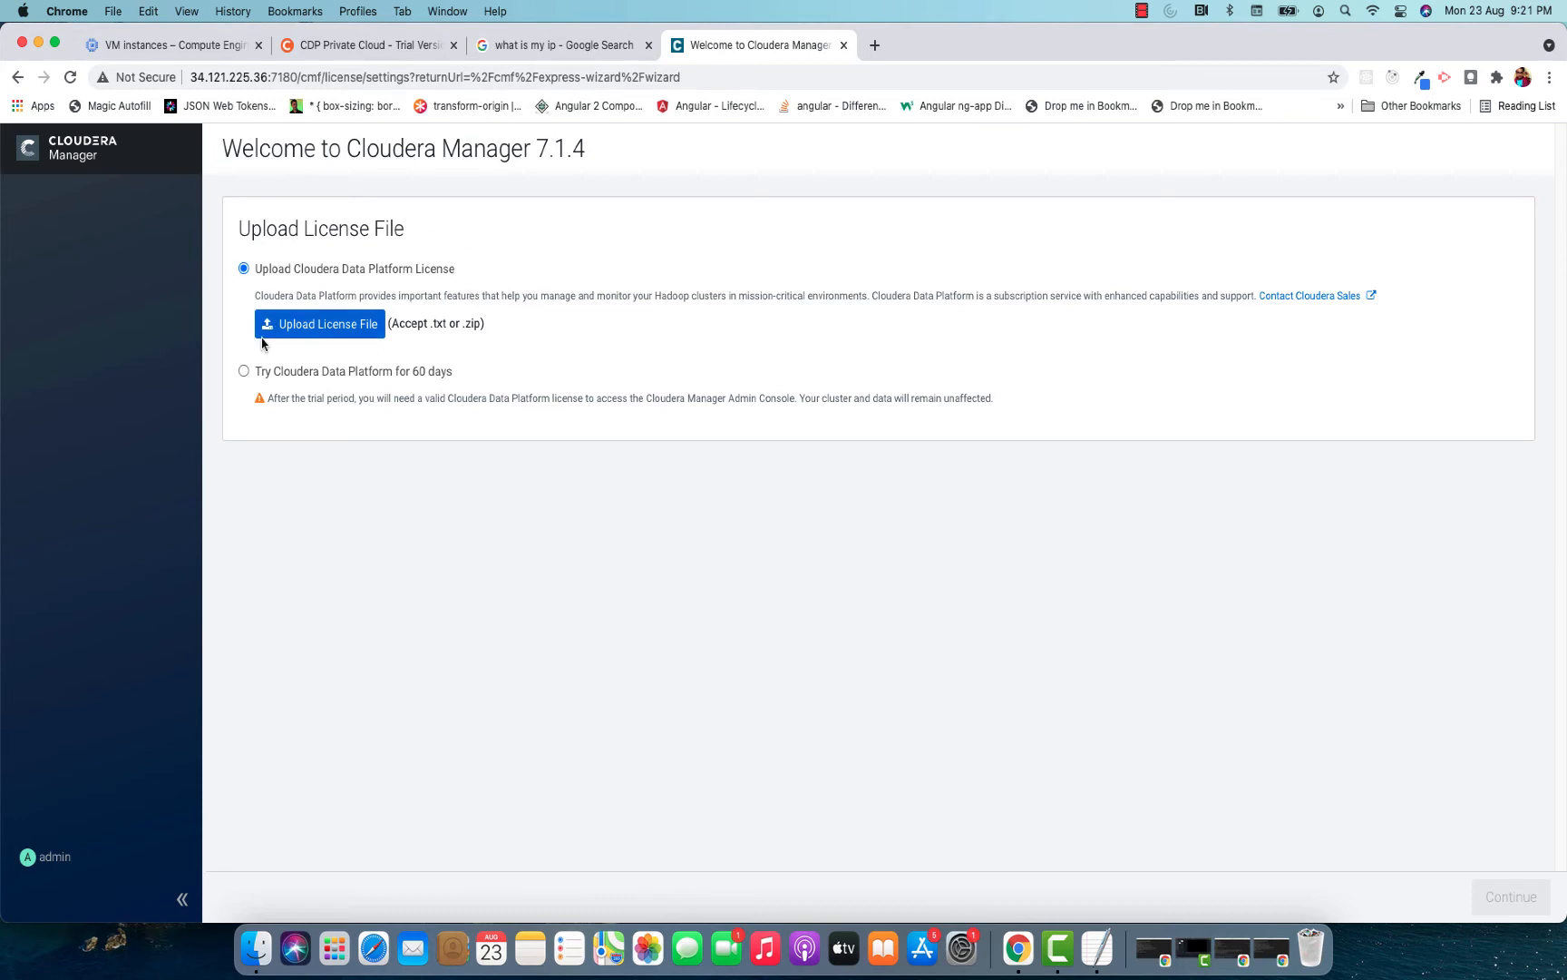
Choose to try Cloudera Data Platform for 60 days, accept the Cloudera Standard License terms, and continue.
{"action": "left_click", "coordinate": [243, 371]}
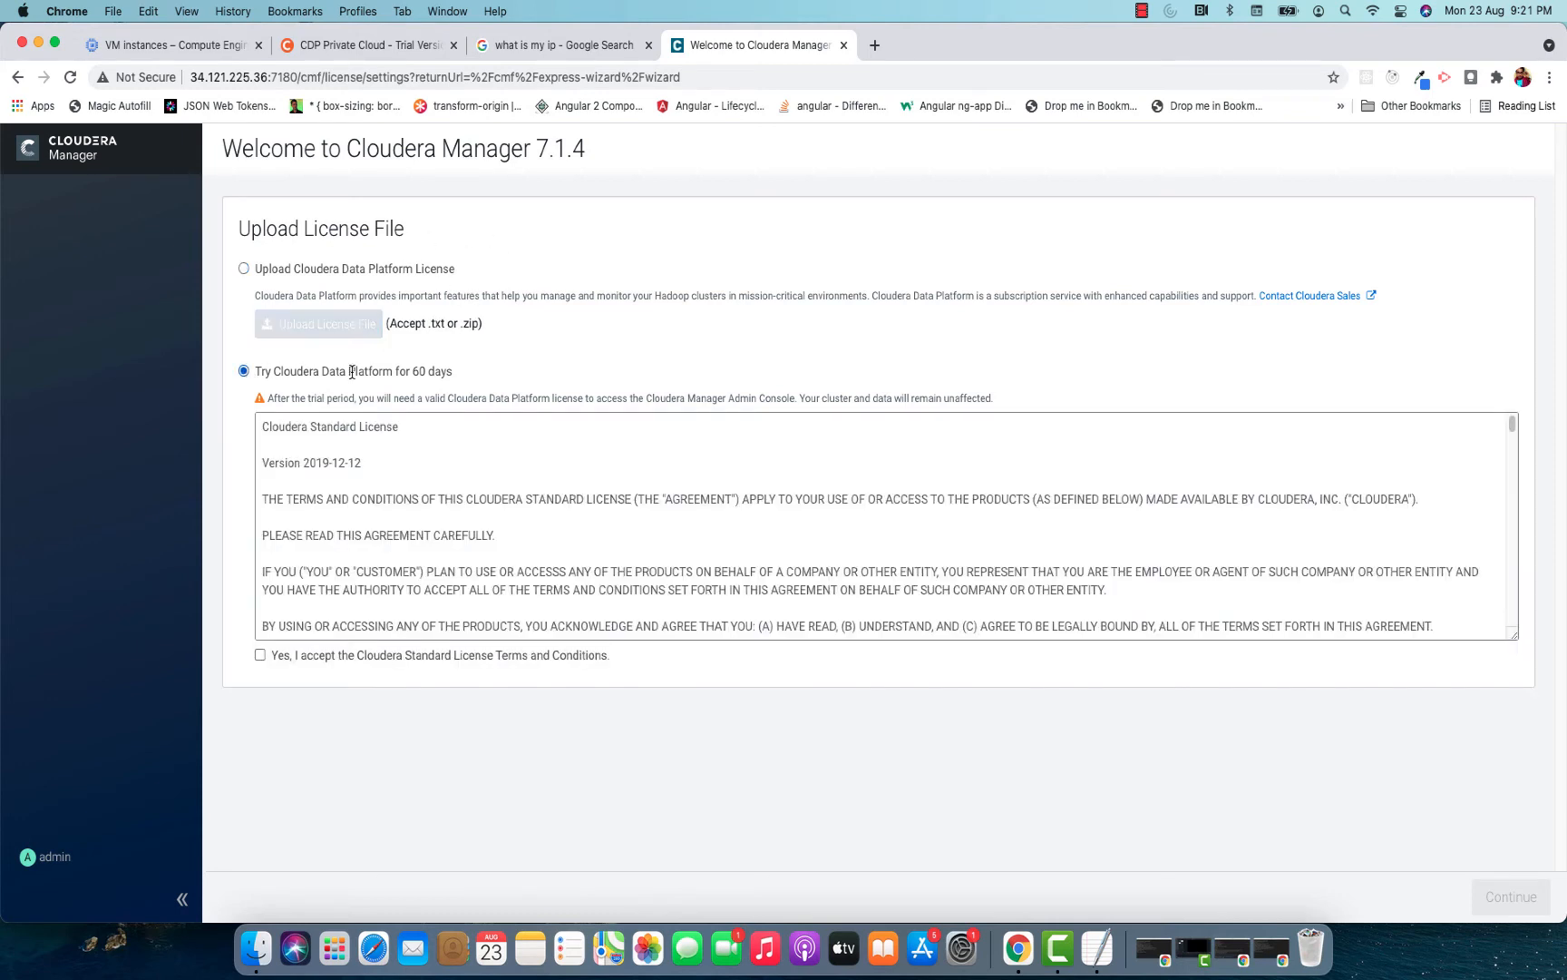
{"action": "left_click", "coordinate": [261, 654]}
{"action": "left_click", "coordinate": [1503, 899]}
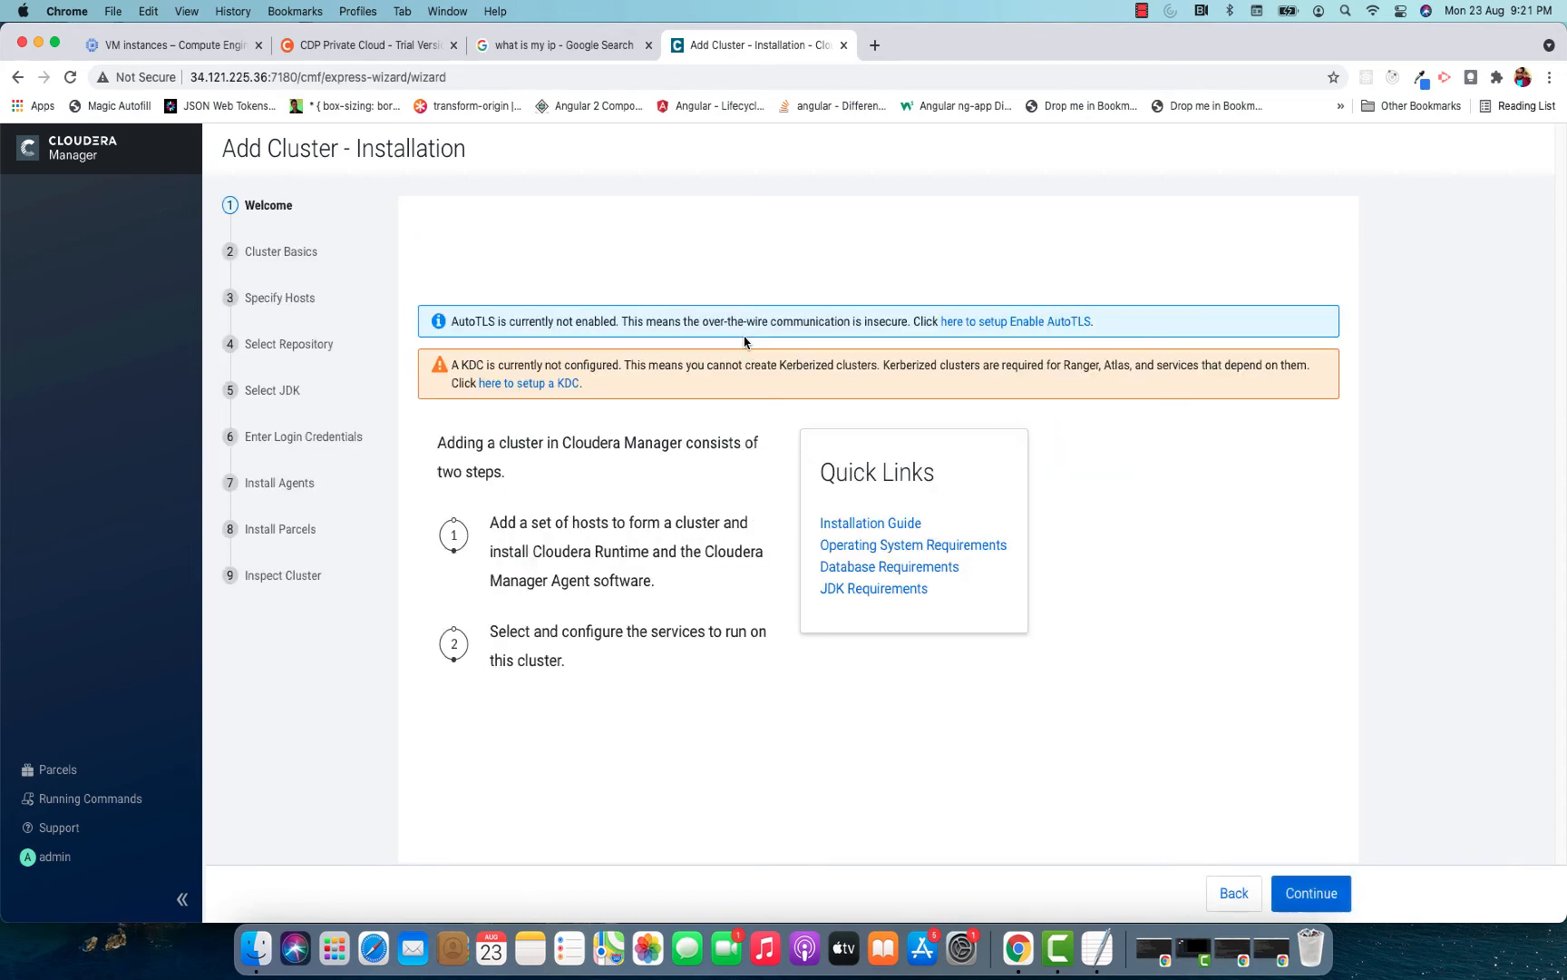
Proceed past the cluster installation welcome page and accept Cluster 1 as the cluster name.
{"action": "left_click", "coordinate": [1274, 885]}
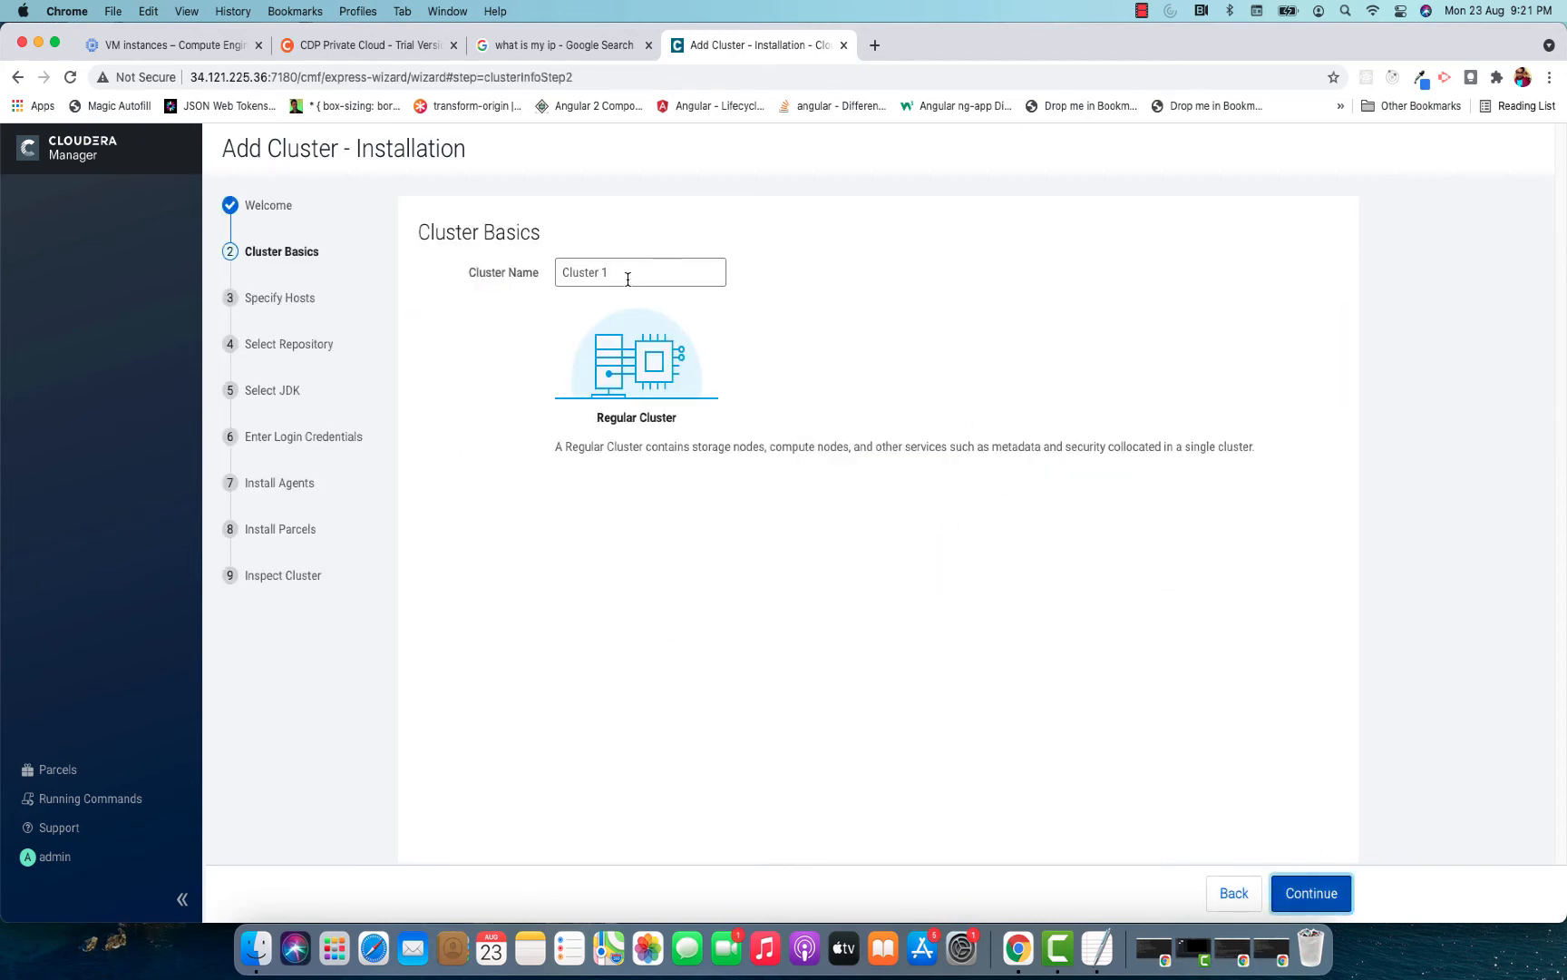
{"action": "left_click", "coordinate": [627, 275]}
{"action": "left_click_drag", "start_coordinate": [649, 270], "coordinate": [527, 275]}
{"action": "left_click", "coordinate": [938, 566]}
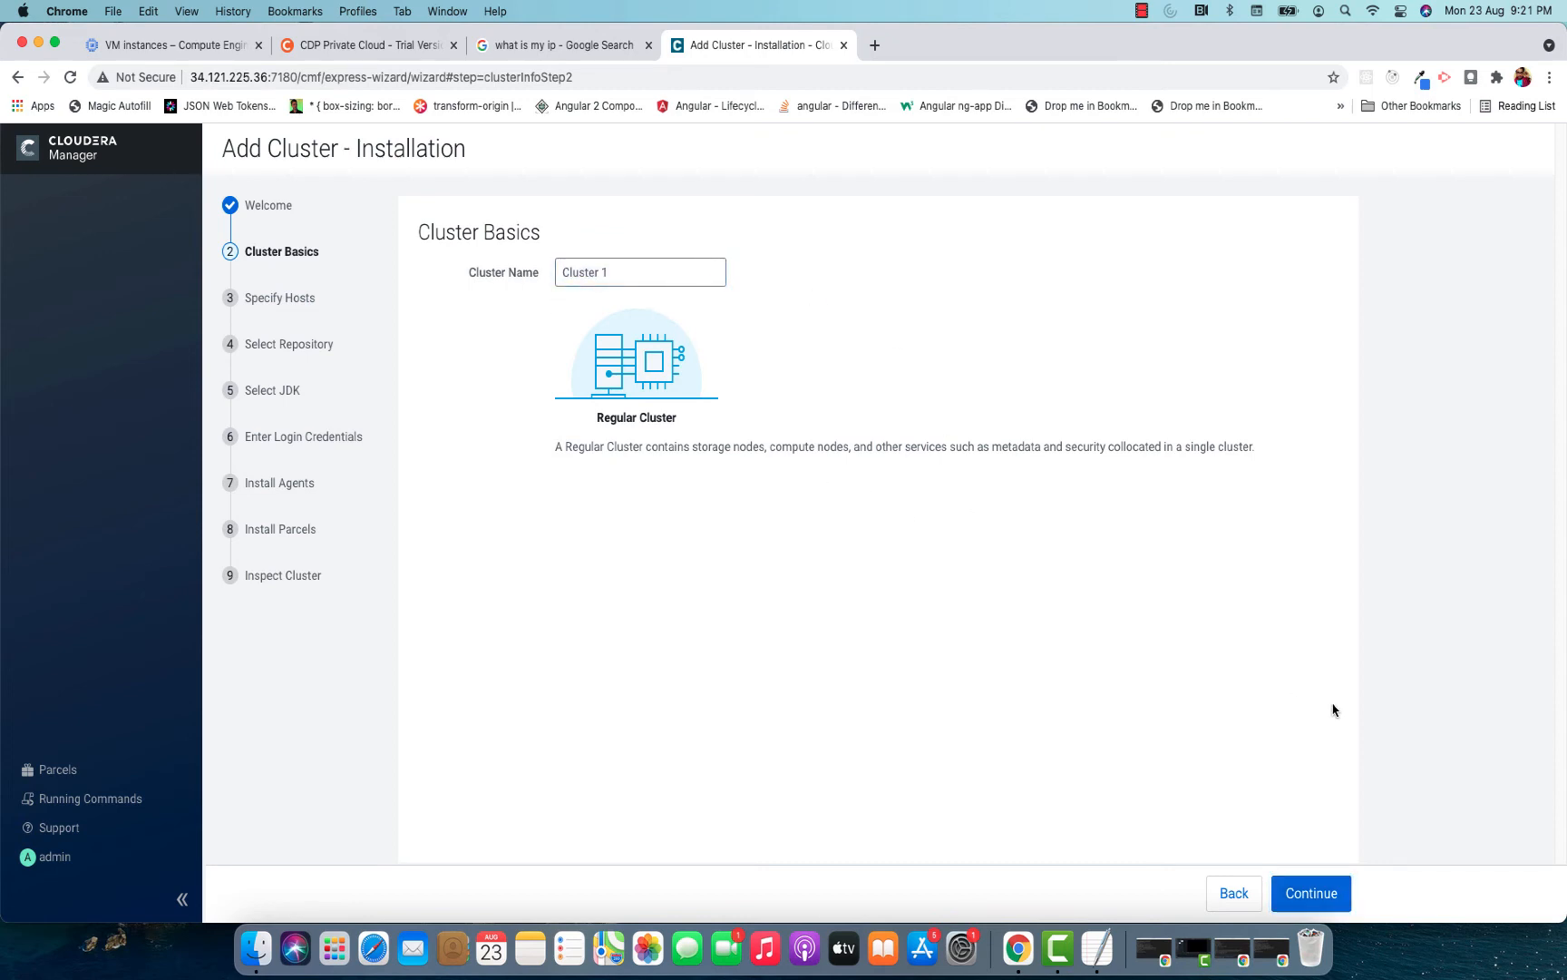
{"action": "left_click", "coordinate": [1312, 892]}
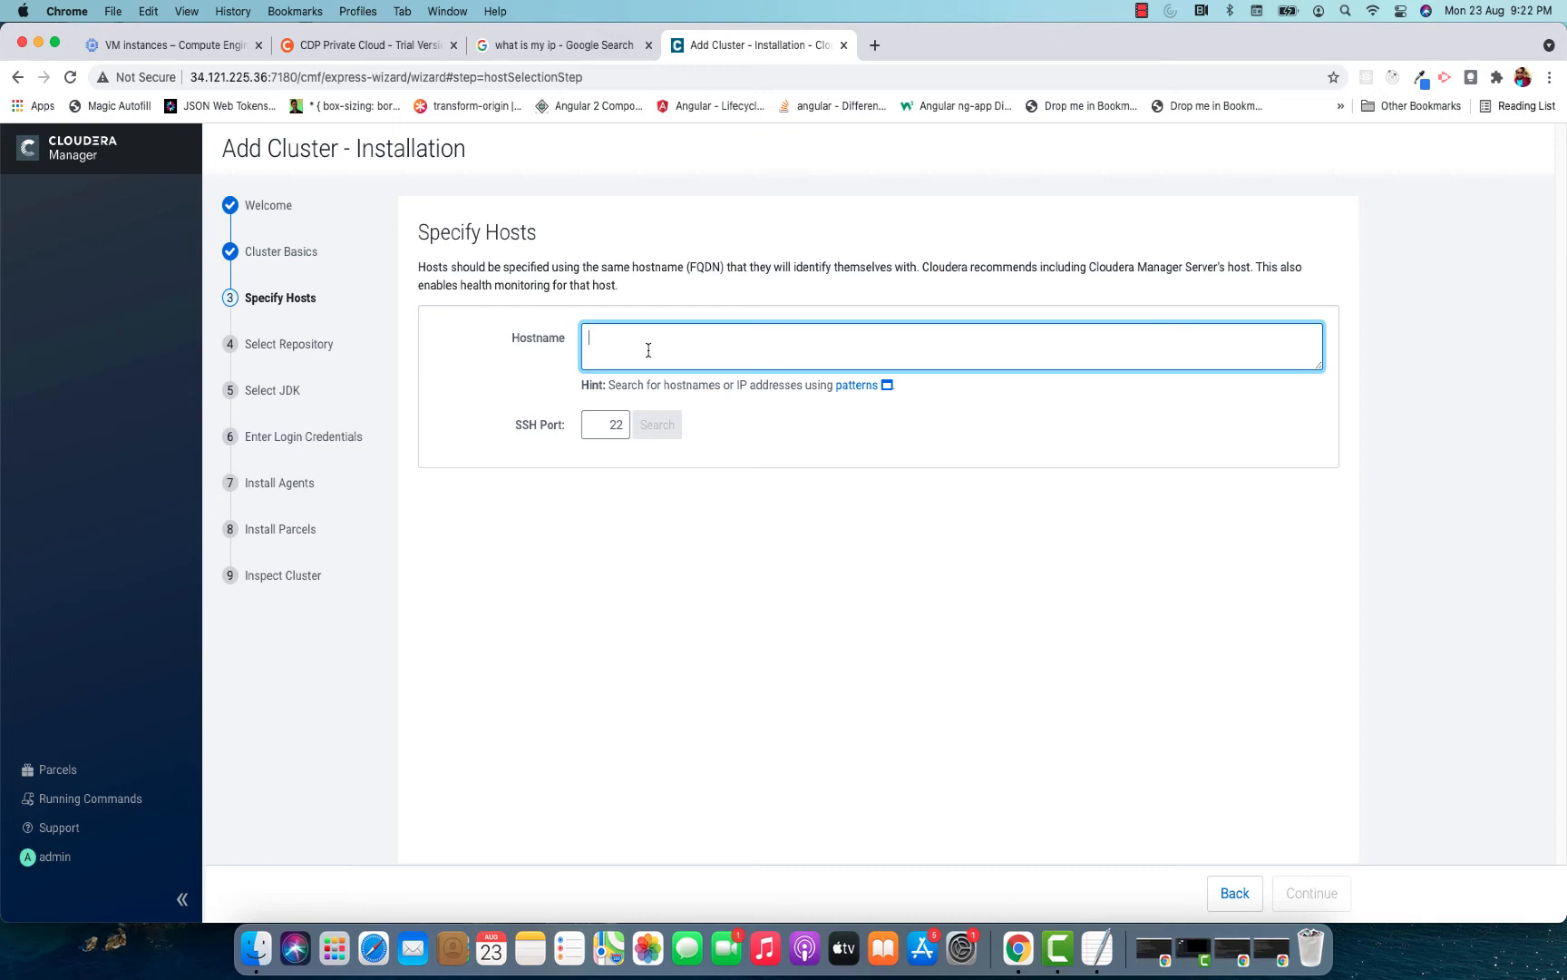
Search for the cluster hosts with the pattern vm[1-2] on SSH port 22 and continue with both hosts selected.
{"action": "type", "text": "vm"}
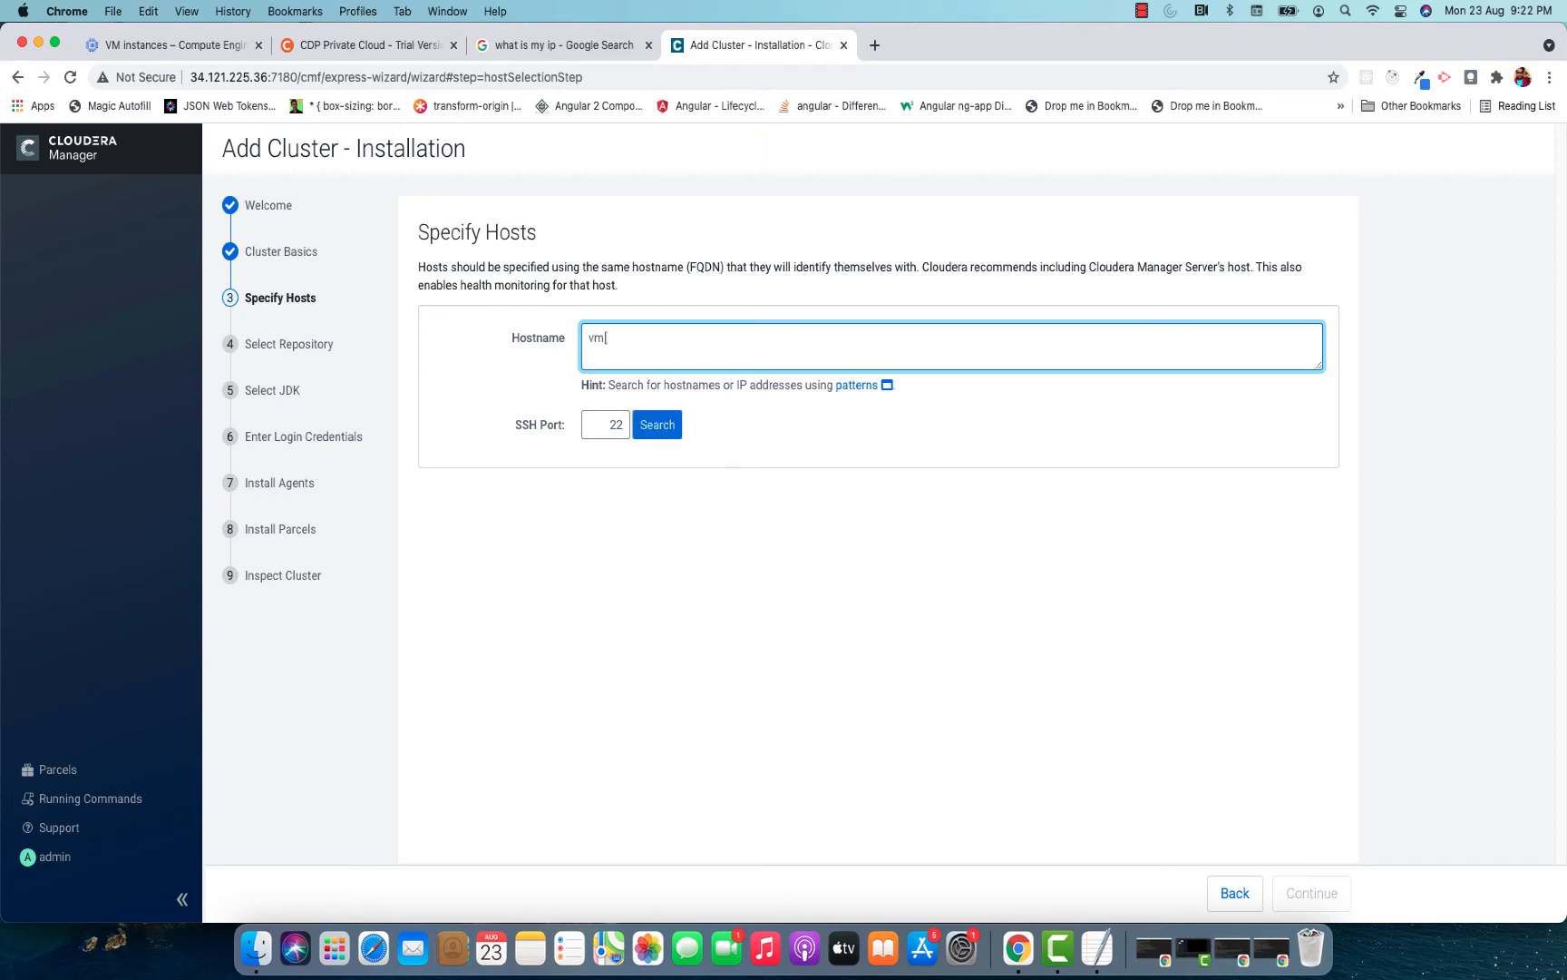
{"action": "type", "text": "[1-2]"}
{"action": "left_click", "coordinate": [655, 426]}
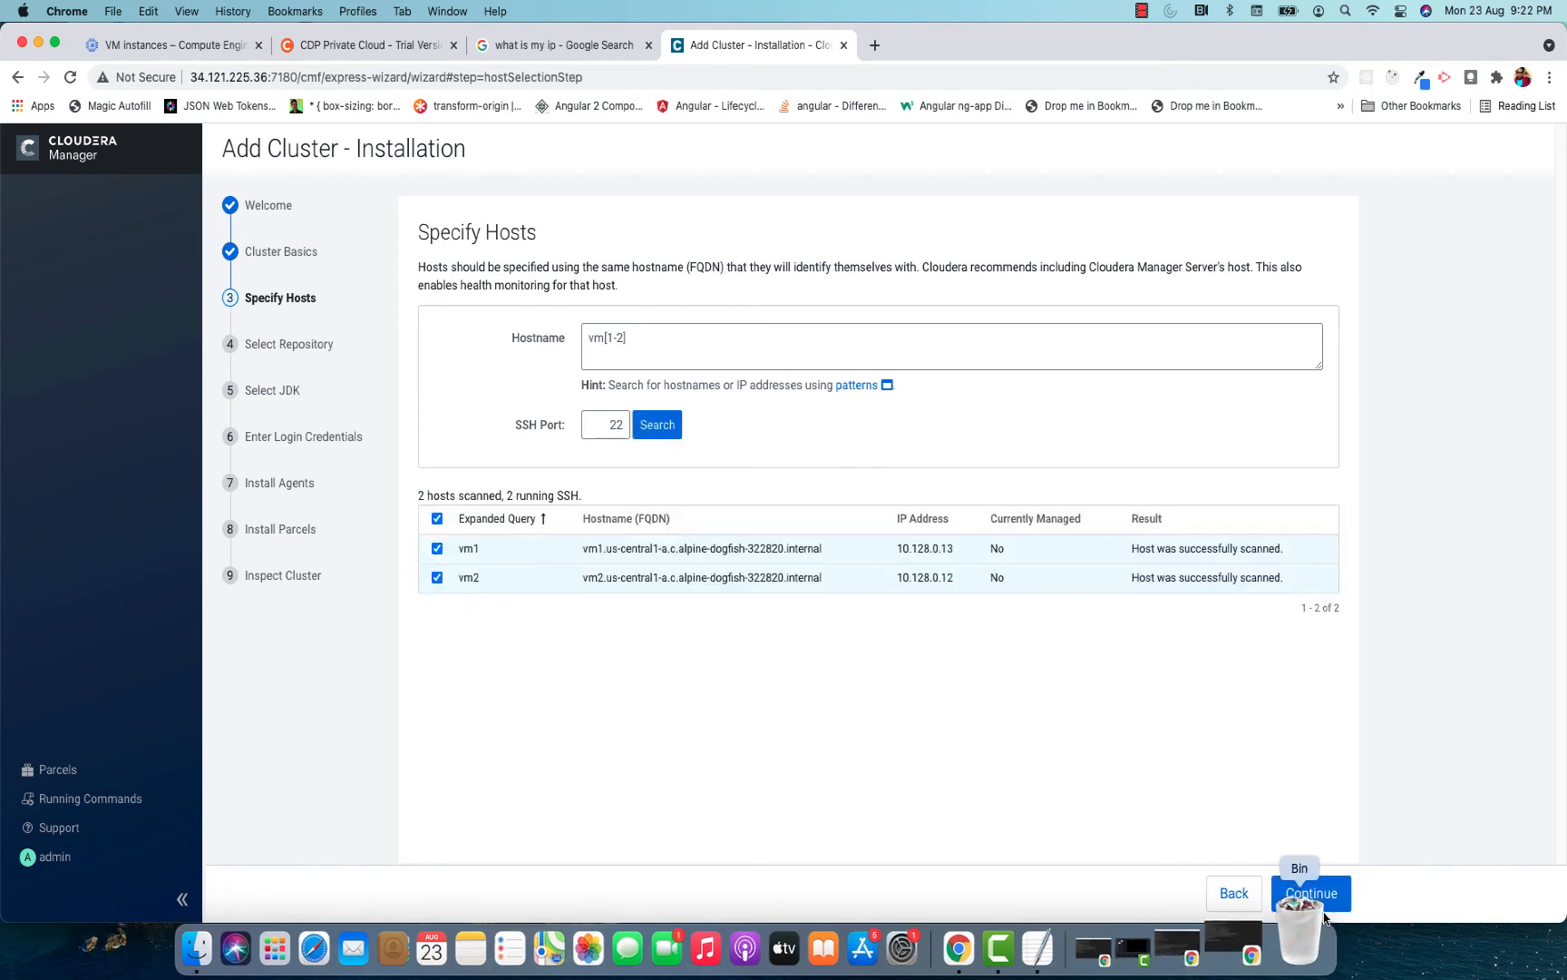
{"action": "left_click", "coordinate": [1312, 893]}
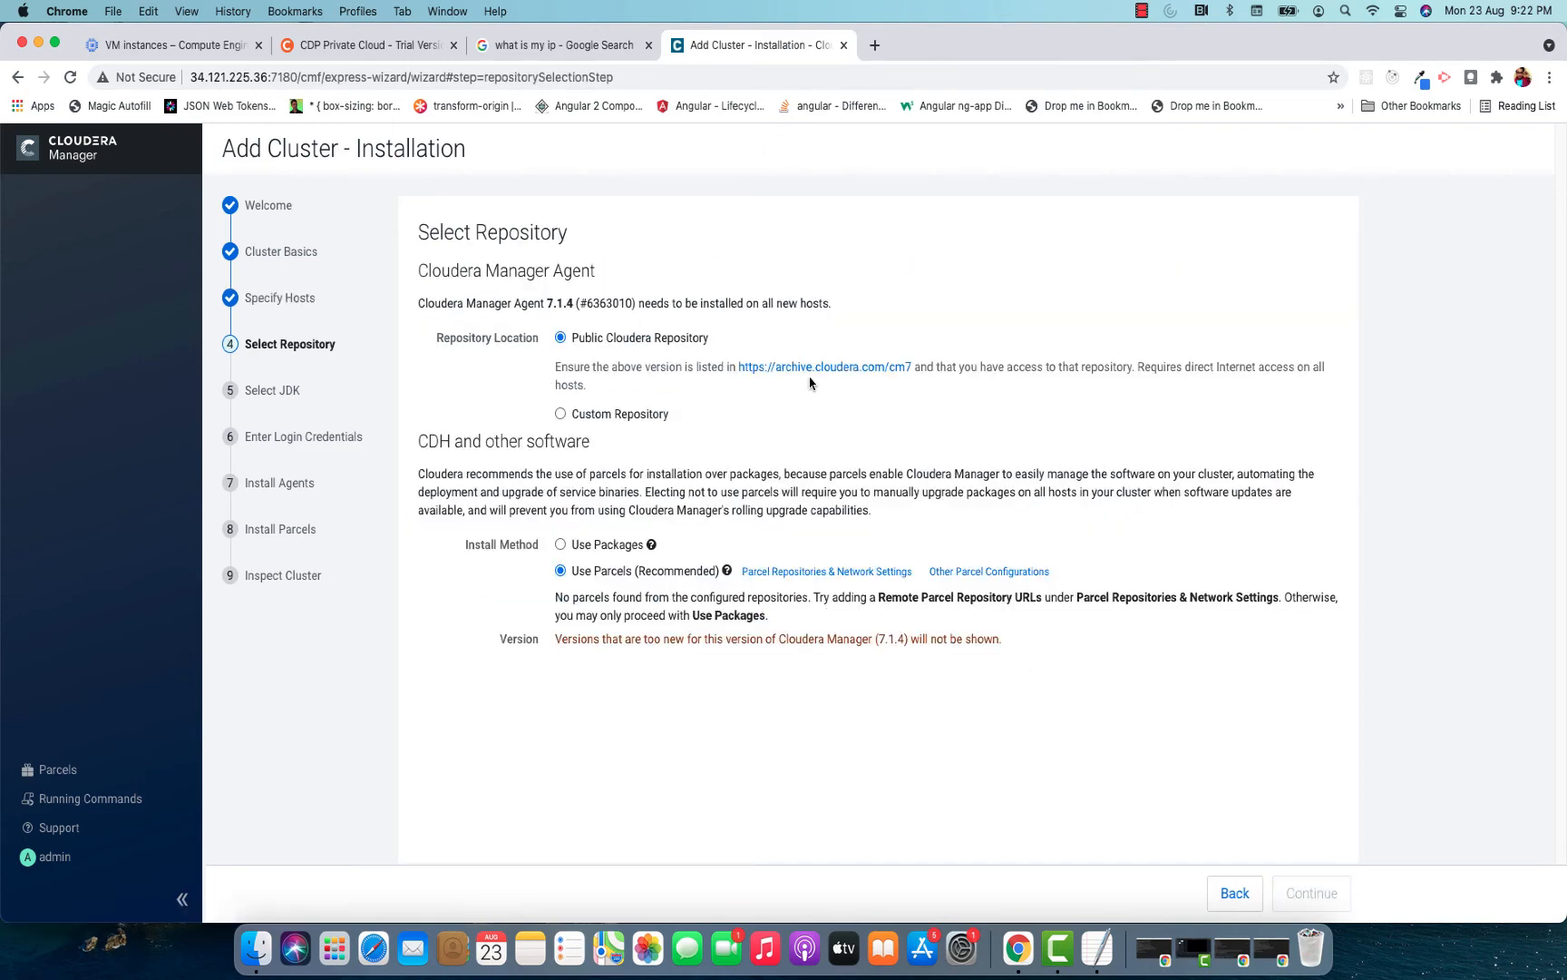
Accept the Public Cloudera Repository with the Cloudera Runtime 7.1.7 parcel, and choose to install the Cloudera-provided version of OpenJDK.
{"action": "scroll", "coordinate": [640, 391], "scroll_direction": "down", "scroll_amount": 1}
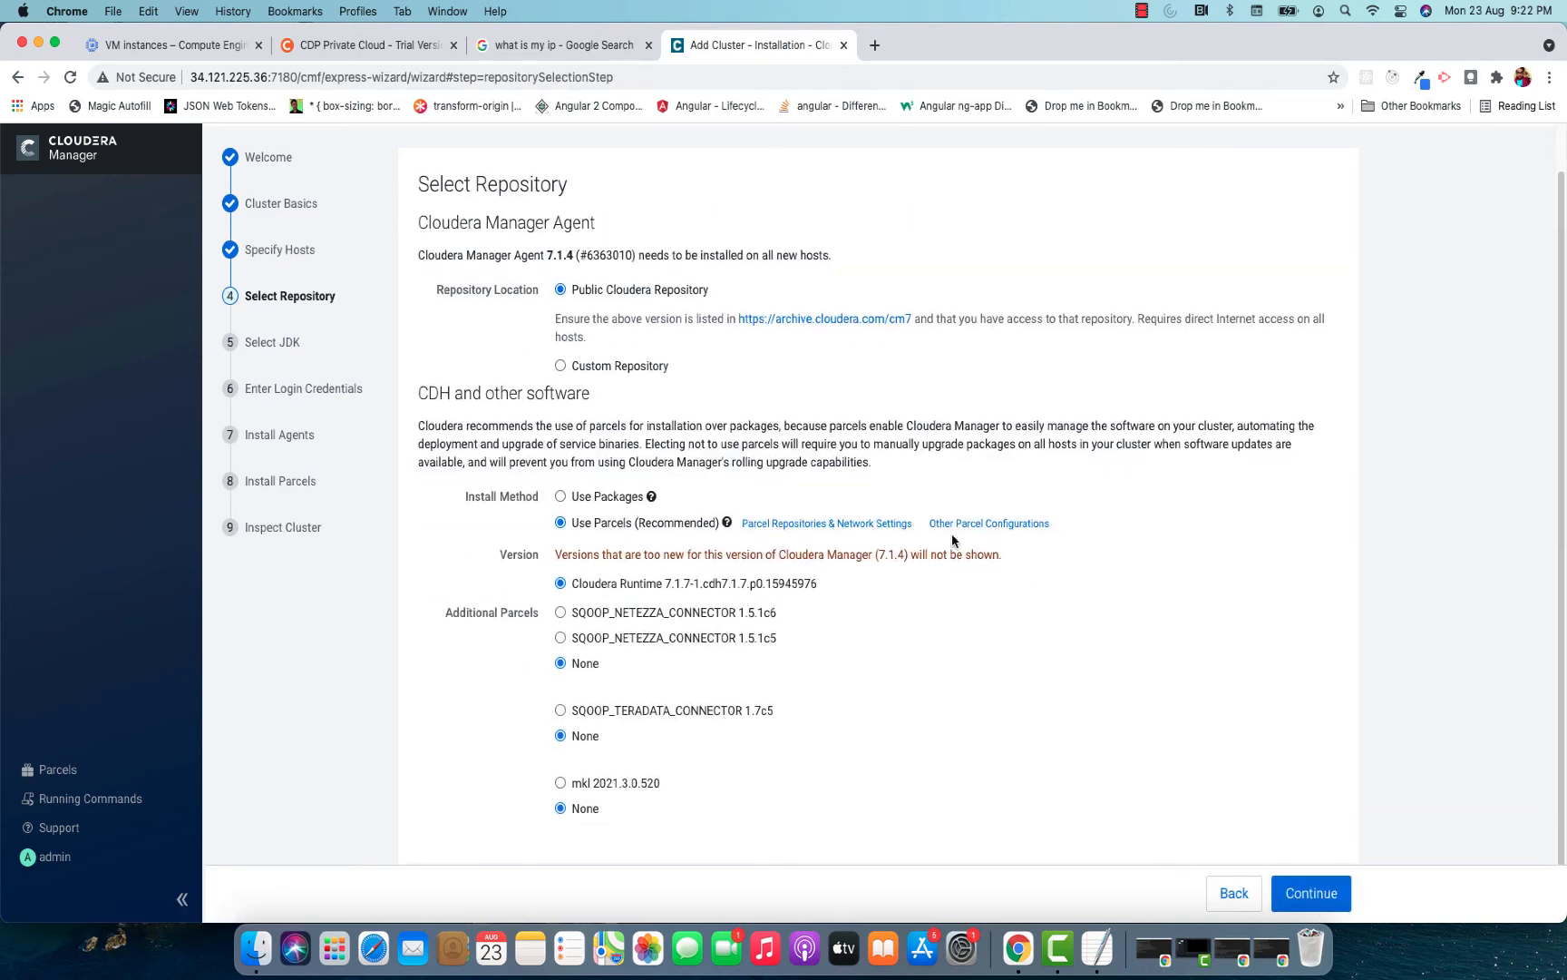
{"action": "left_click", "coordinate": [1312, 894]}
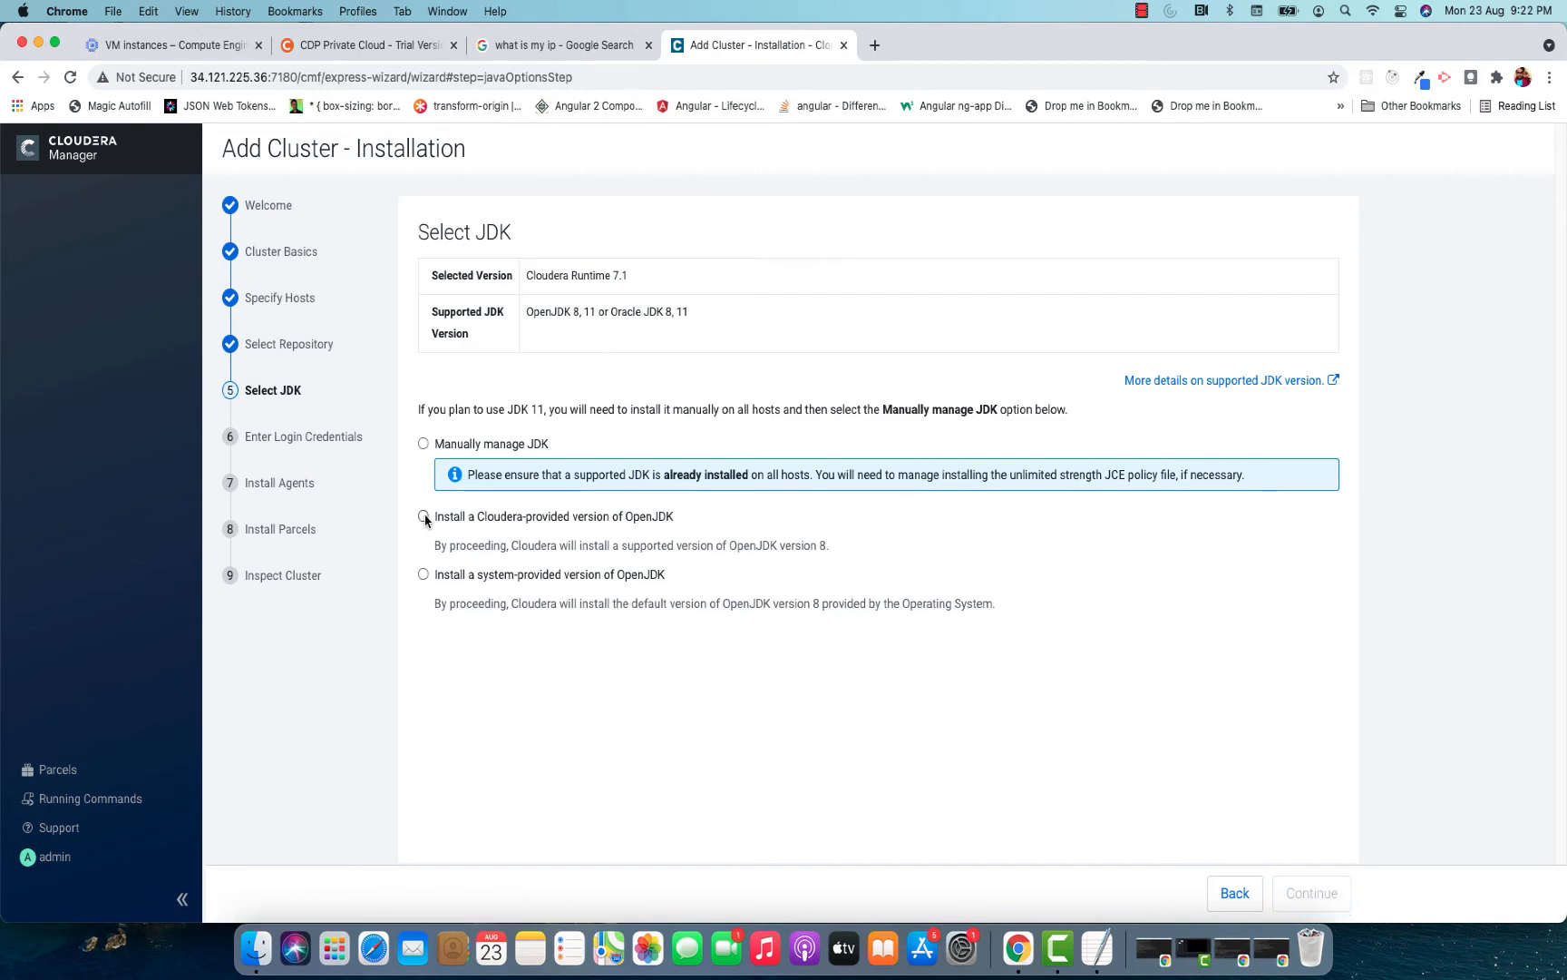
{"action": "left_click", "coordinate": [424, 517]}
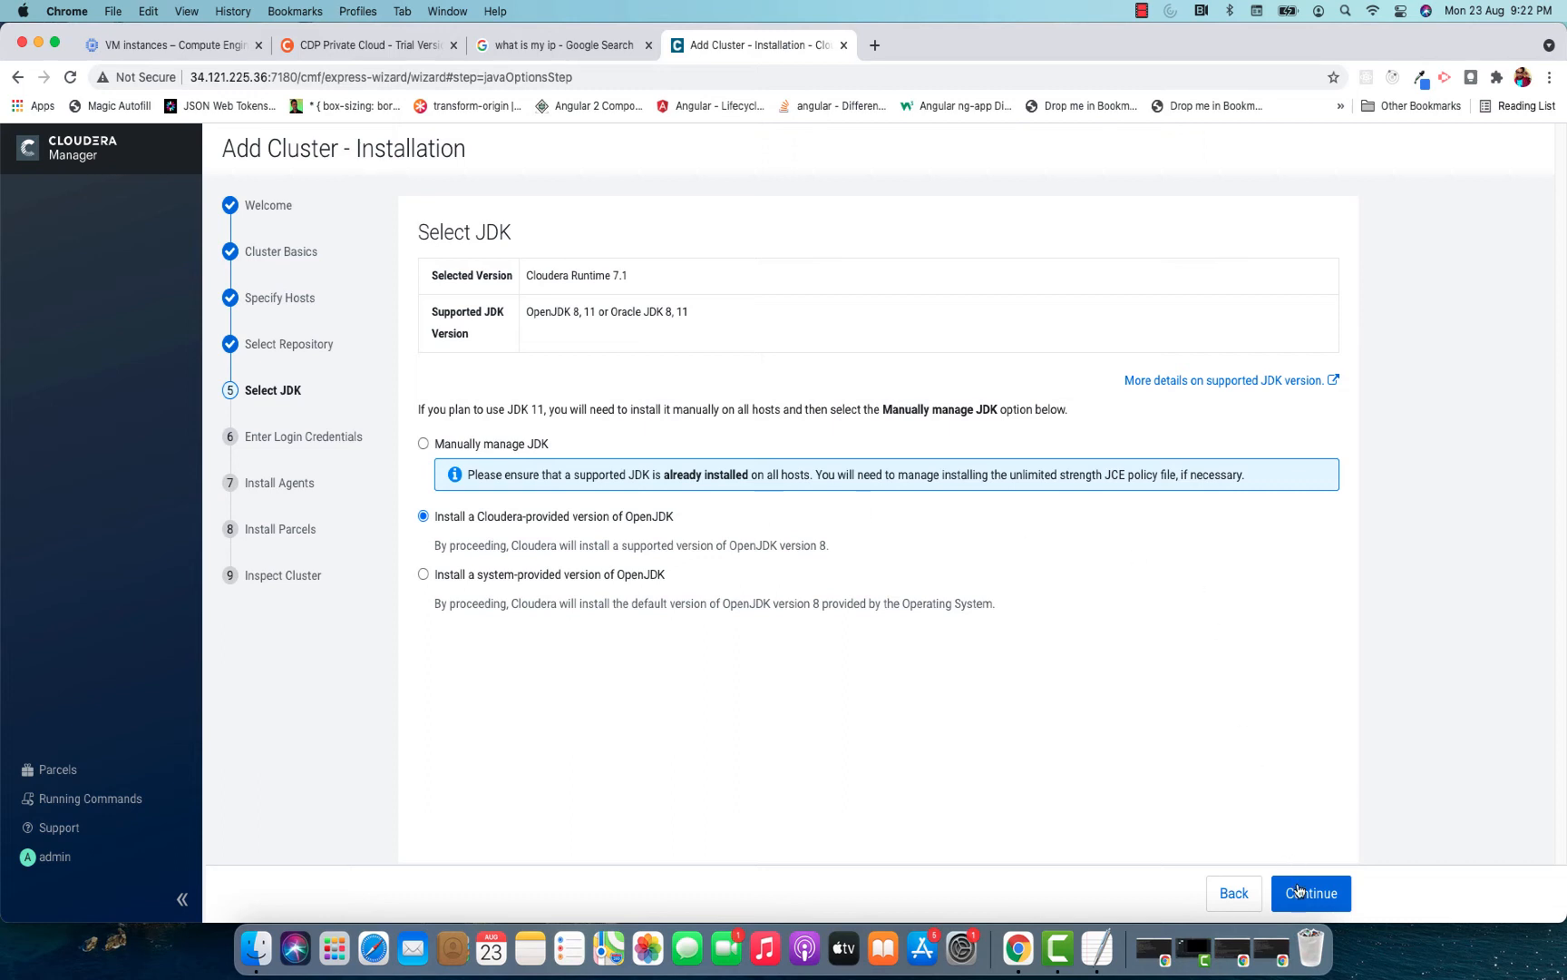
{"action": "left_click", "coordinate": [1303, 893]}
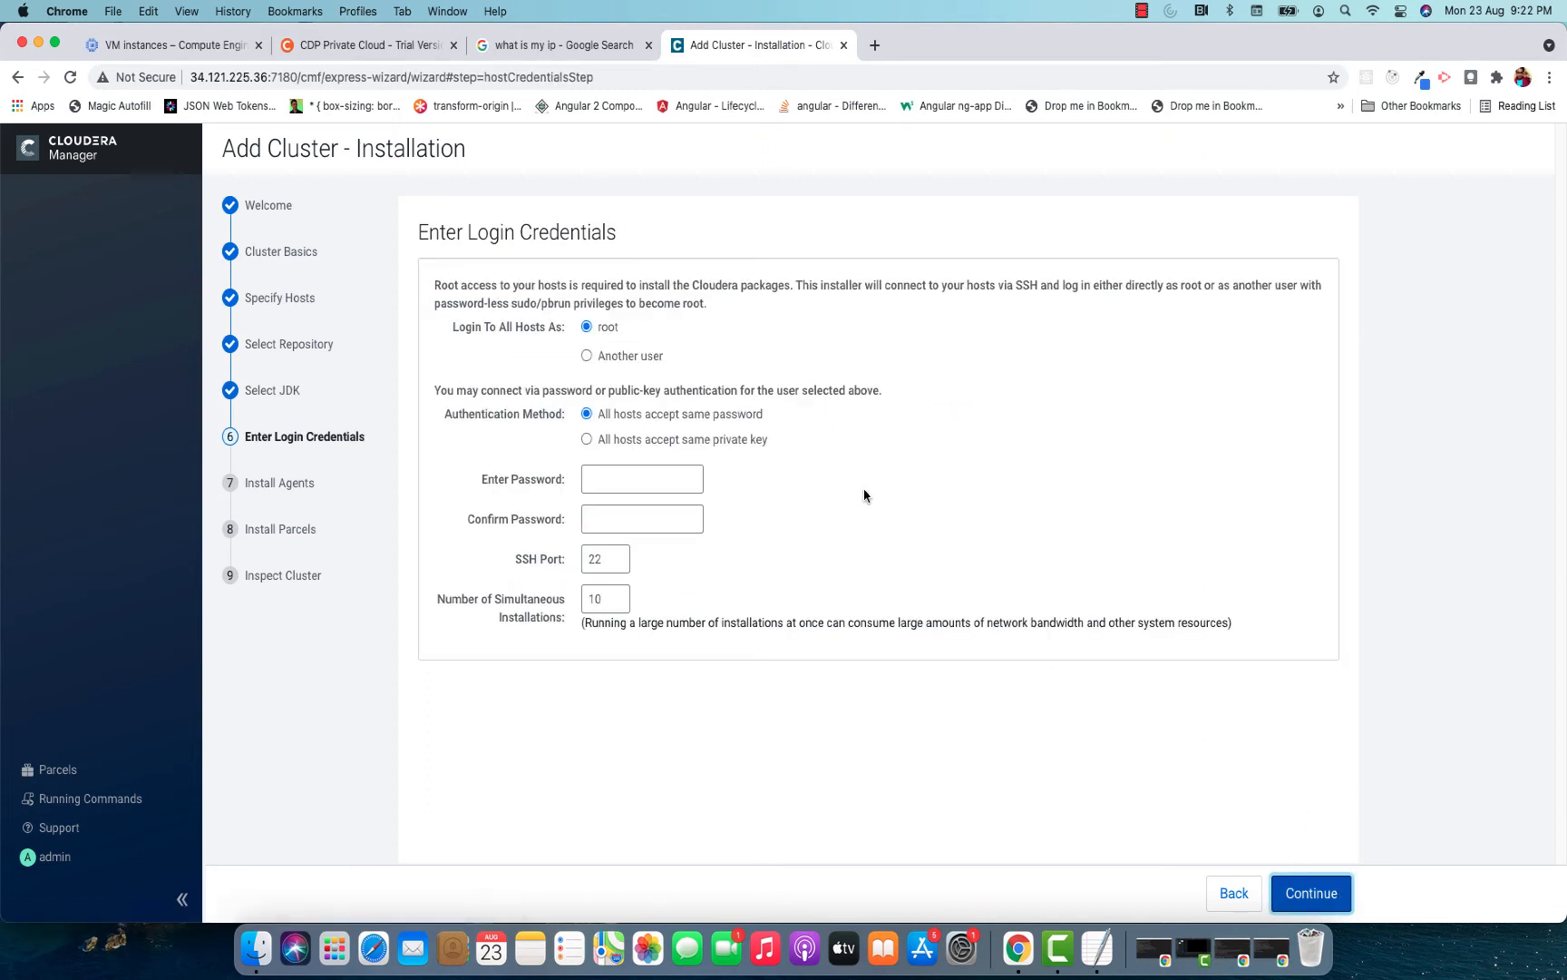
Set the installer to log in to all hosts as another user, hadoop.
{"action": "left_click", "coordinate": [587, 356]}
{"action": "left_click", "coordinate": [668, 387]}
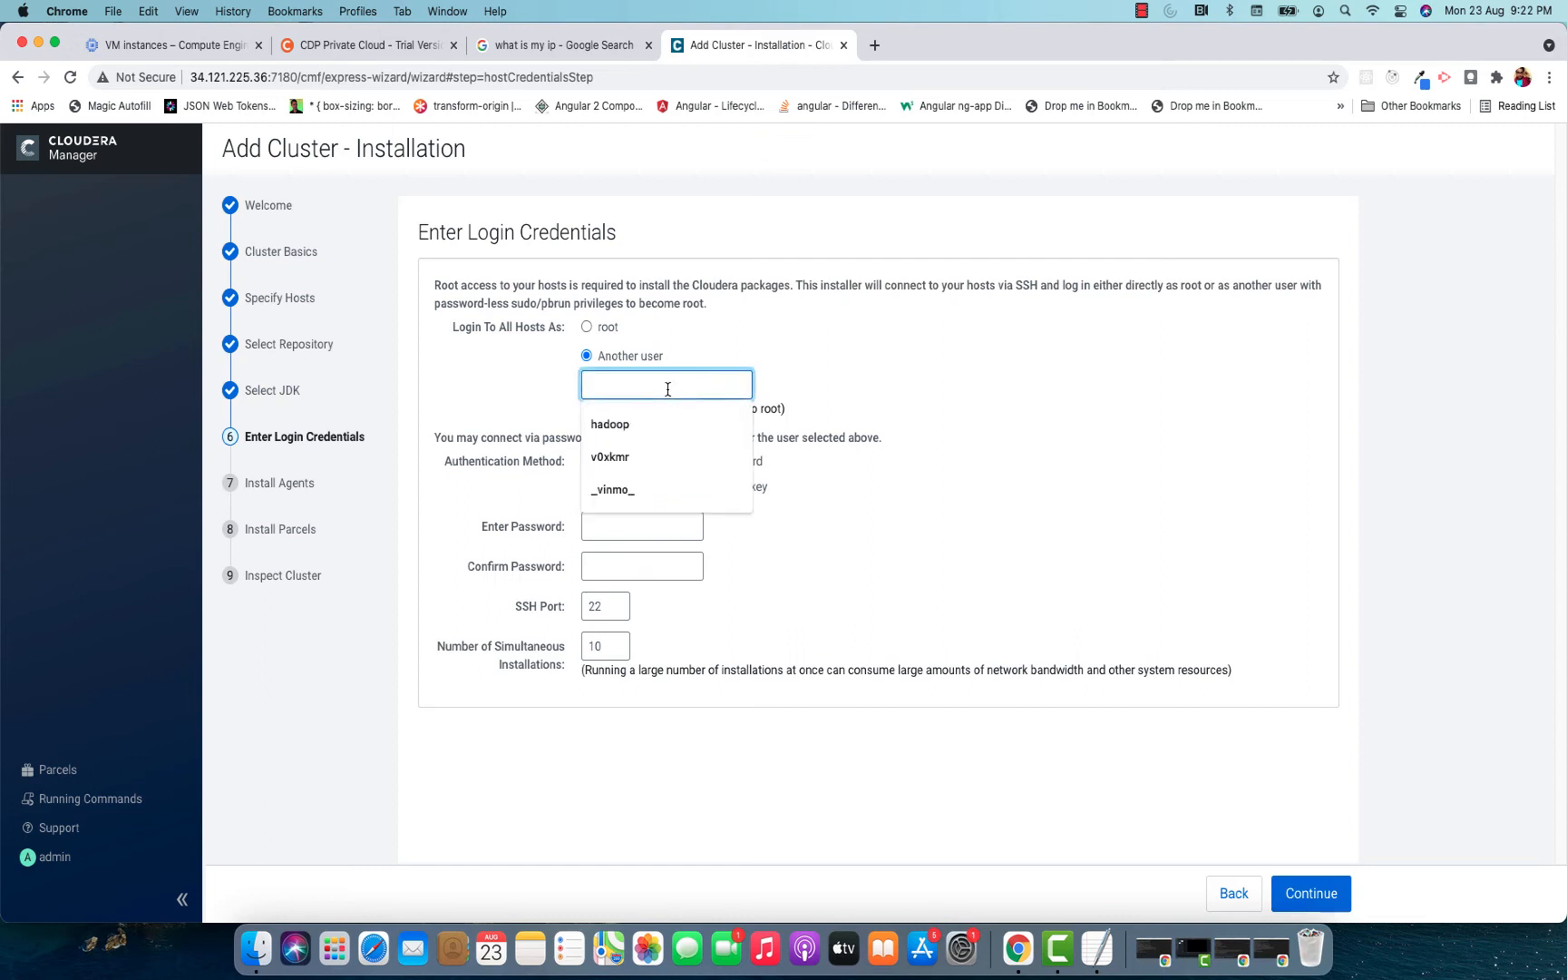
{"action": "left_click", "coordinate": [779, 351]}
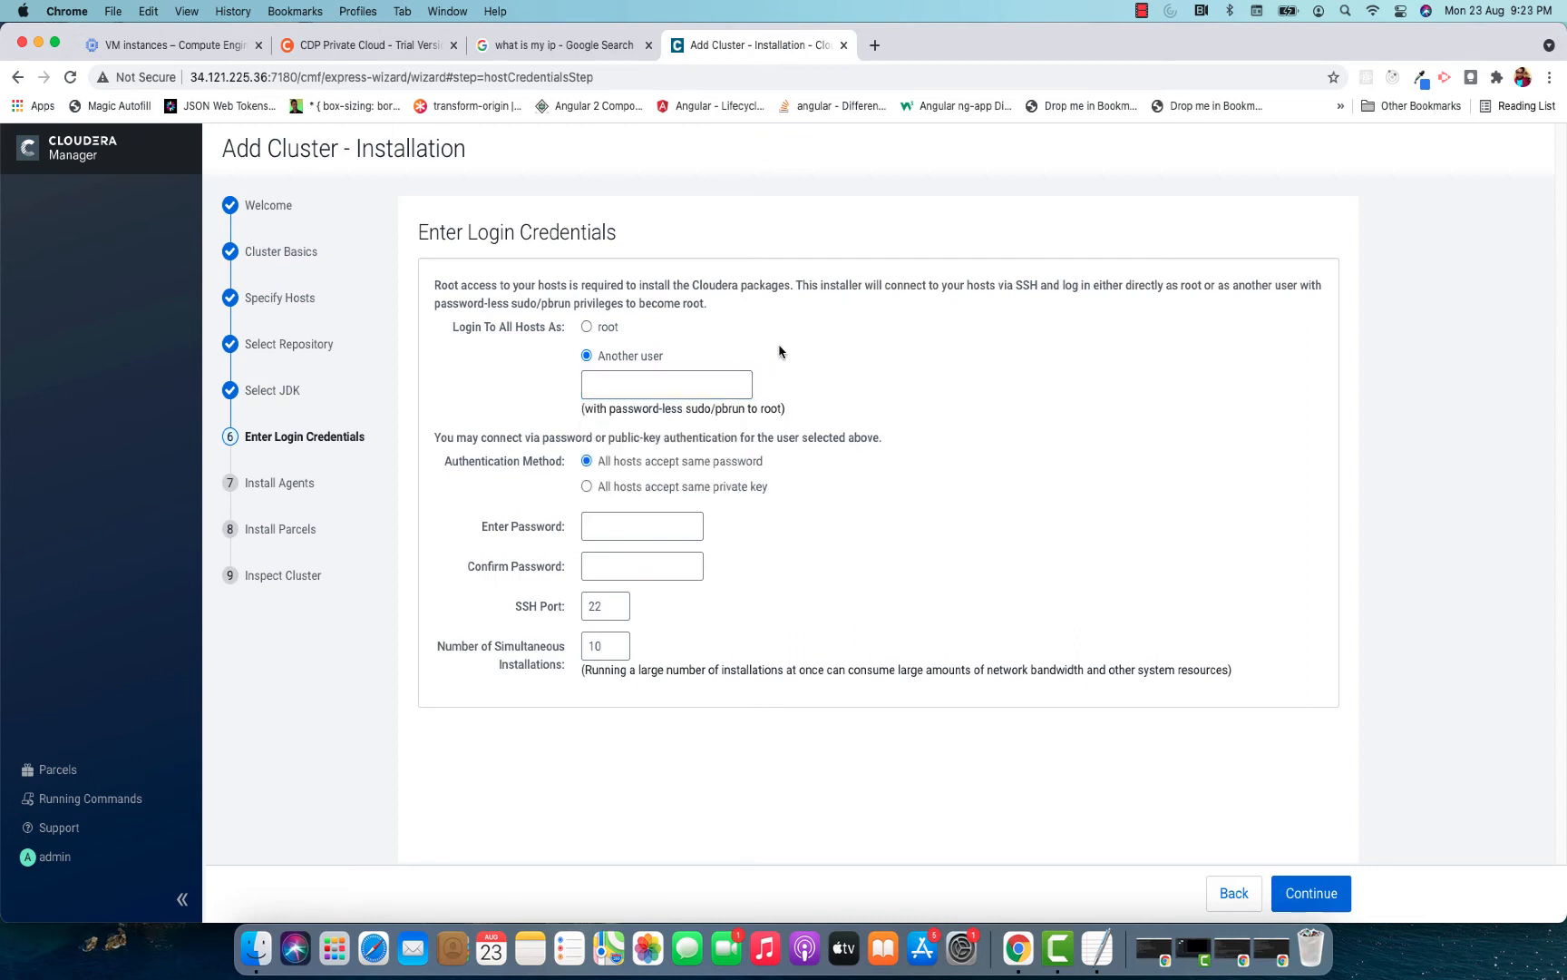
{"action": "left_click", "coordinate": [688, 374]}
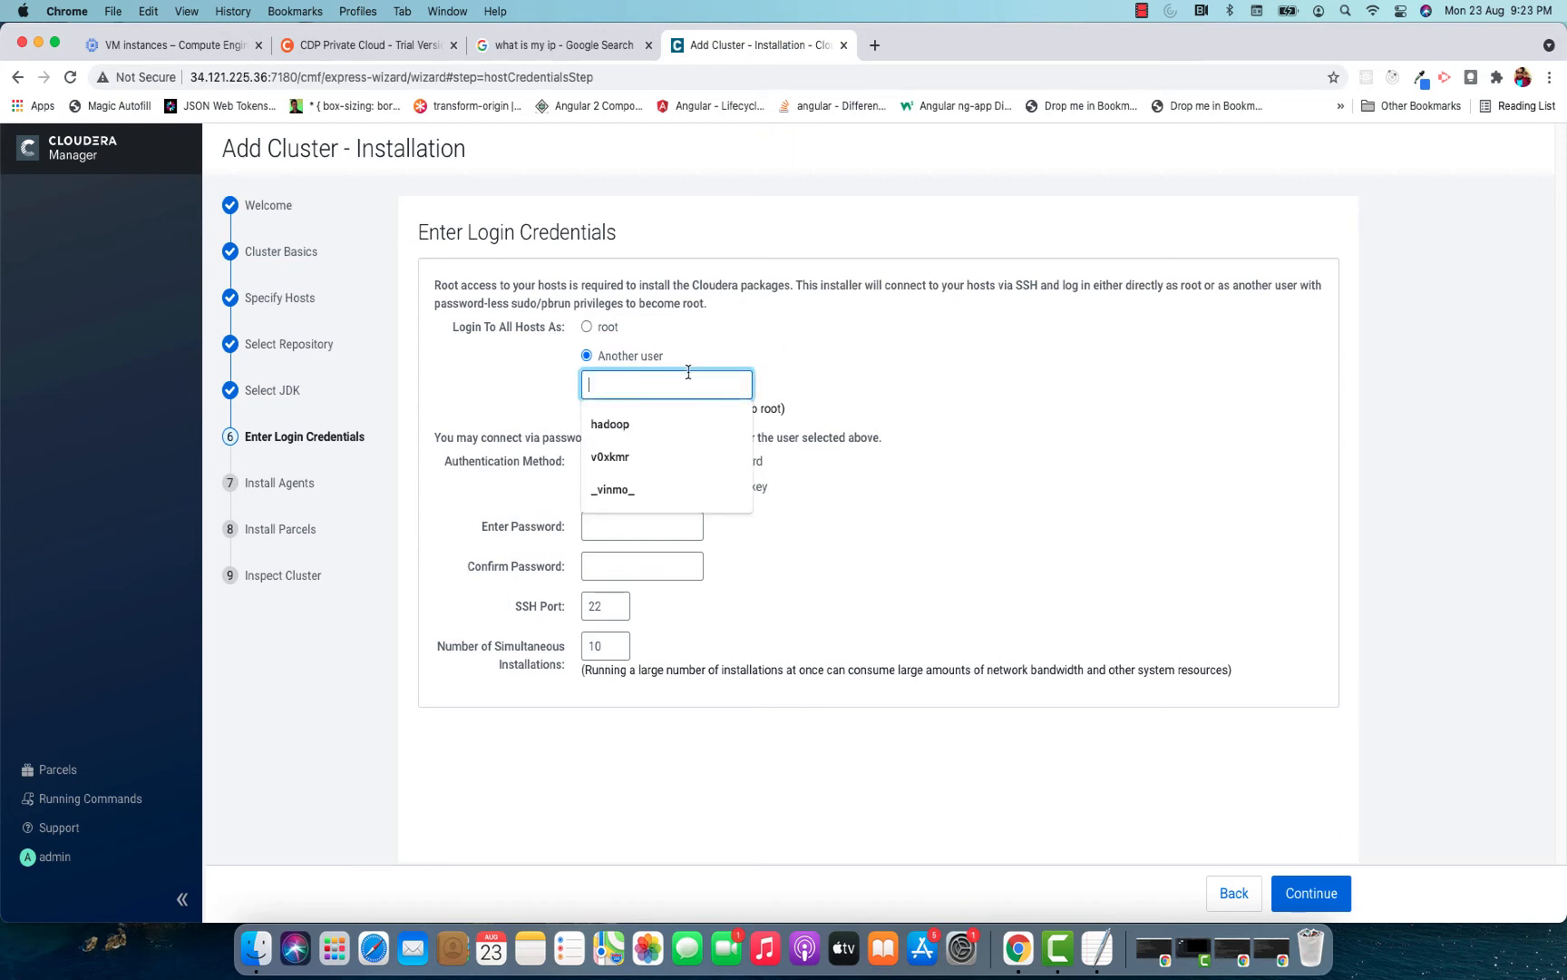
{"action": "type", "text": "hadoop"}
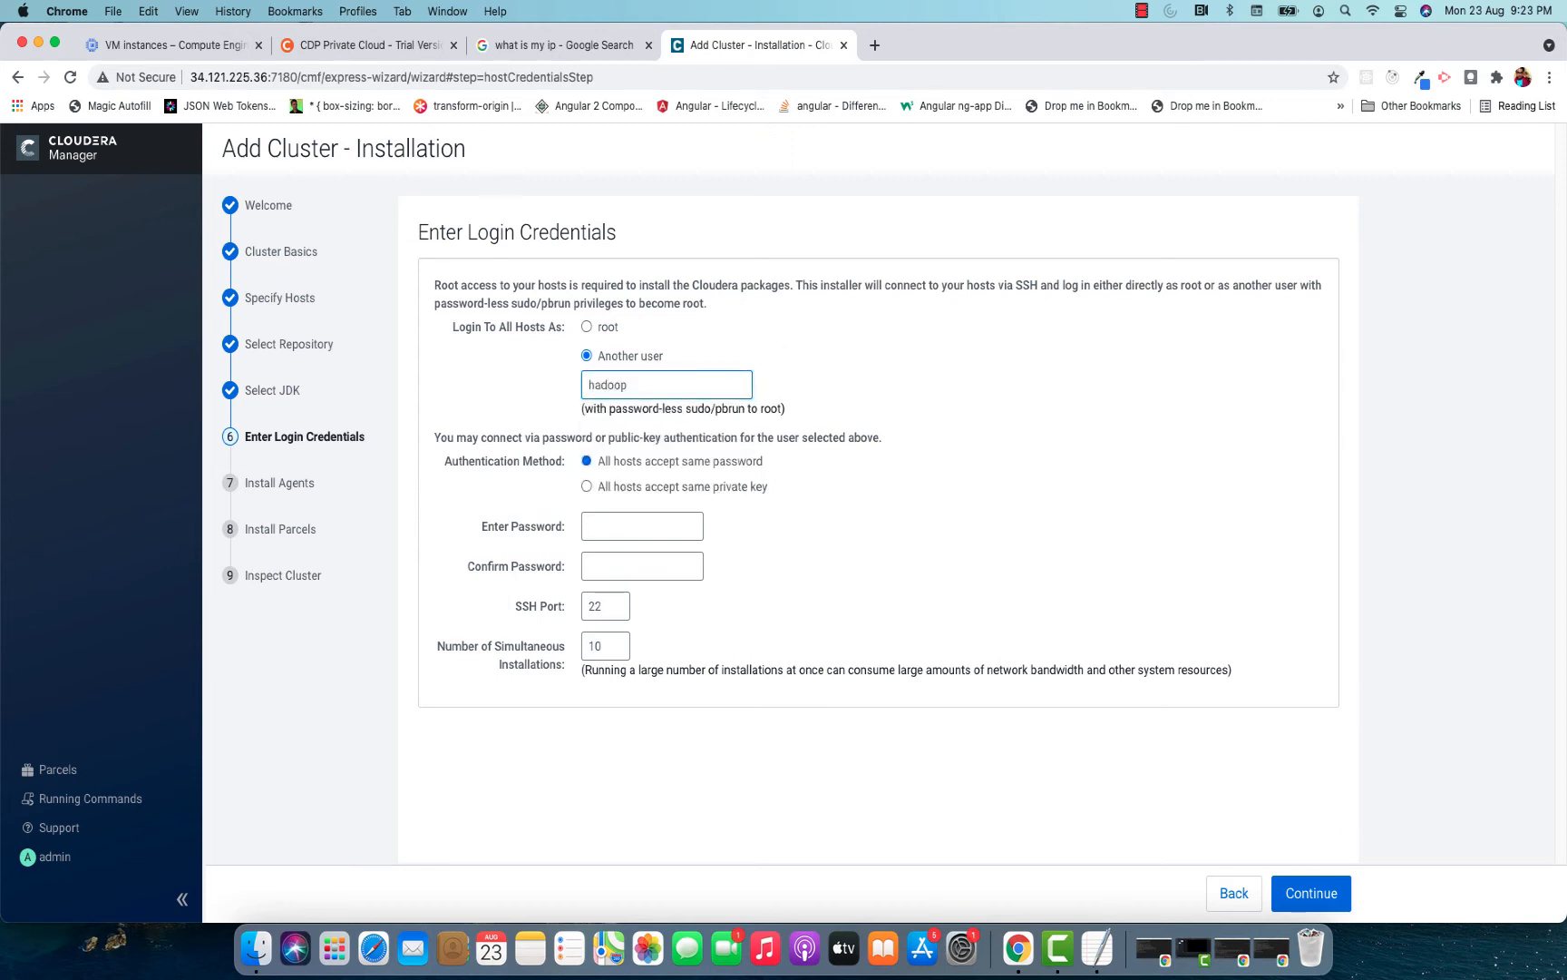
Enter and confirm the shared host password for the SSH login and continue with the installation.
{"action": "key", "text": "Tab"}
{"action": "type", "text": "•••••"}
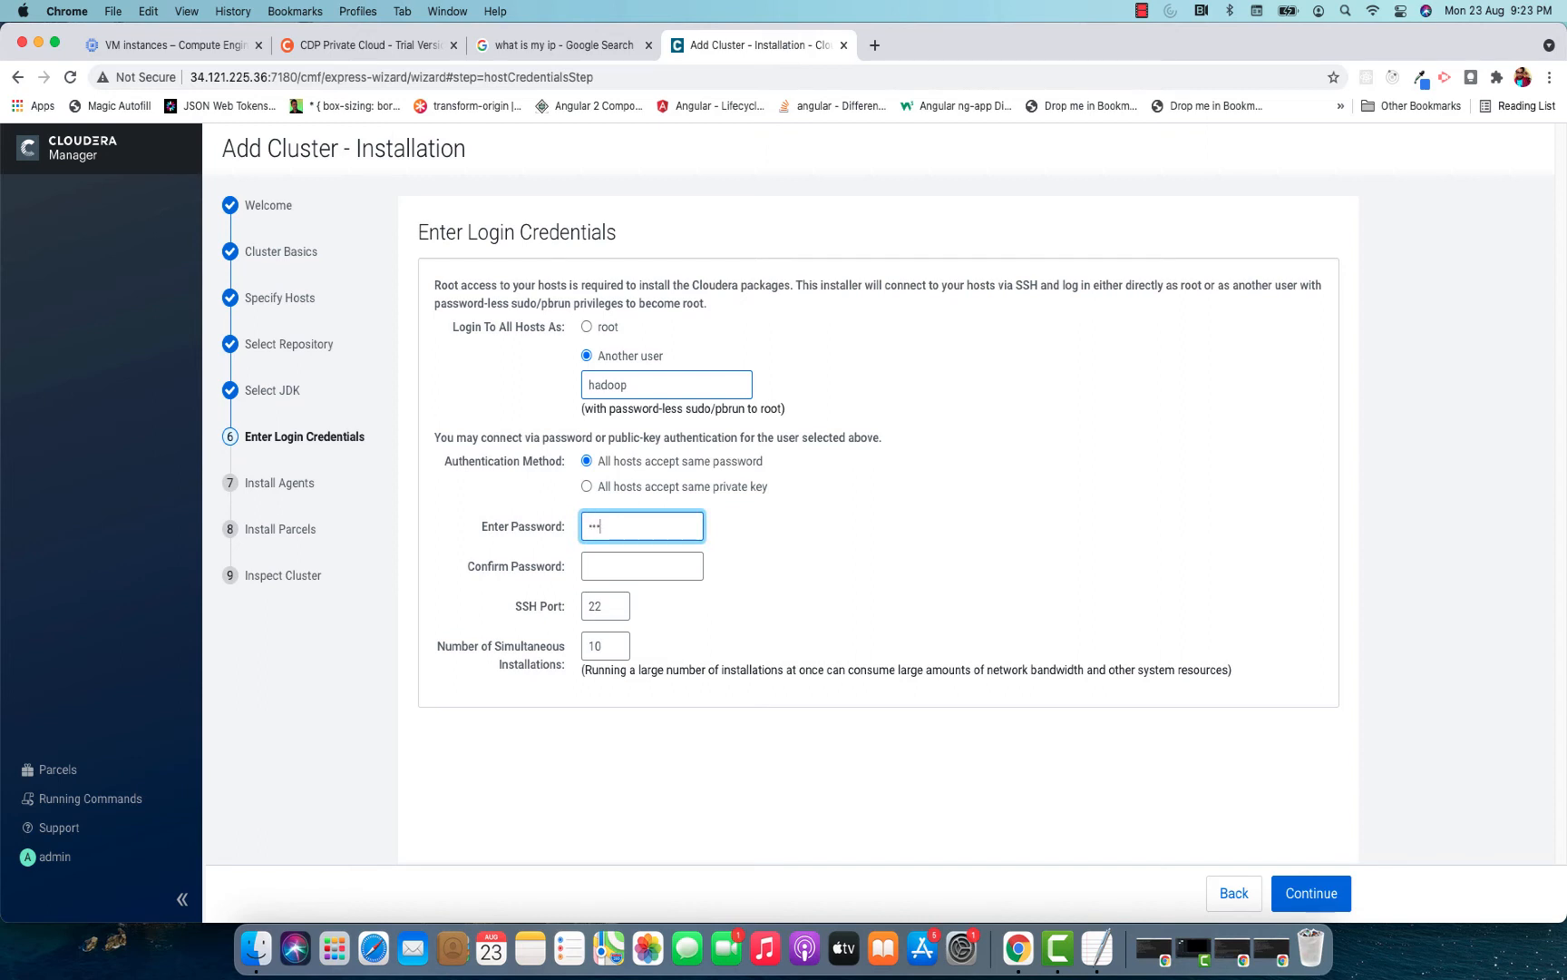
{"action": "type", "text": "•"}
{"action": "left_click", "coordinate": [650, 567]}
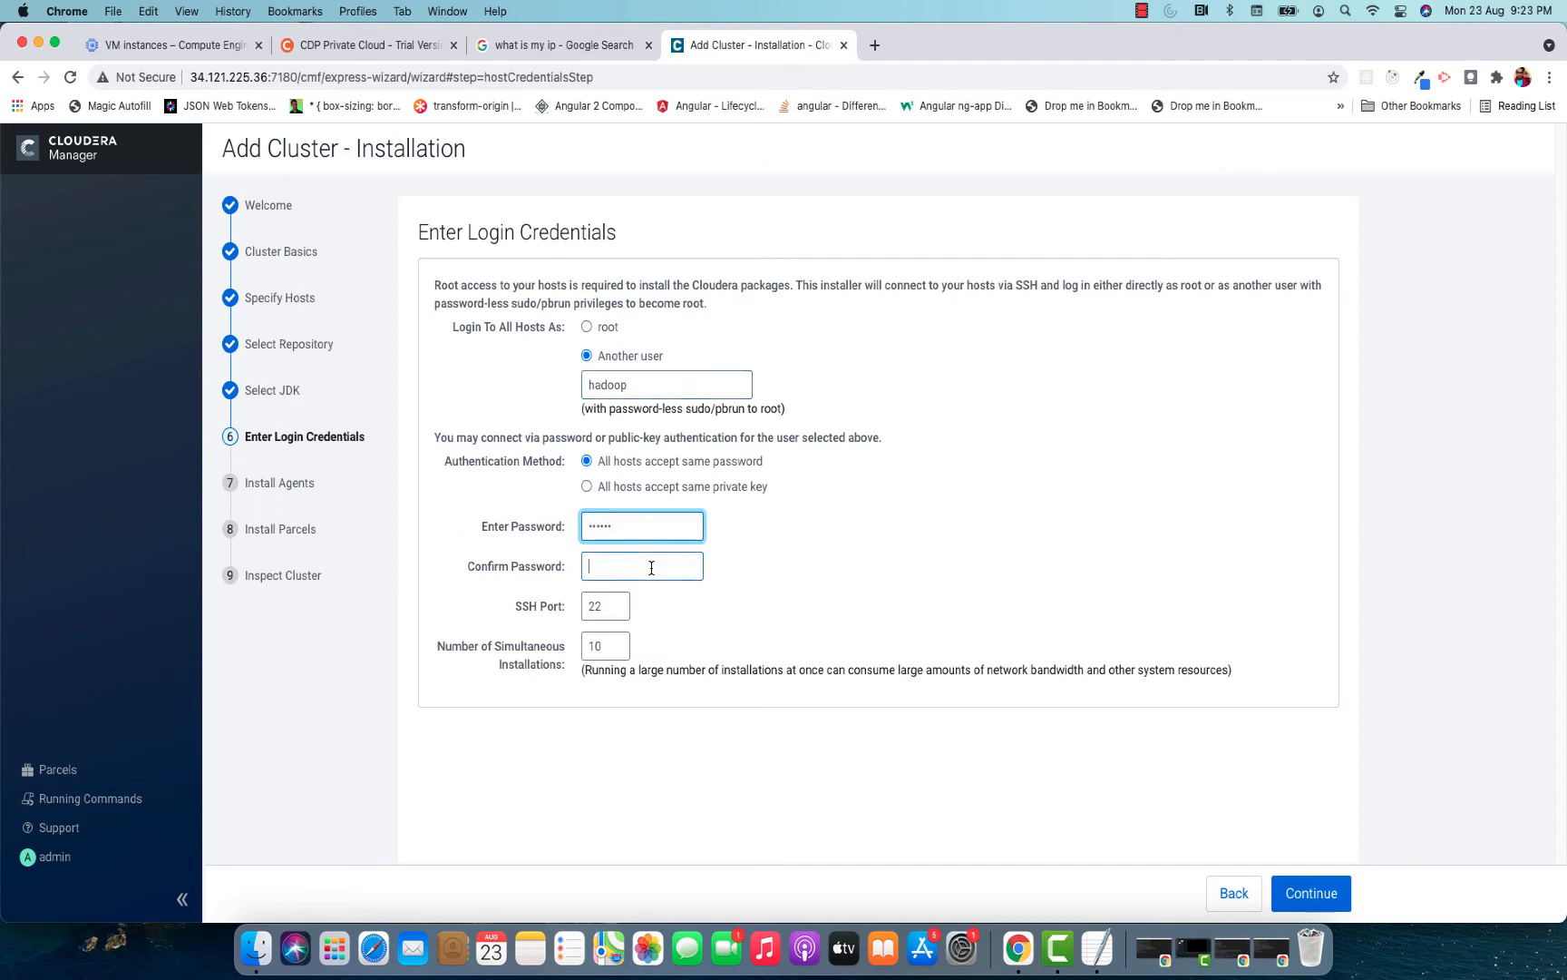
{"action": "type", "text": "••••••"}
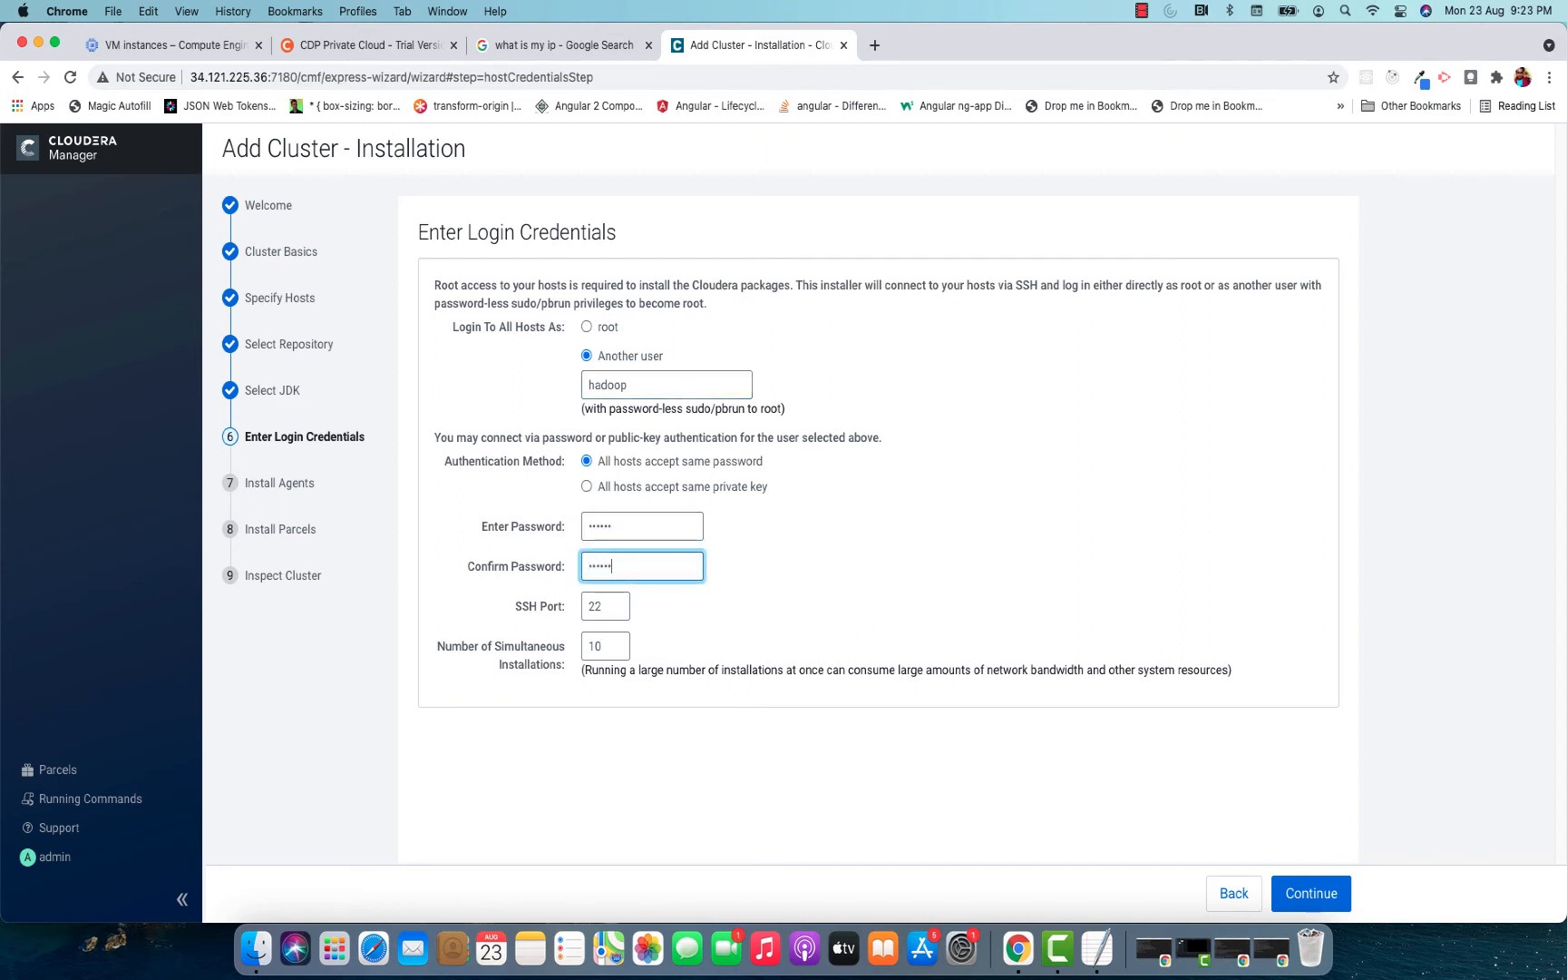
{"action": "left_click", "coordinate": [1312, 894]}
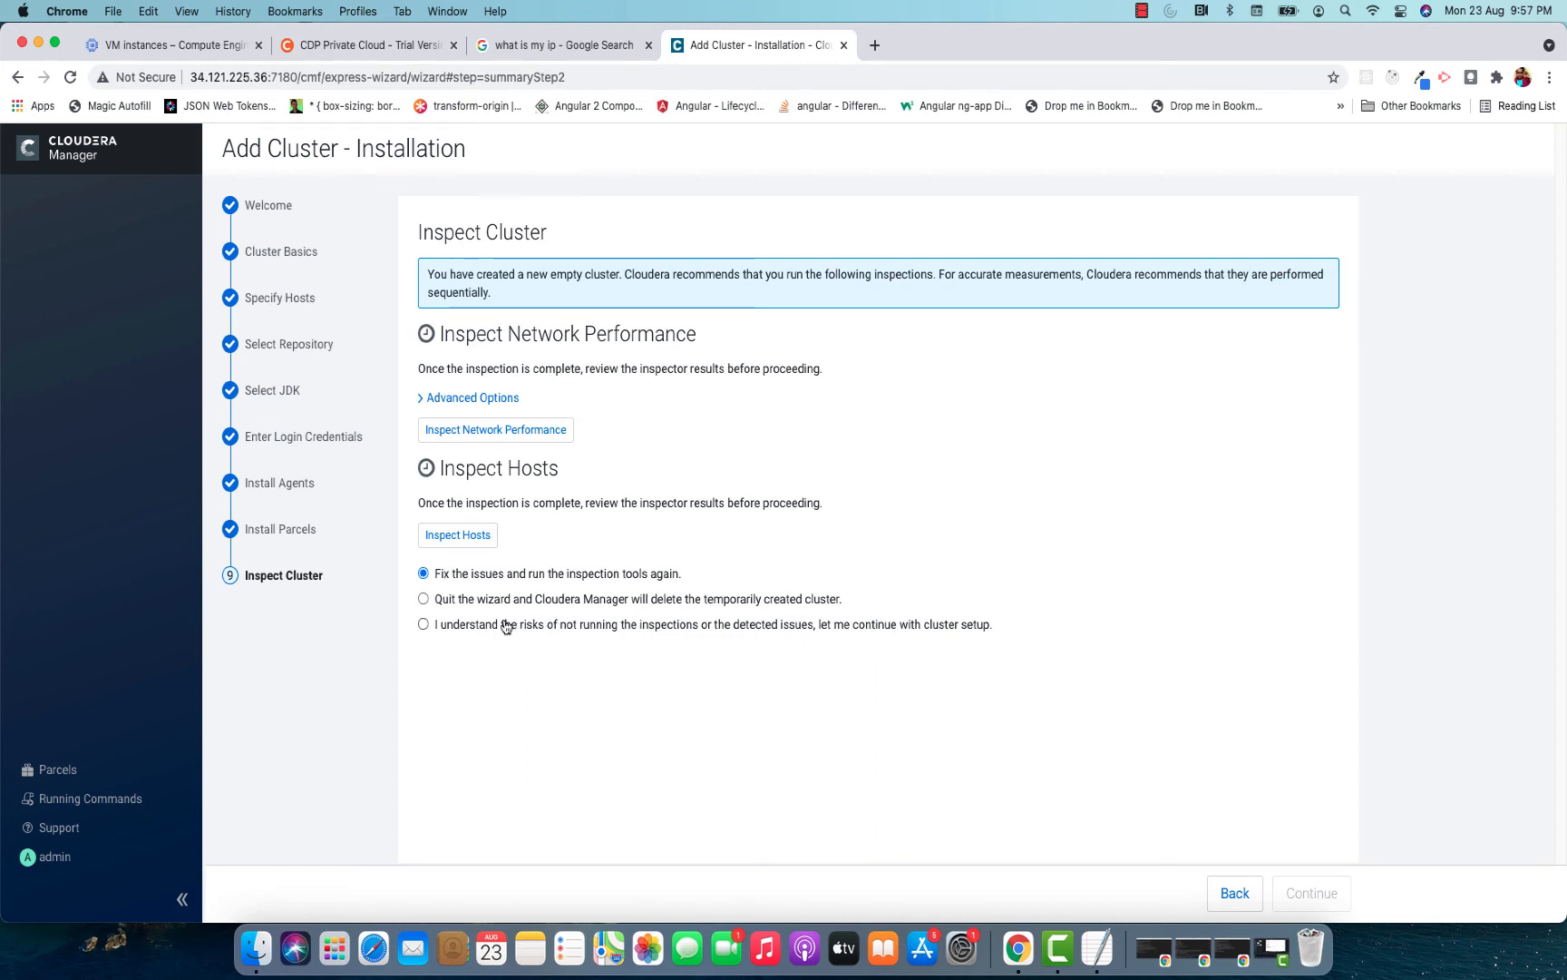
Accept the risks of skipping the cluster inspections to continue setup, and choose Custom Services as the service combination.
{"action": "left_click", "coordinate": [508, 626]}
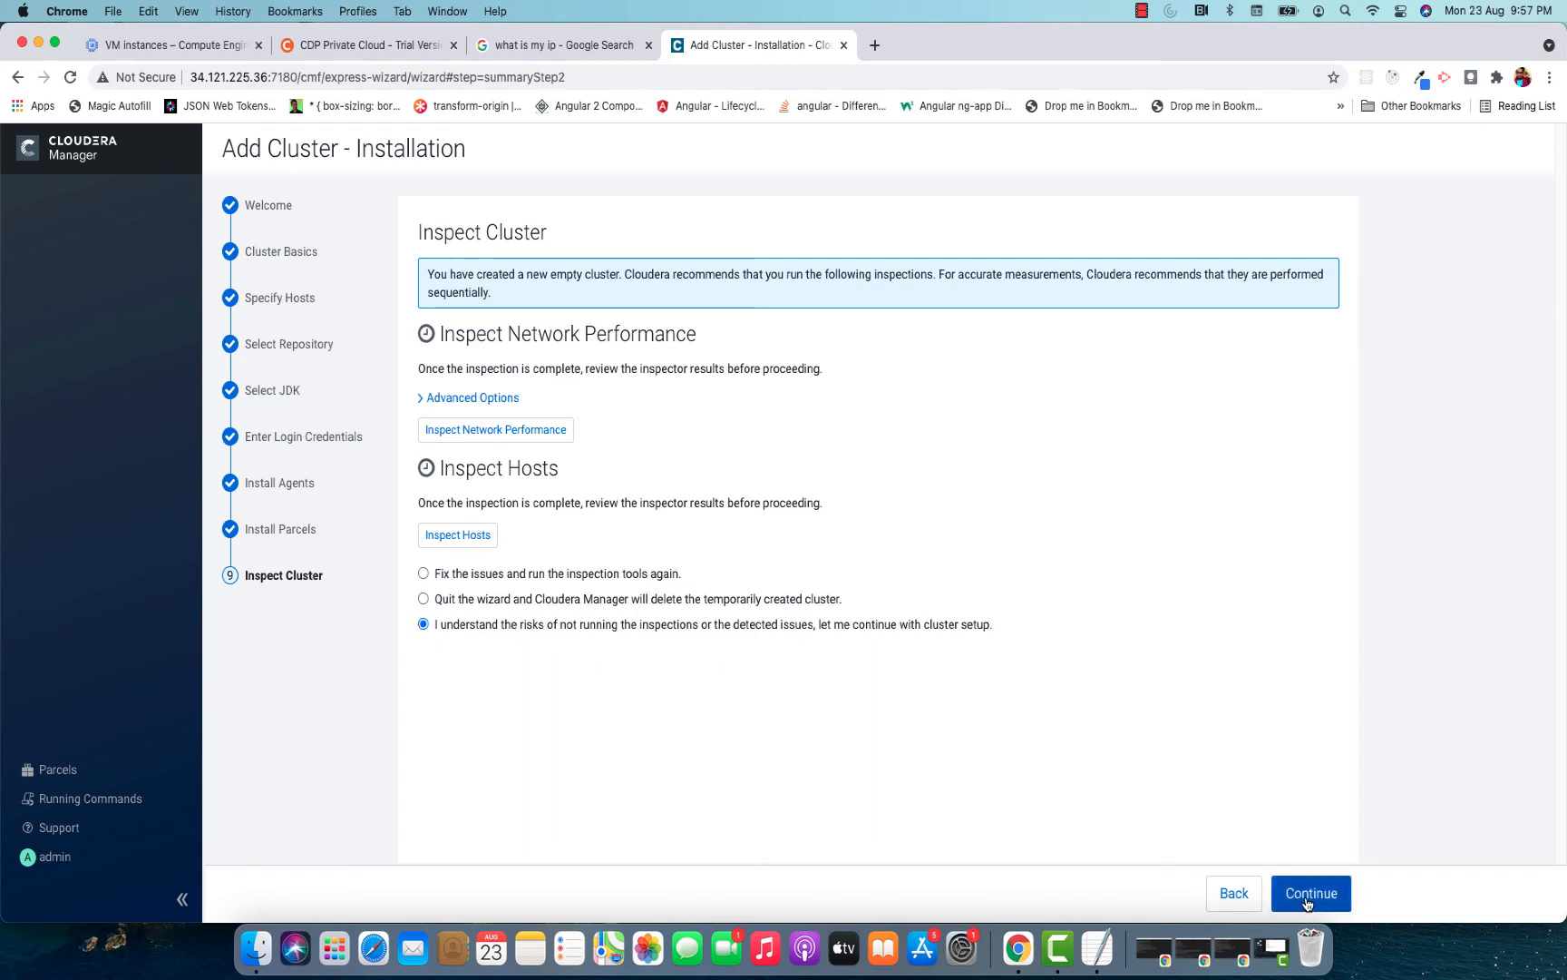
{"action": "left_click", "coordinate": [1306, 892]}
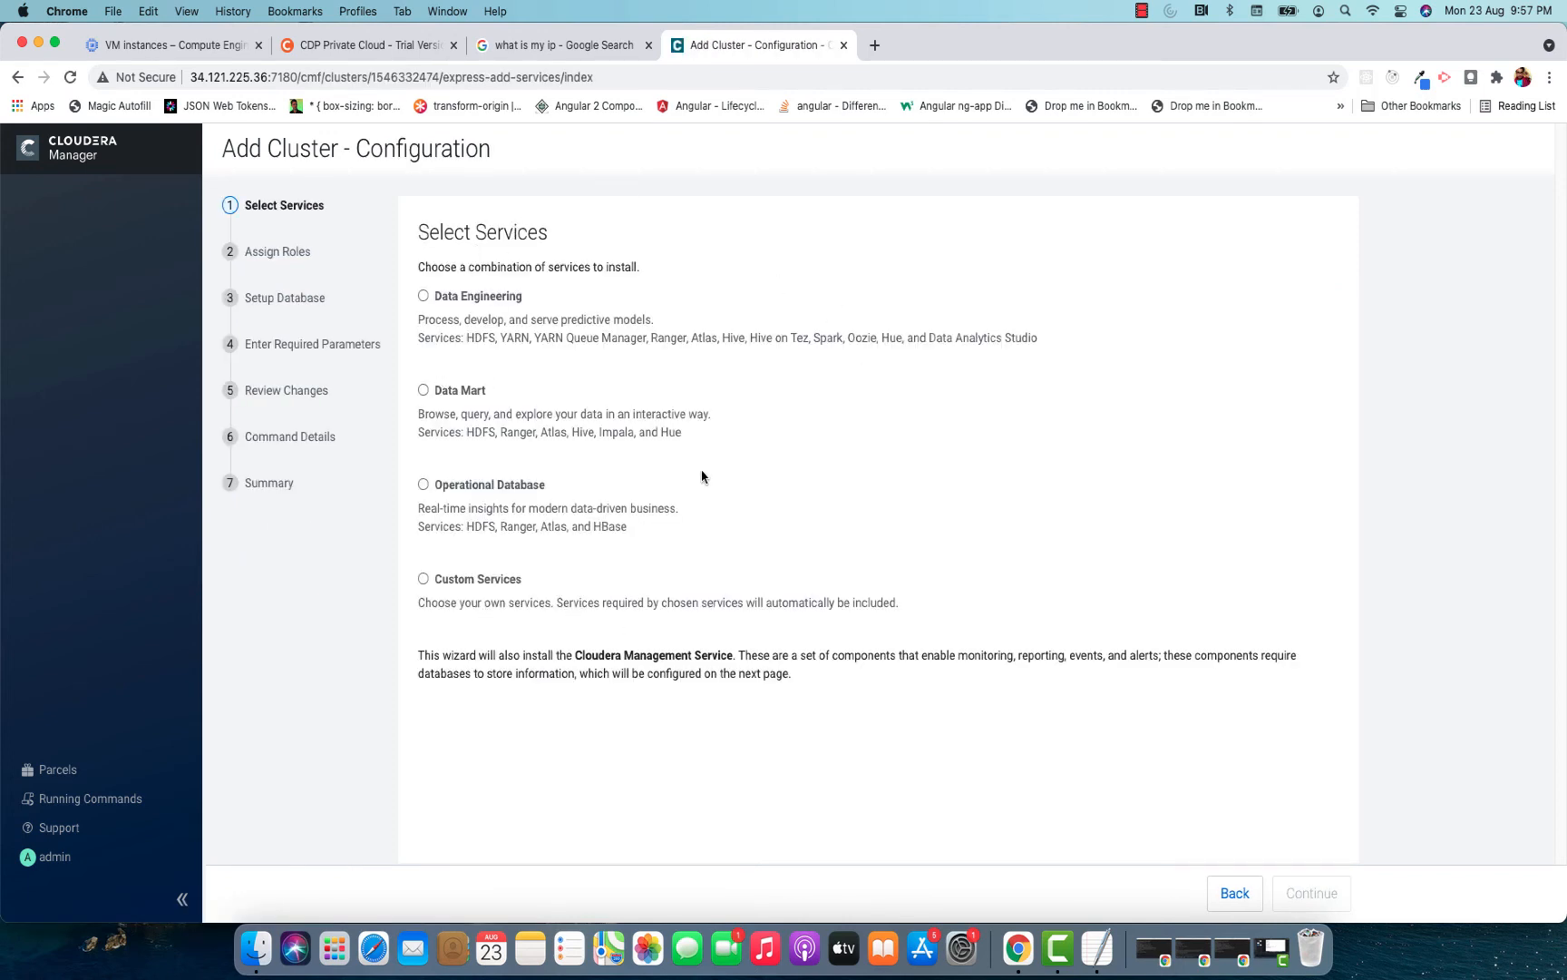
{"action": "left_click", "coordinate": [445, 578]}
Include HBase, HDFS and Hive in the custom services to install.
{"action": "scroll", "coordinate": [807, 456], "scroll_direction": "down", "scroll_amount": 5}
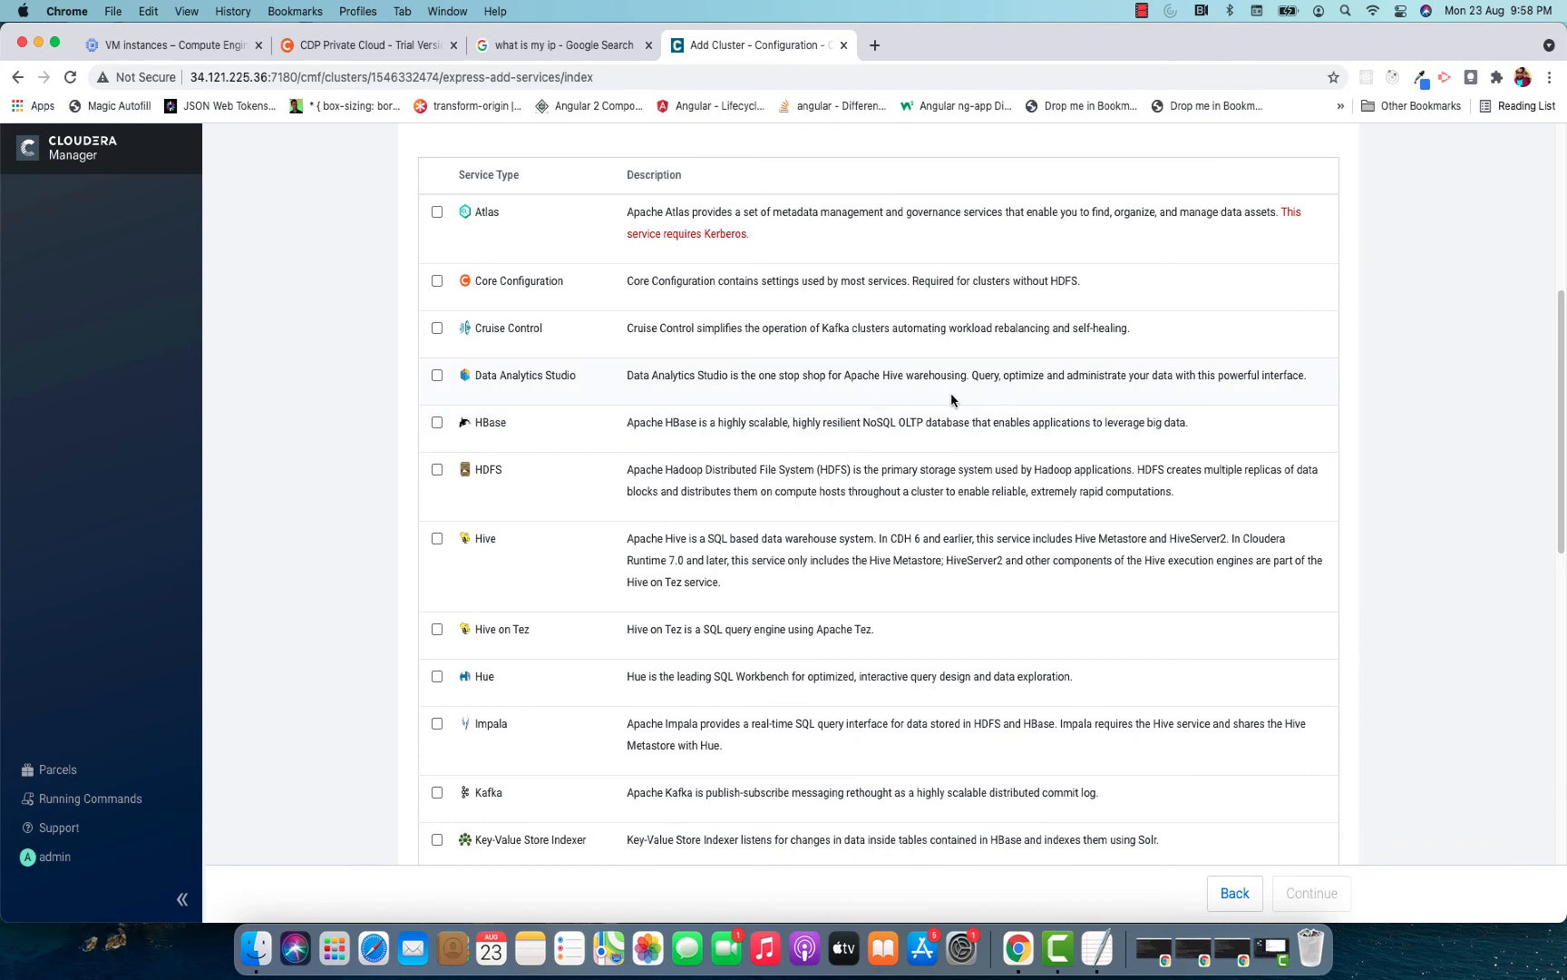
{"action": "left_click", "coordinate": [437, 423]}
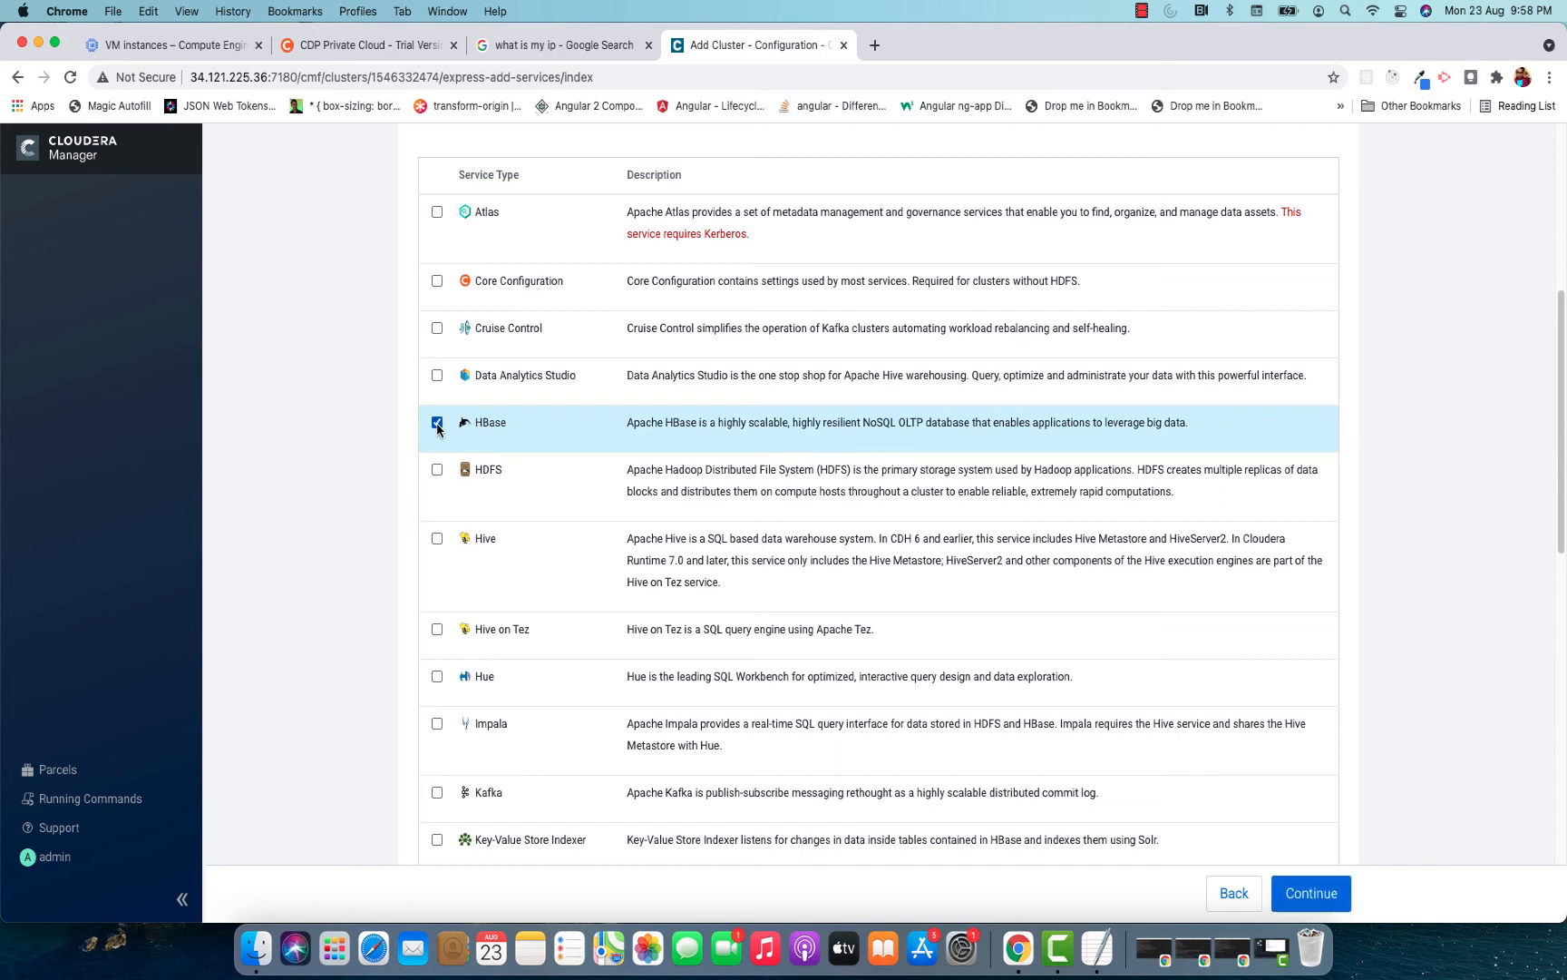
{"action": "left_click", "coordinate": [437, 470]}
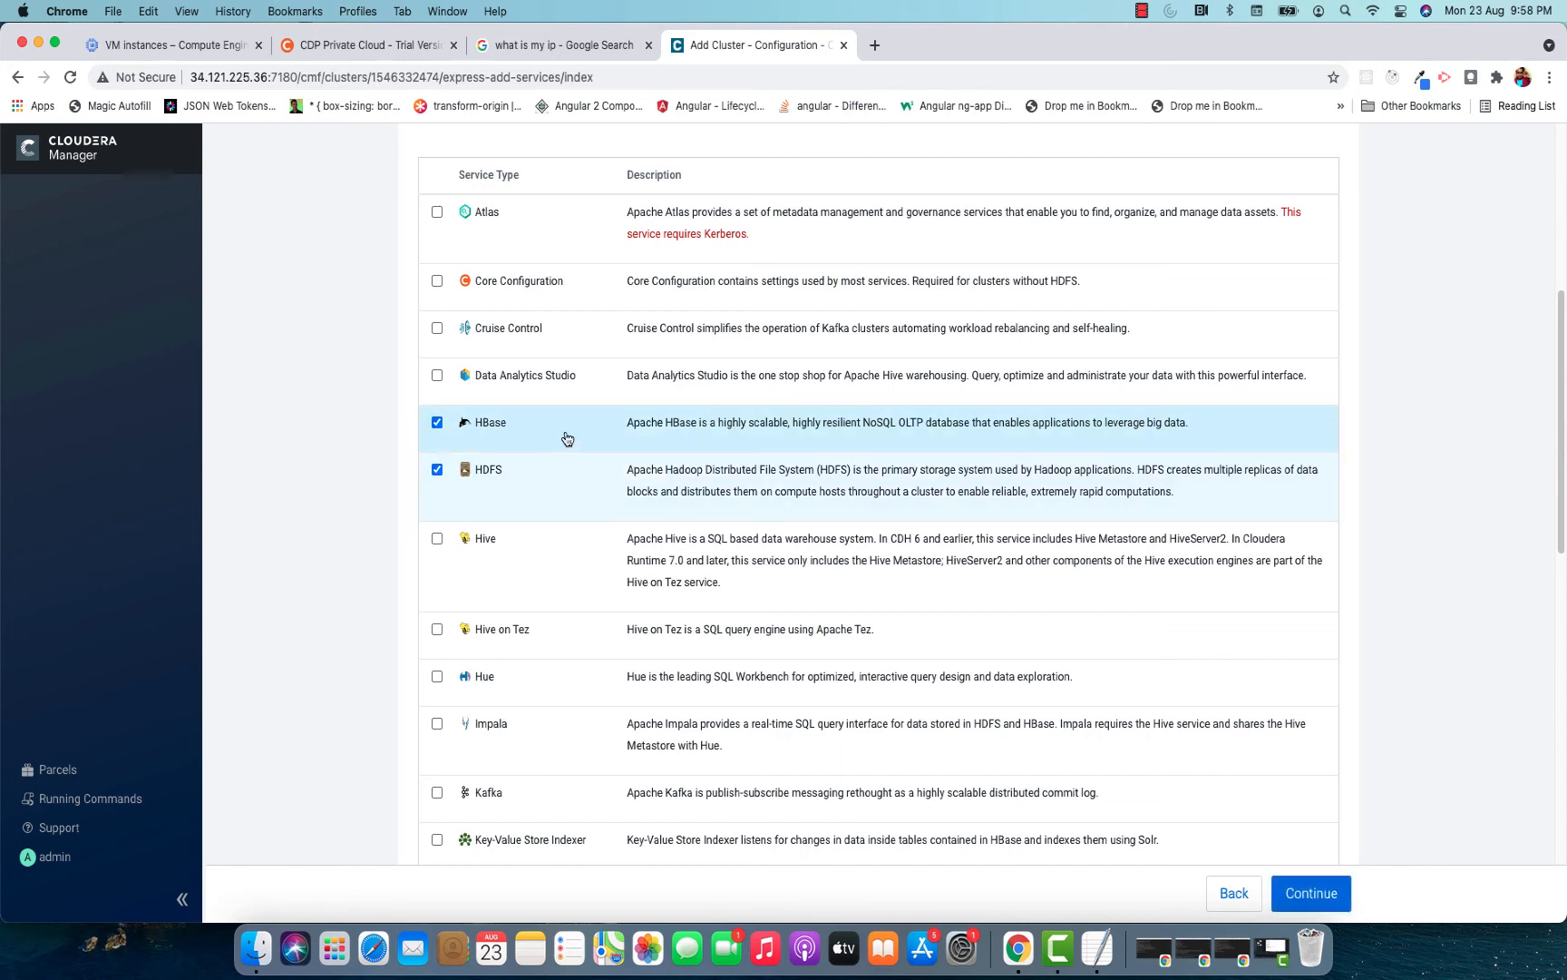
{"action": "scroll", "coordinate": [661, 423], "scroll_direction": "down", "scroll_amount": 2}
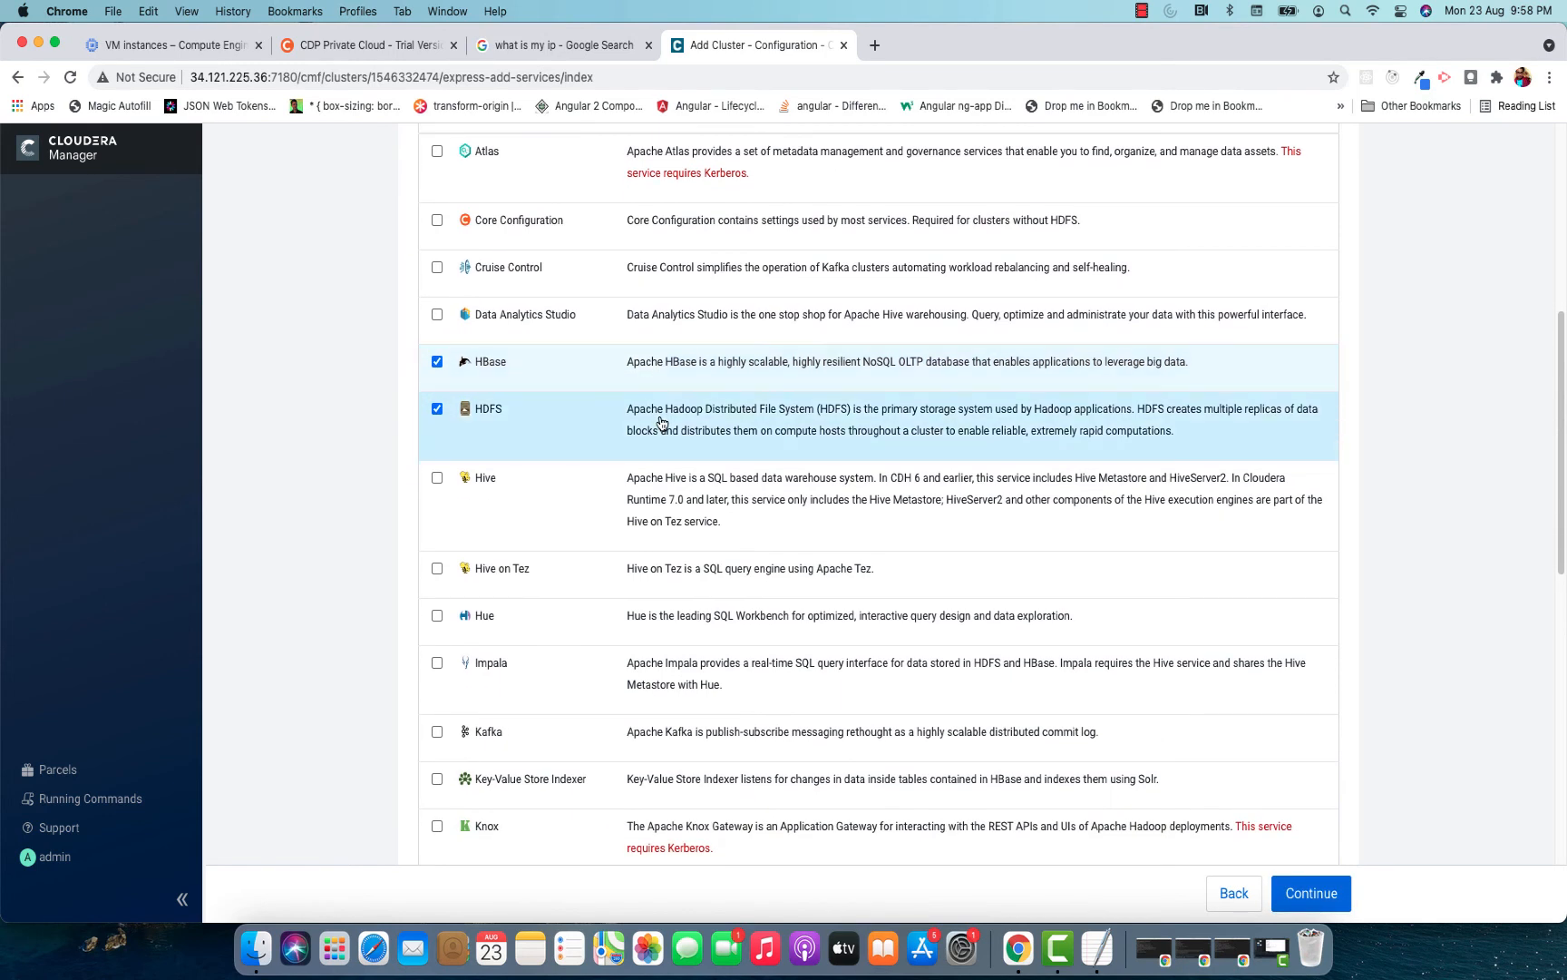
{"action": "left_click", "coordinate": [437, 478]}
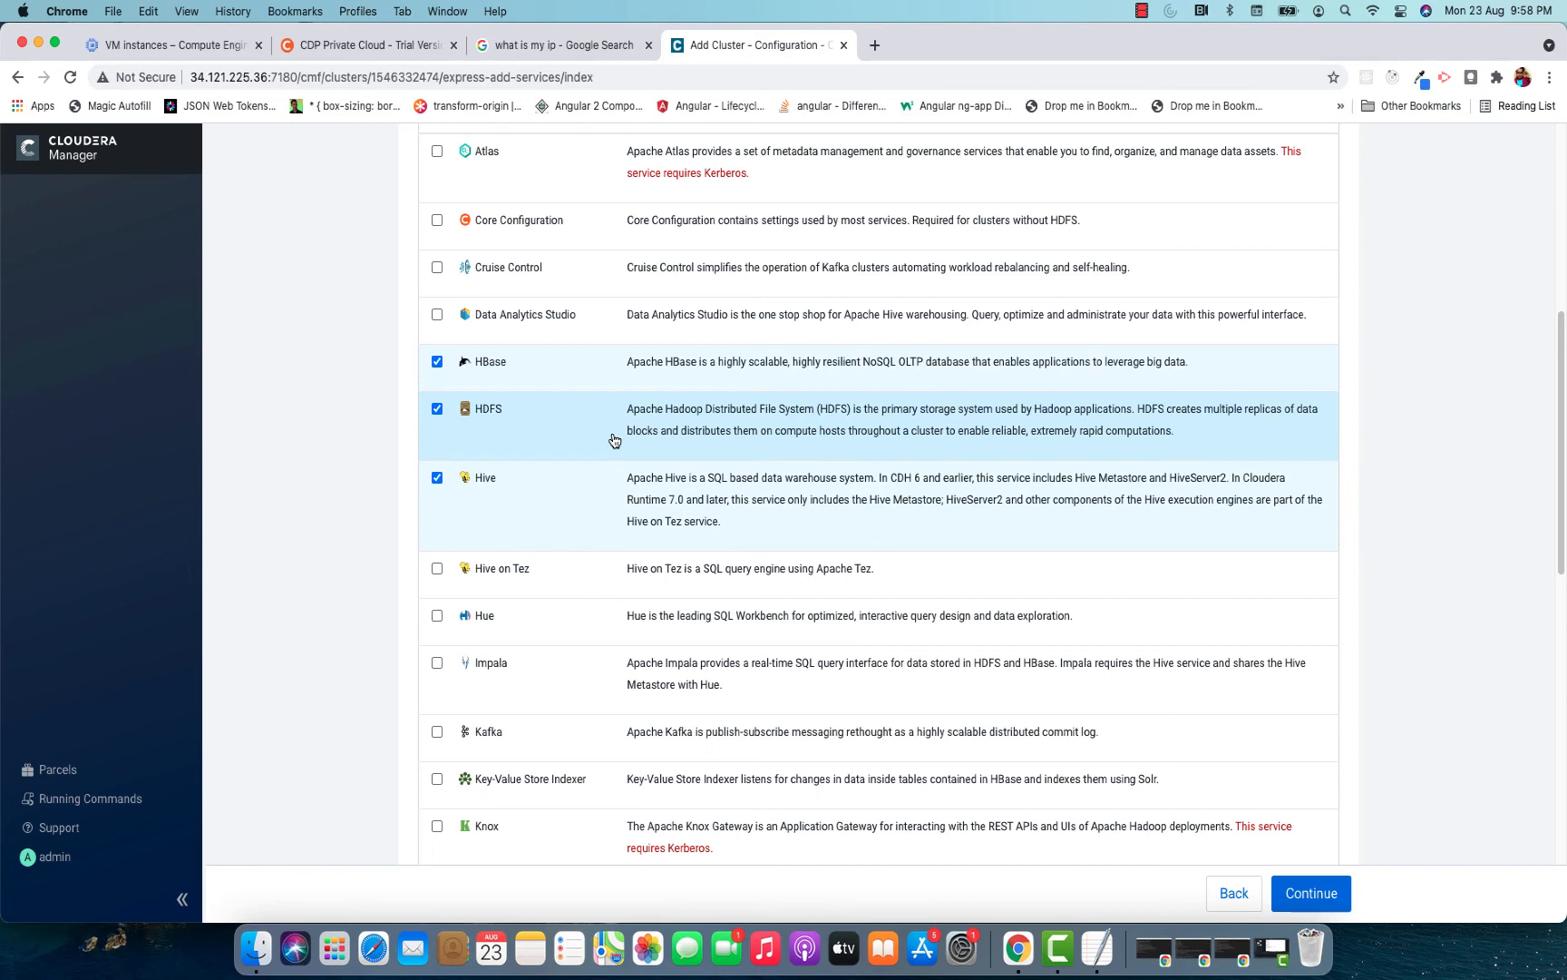
Add Spark, YARN and ZooKeeper to the custom service selection.
{"action": "scroll", "coordinate": [614, 440], "scroll_direction": "down", "scroll_amount": 8}
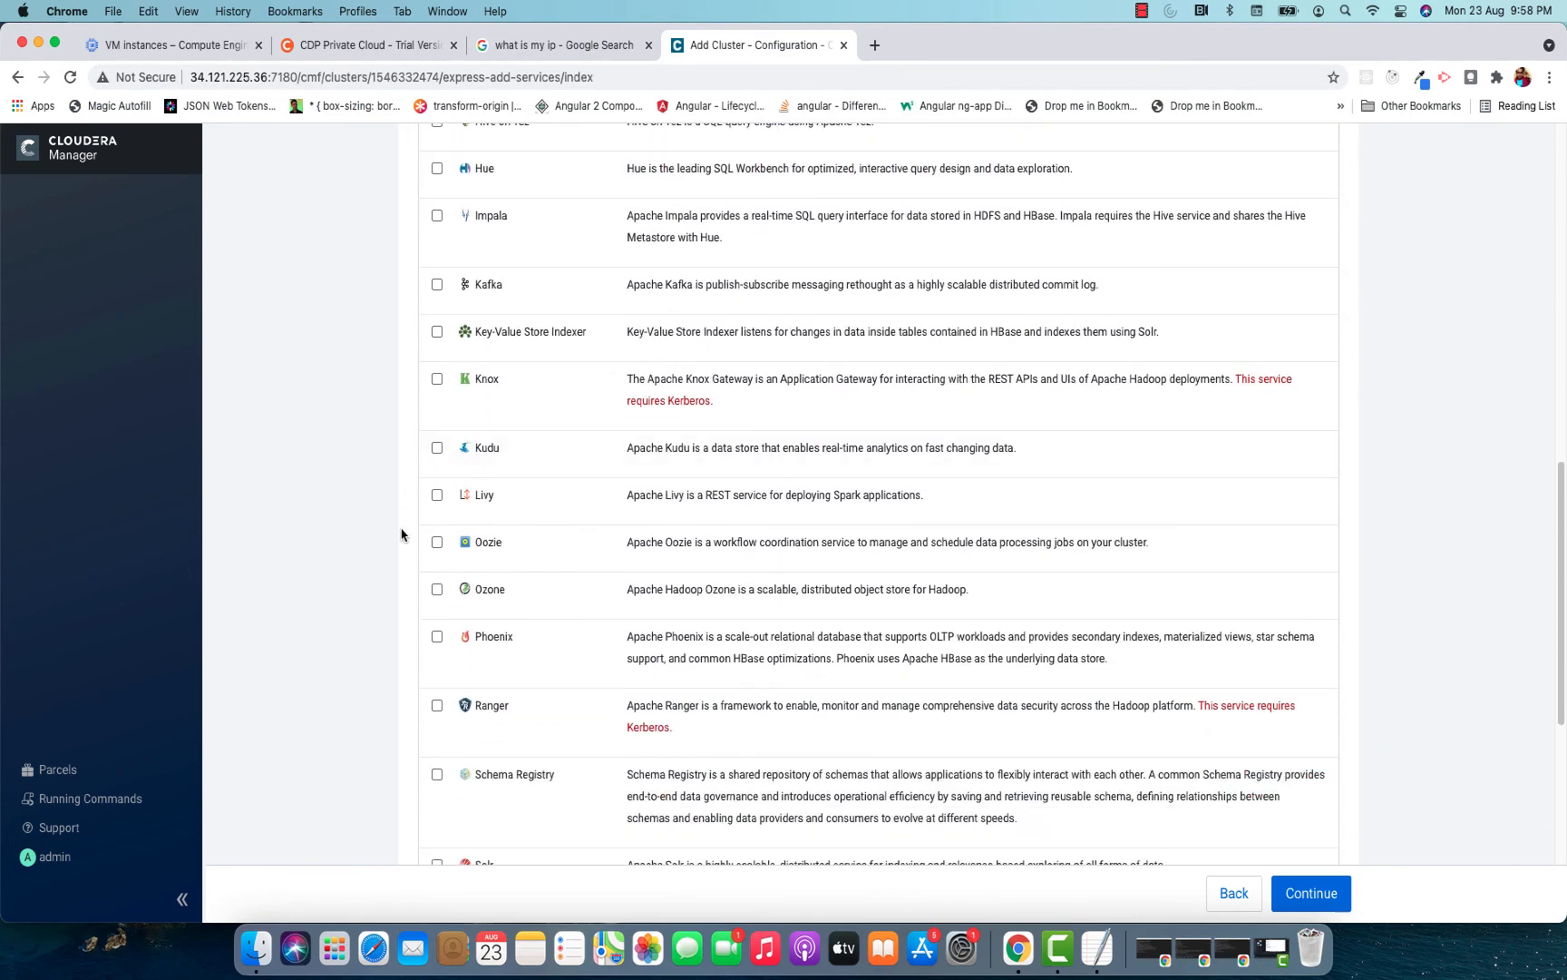
{"action": "scroll", "coordinate": [535, 545], "scroll_direction": "down", "scroll_amount": 1}
{"action": "scroll", "coordinate": [535, 544], "scroll_direction": "down", "scroll_amount": 5}
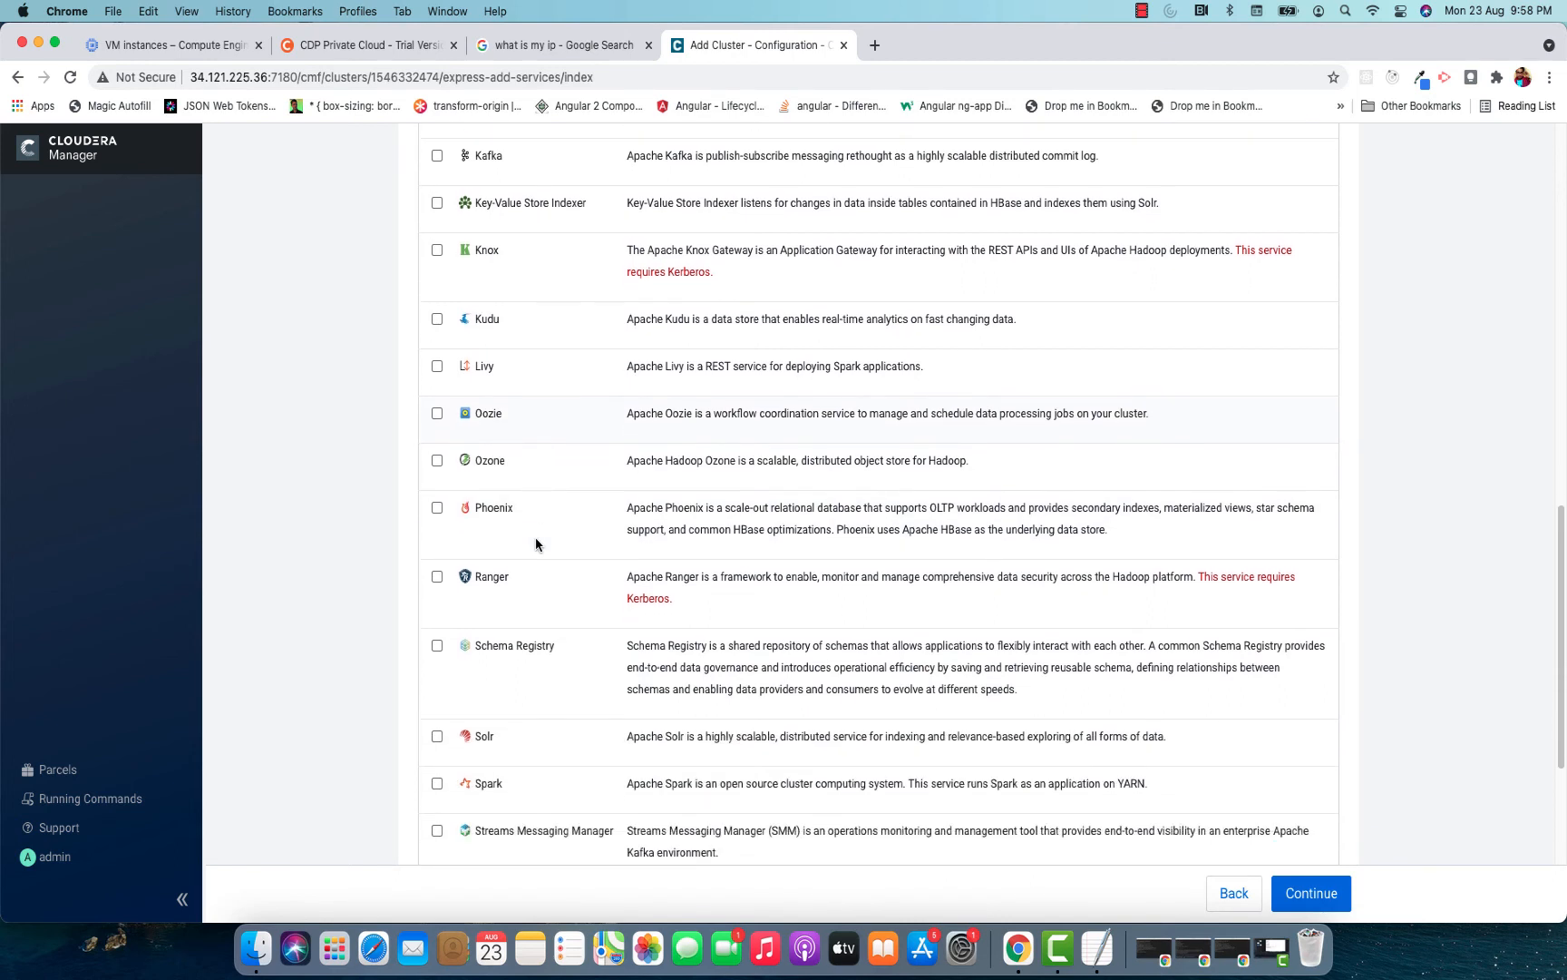
{"action": "left_click", "coordinate": [438, 613]}
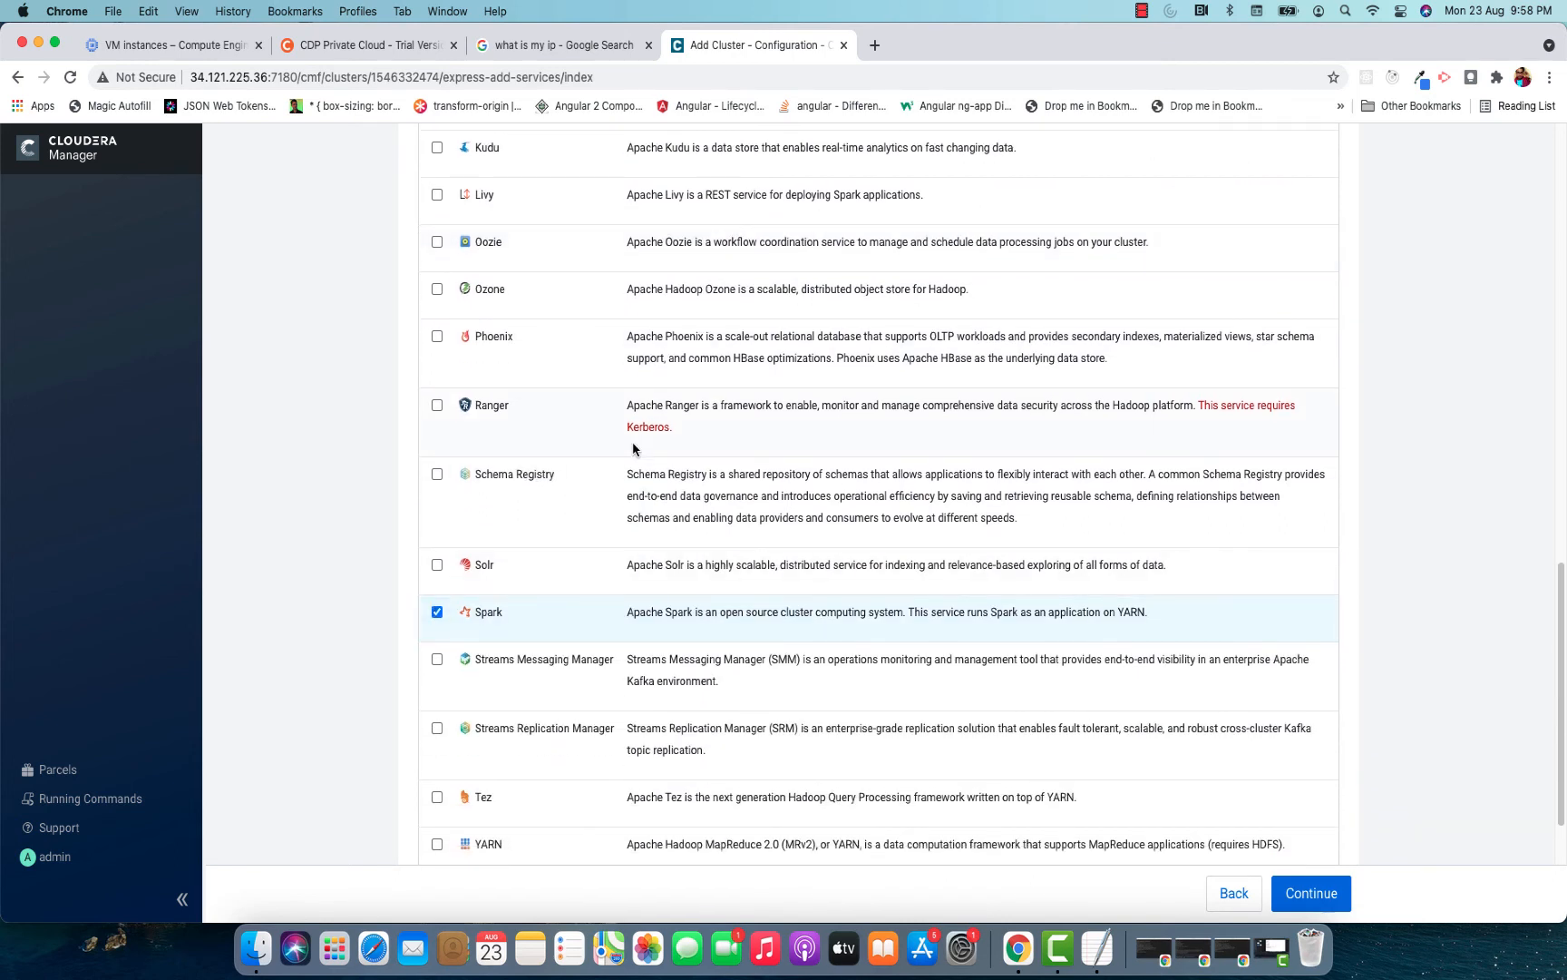
{"action": "scroll", "coordinate": [630, 444], "scroll_direction": "down", "scroll_amount": 3}
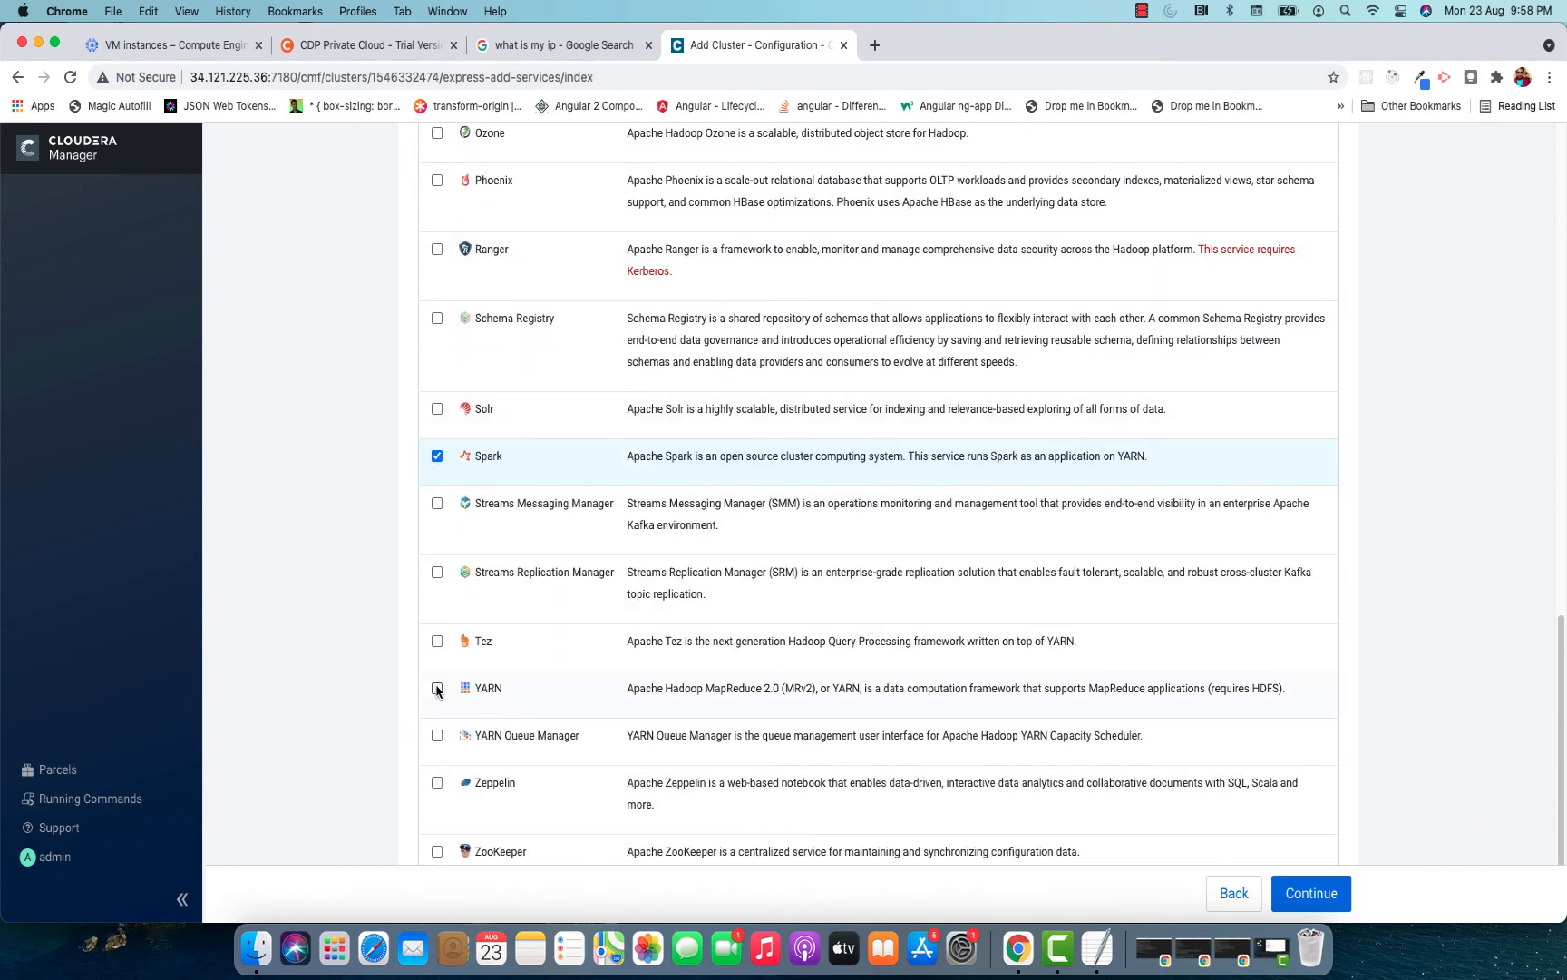
{"action": "left_click", "coordinate": [438, 688]}
{"action": "scroll", "coordinate": [607, 524], "scroll_direction": "down", "scroll_amount": 2}
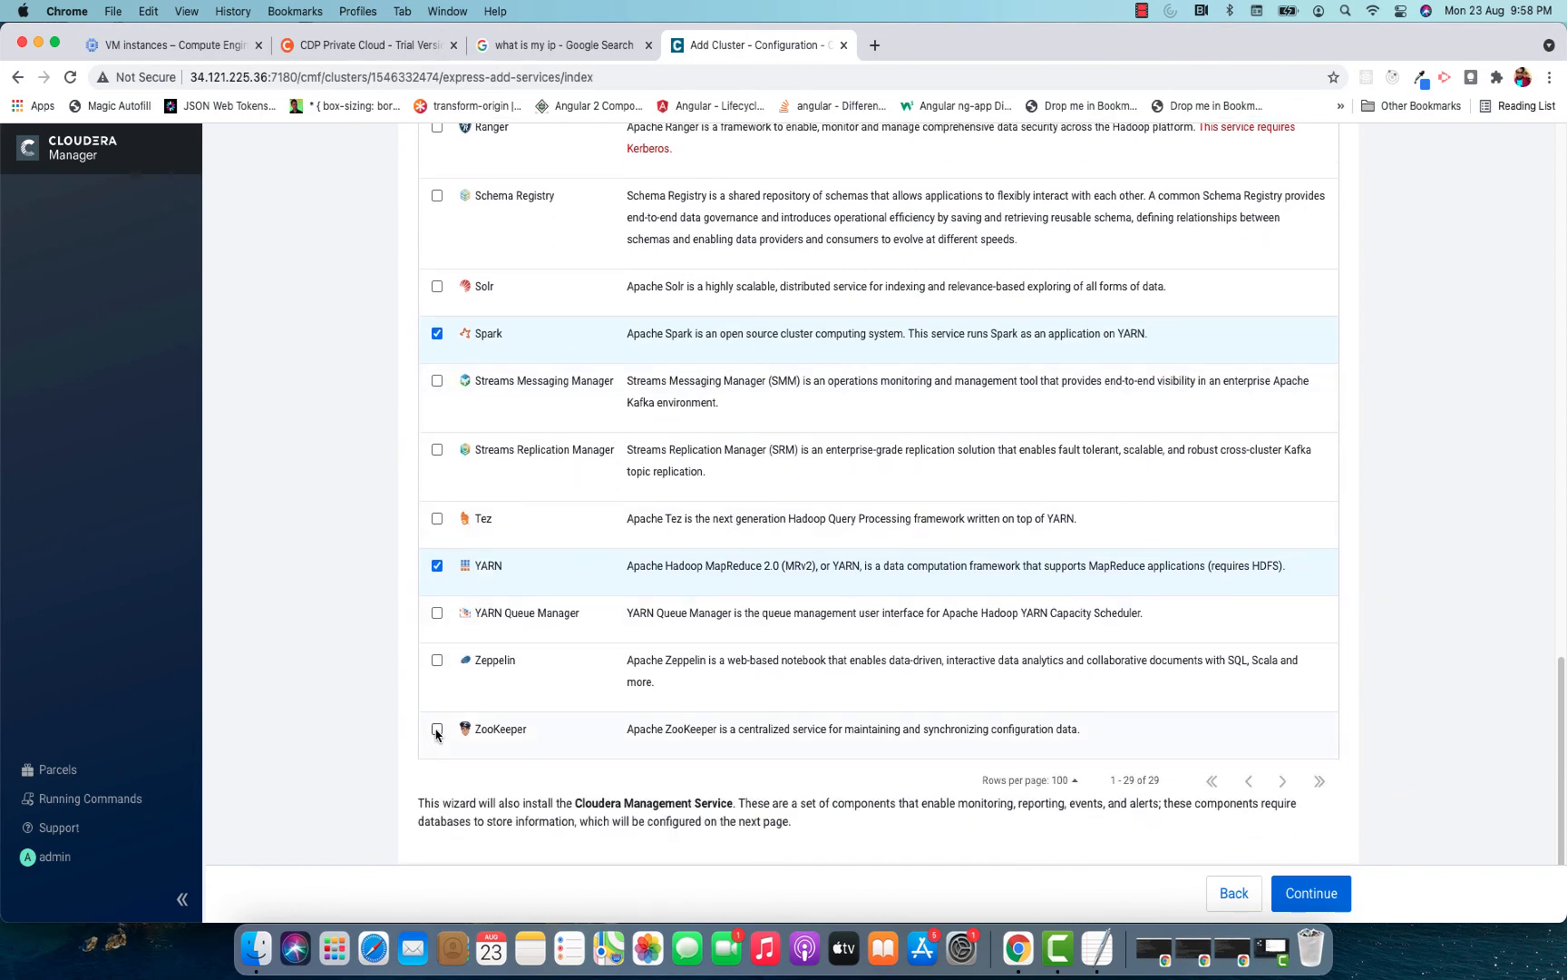
{"action": "left_click", "coordinate": [437, 730]}
Review the full list of selected services and continue to the role assignments.
{"action": "scroll", "coordinate": [654, 624], "scroll_direction": "up", "scroll_amount": 15}
{"action": "scroll", "coordinate": [653, 624], "scroll_direction": "down", "scroll_amount": 15}
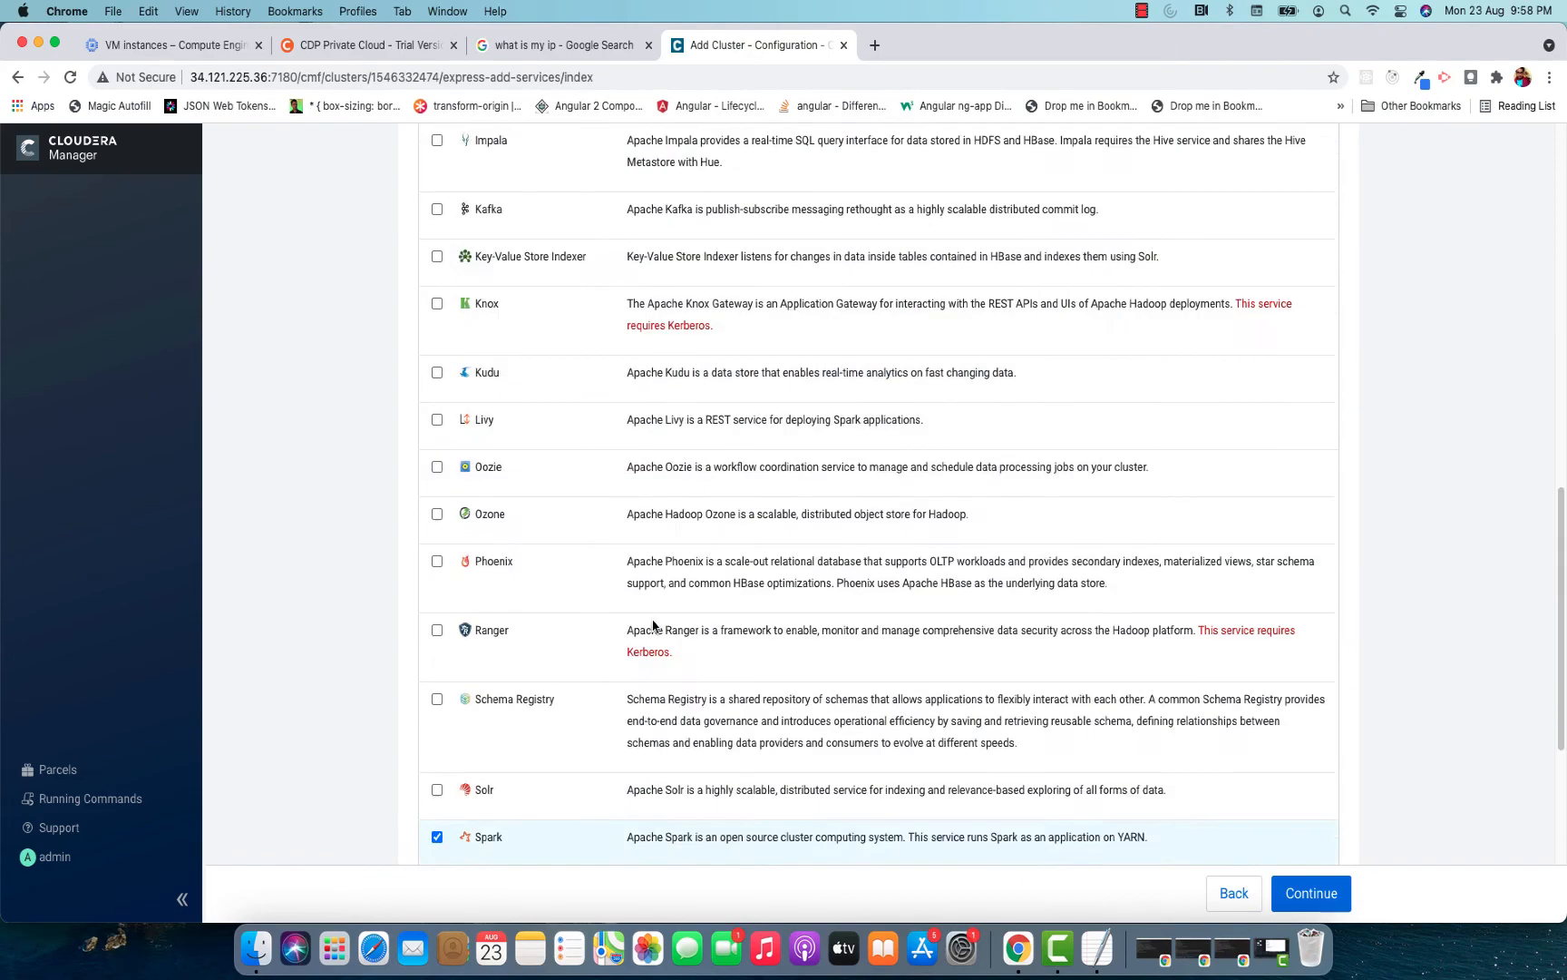
{"action": "scroll", "coordinate": [653, 624], "scroll_direction": "up", "scroll_amount": 15}
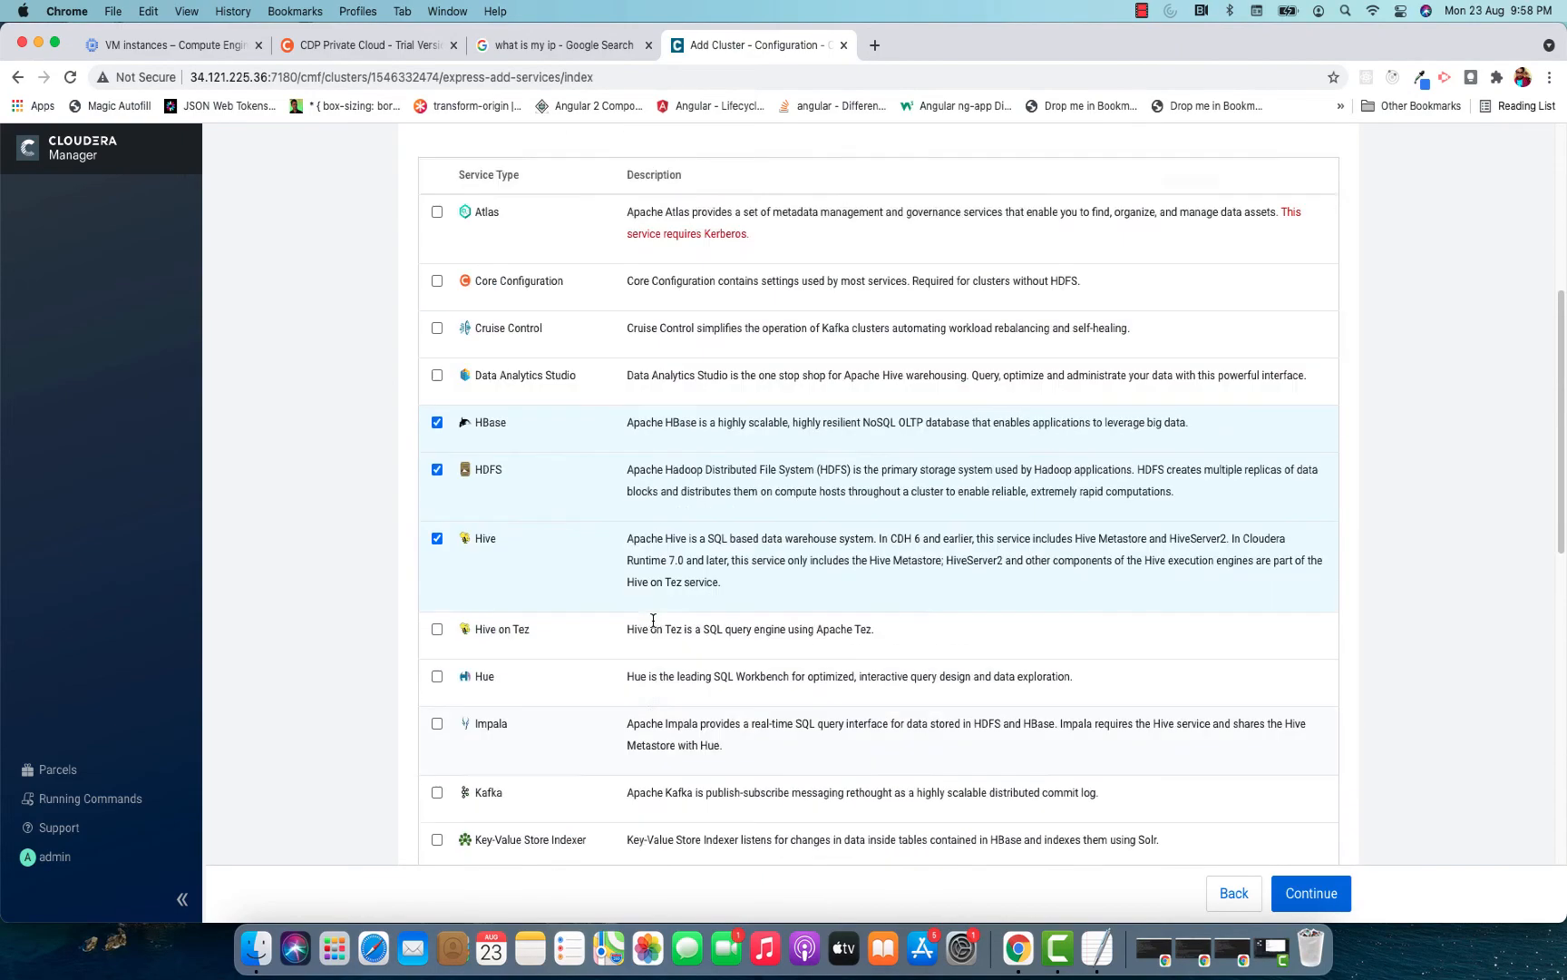
{"action": "scroll", "coordinate": [653, 624], "scroll_direction": "down", "scroll_amount": 12}
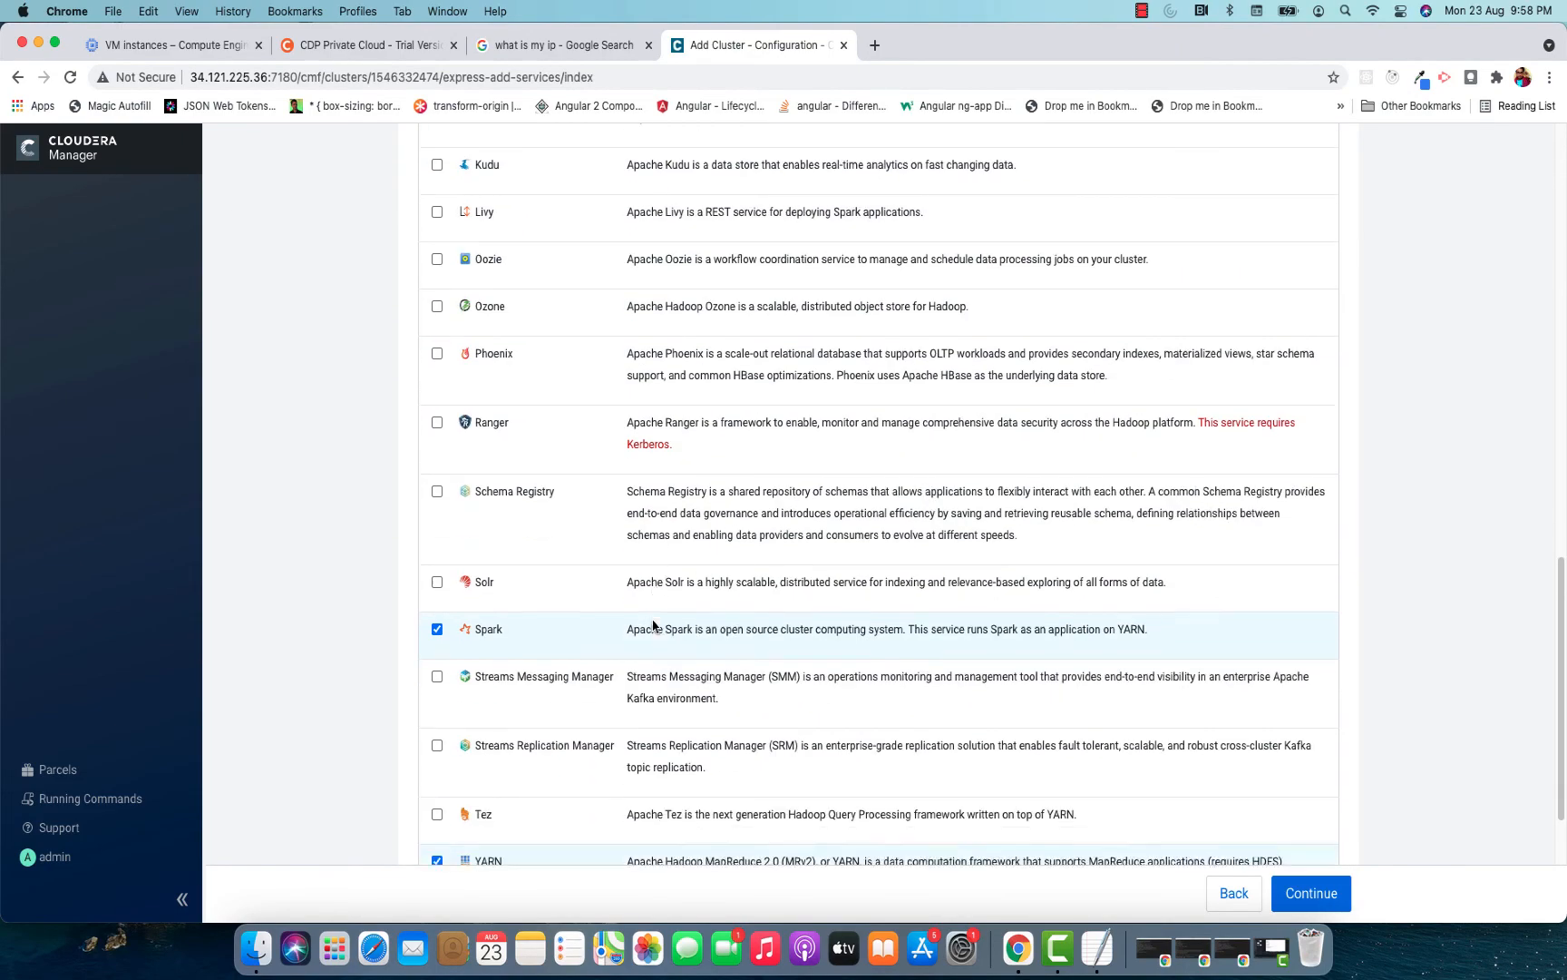
{"action": "scroll", "coordinate": [653, 624], "scroll_direction": "down", "scroll_amount": 3}
{"action": "scroll", "coordinate": [653, 624], "scroll_direction": "up", "scroll_amount": 15}
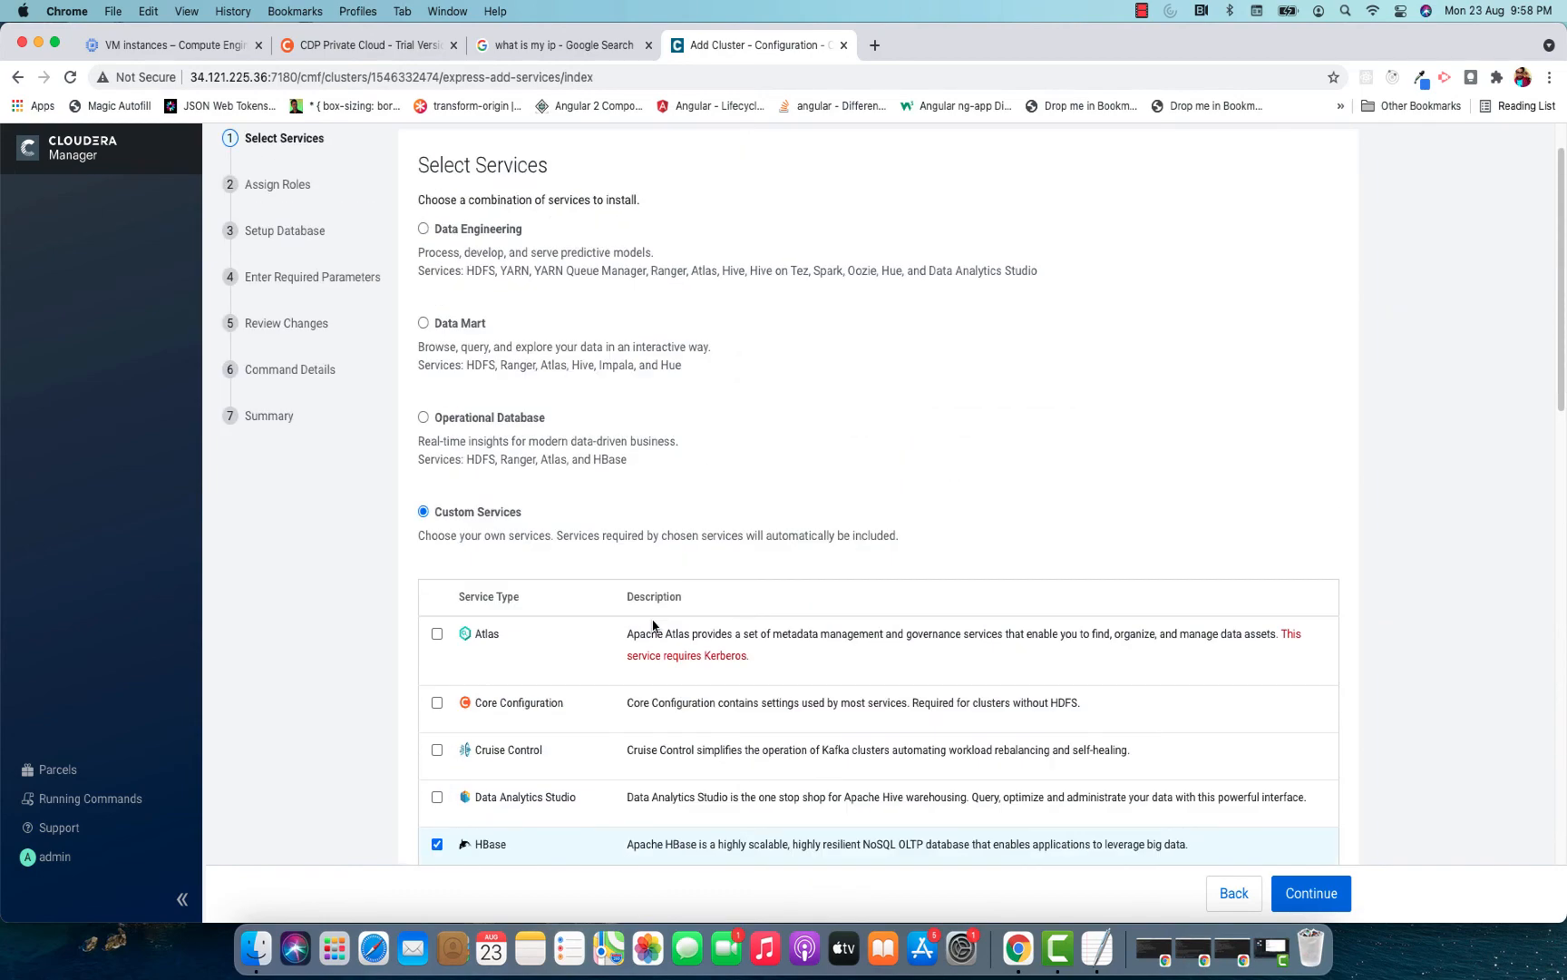
{"action": "scroll", "coordinate": [653, 624], "scroll_direction": "down", "scroll_amount": 5}
{"action": "scroll", "coordinate": [653, 624], "scroll_direction": "down", "scroll_amount": 5}
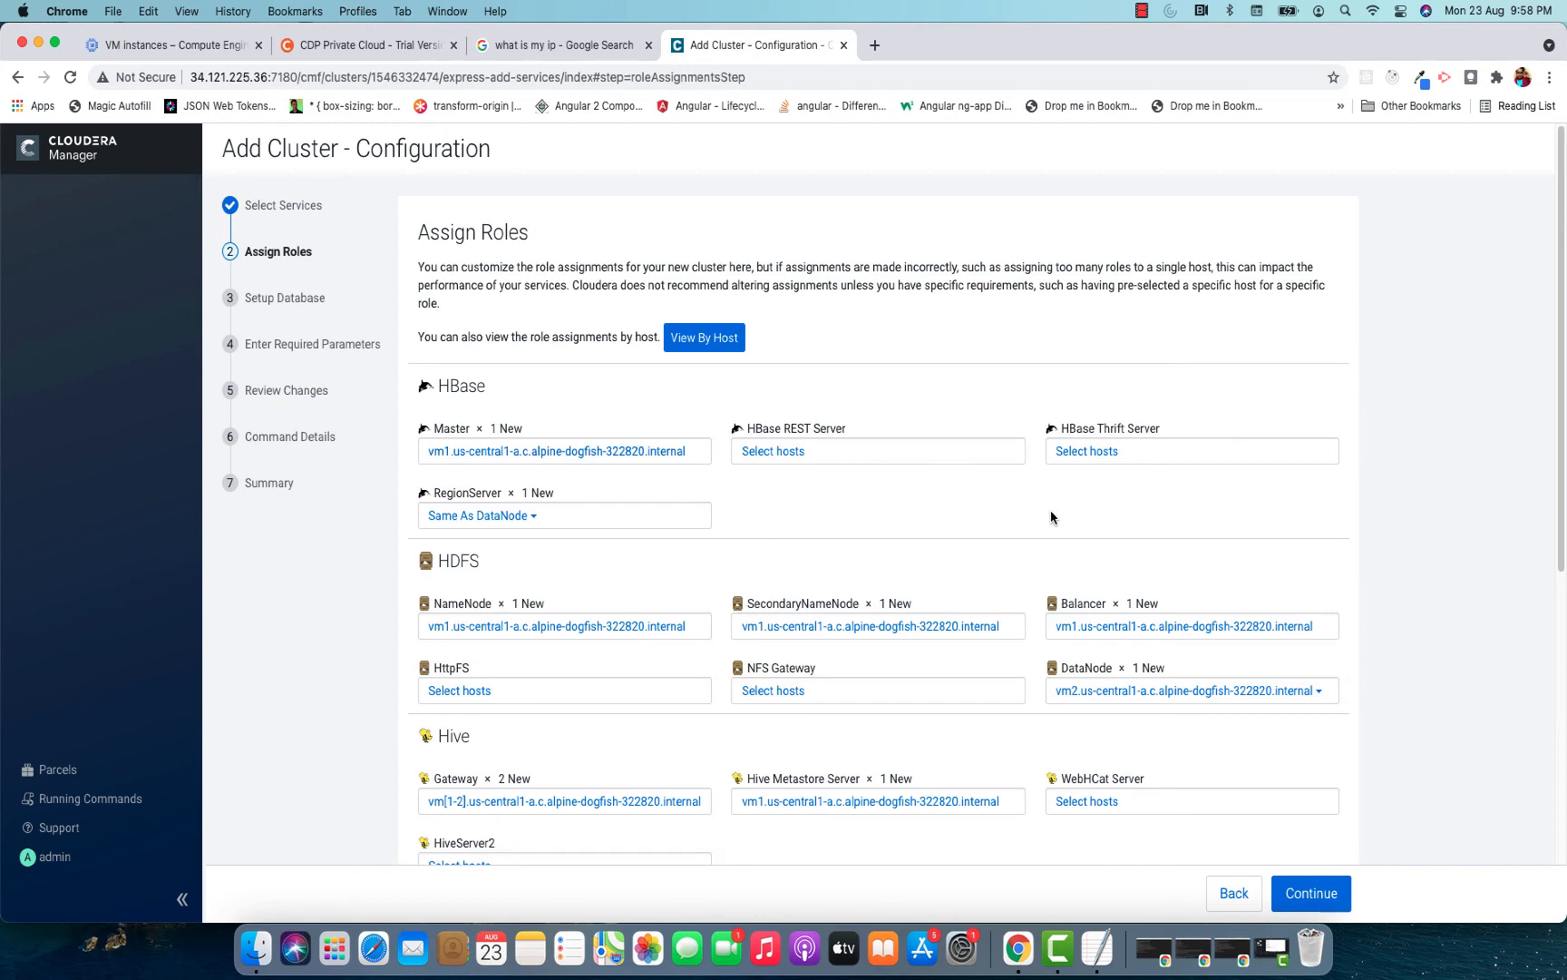
Assign the HDFS DataNode role to All Hosts.
{"action": "scroll", "coordinate": [1052, 517], "scroll_direction": "down", "scroll_amount": 10}
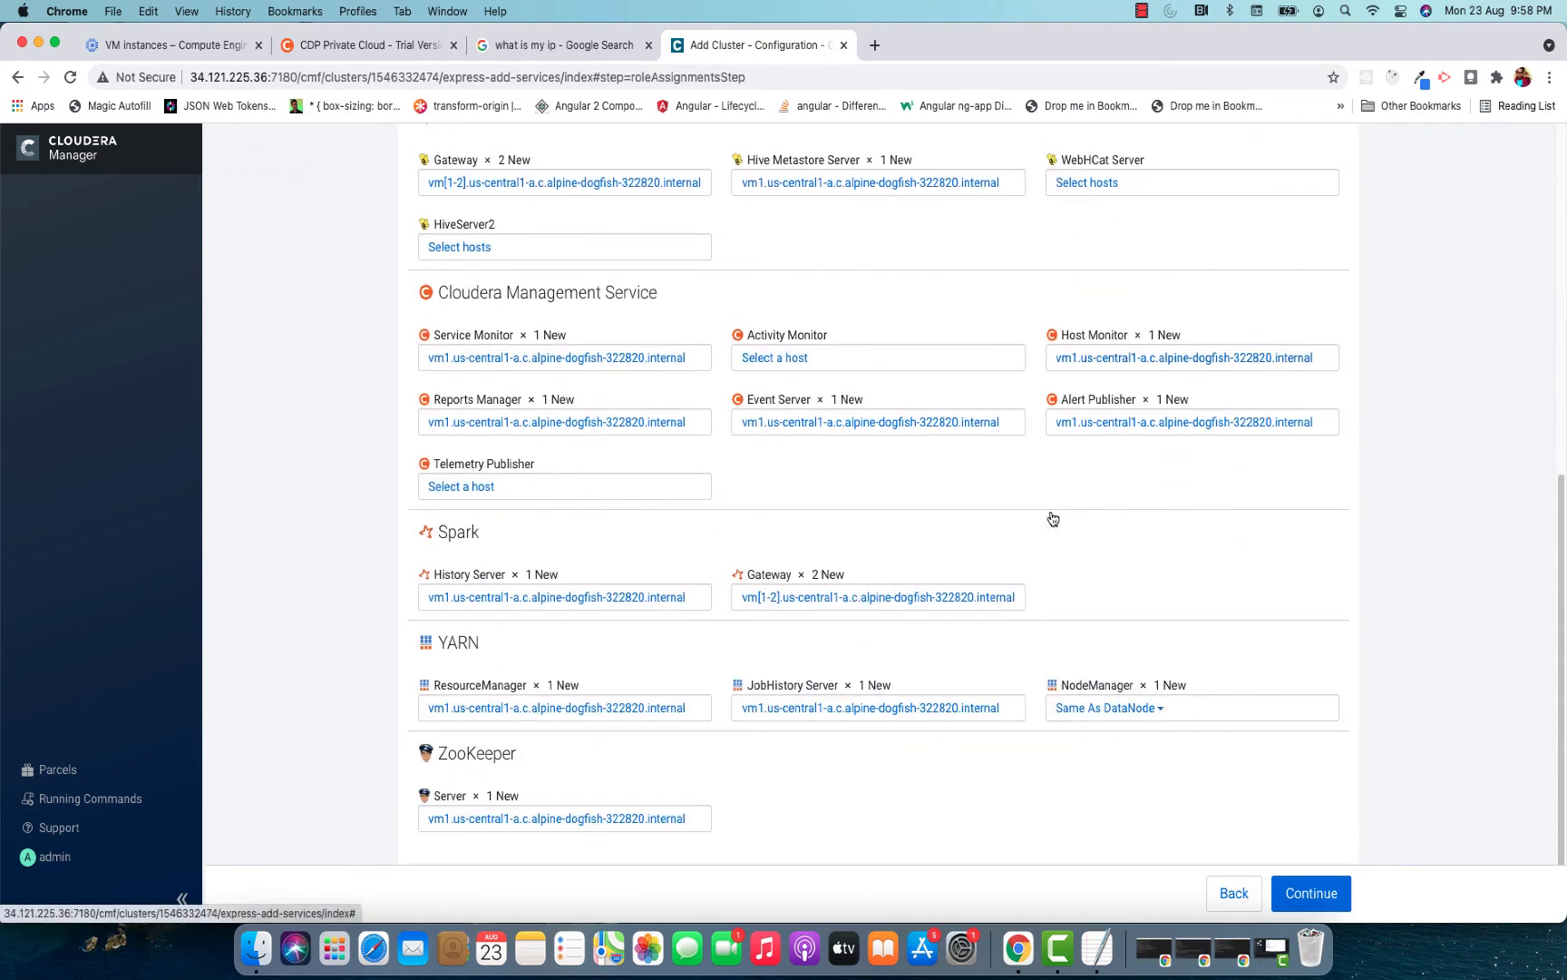
{"action": "scroll", "coordinate": [1051, 517], "scroll_direction": "up", "scroll_amount": 10}
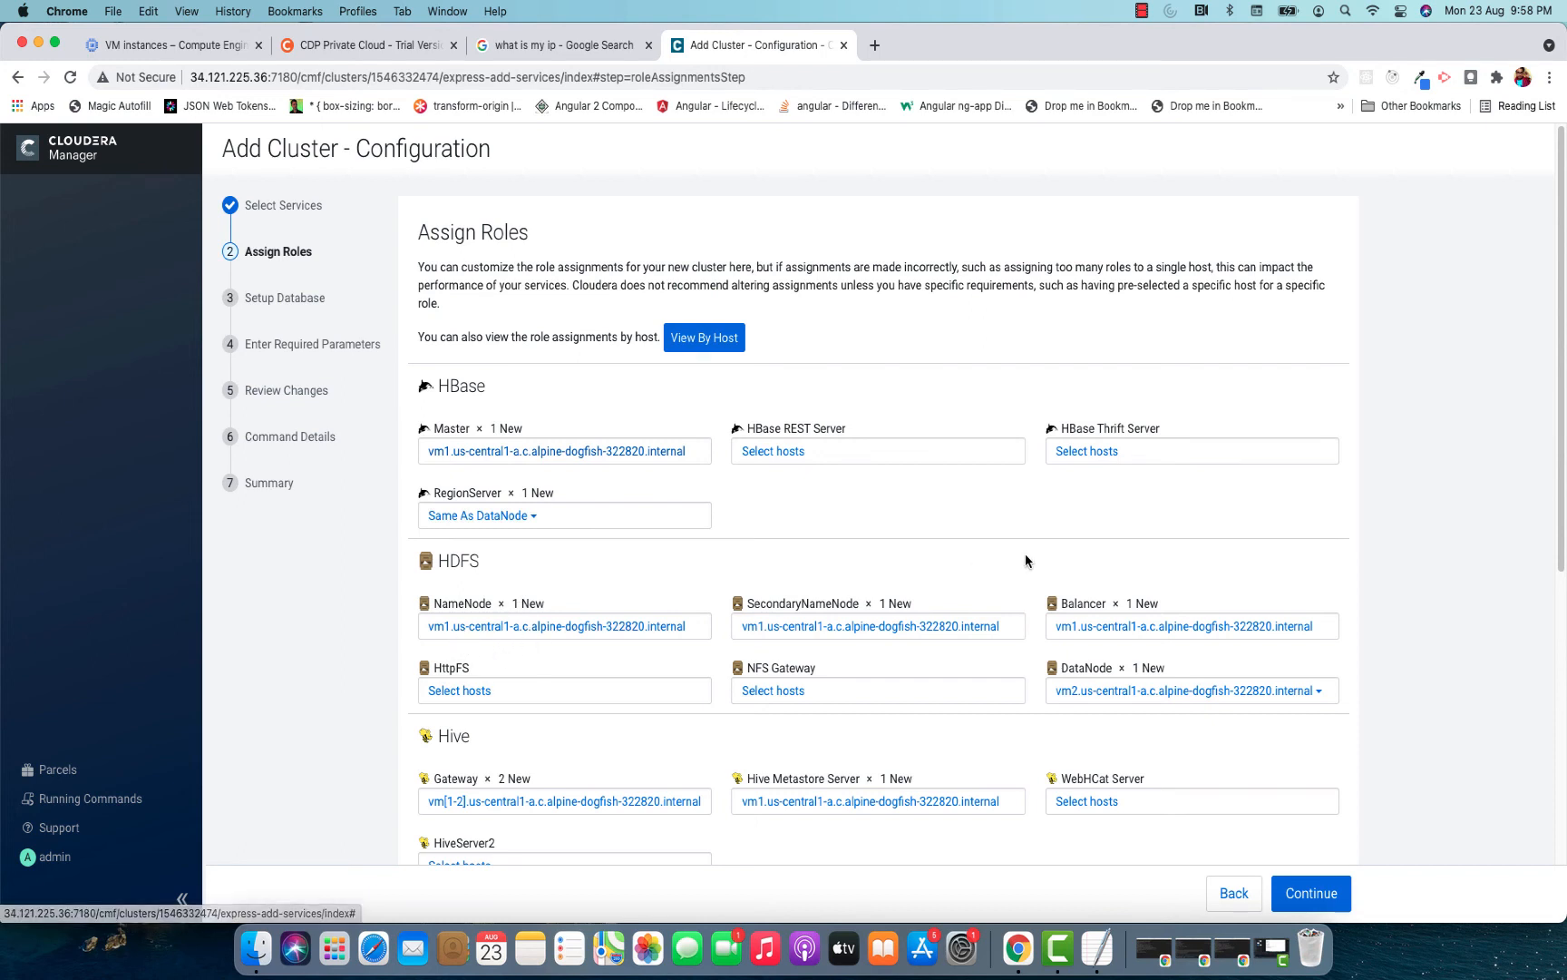
{"action": "left_click", "coordinate": [1169, 701]}
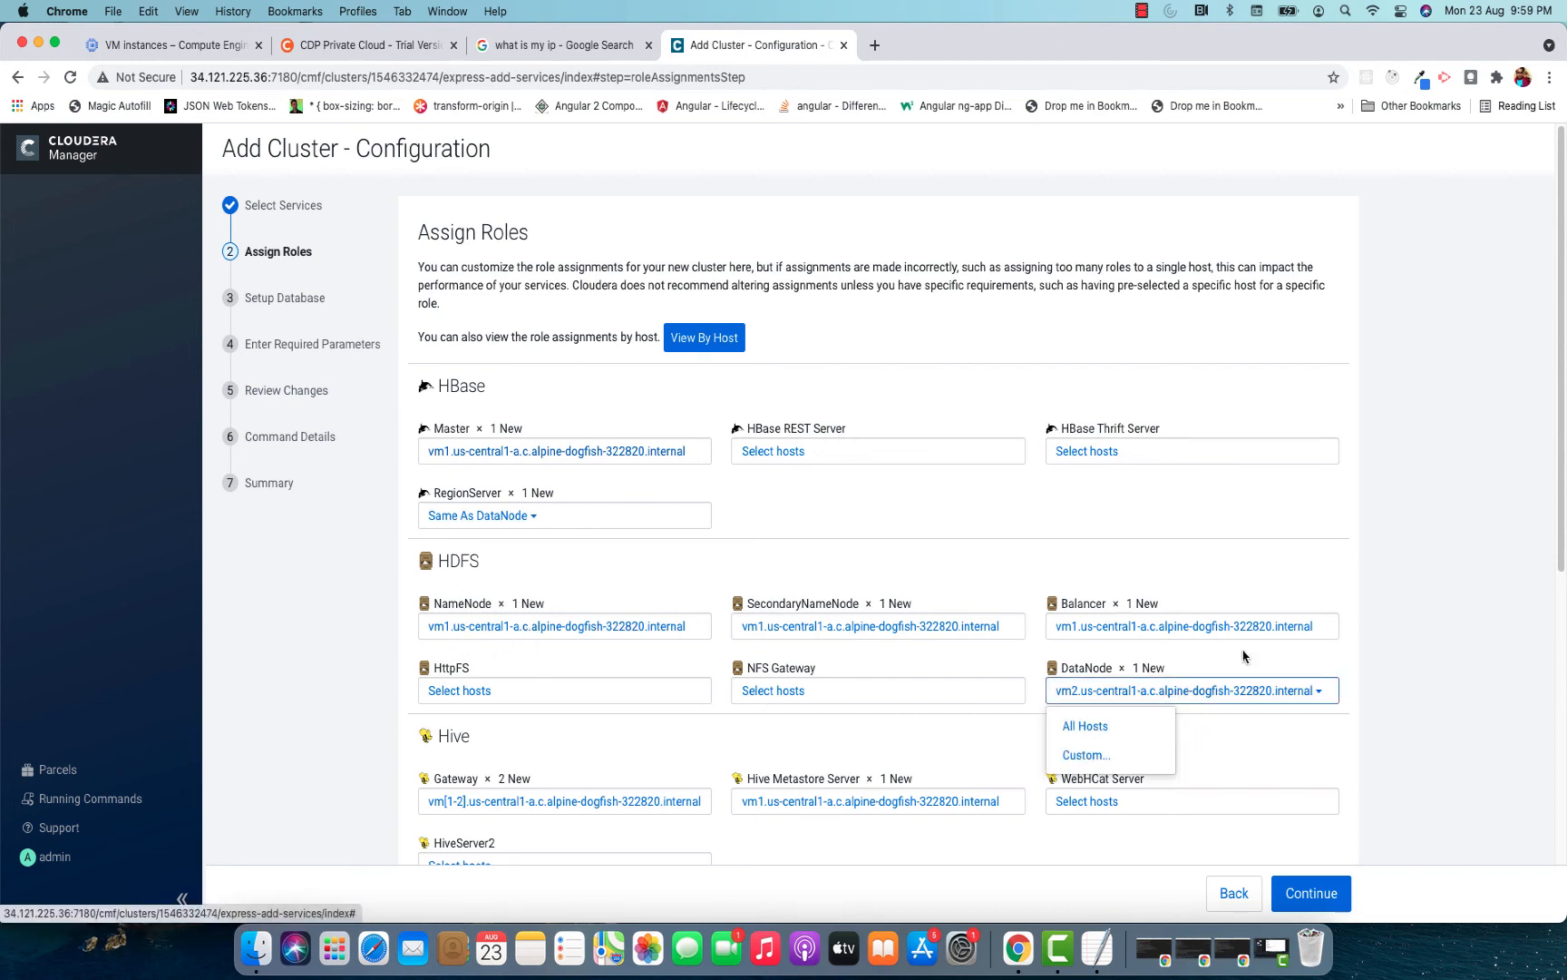
{"action": "left_click", "coordinate": [1159, 722]}
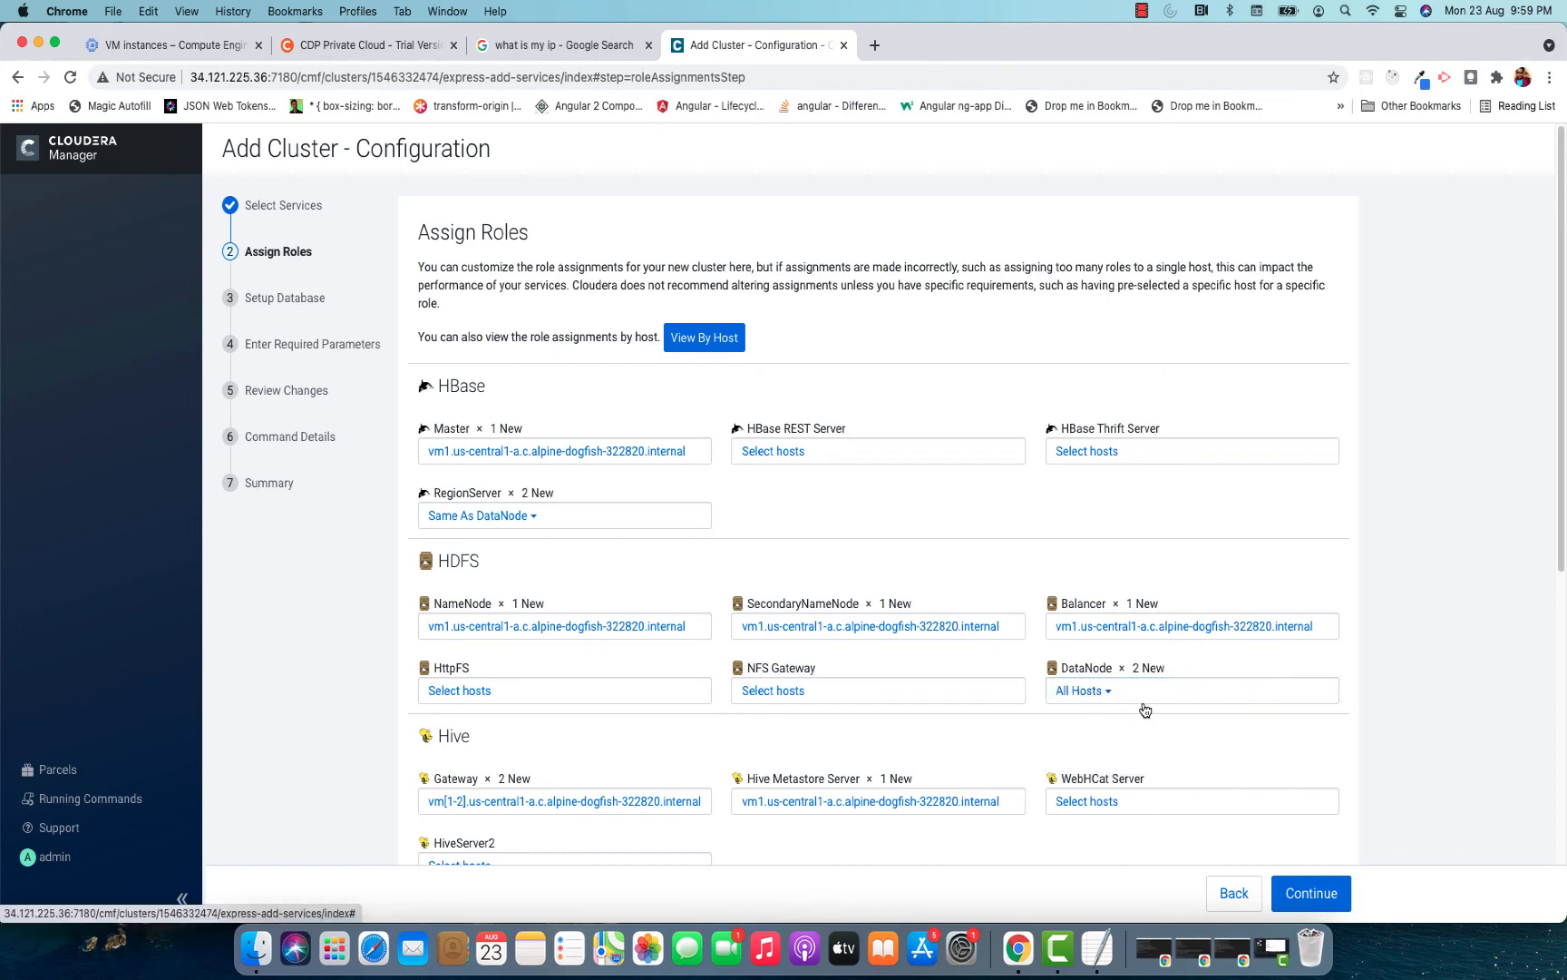
Review the host assignments of the HBase, HDFS, Hive, Cloudera Management Service, Spark, YARN and ZooKeeper roles.
{"action": "scroll", "coordinate": [1355, 590], "scroll_direction": "down", "scroll_amount": 4}
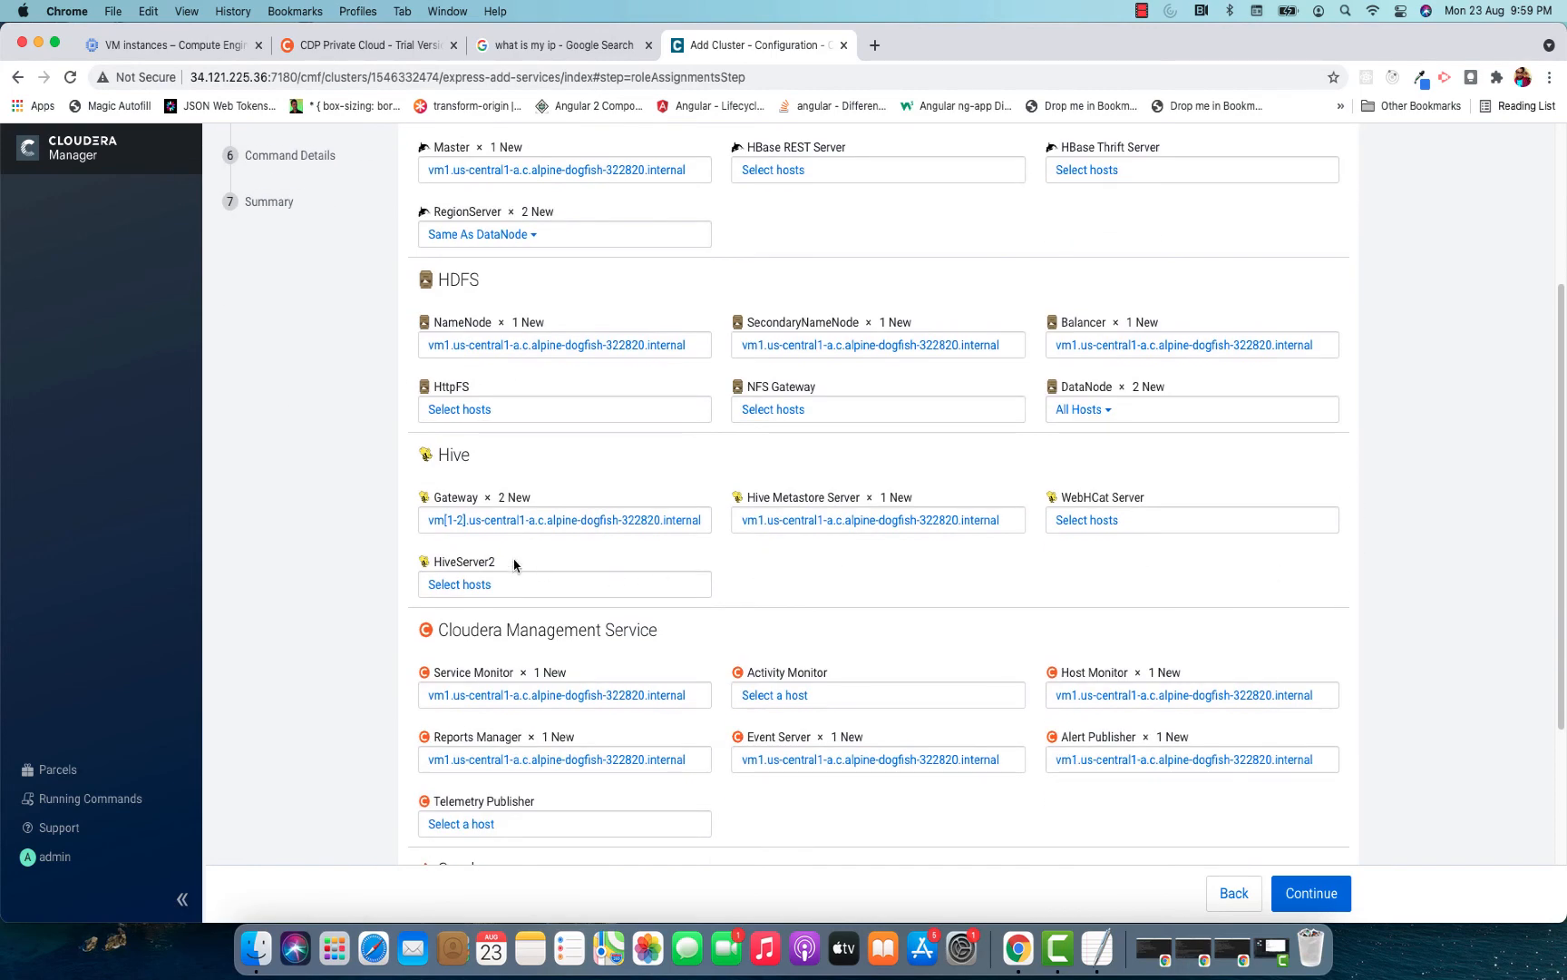
{"action": "scroll", "coordinate": [917, 755], "scroll_direction": "down", "scroll_amount": 5}
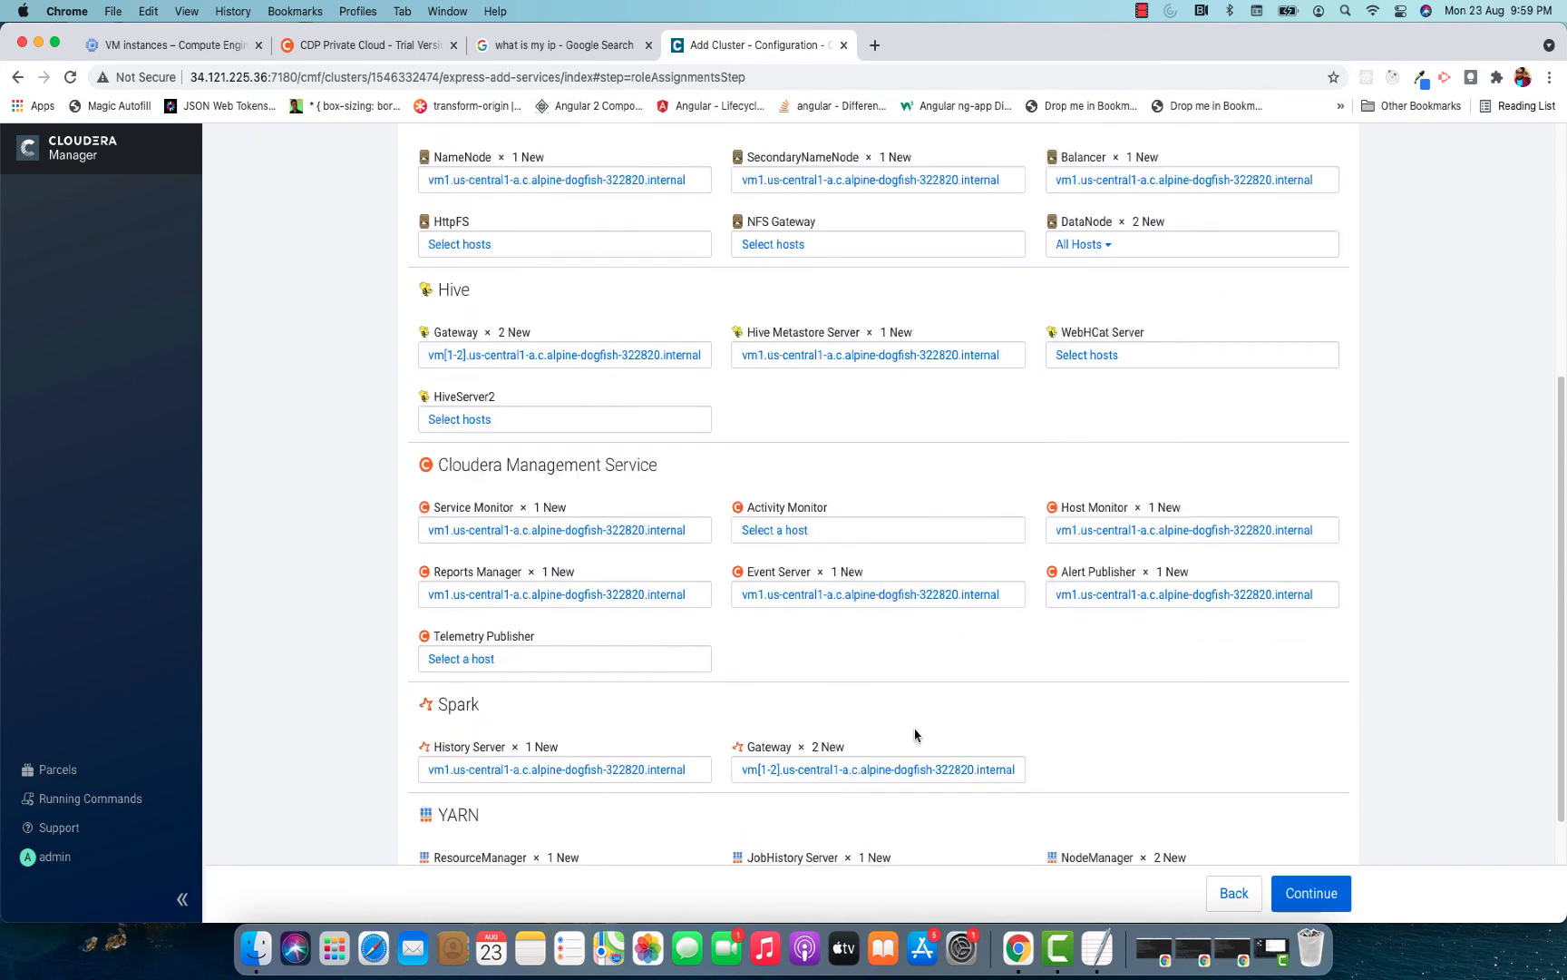
{"action": "scroll", "coordinate": [938, 490], "scroll_direction": "up", "scroll_amount": 10}
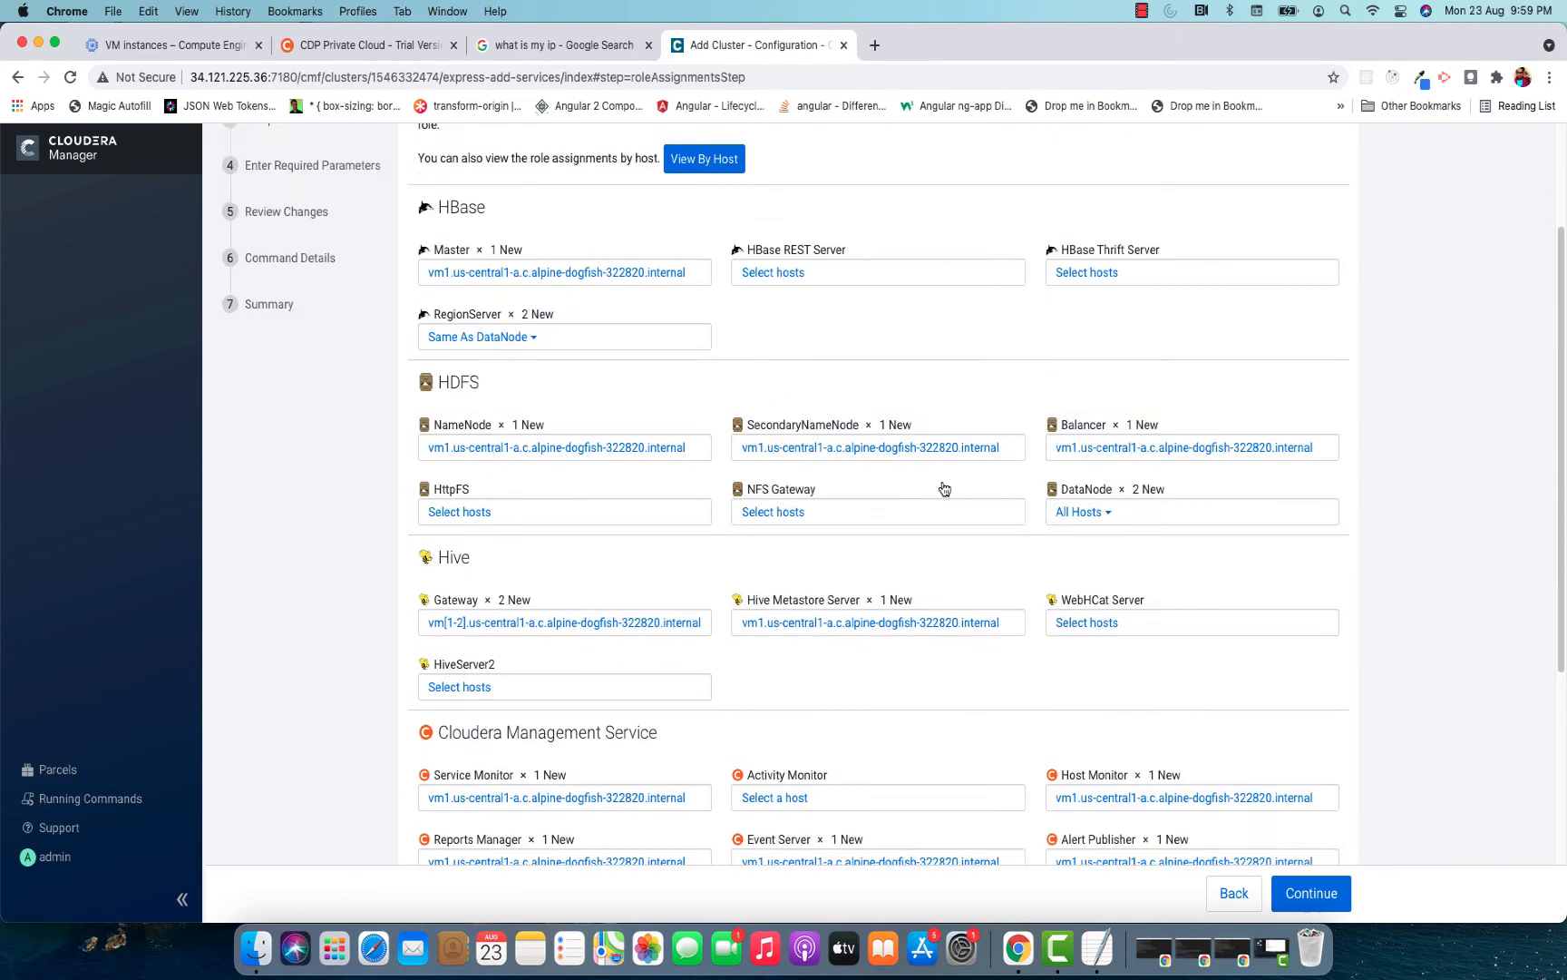
{"action": "scroll", "coordinate": [938, 490], "scroll_direction": "down", "scroll_amount": 5}
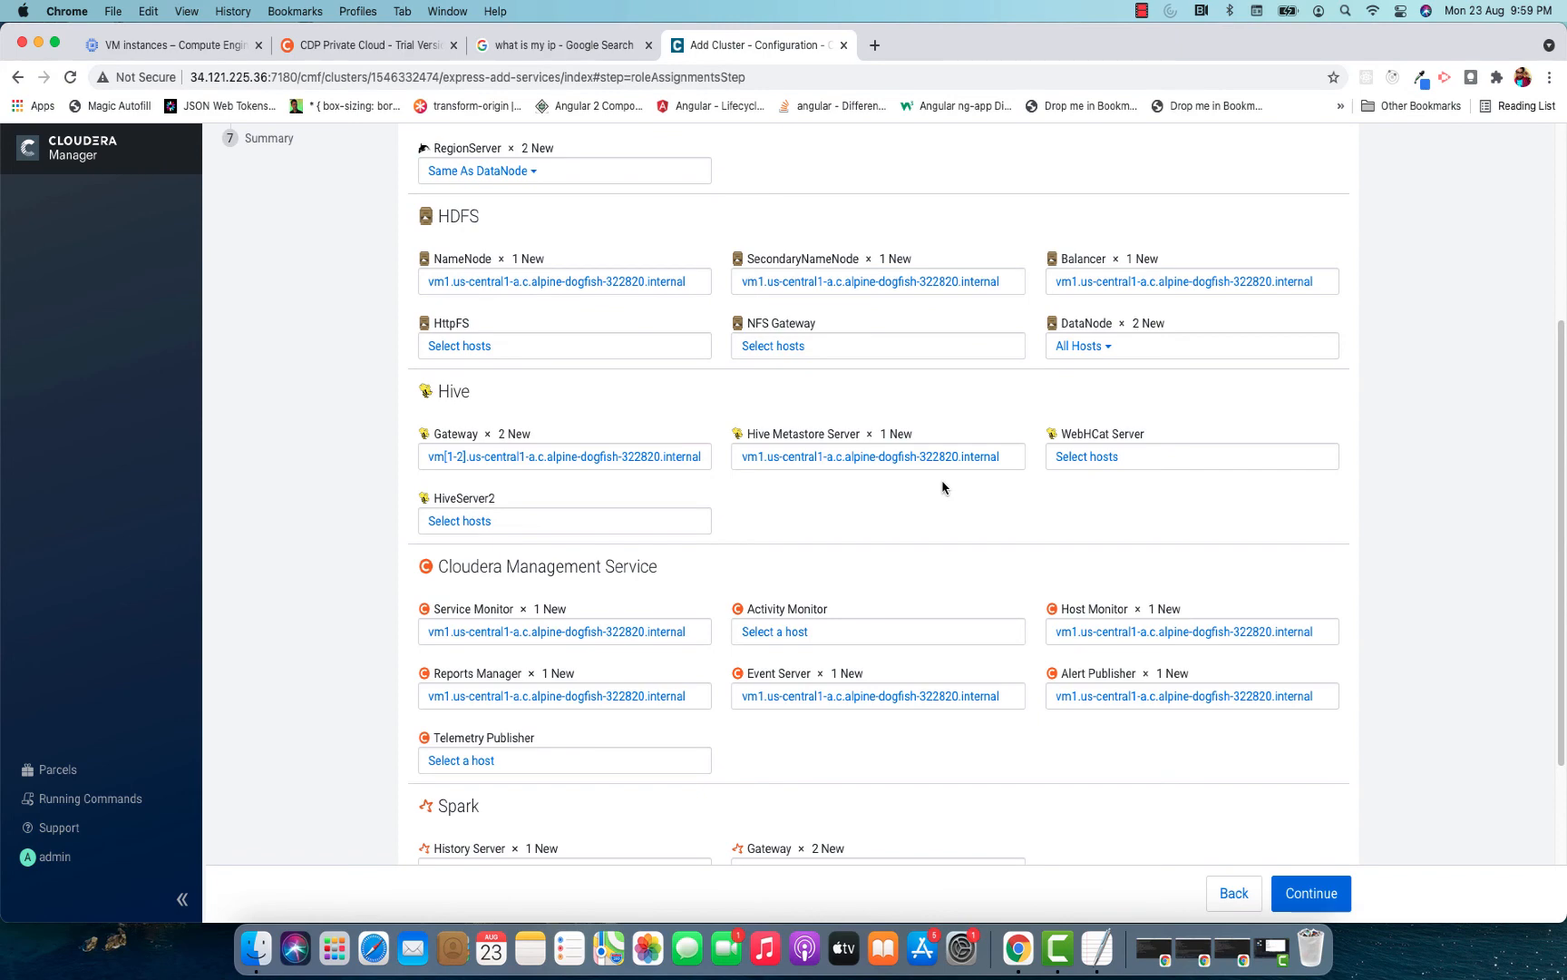
{"action": "scroll", "coordinate": [942, 488], "scroll_direction": "down", "scroll_amount": 3}
{"action": "scroll", "coordinate": [943, 488], "scroll_direction": "up", "scroll_amount": 10}
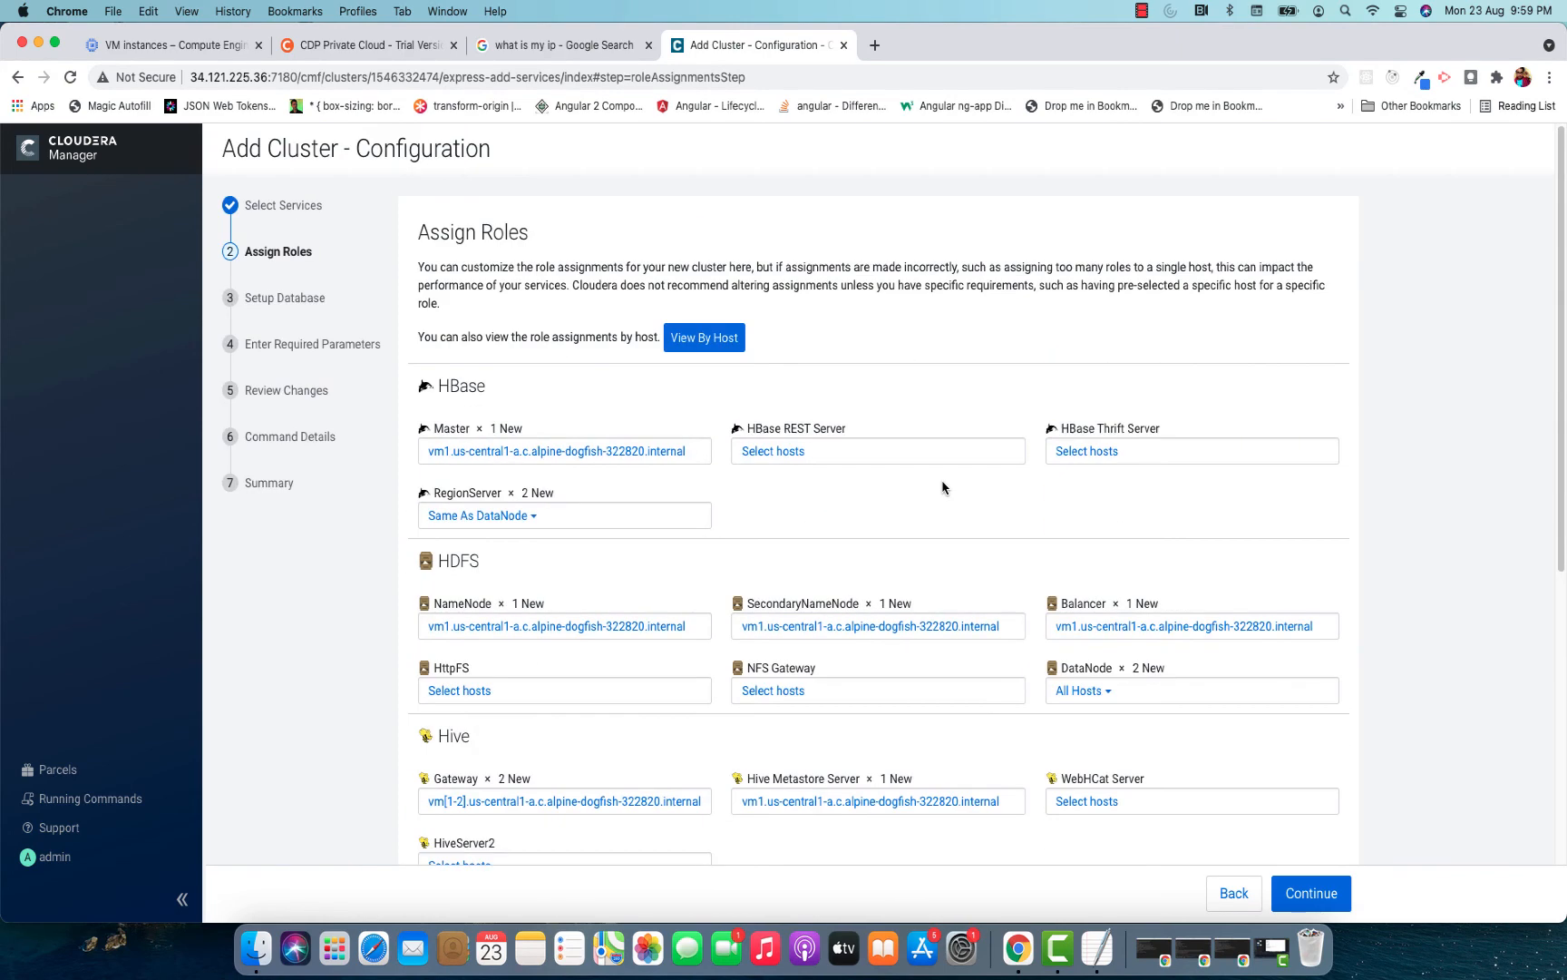
{"action": "scroll", "coordinate": [943, 488], "scroll_direction": "down", "scroll_amount": 5}
{"action": "scroll", "coordinate": [942, 488], "scroll_direction": "down", "scroll_amount": 2}
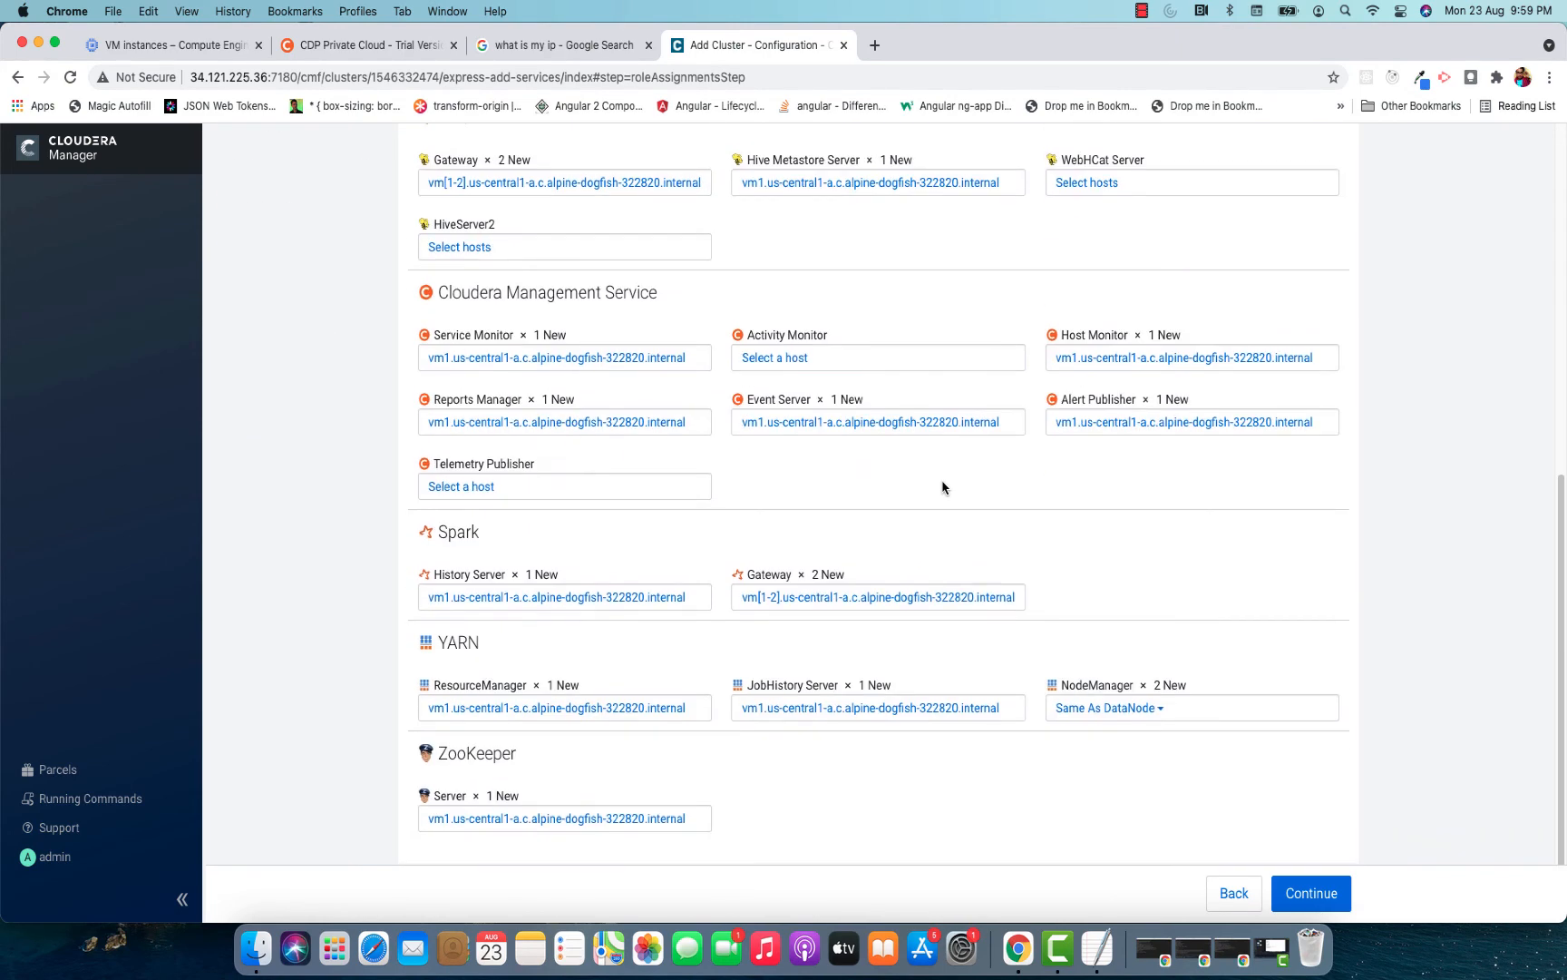
Accept the role assignments, then test the embedded PostgreSQL database connections for Hive and Reports Manager and continue.
{"action": "scroll", "coordinate": [942, 488], "scroll_direction": "up", "scroll_amount": 8}
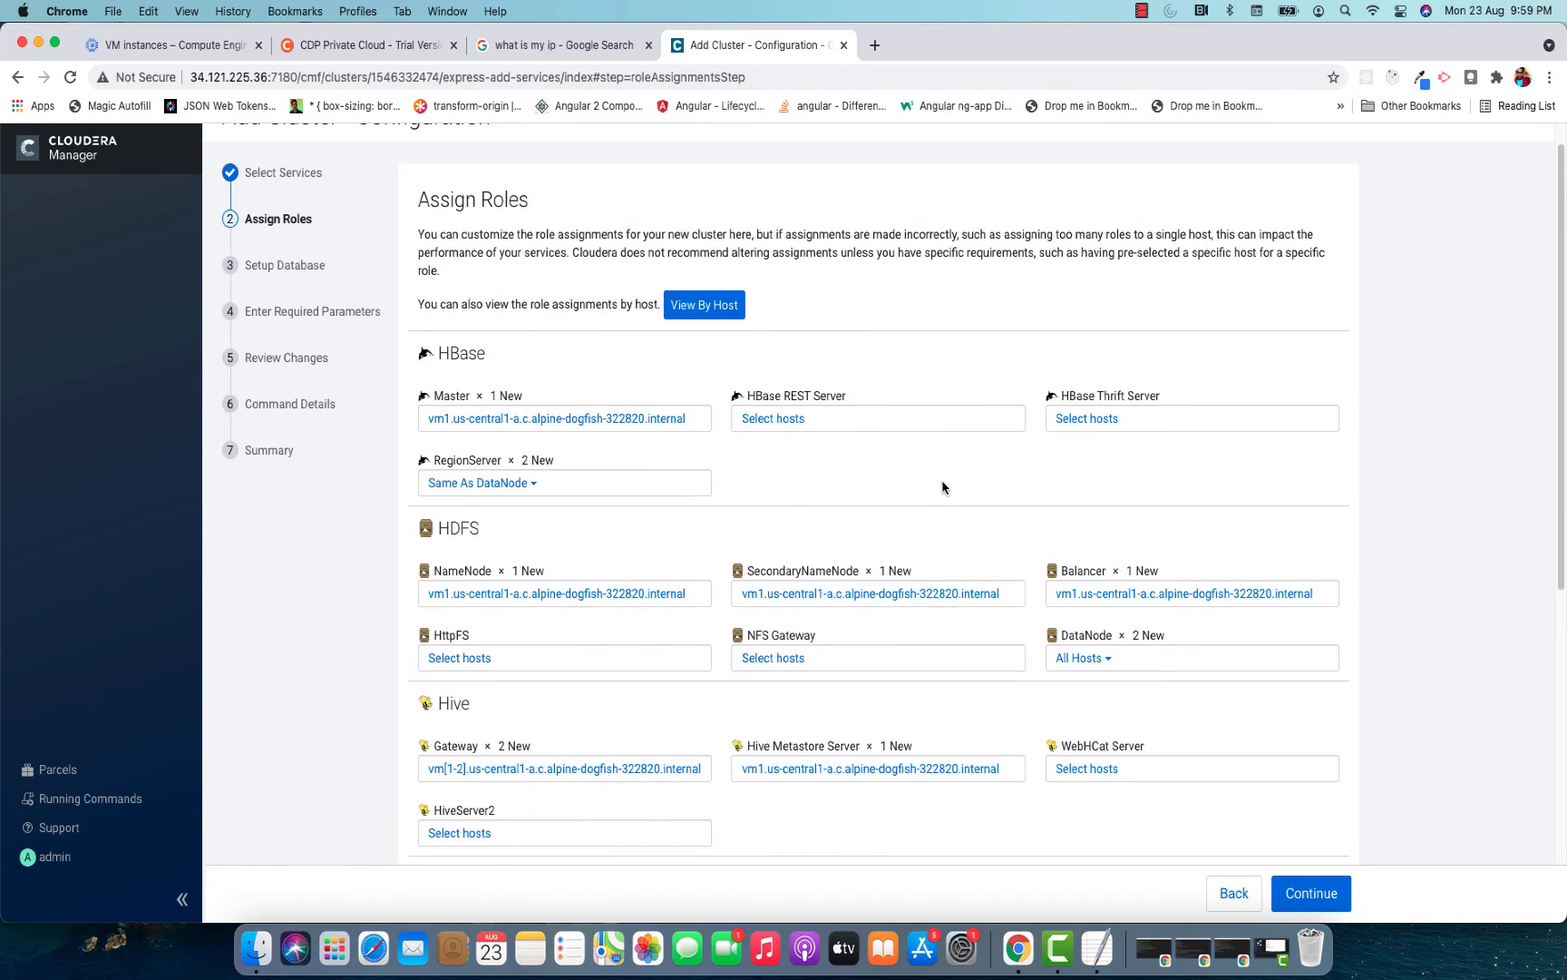
{"action": "scroll", "coordinate": [943, 488], "scroll_direction": "down", "scroll_amount": 8}
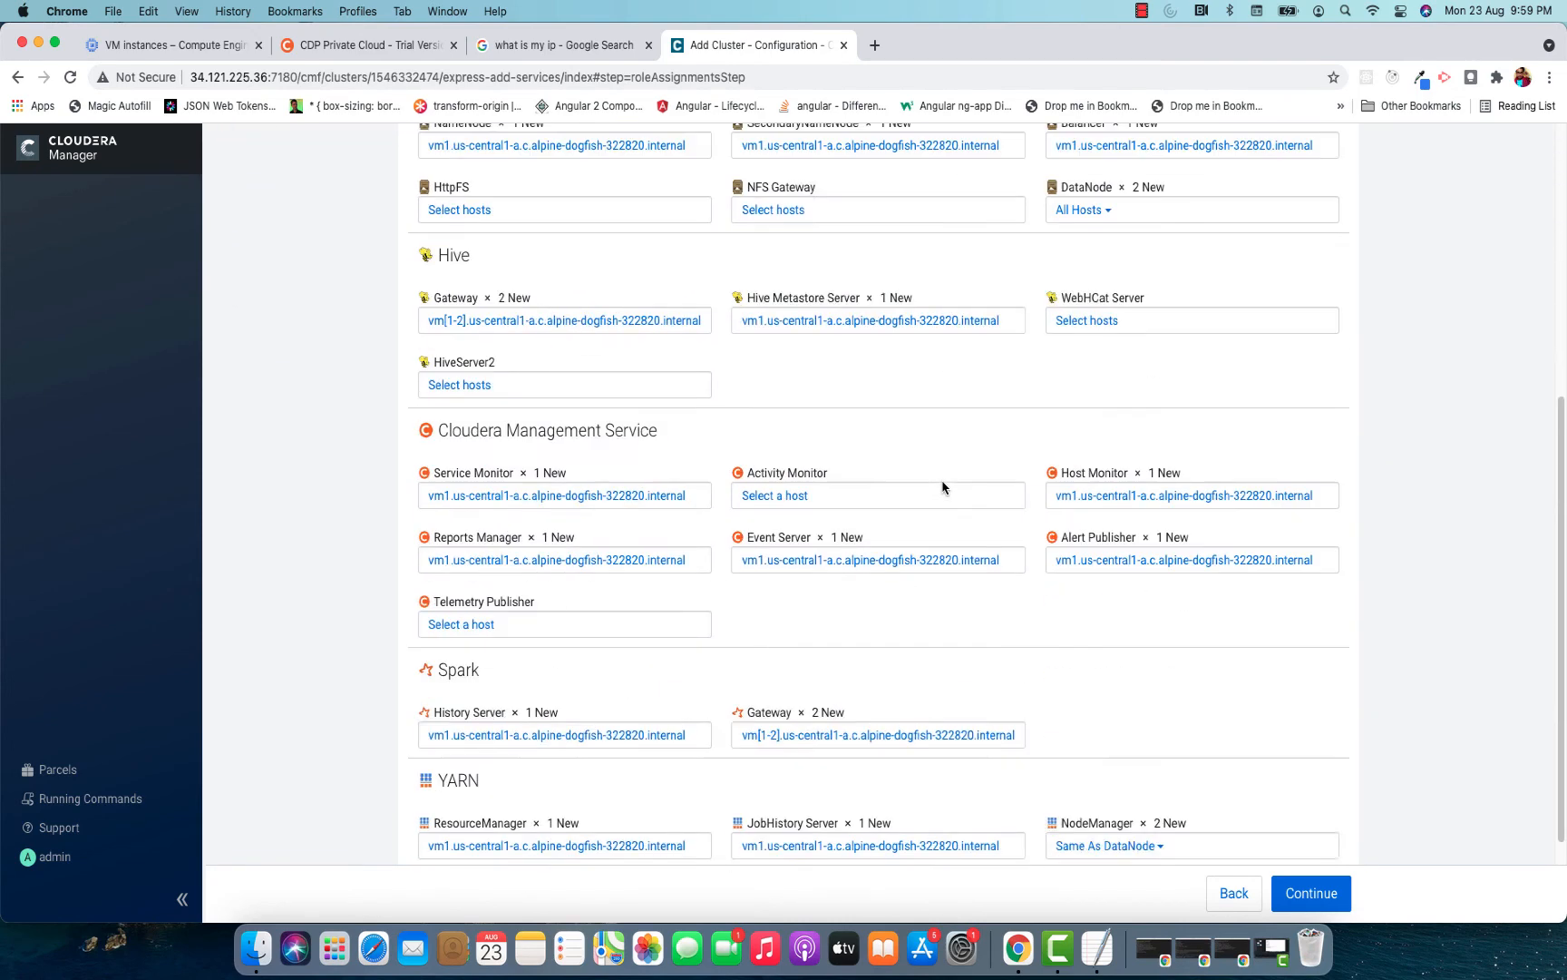
{"action": "left_click", "coordinate": [1312, 895]}
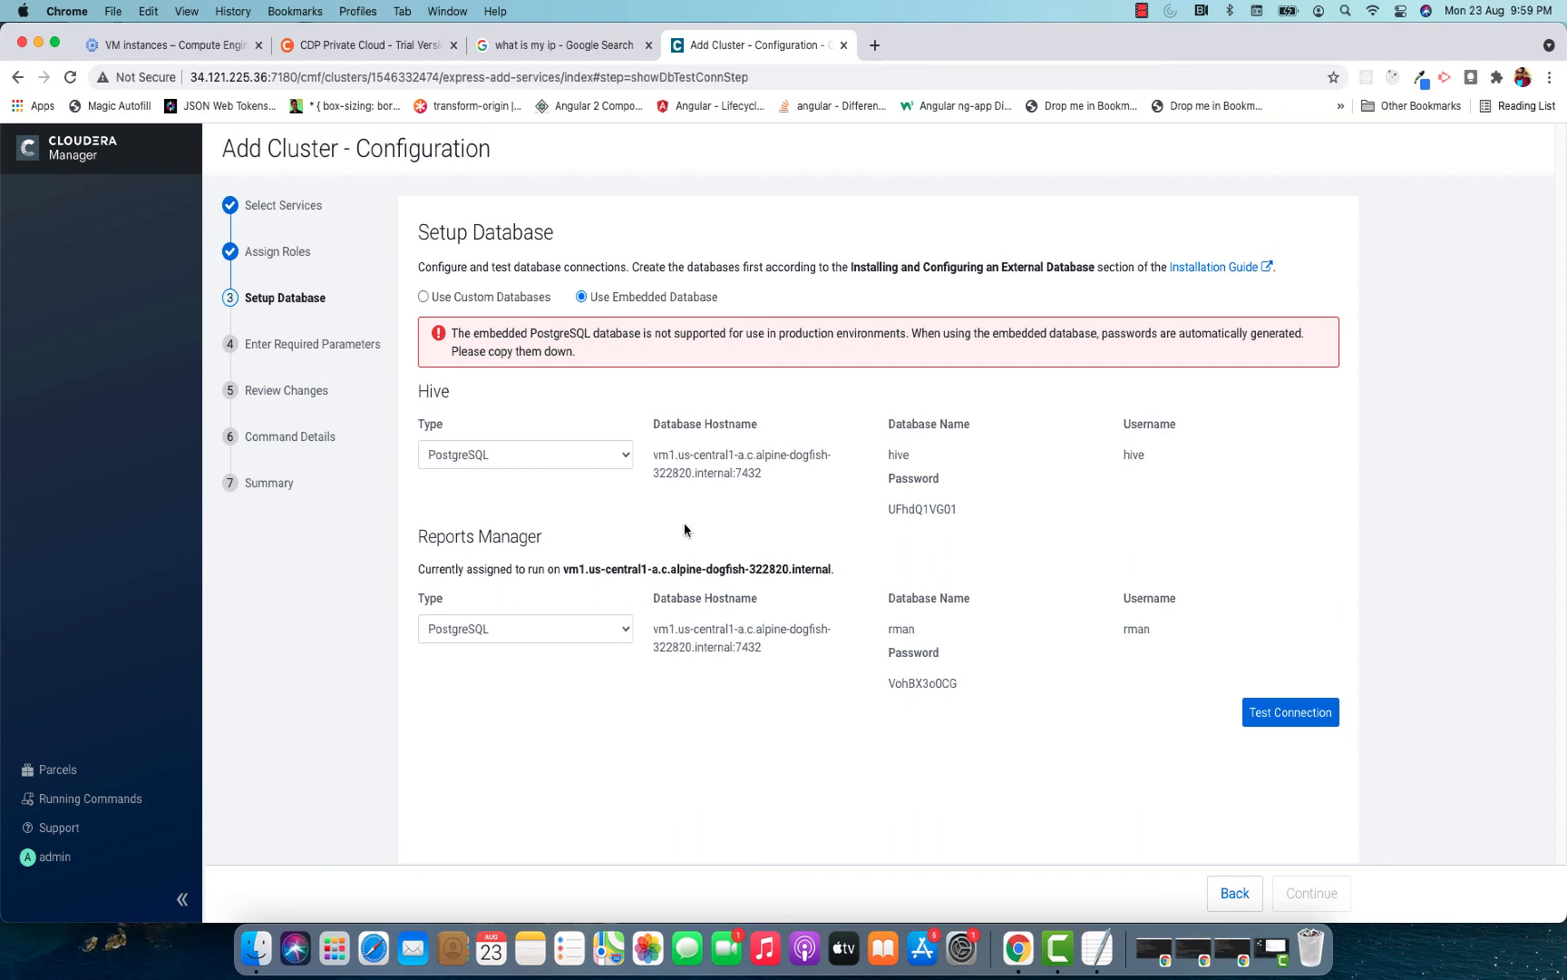
{"action": "left_click", "coordinate": [1275, 714]}
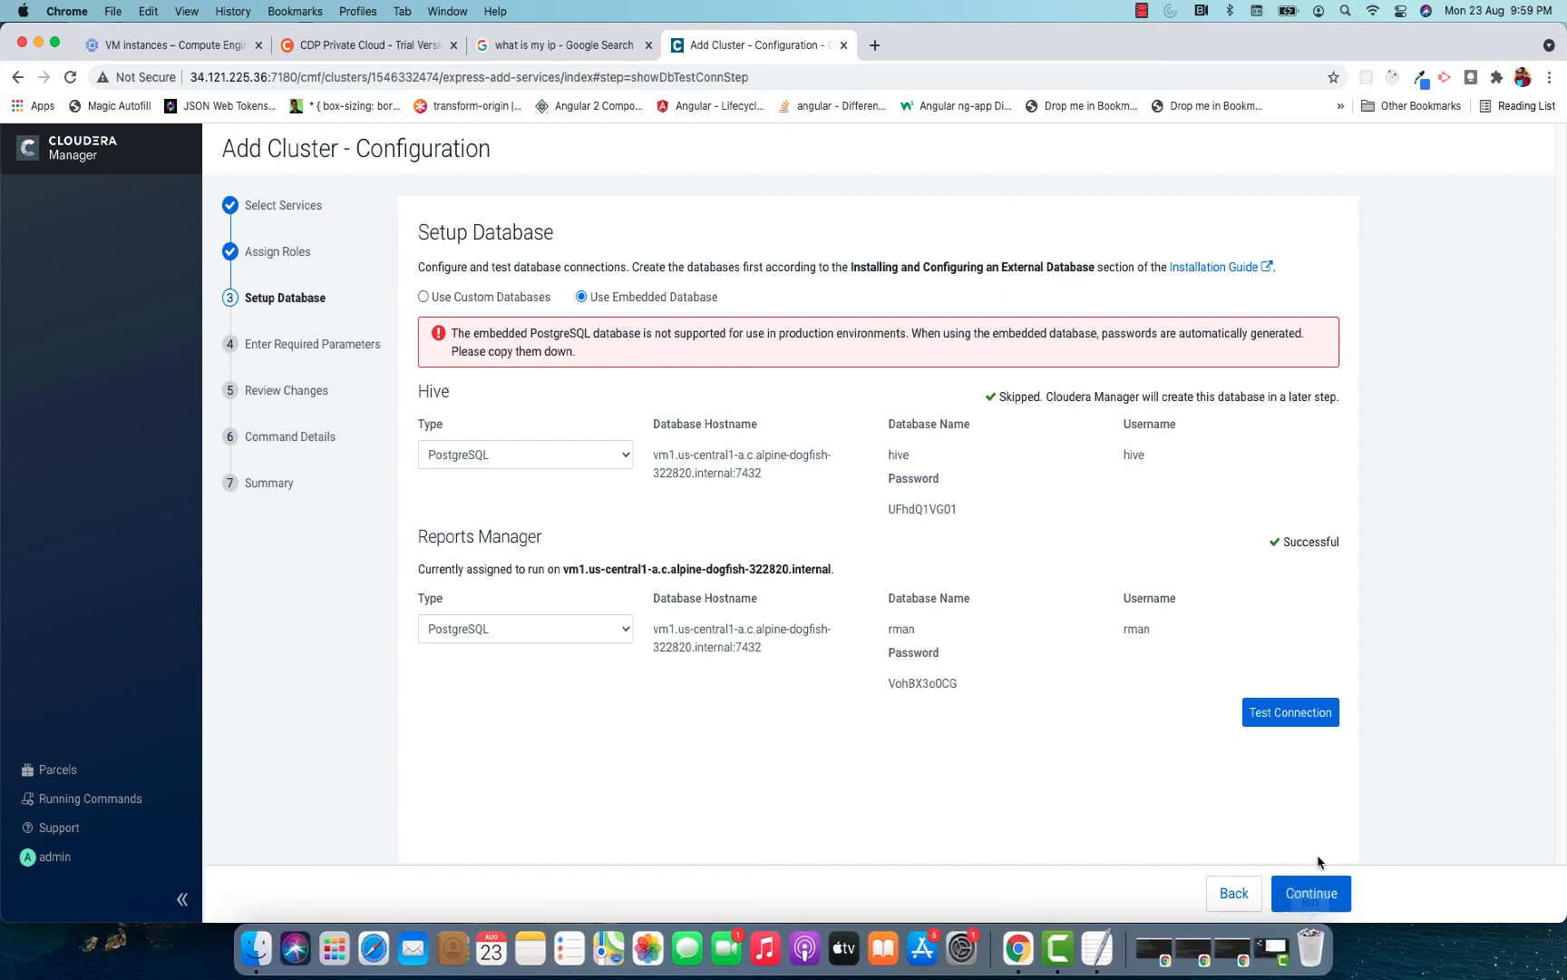
{"action": "left_click", "coordinate": [1312, 892]}
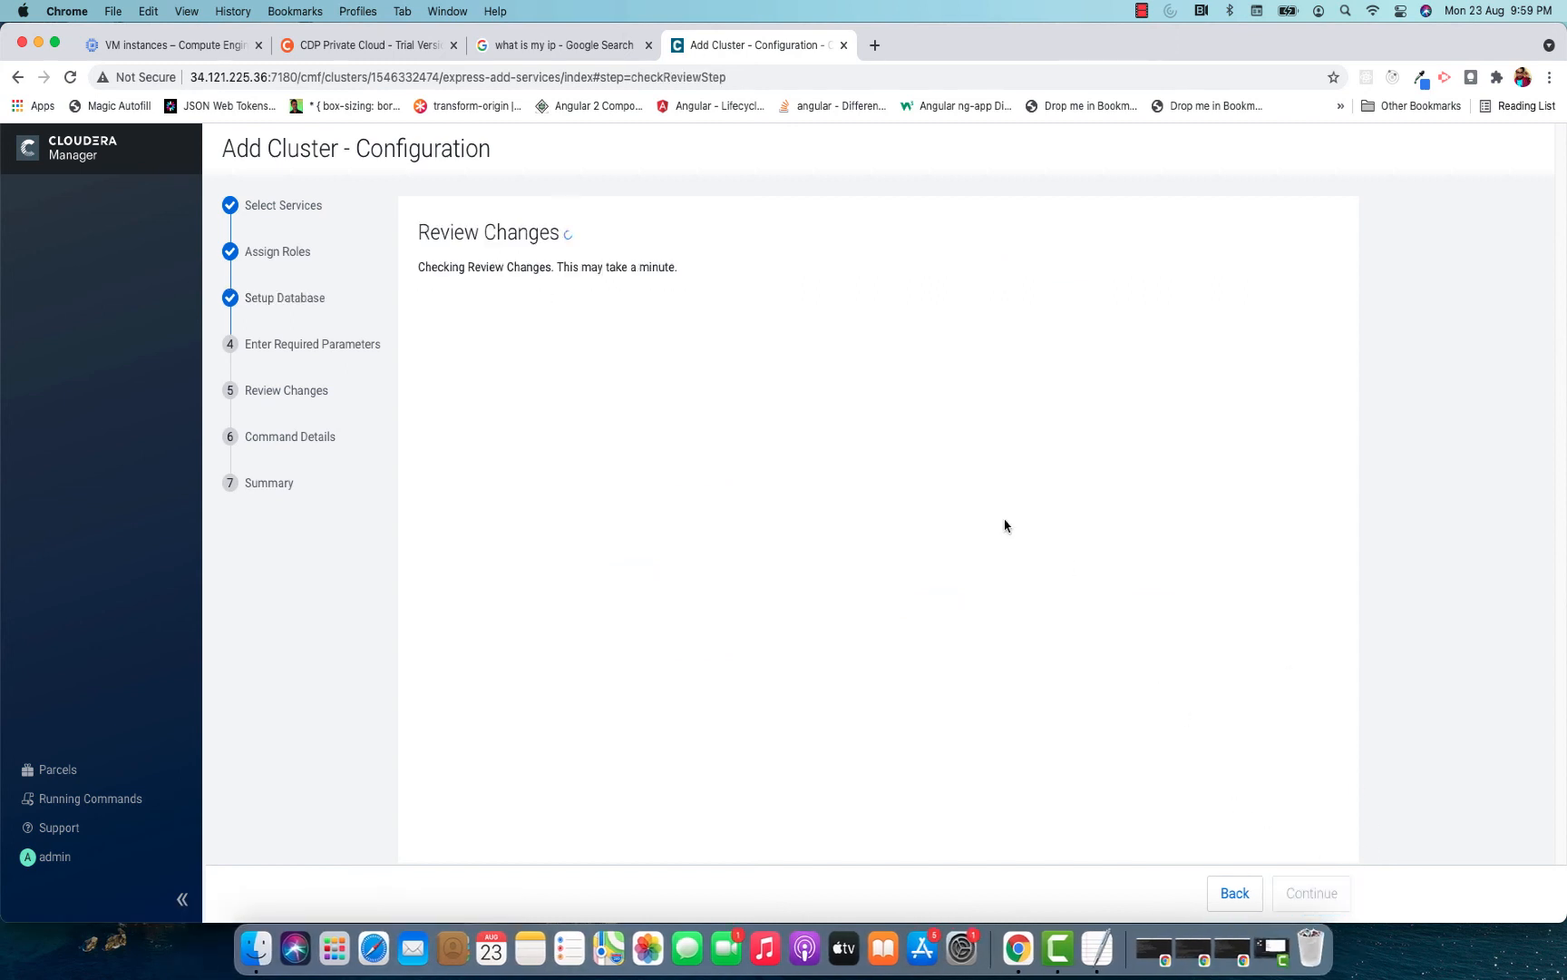
Review the default HBase, HDFS, Hive, Spark, YARN and ZooKeeper configuration values, accept them and start the first run of the services.
{"action": "scroll", "coordinate": [1042, 399], "scroll_direction": "down", "scroll_amount": 10}
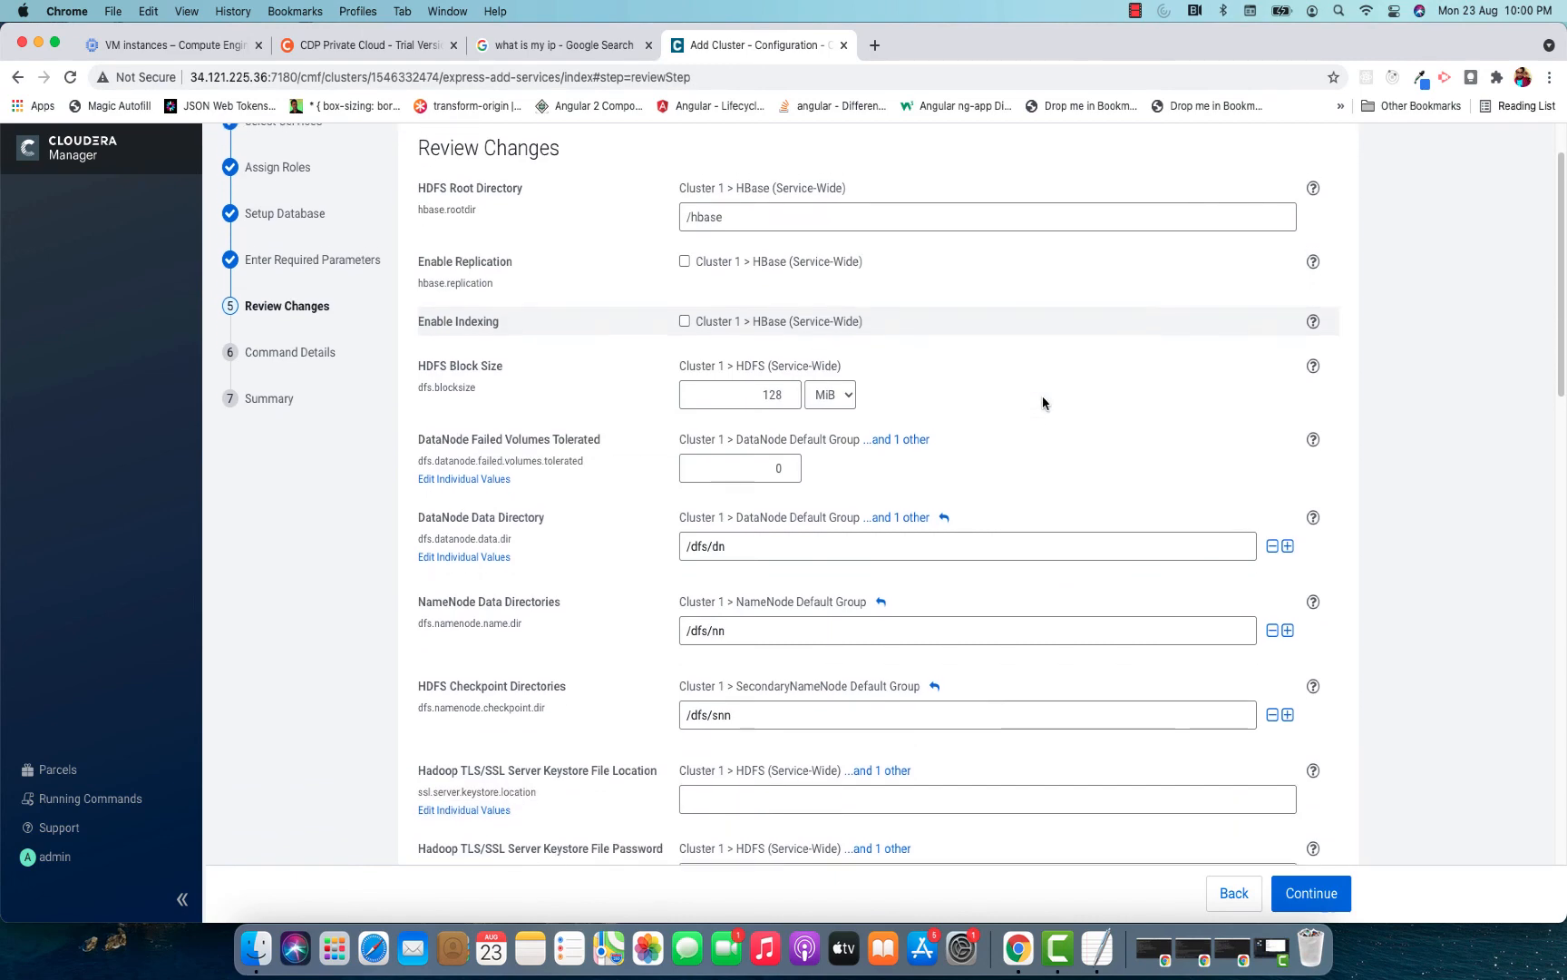
{"action": "scroll", "coordinate": [1043, 400], "scroll_direction": "down", "scroll_amount": 10}
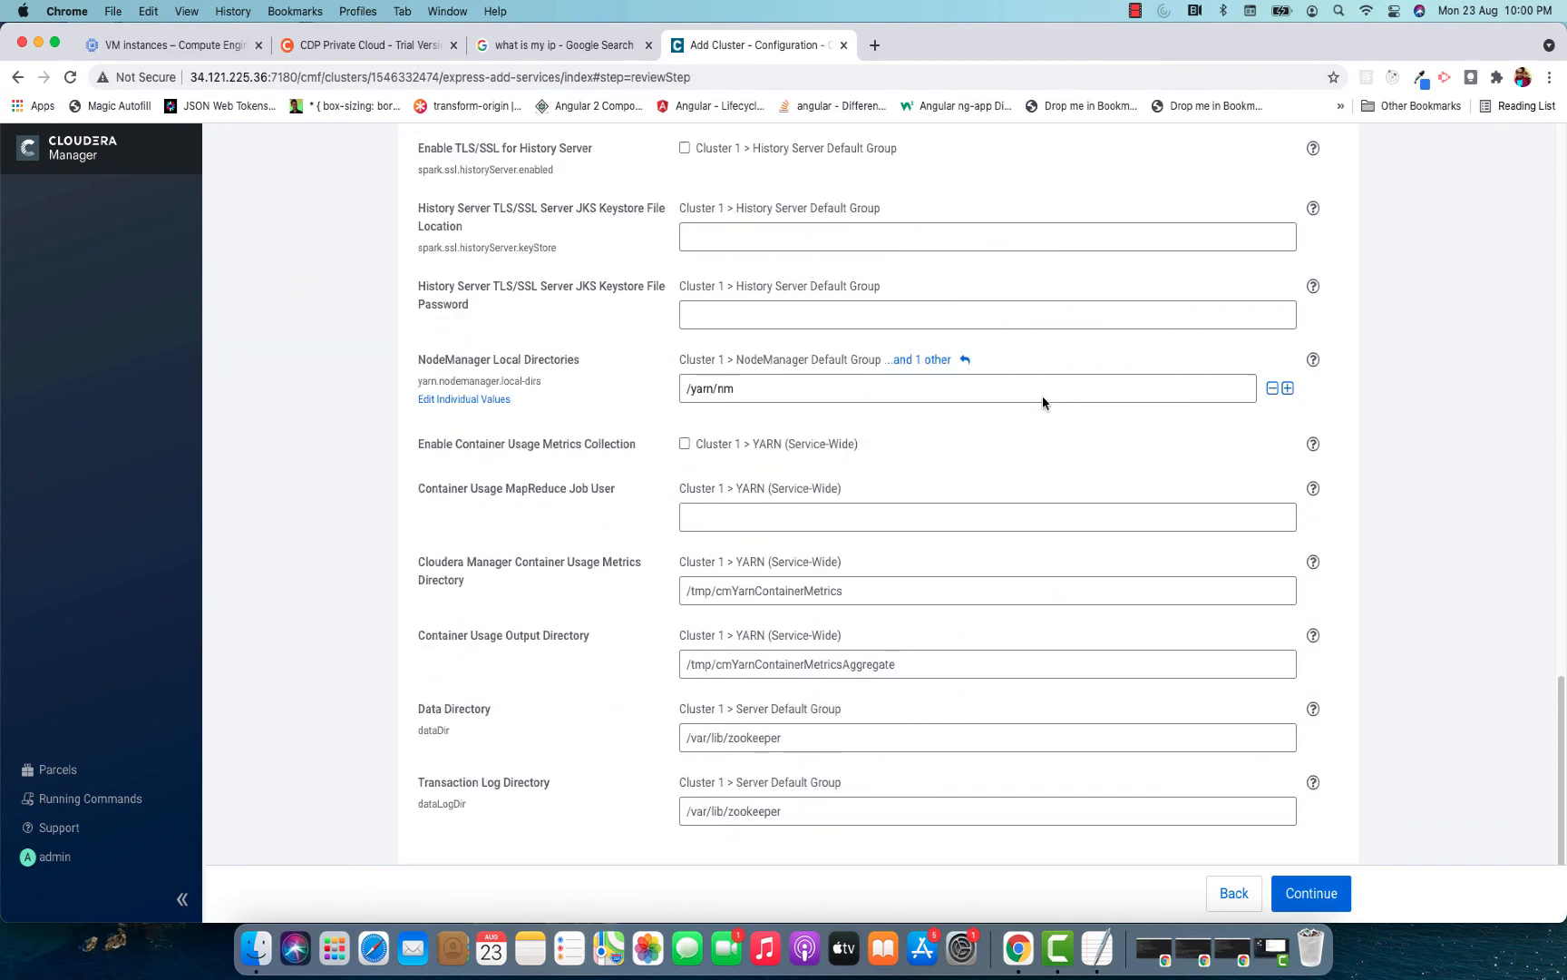
{"action": "left_click", "coordinate": [1043, 390]}
{"action": "scroll", "coordinate": [1239, 497], "scroll_direction": "up", "scroll_amount": 20}
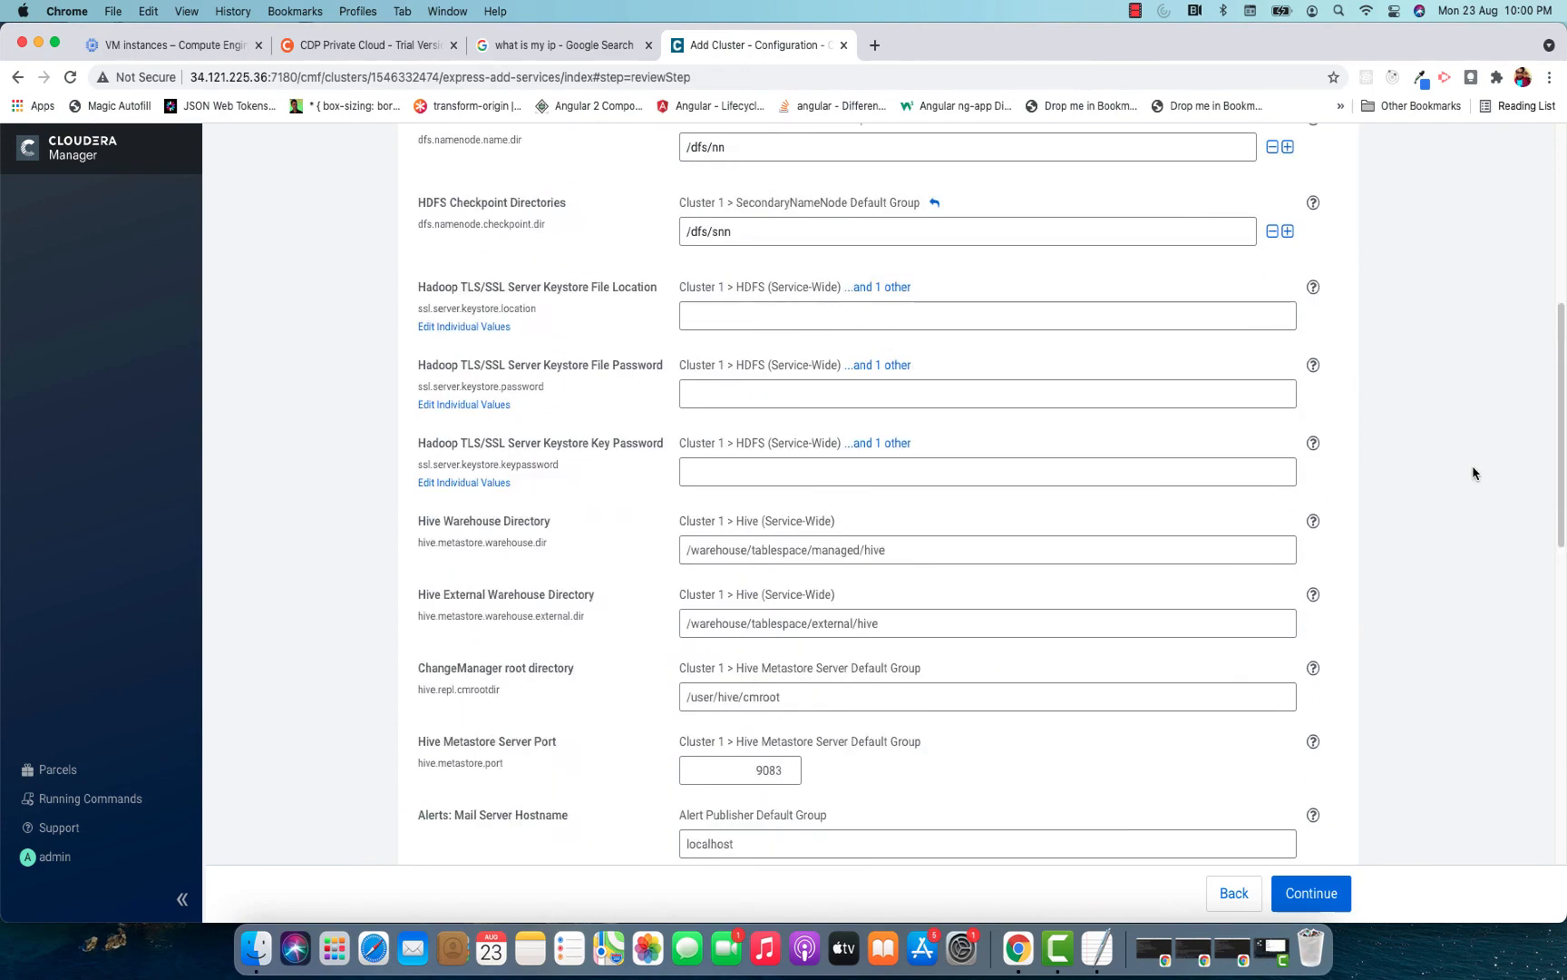
{"action": "scroll", "coordinate": [1473, 473], "scroll_direction": "down", "scroll_amount": 20}
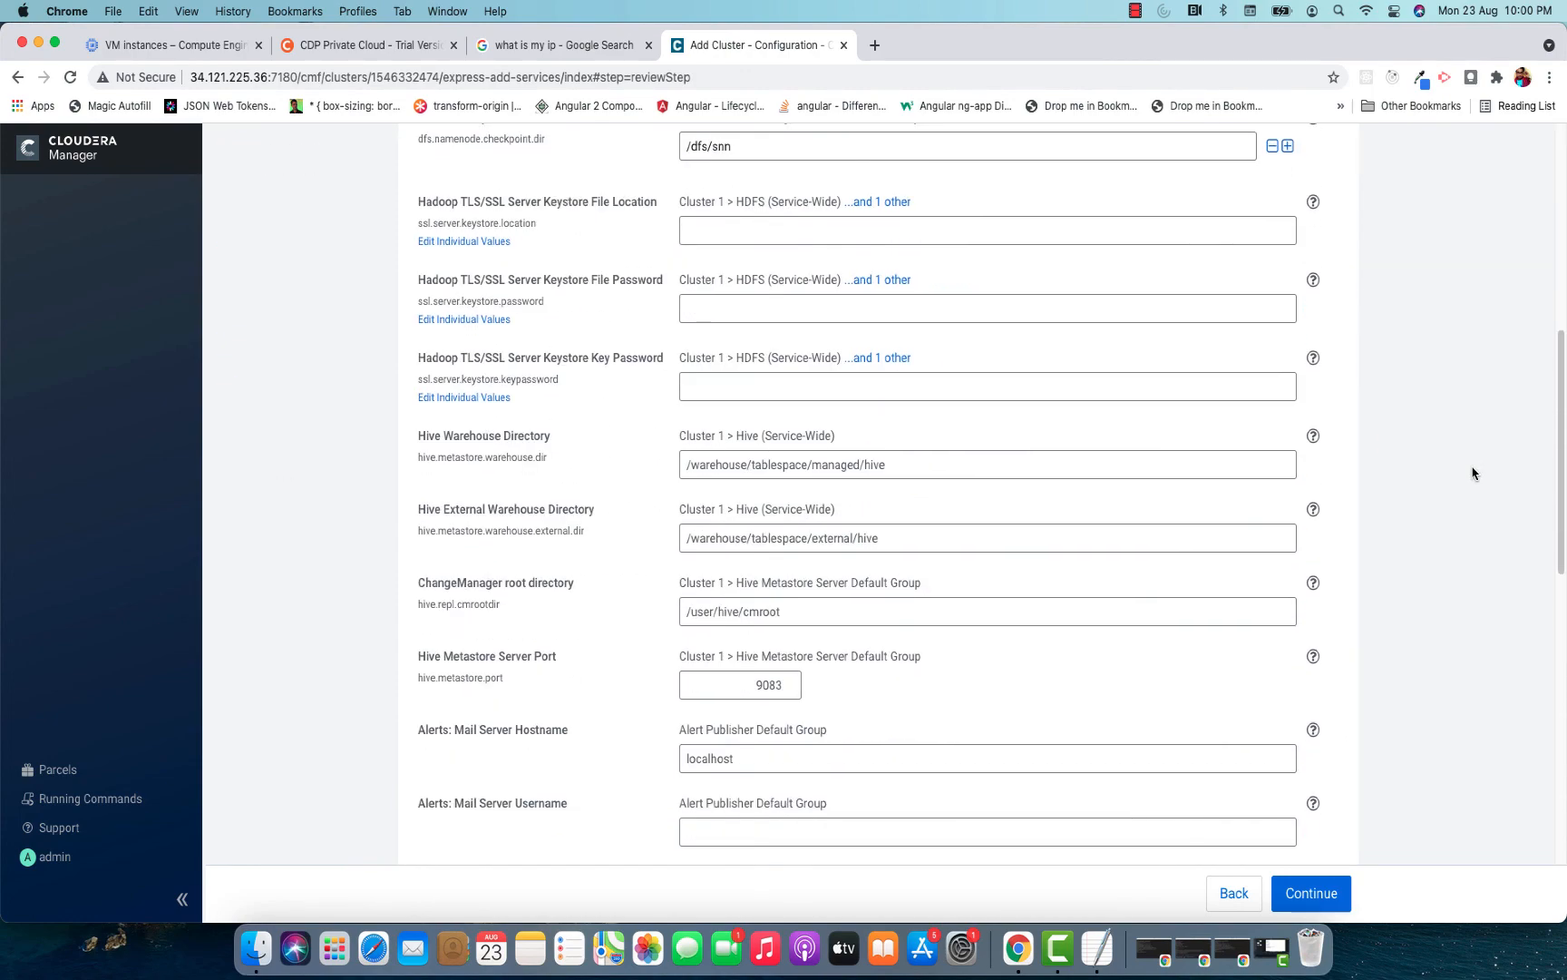
{"action": "scroll", "coordinate": [1473, 472], "scroll_direction": "up", "scroll_amount": 10}
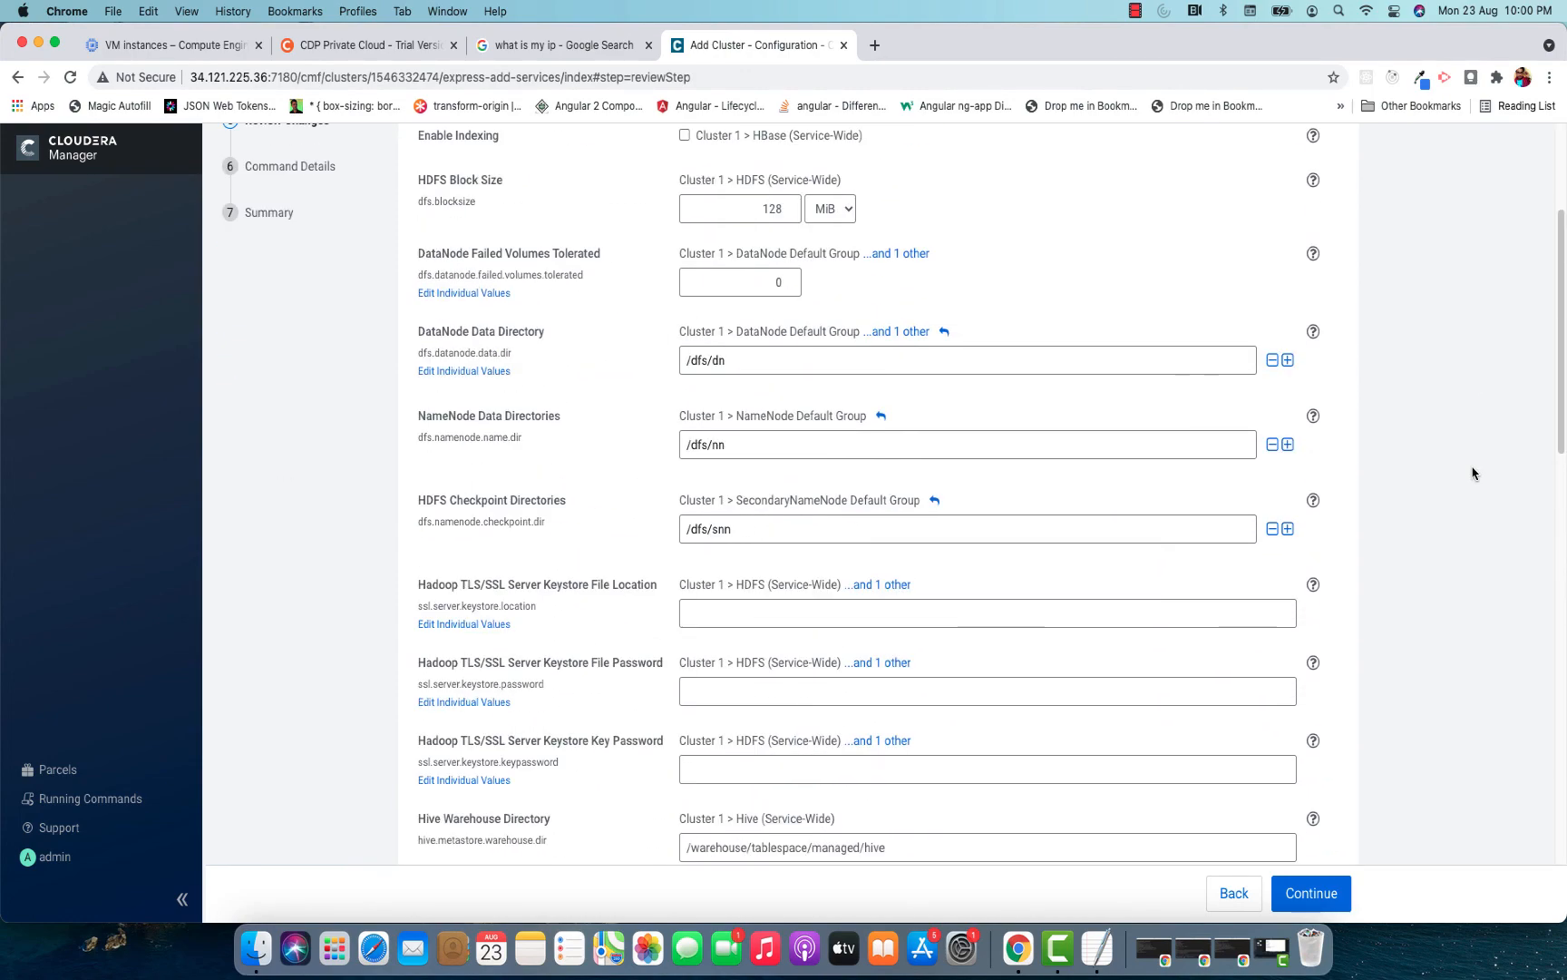
{"action": "scroll", "coordinate": [1473, 472], "scroll_direction": "down", "scroll_amount": 10}
{"action": "left_click", "coordinate": [1330, 894]}
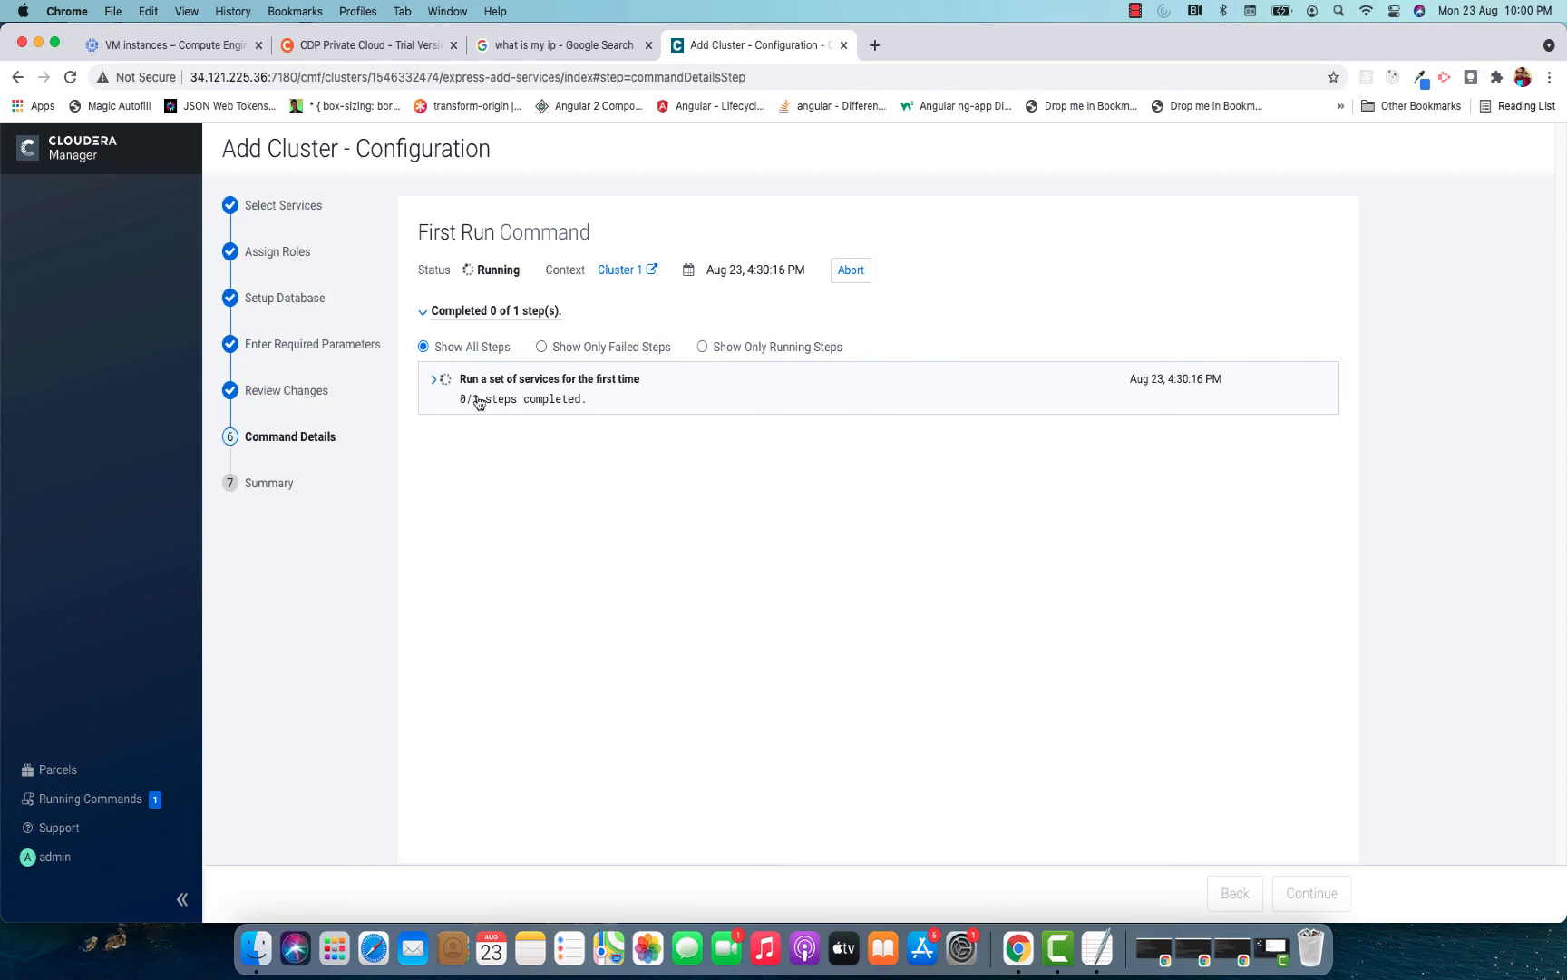
Expand the First Run command's nested steps to follow their progress, then finish the cluster configuration wizard.
{"action": "left_click", "coordinate": [433, 381]}
{"action": "left_click", "coordinate": [465, 435]}
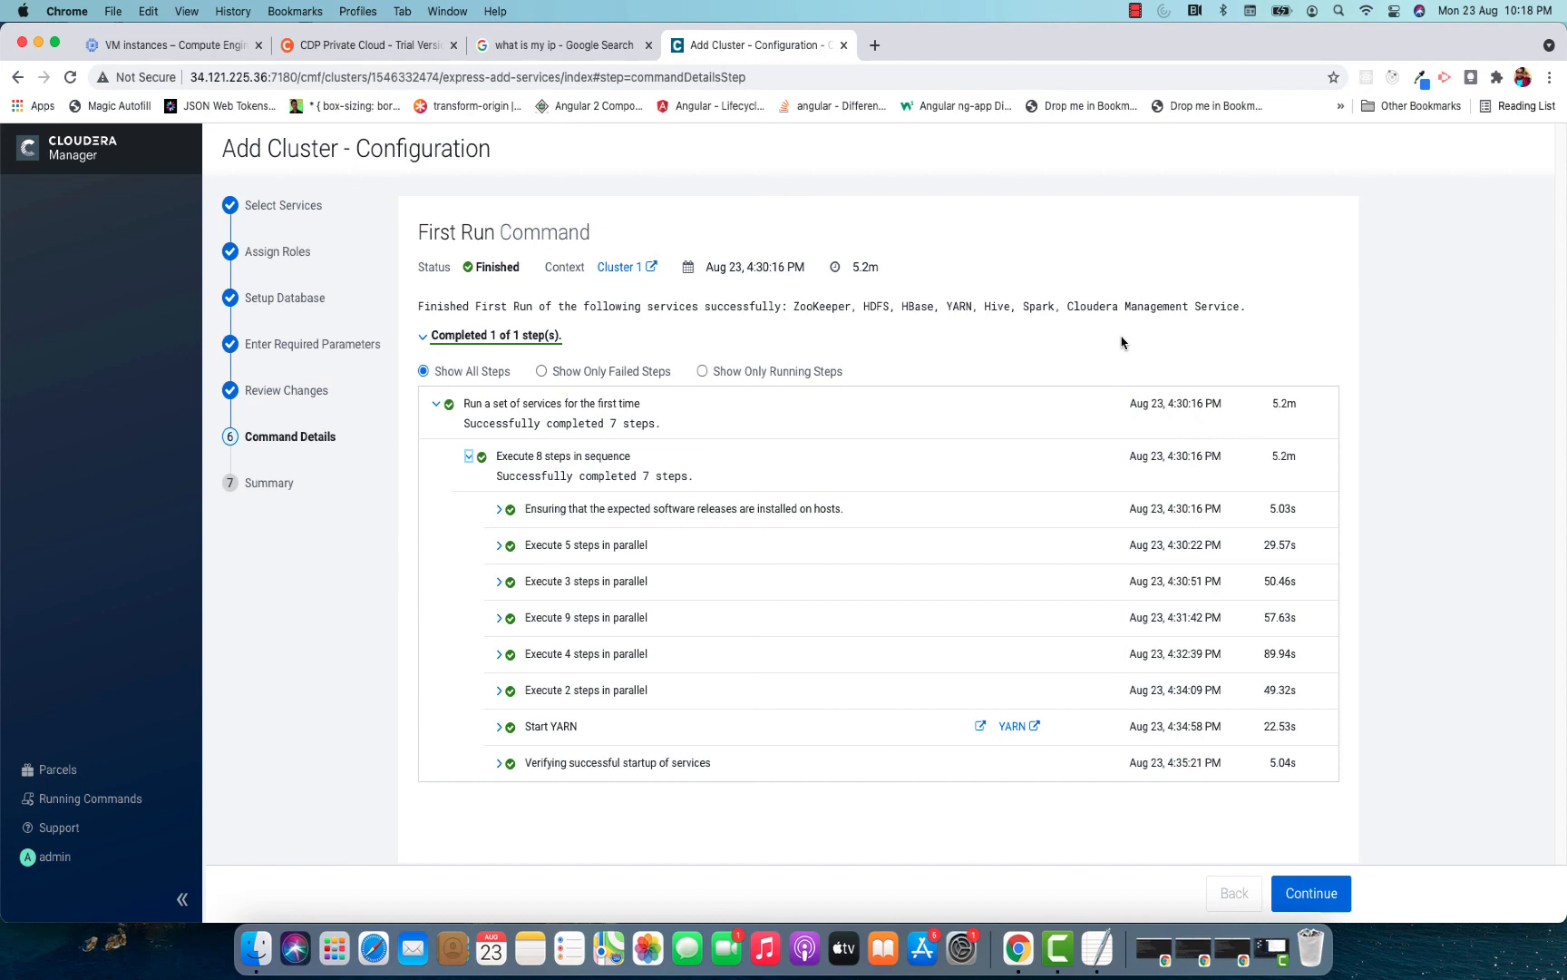
{"action": "left_click", "coordinate": [1308, 896]}
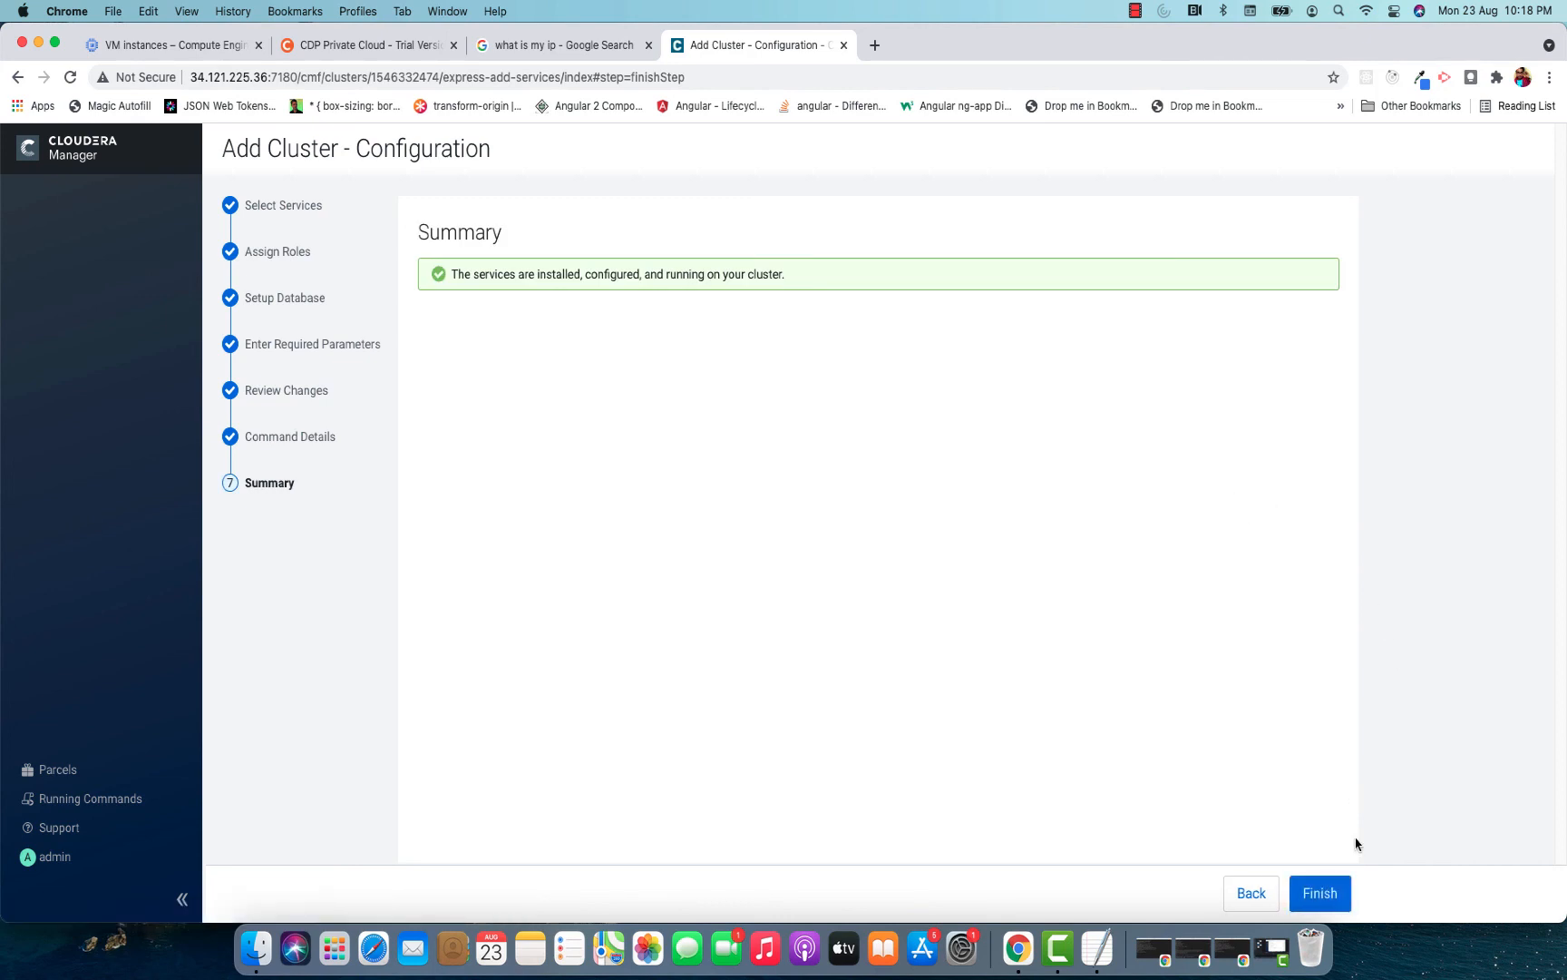
{"action": "left_click", "coordinate": [1339, 892]}
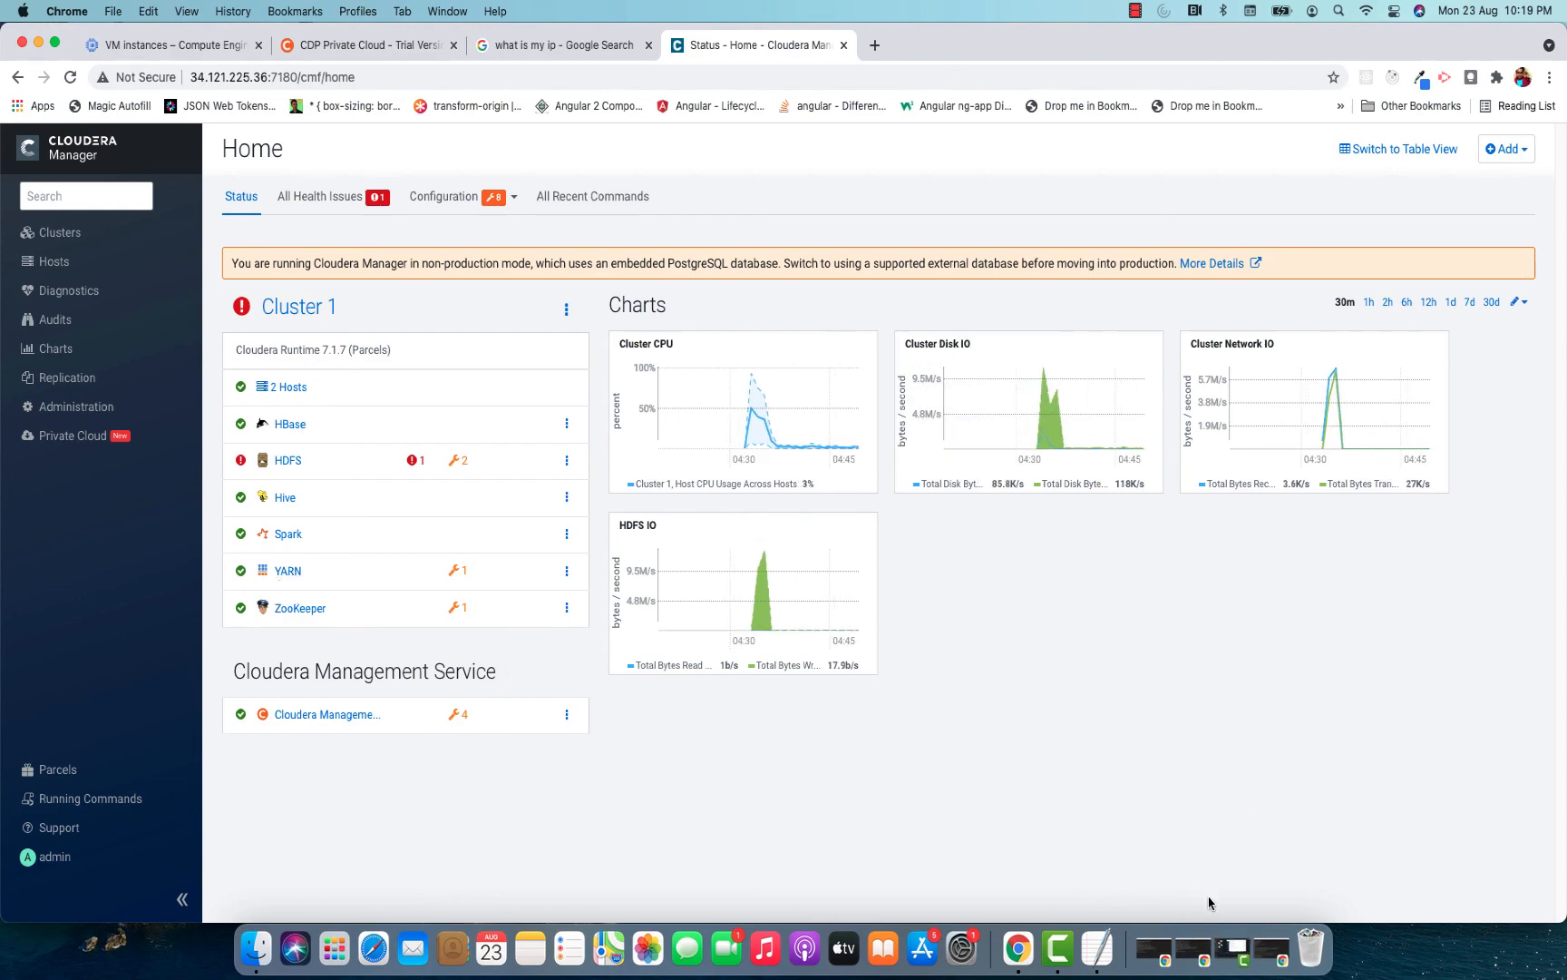
Switch to the vm1 SSH terminal and list the HDFS root directory with "hadoop fs -ls /".
{"action": "left_click", "coordinate": [1195, 948]}
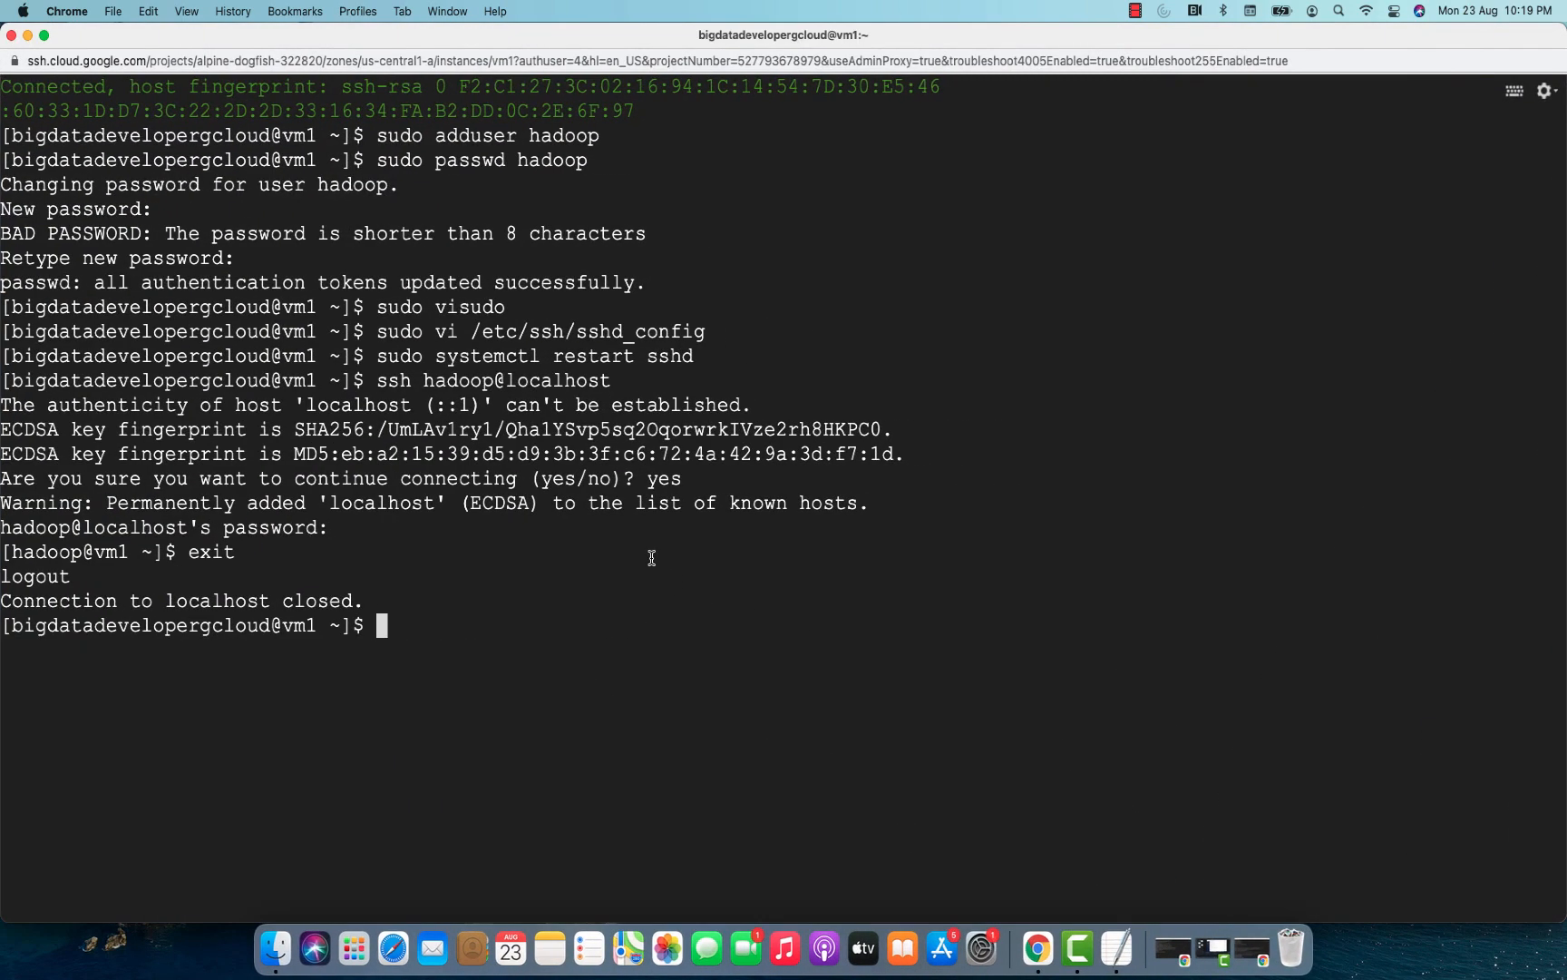
{"action": "type", "text": "hadoop fs -"}
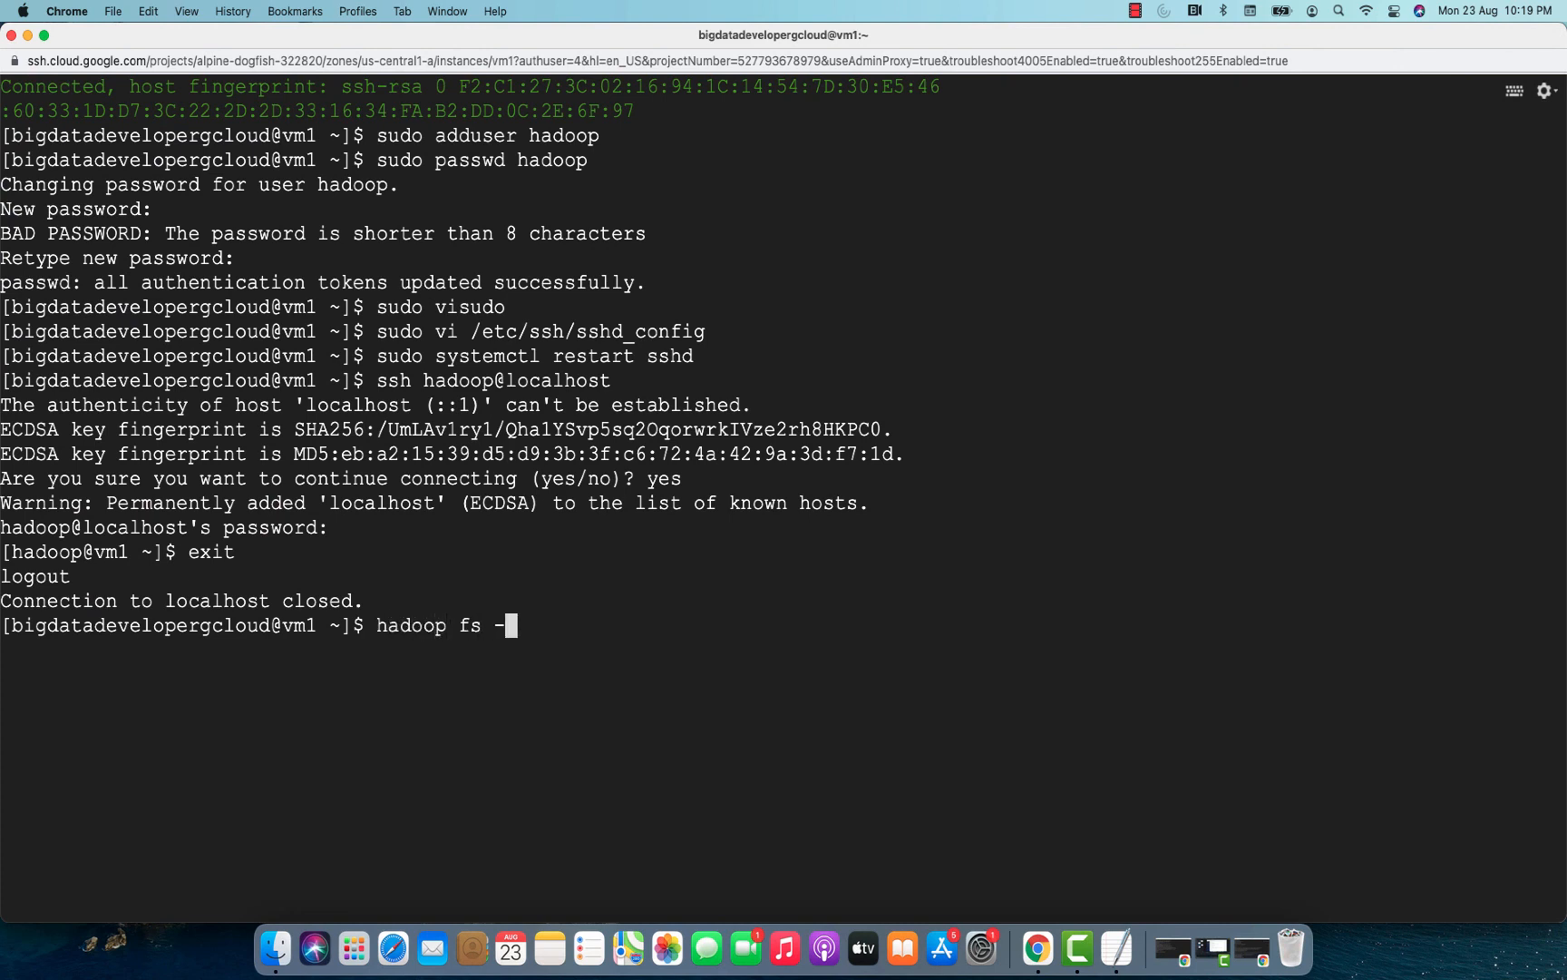
{"action": "type", "text": "ls /"}
{"action": "key", "text": "Return"}
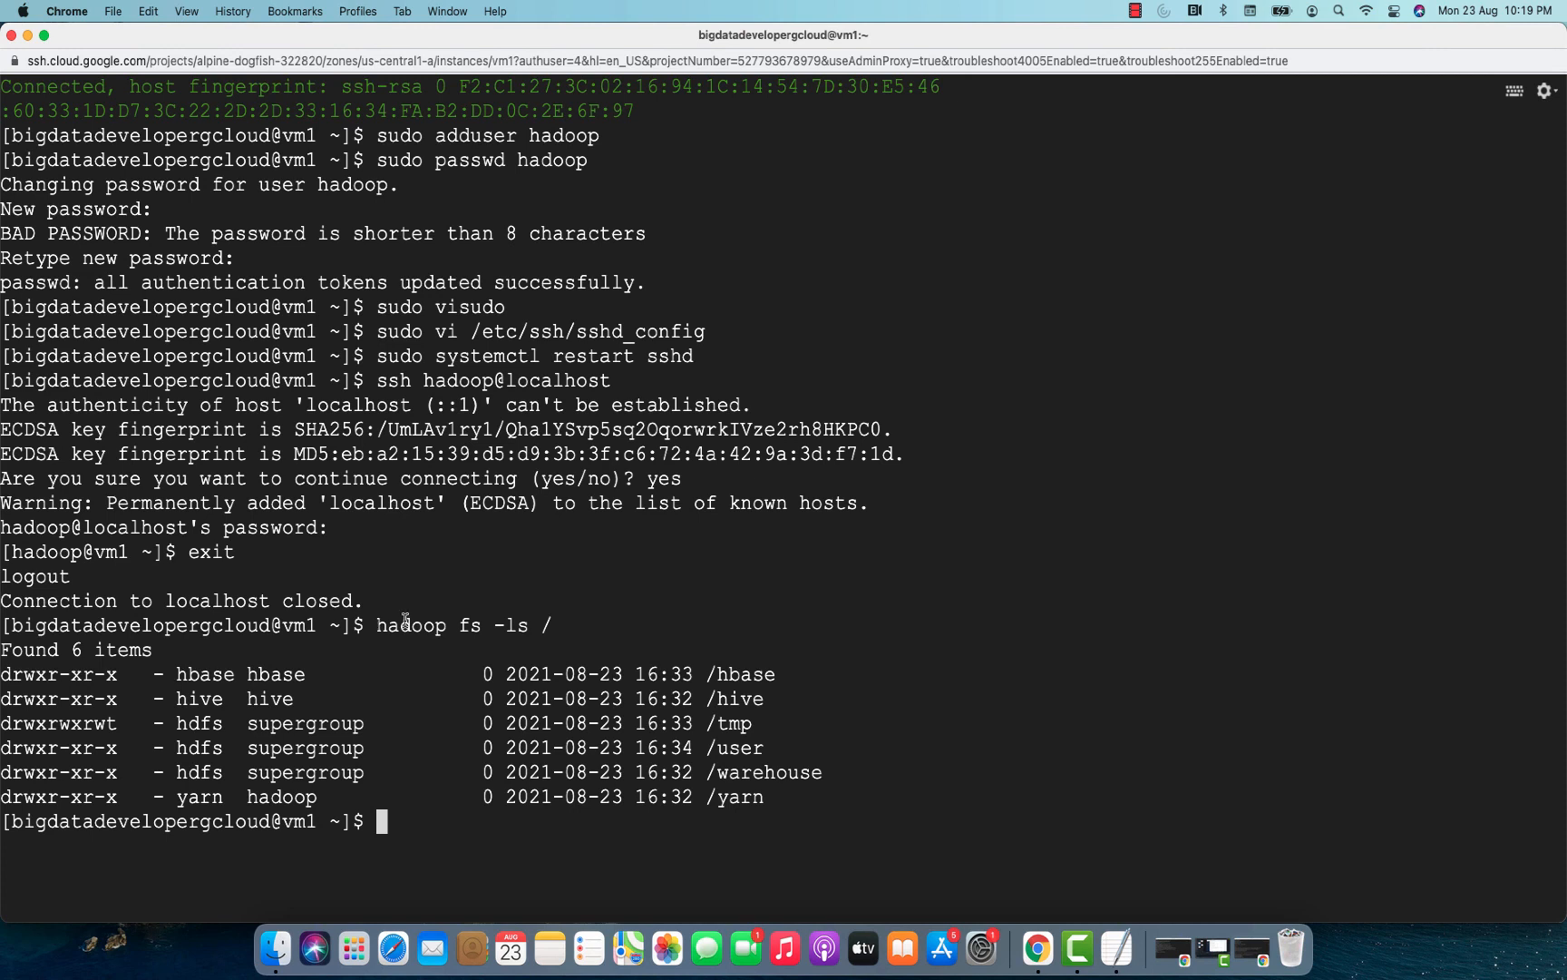
{"action": "left_click_drag", "start_coordinate": [377, 625], "coordinate": [551, 626]}
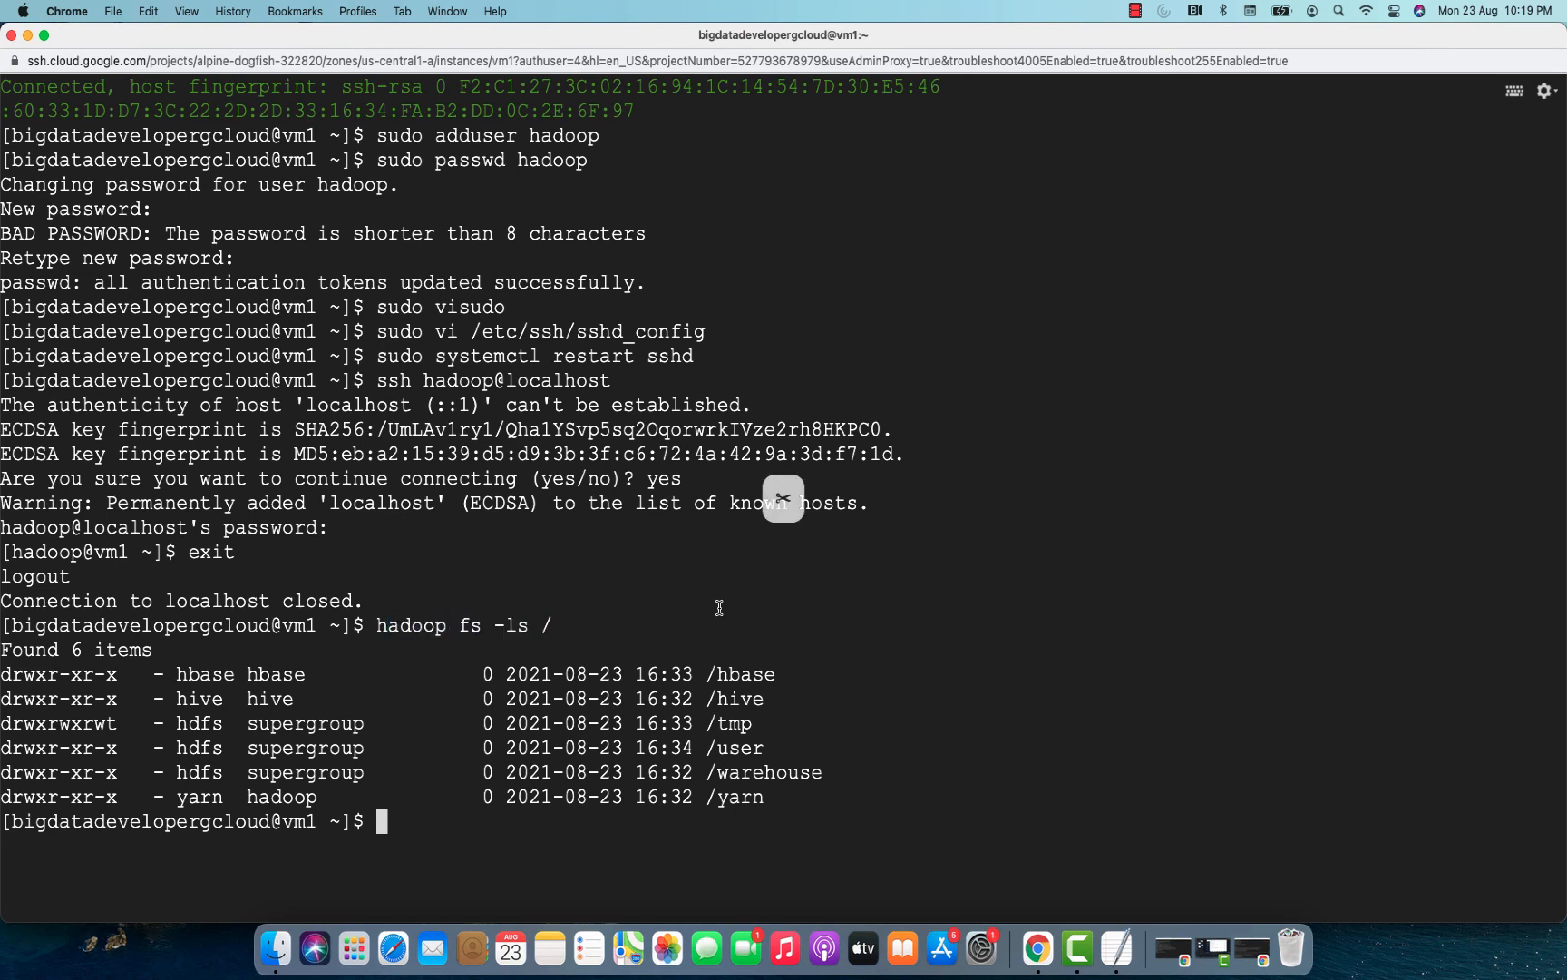
Launch the Hive shell on vm1 with the command "hive".
{"action": "type", "text": "hiv"}
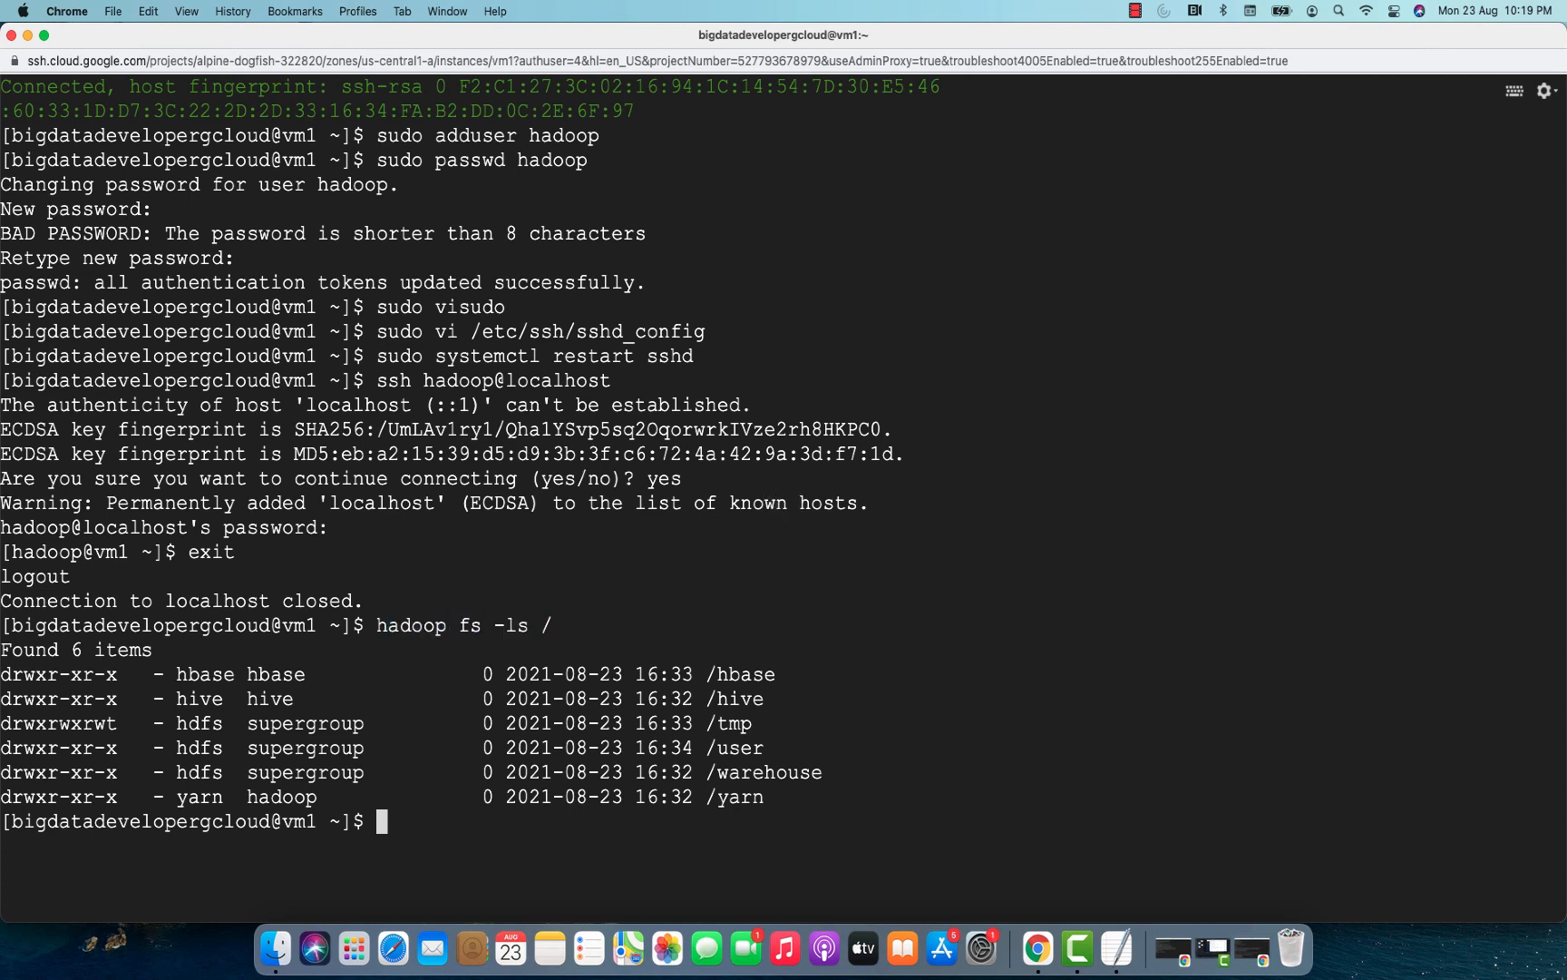
{"action": "type", "text": "e"}
{"action": "key", "text": "Return"}
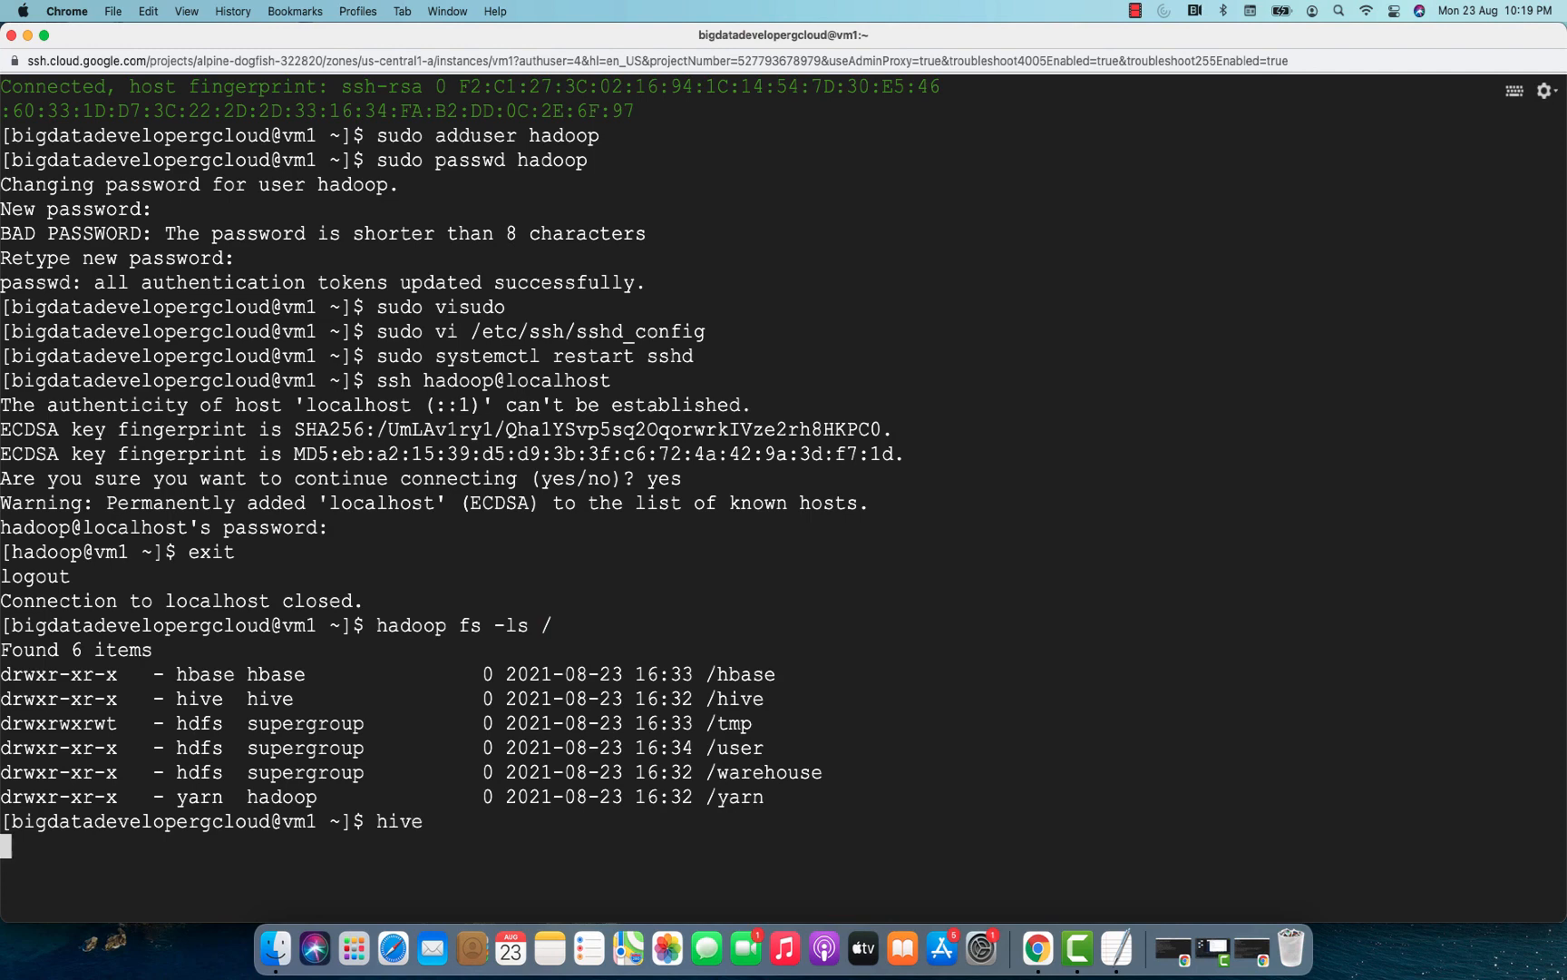